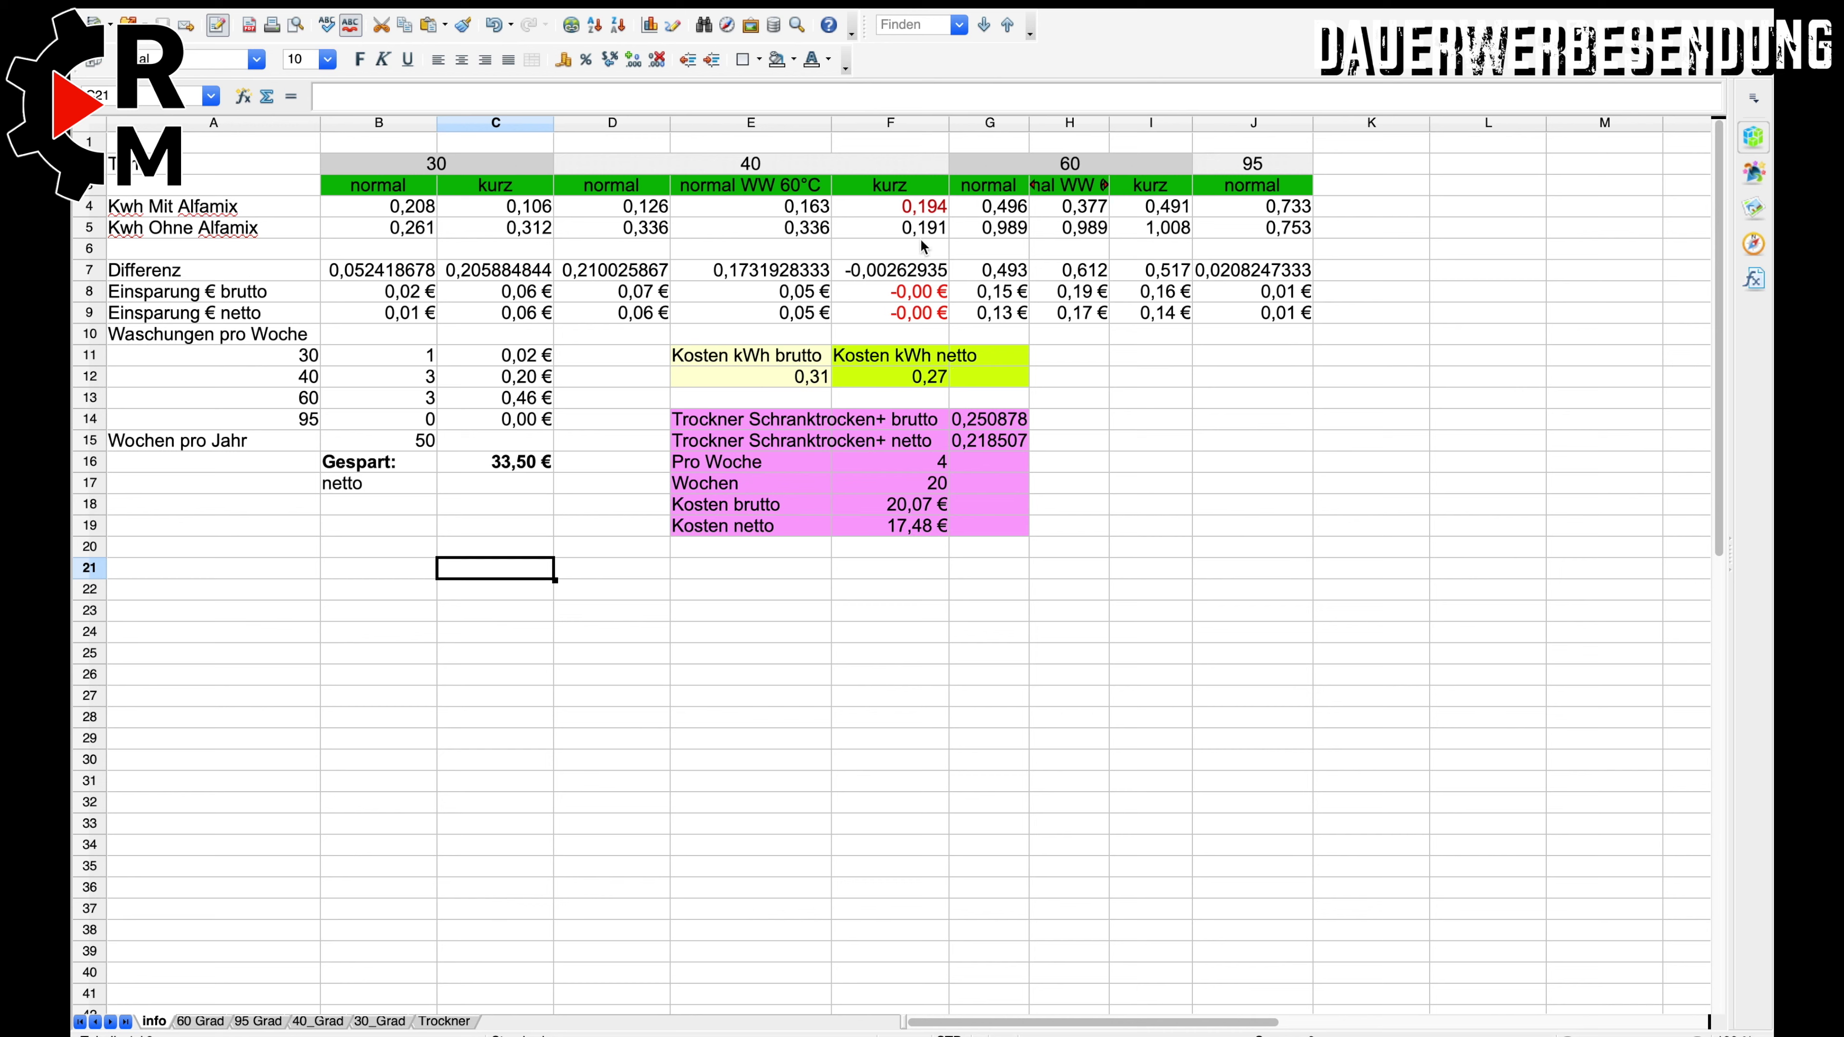
# Check the 40-degree kurz consumption cells F4:F5, and look through the 60 Grad sheet's measurements back to its first rows.
pyautogui.click(908, 216)
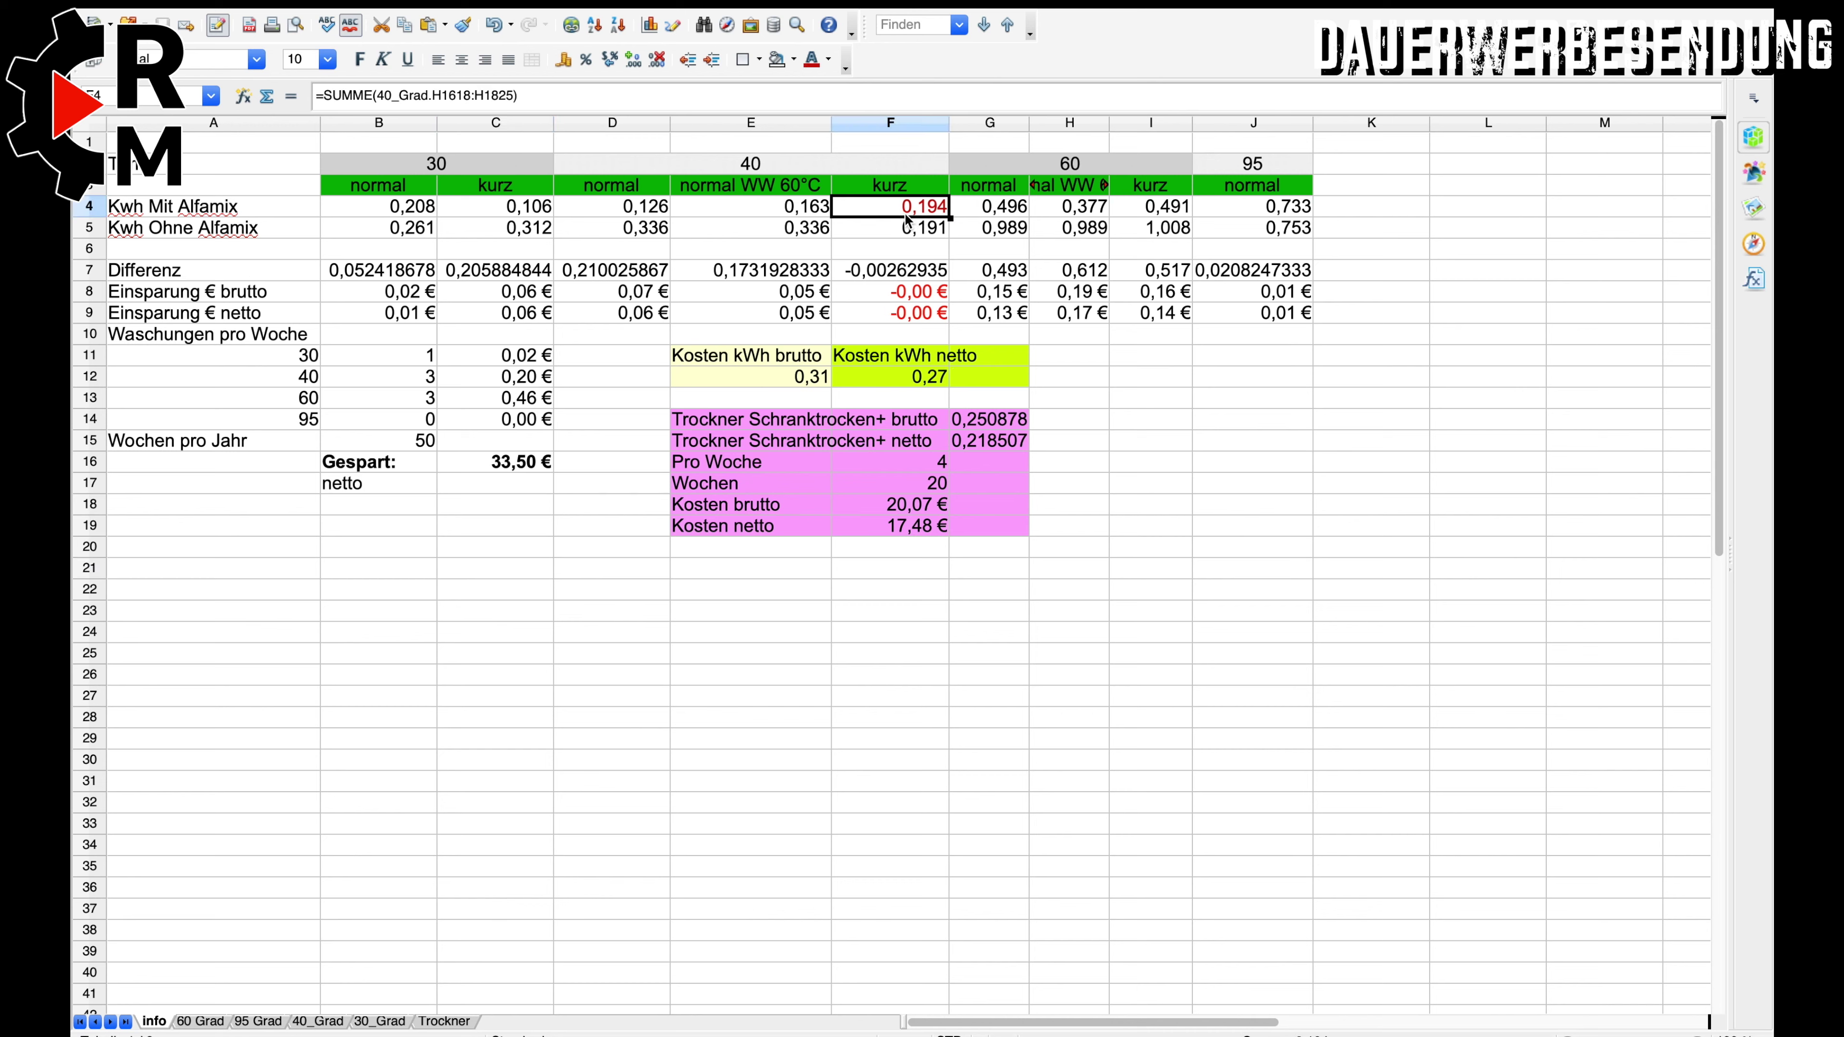
pyautogui.moveTo(908, 216); pyautogui.dragTo(906, 226)
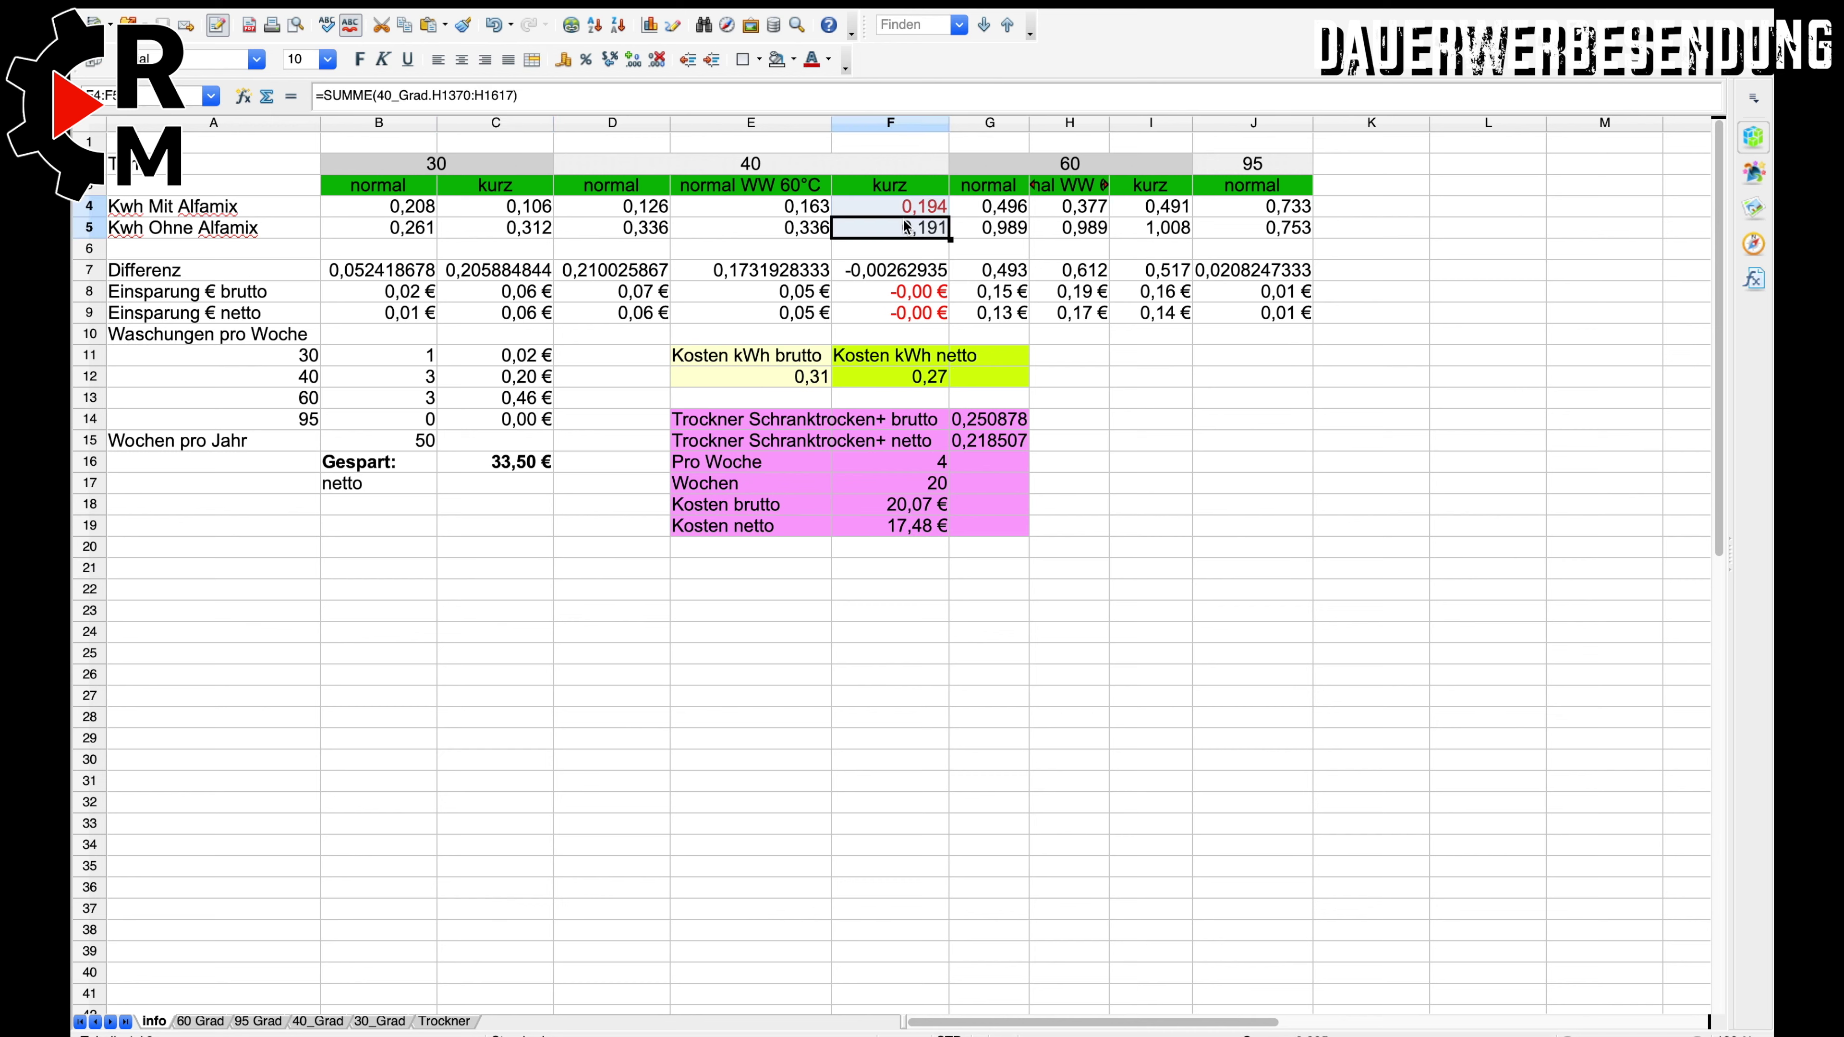
pyautogui.click(186, 1022)
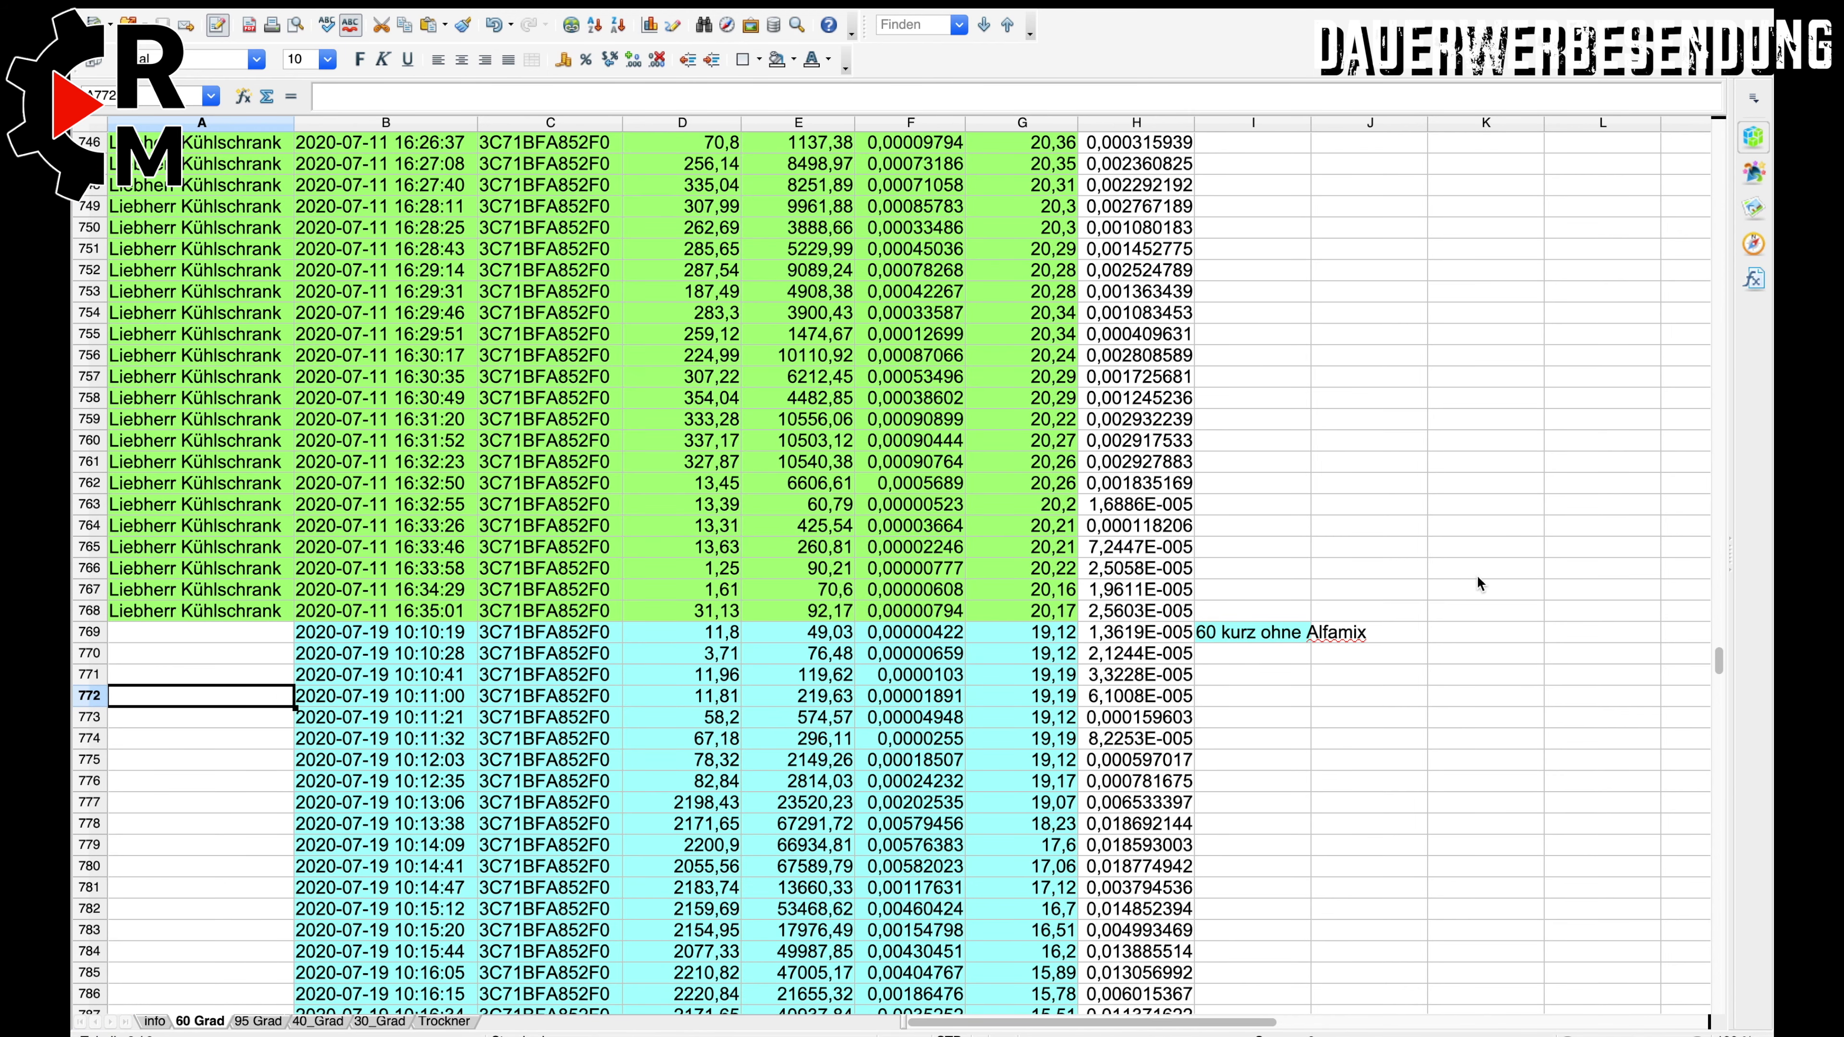
pyautogui.scroll(20, 1413, 502)
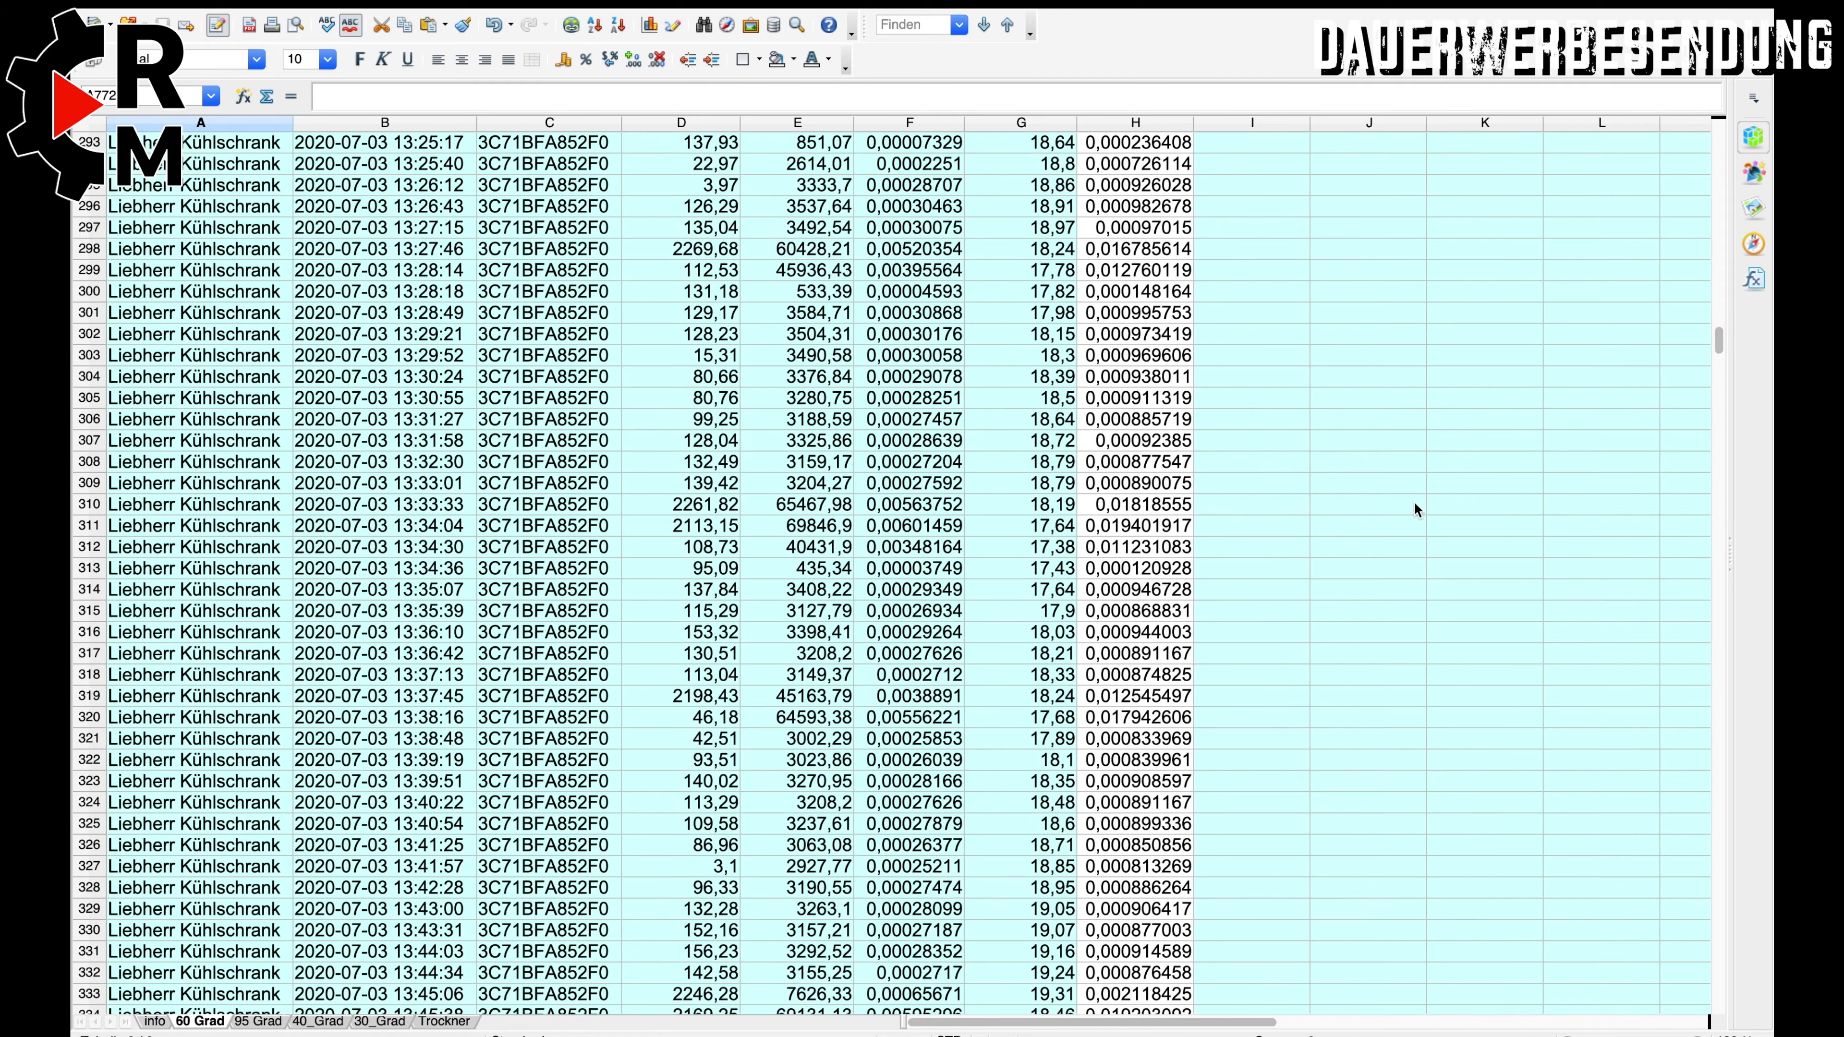
pyautogui.hotkey('ctrl', 'a')
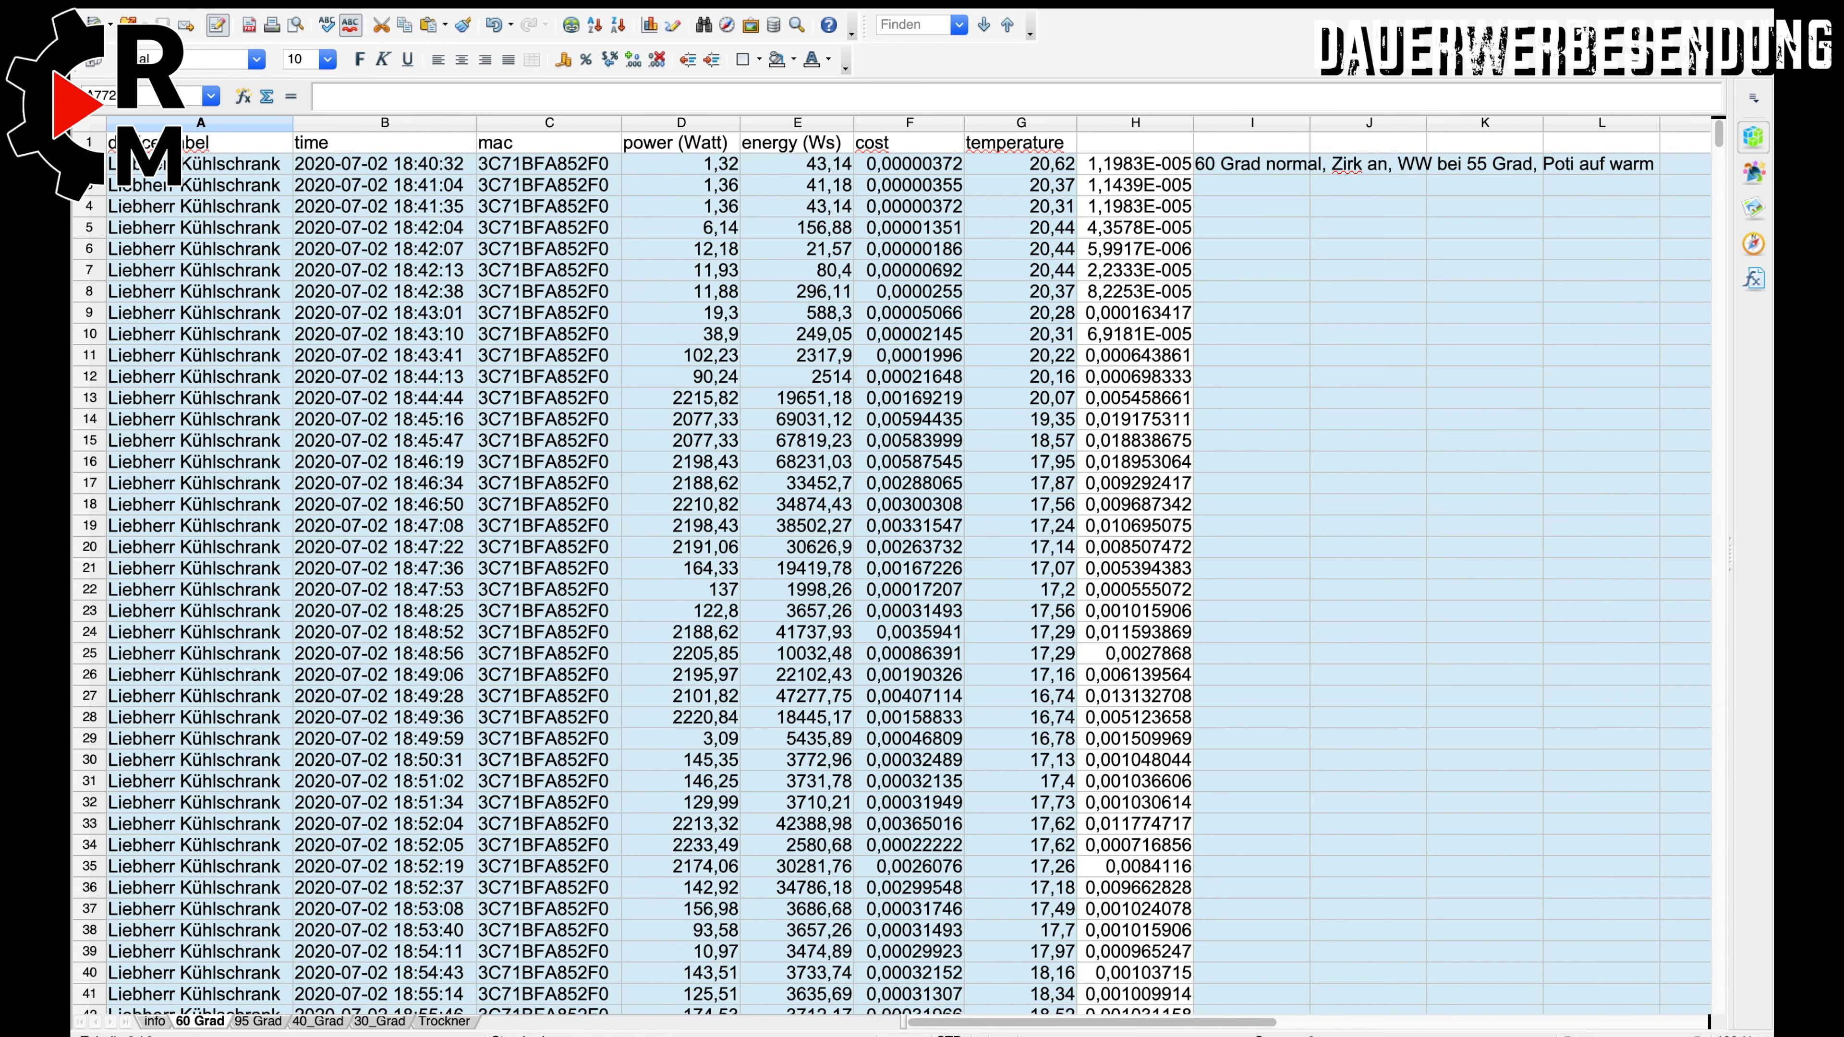
# Look through the 95 Grad, 40_Grad, 30_Grad and Trockner measurement sheets in turn.
pyautogui.click(245, 1023)
pyautogui.click(321, 1023)
pyautogui.click(378, 1022)
pyautogui.click(431, 1023)
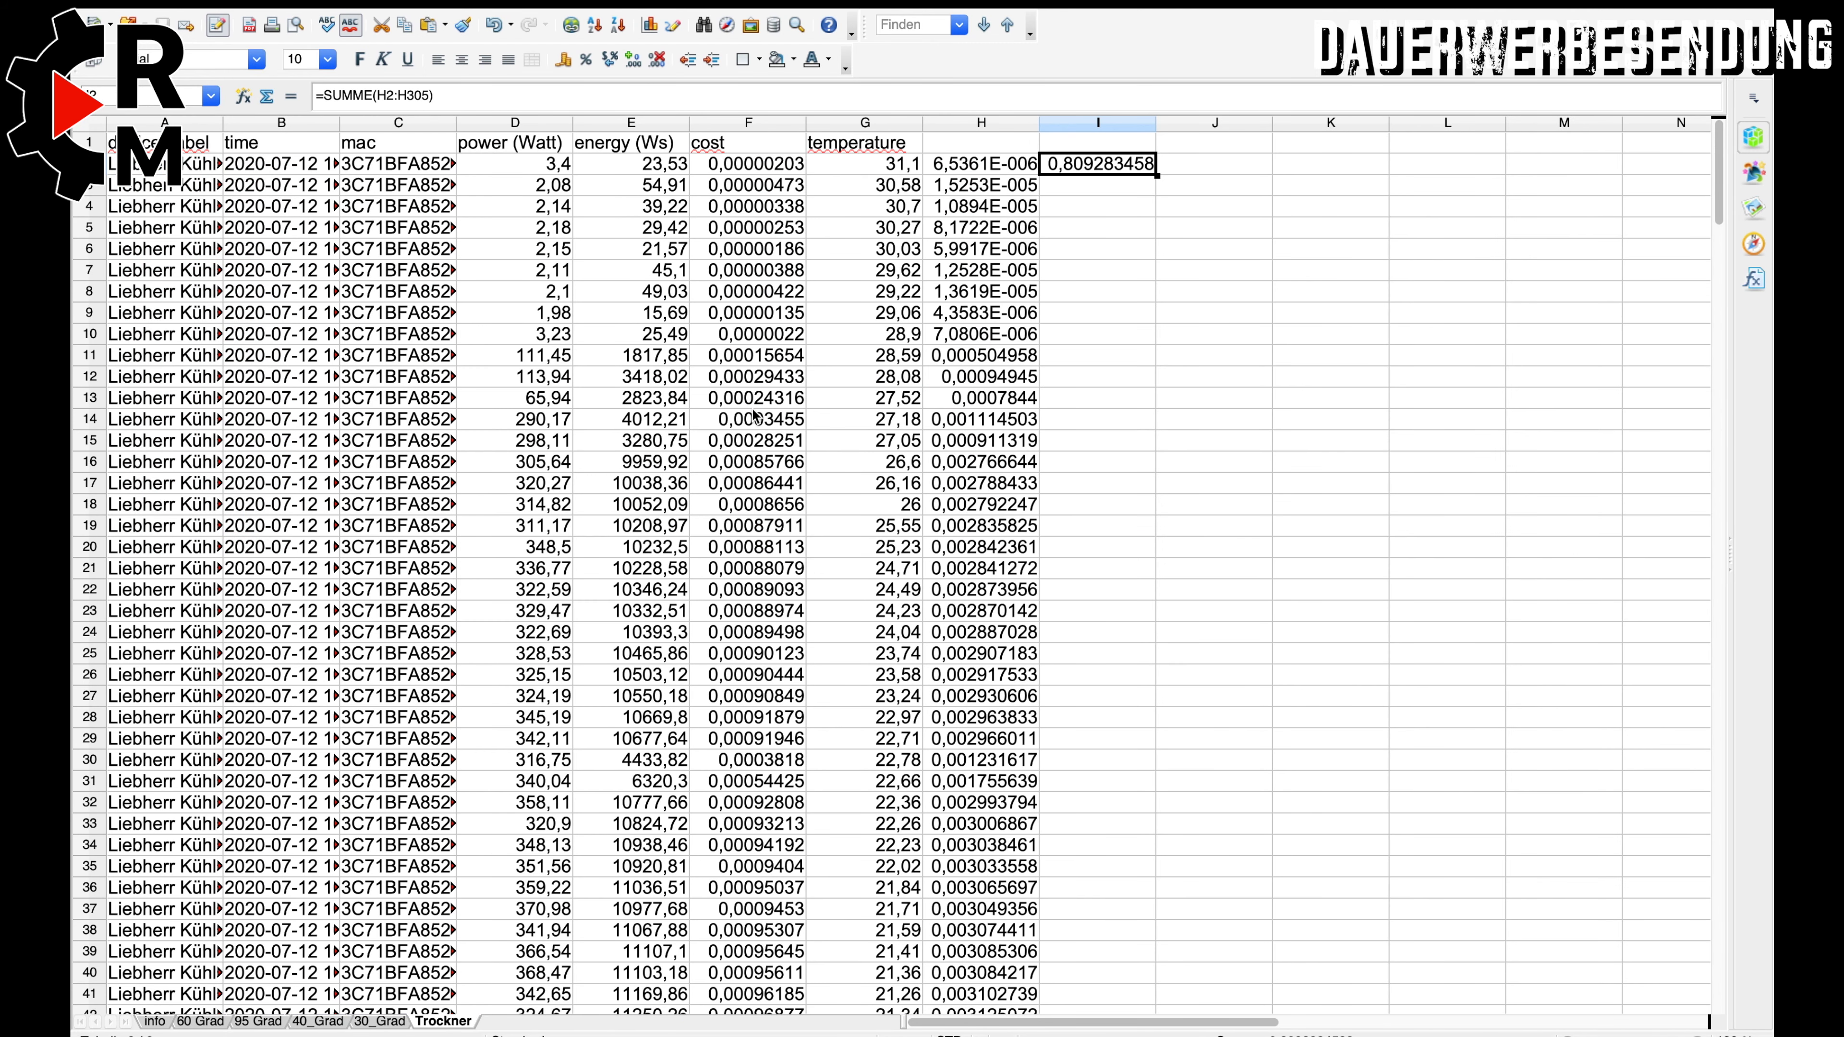
# Find the start of the "40 kurz mit Alfamix" measurement series near the end of the 40_Grad sheet.
pyautogui.click(316, 1021)
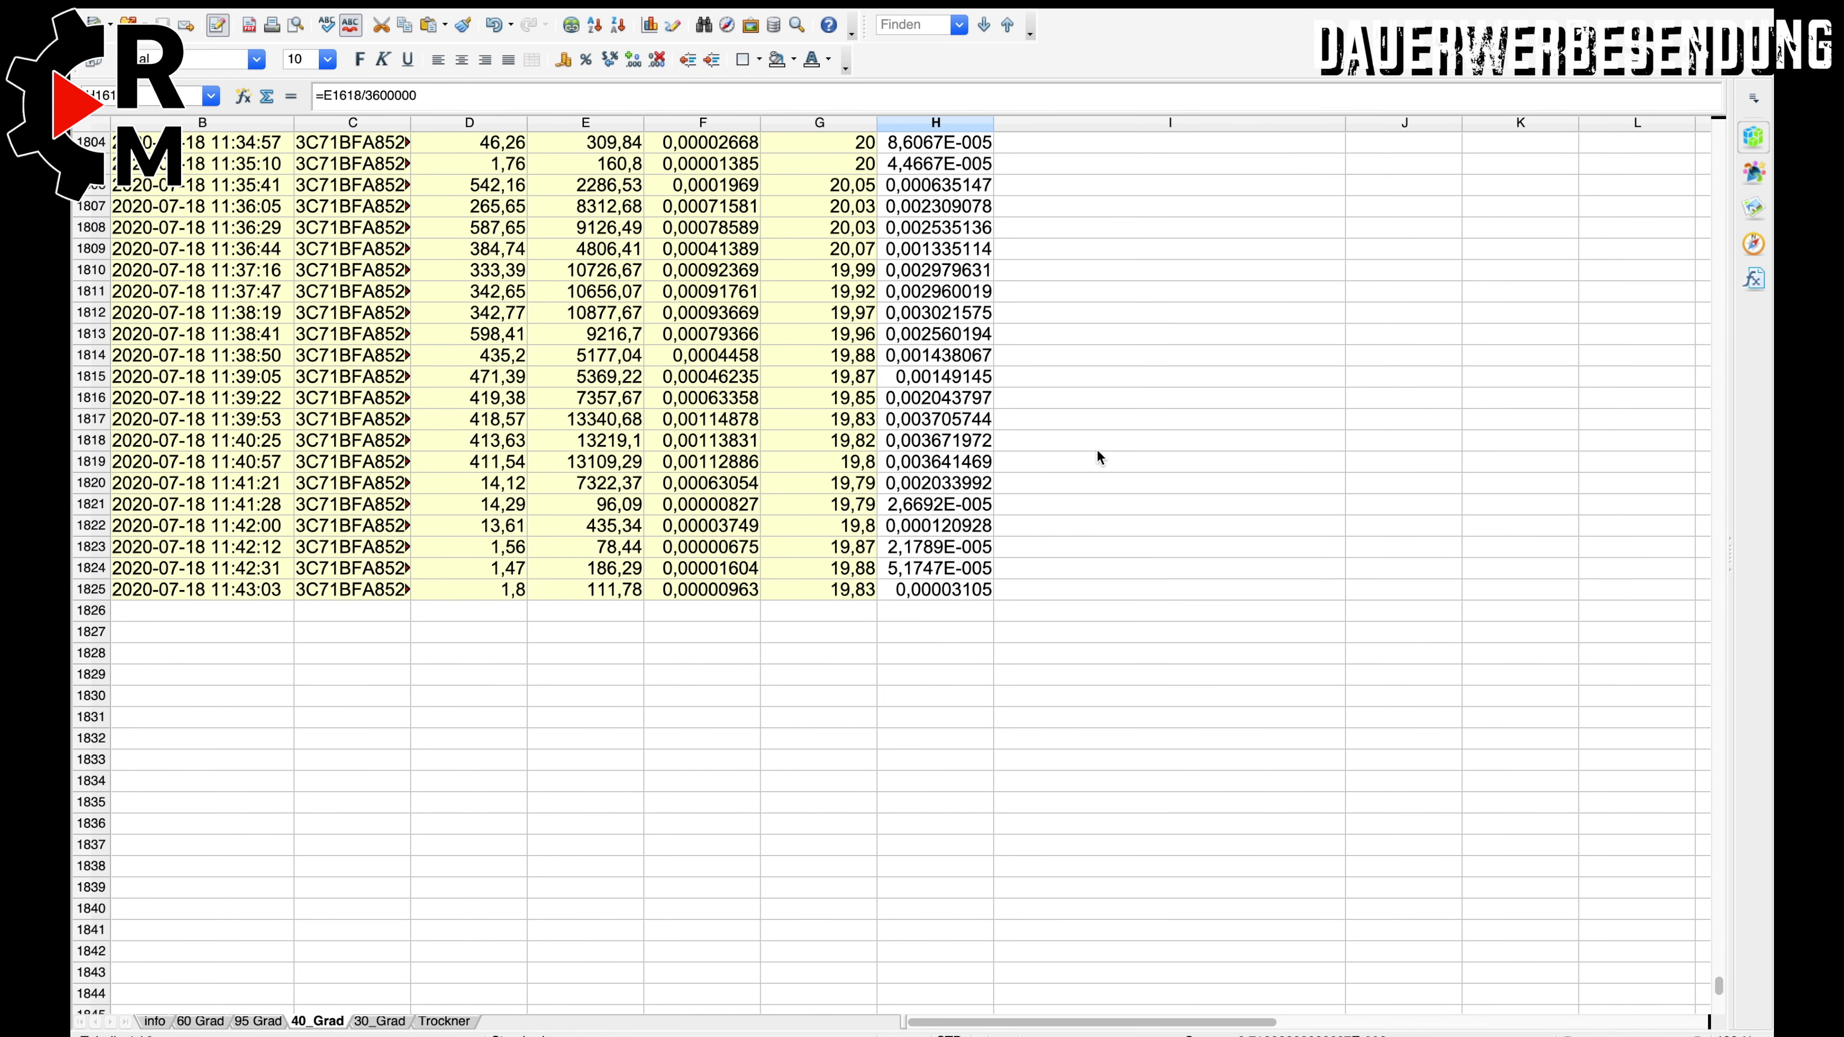
pyautogui.scroll(2, 1098, 452)
pyautogui.scroll(20, 1097, 451)
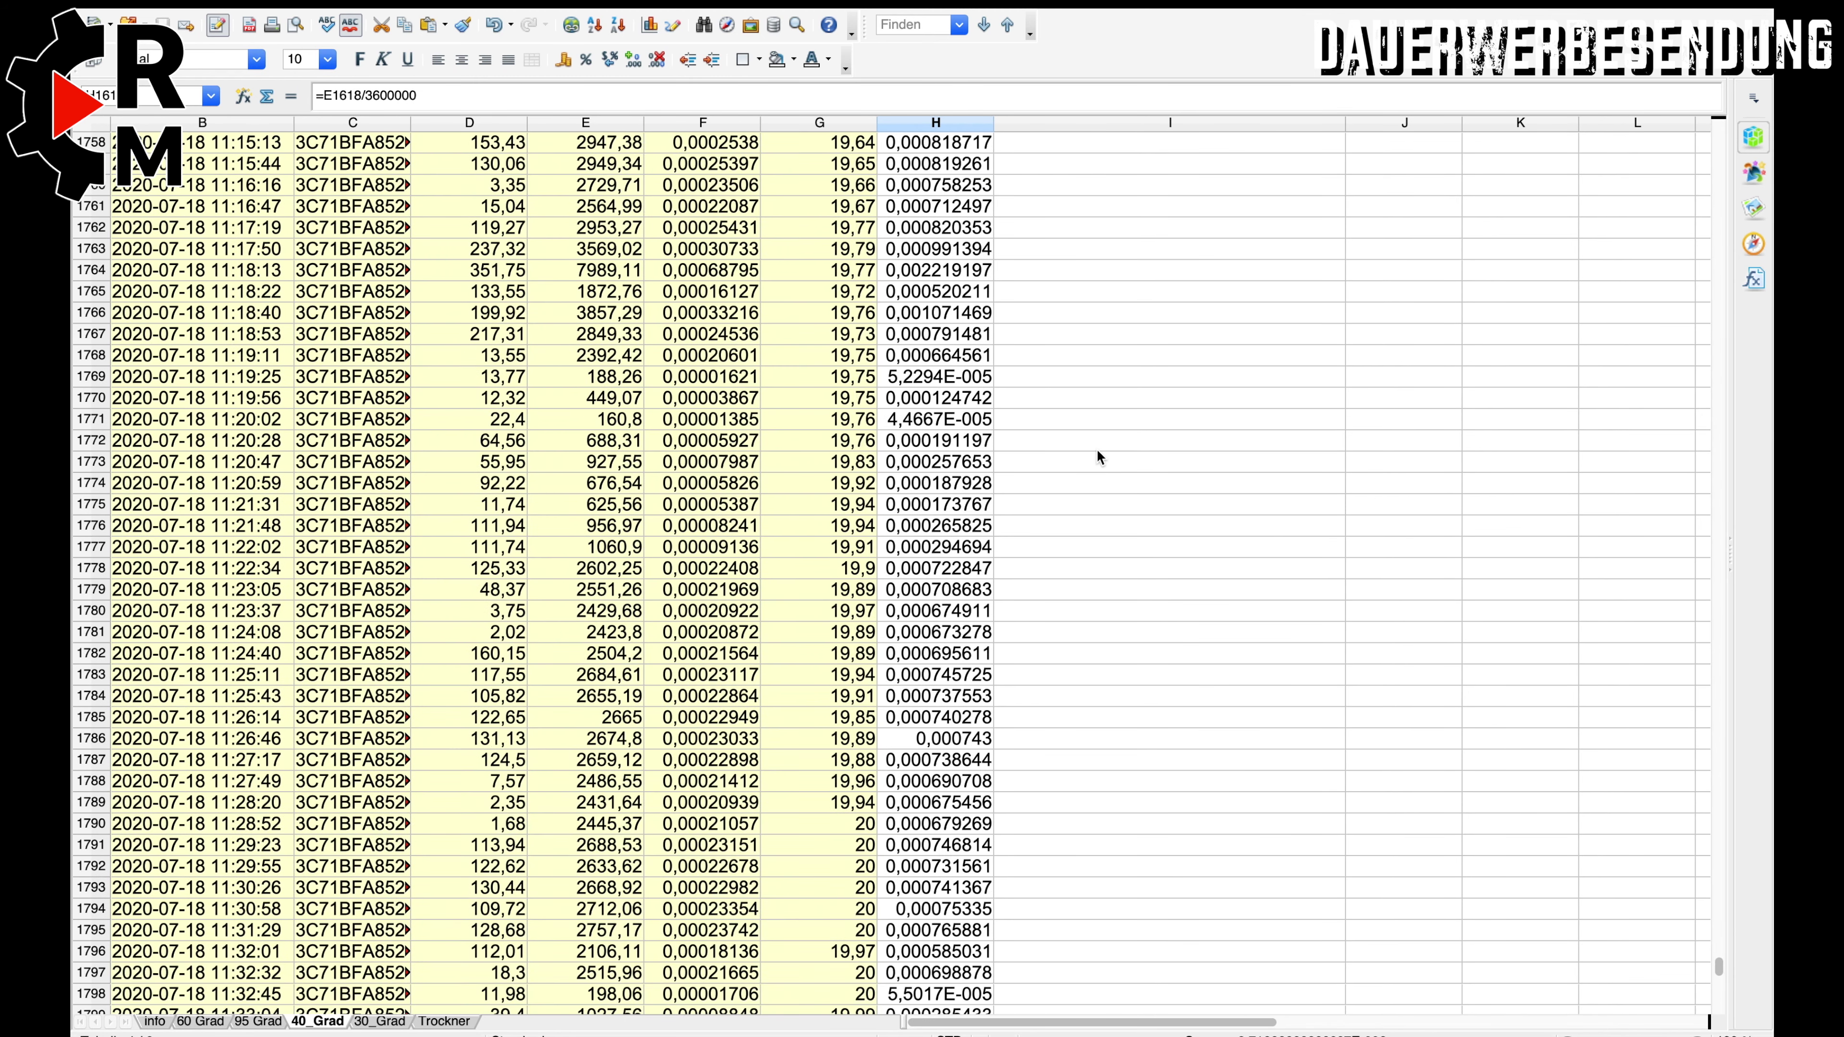
pyautogui.scroll(19, 1097, 457)
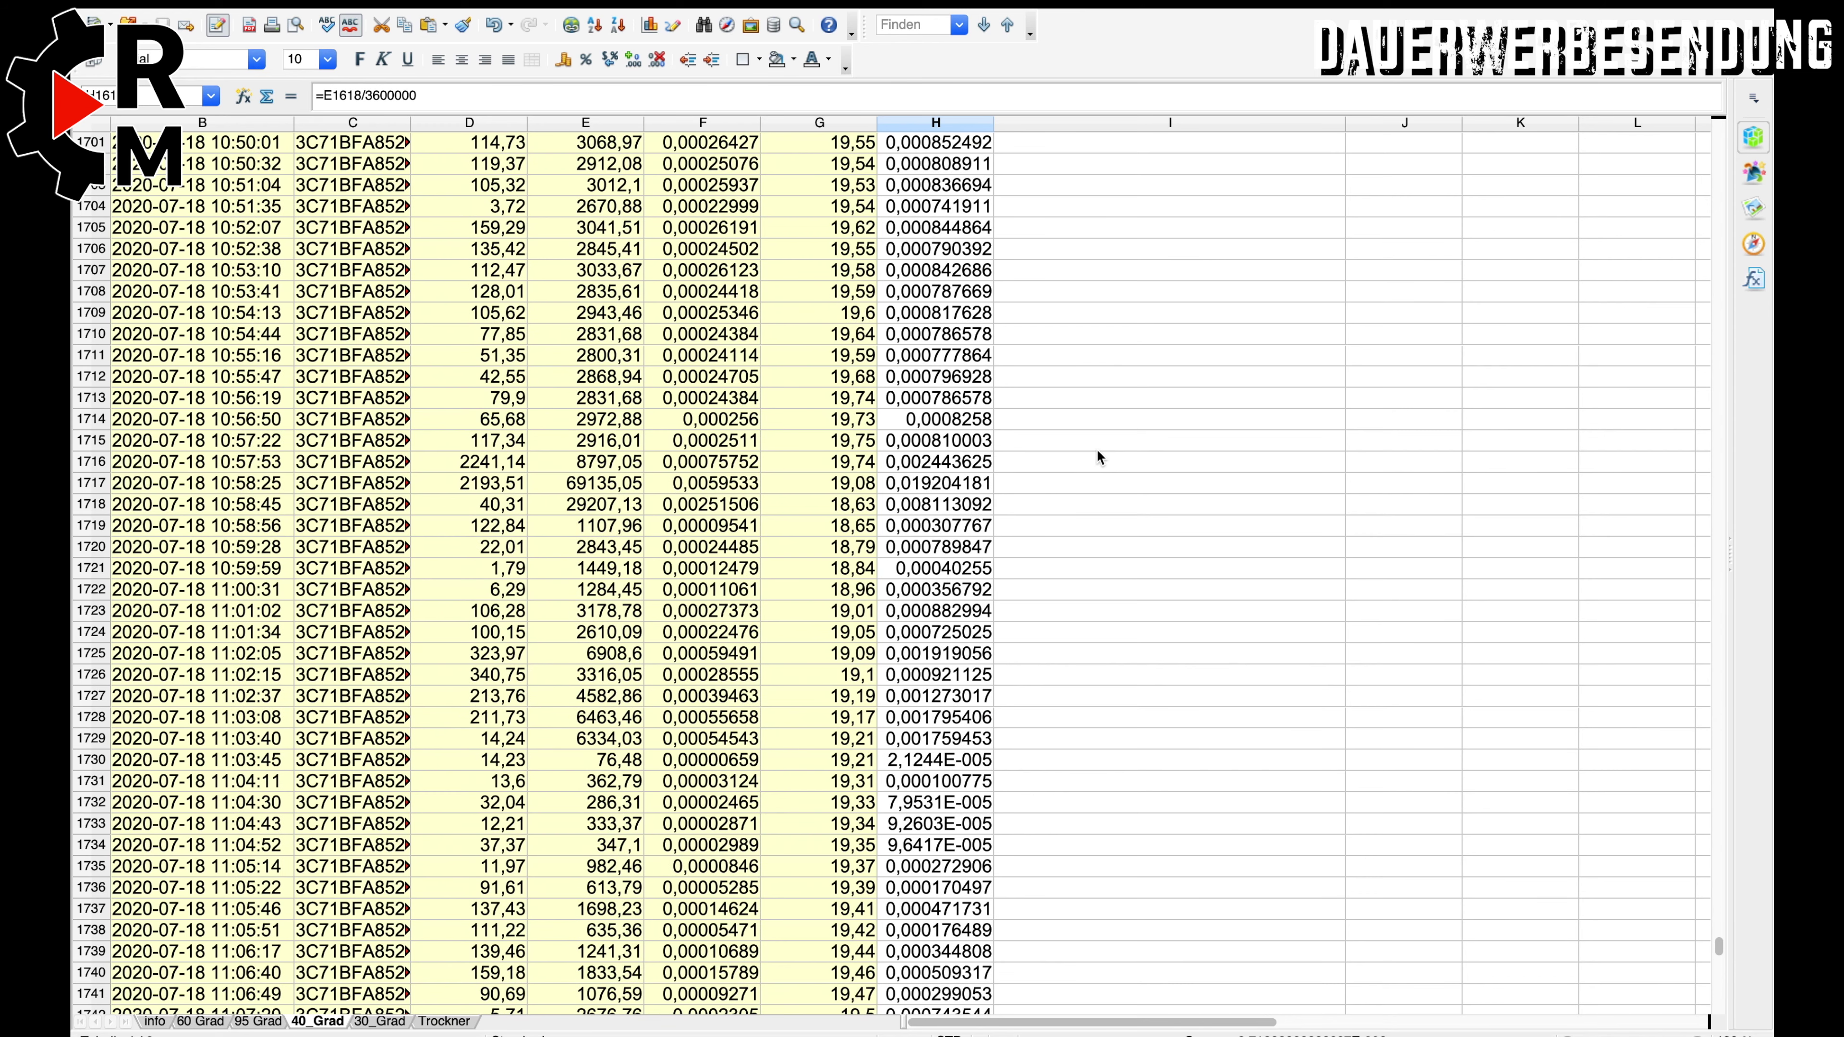
pyautogui.scroll(20, 1098, 456)
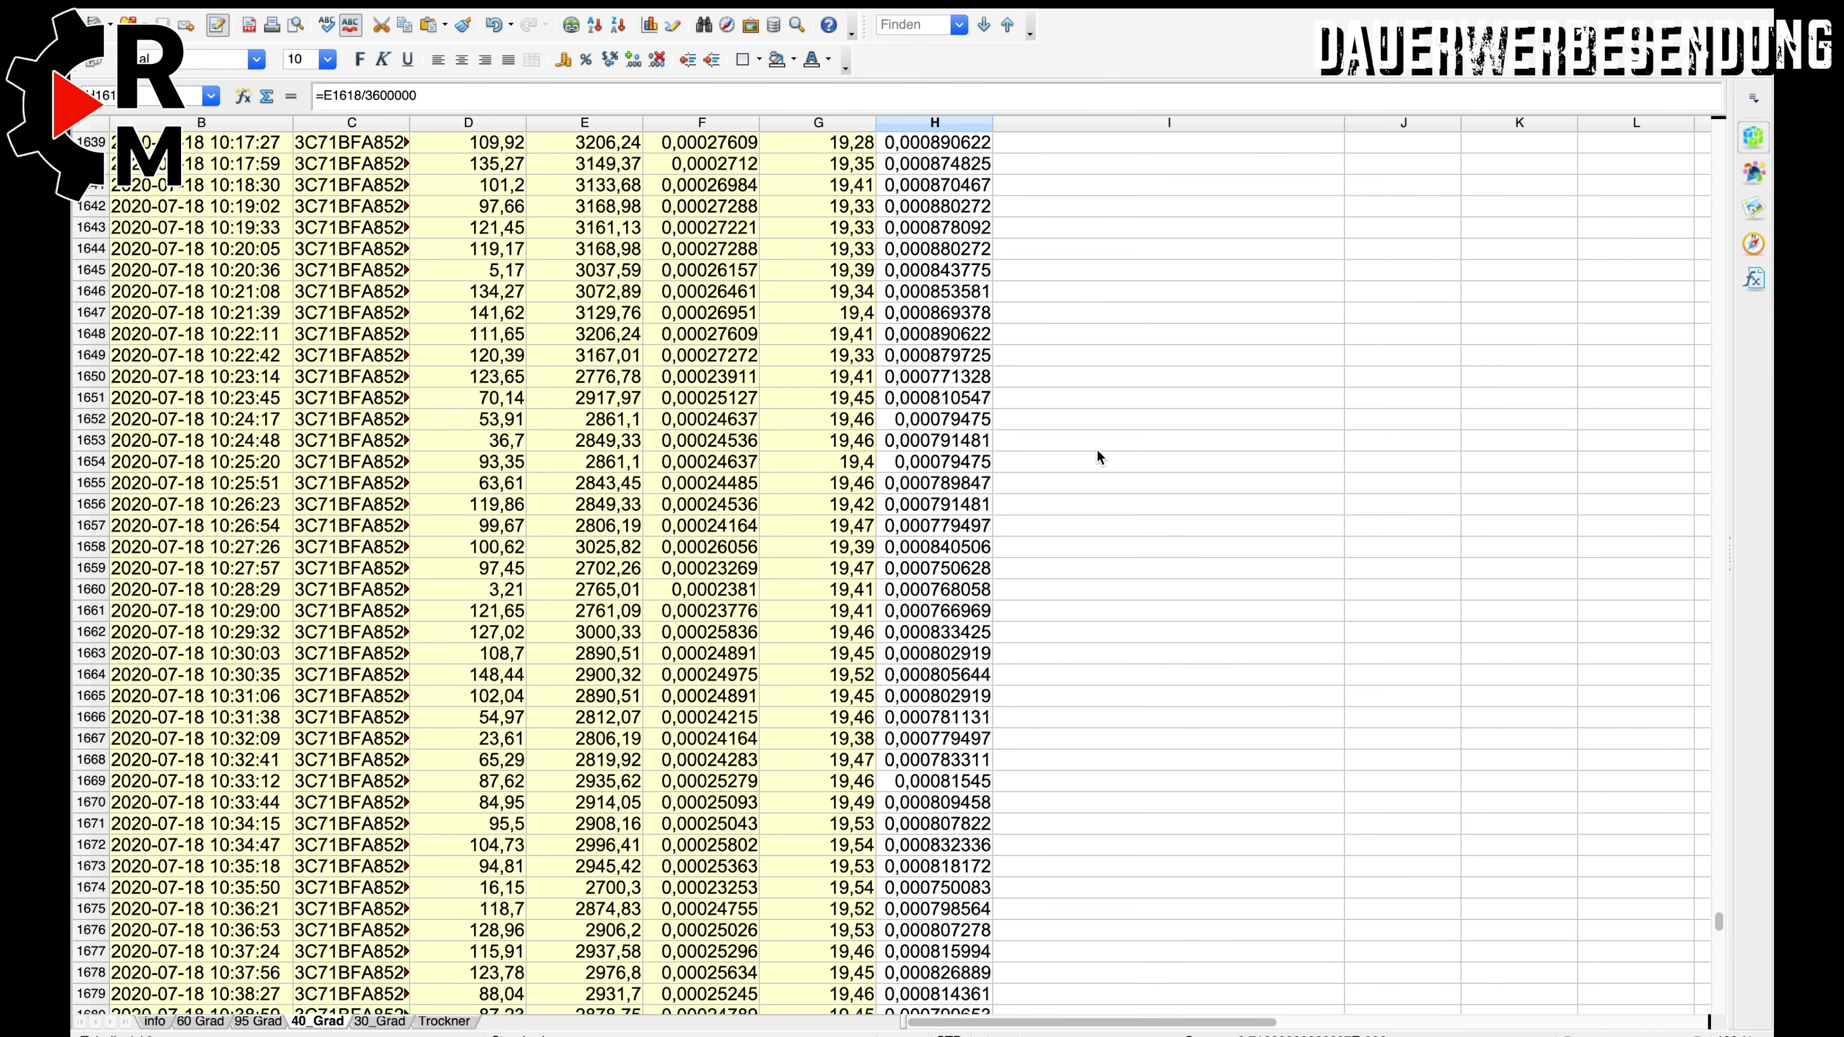
pyautogui.scroll(2, 1097, 456)
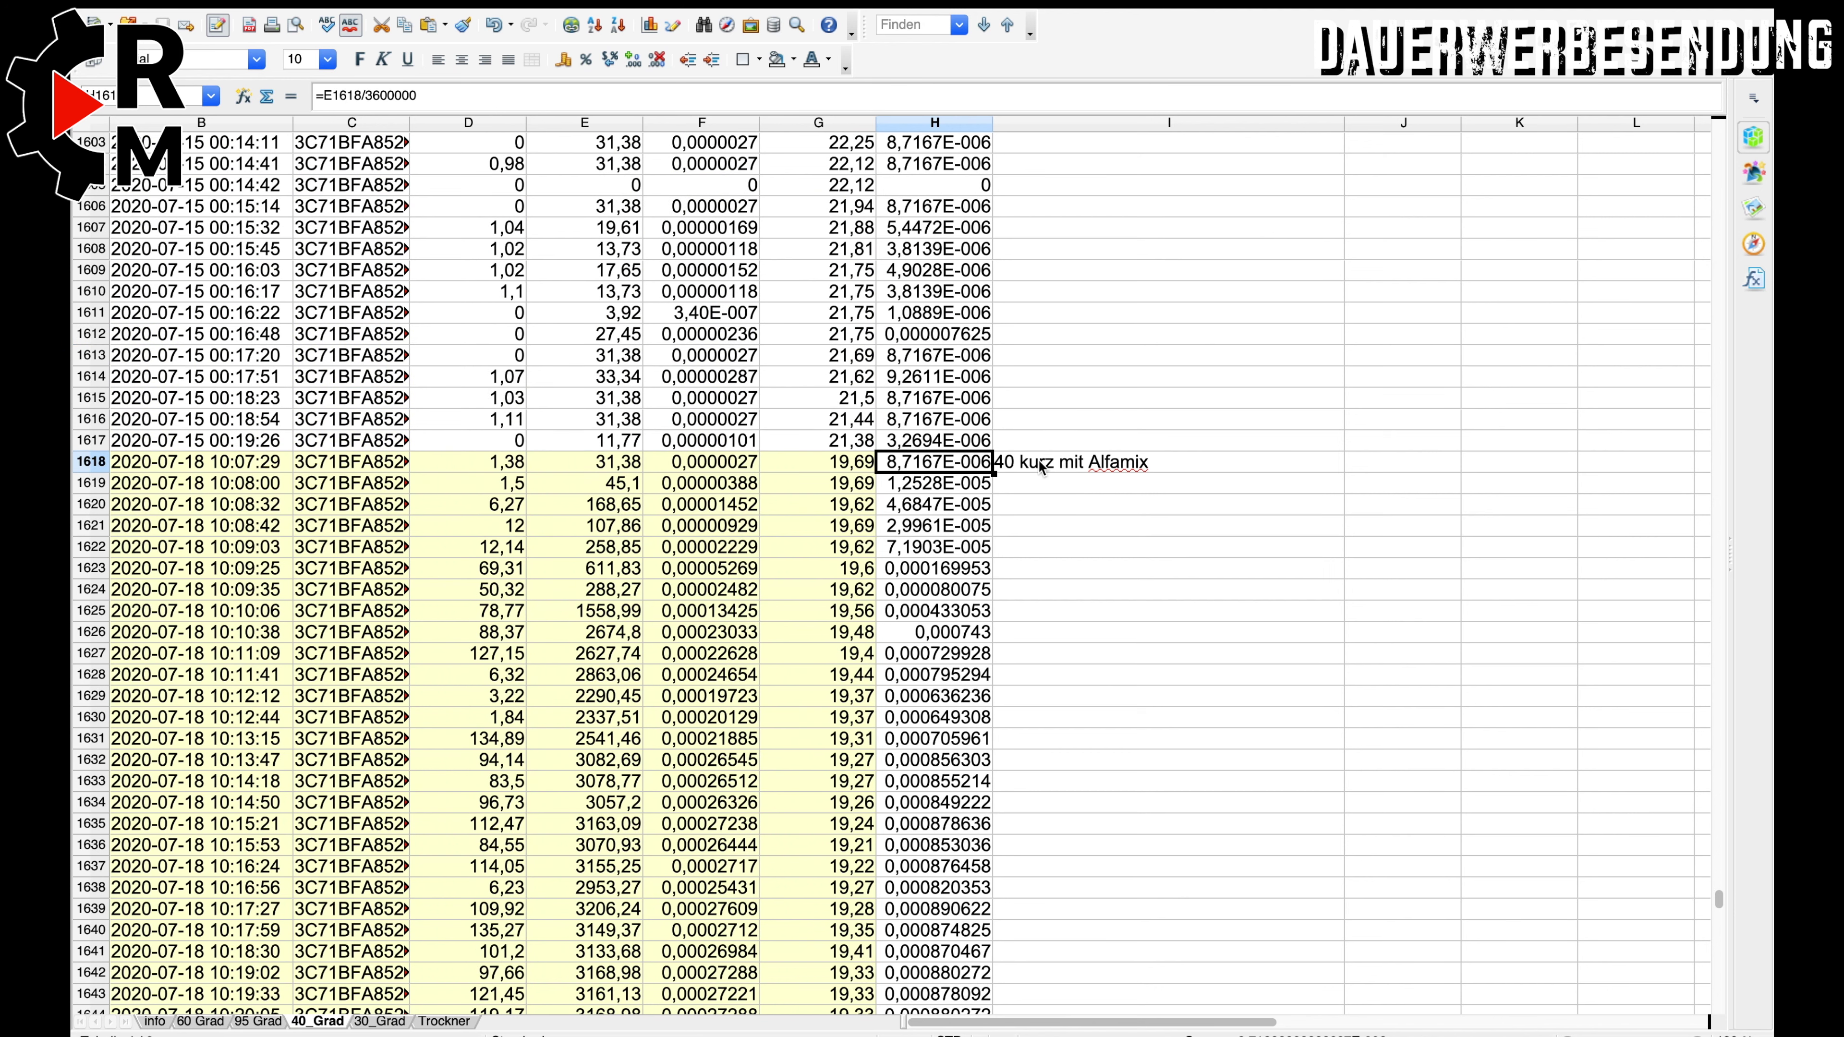
# Inspect row 1618, including its time and mac entries.
pyautogui.click(93, 462)
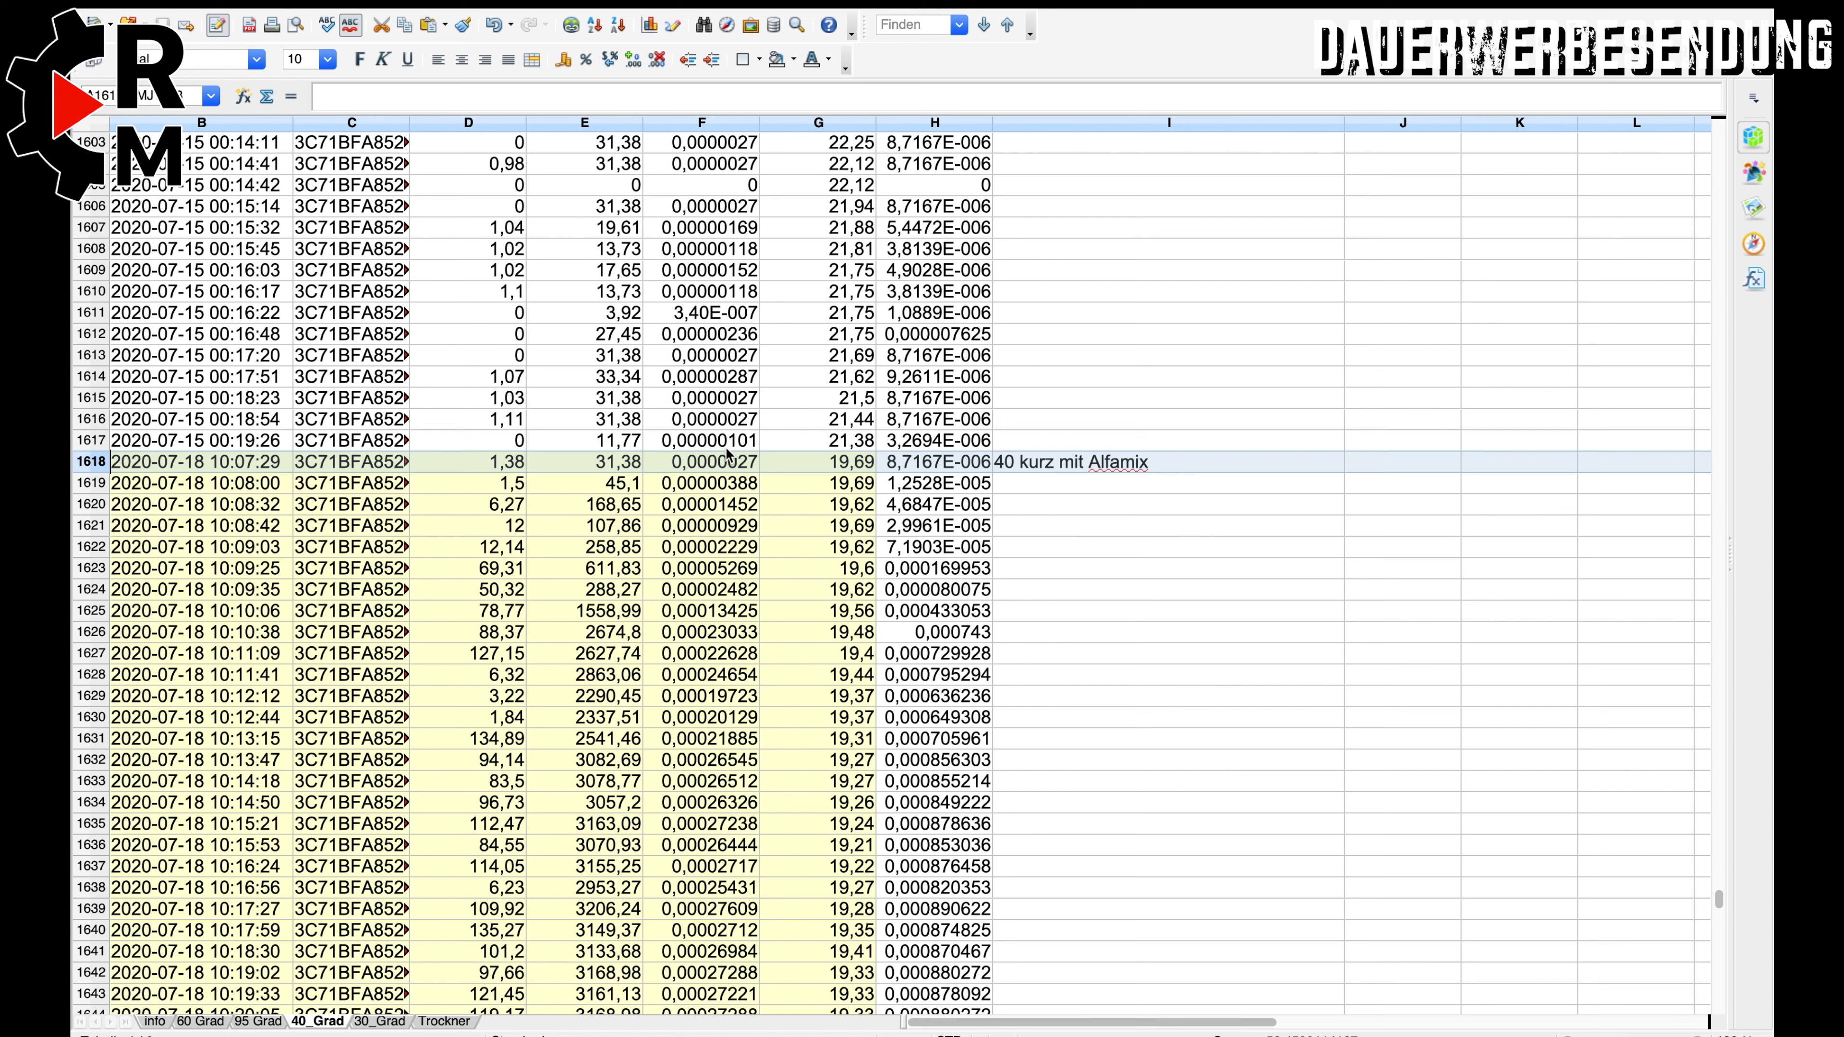
pyautogui.click(142, 468)
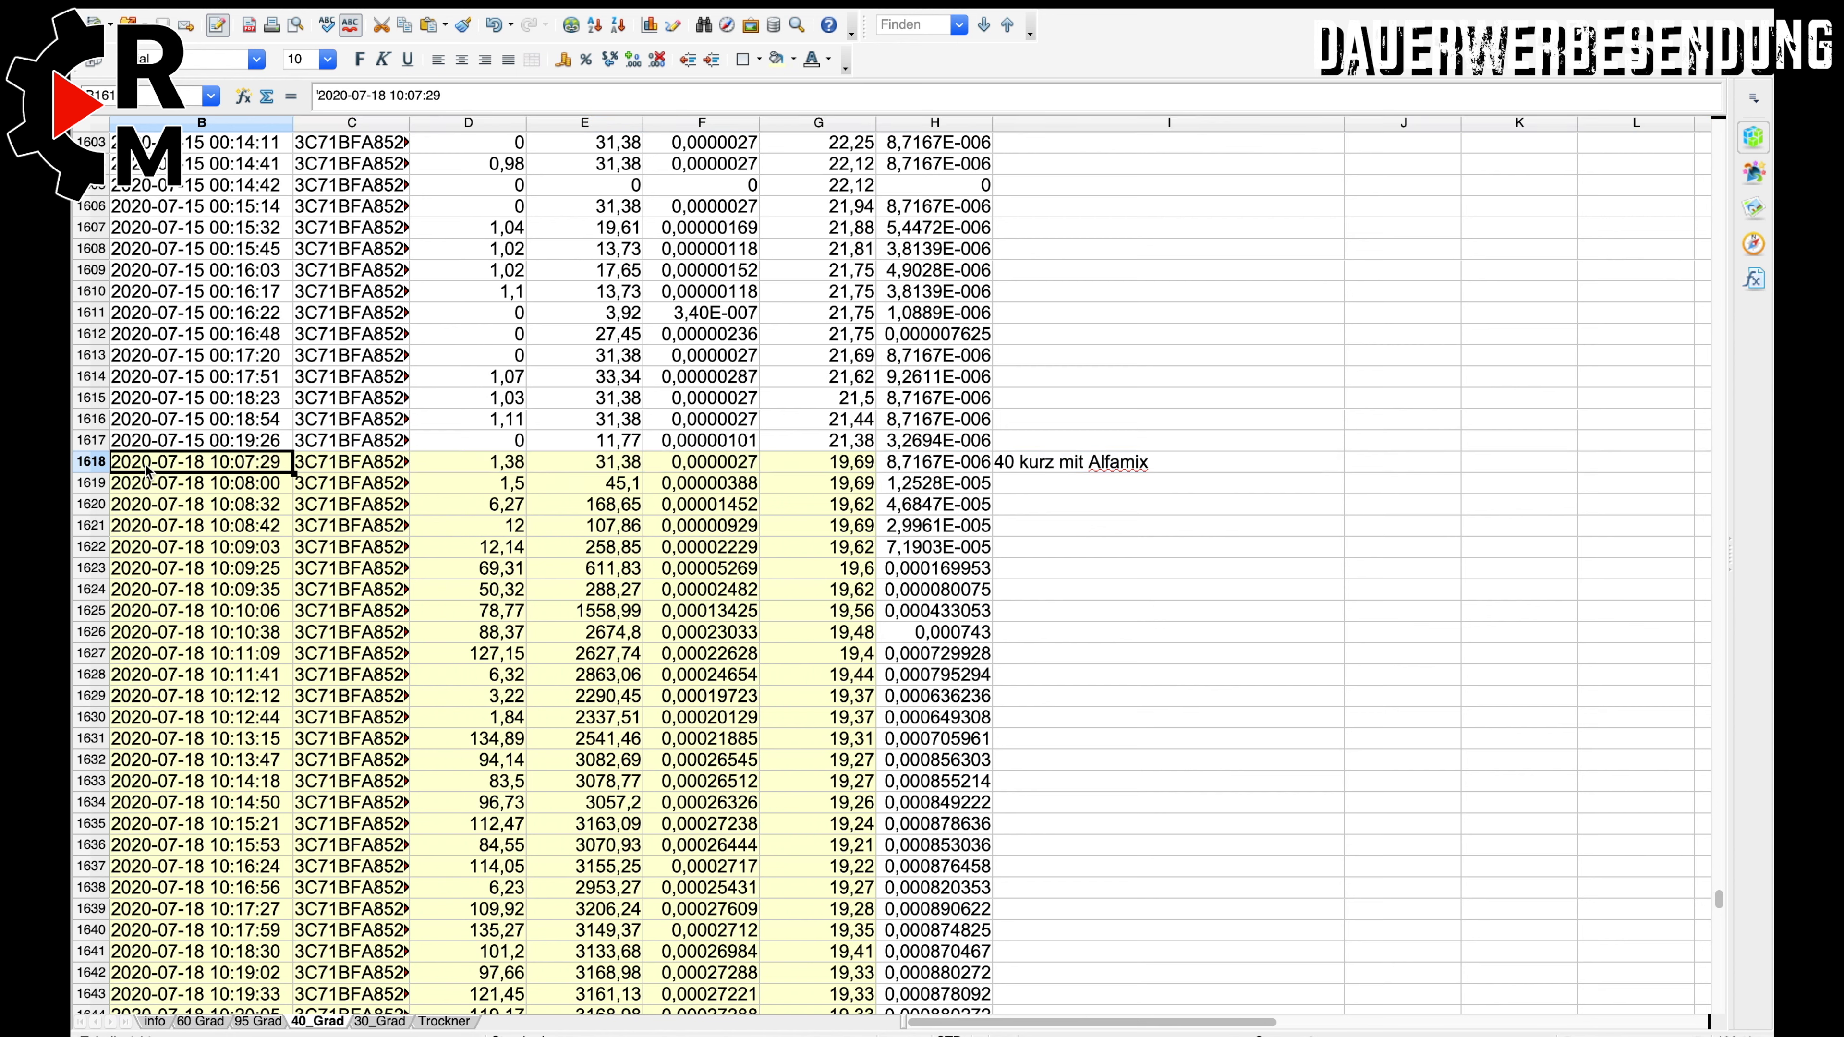
pyautogui.click(343, 472)
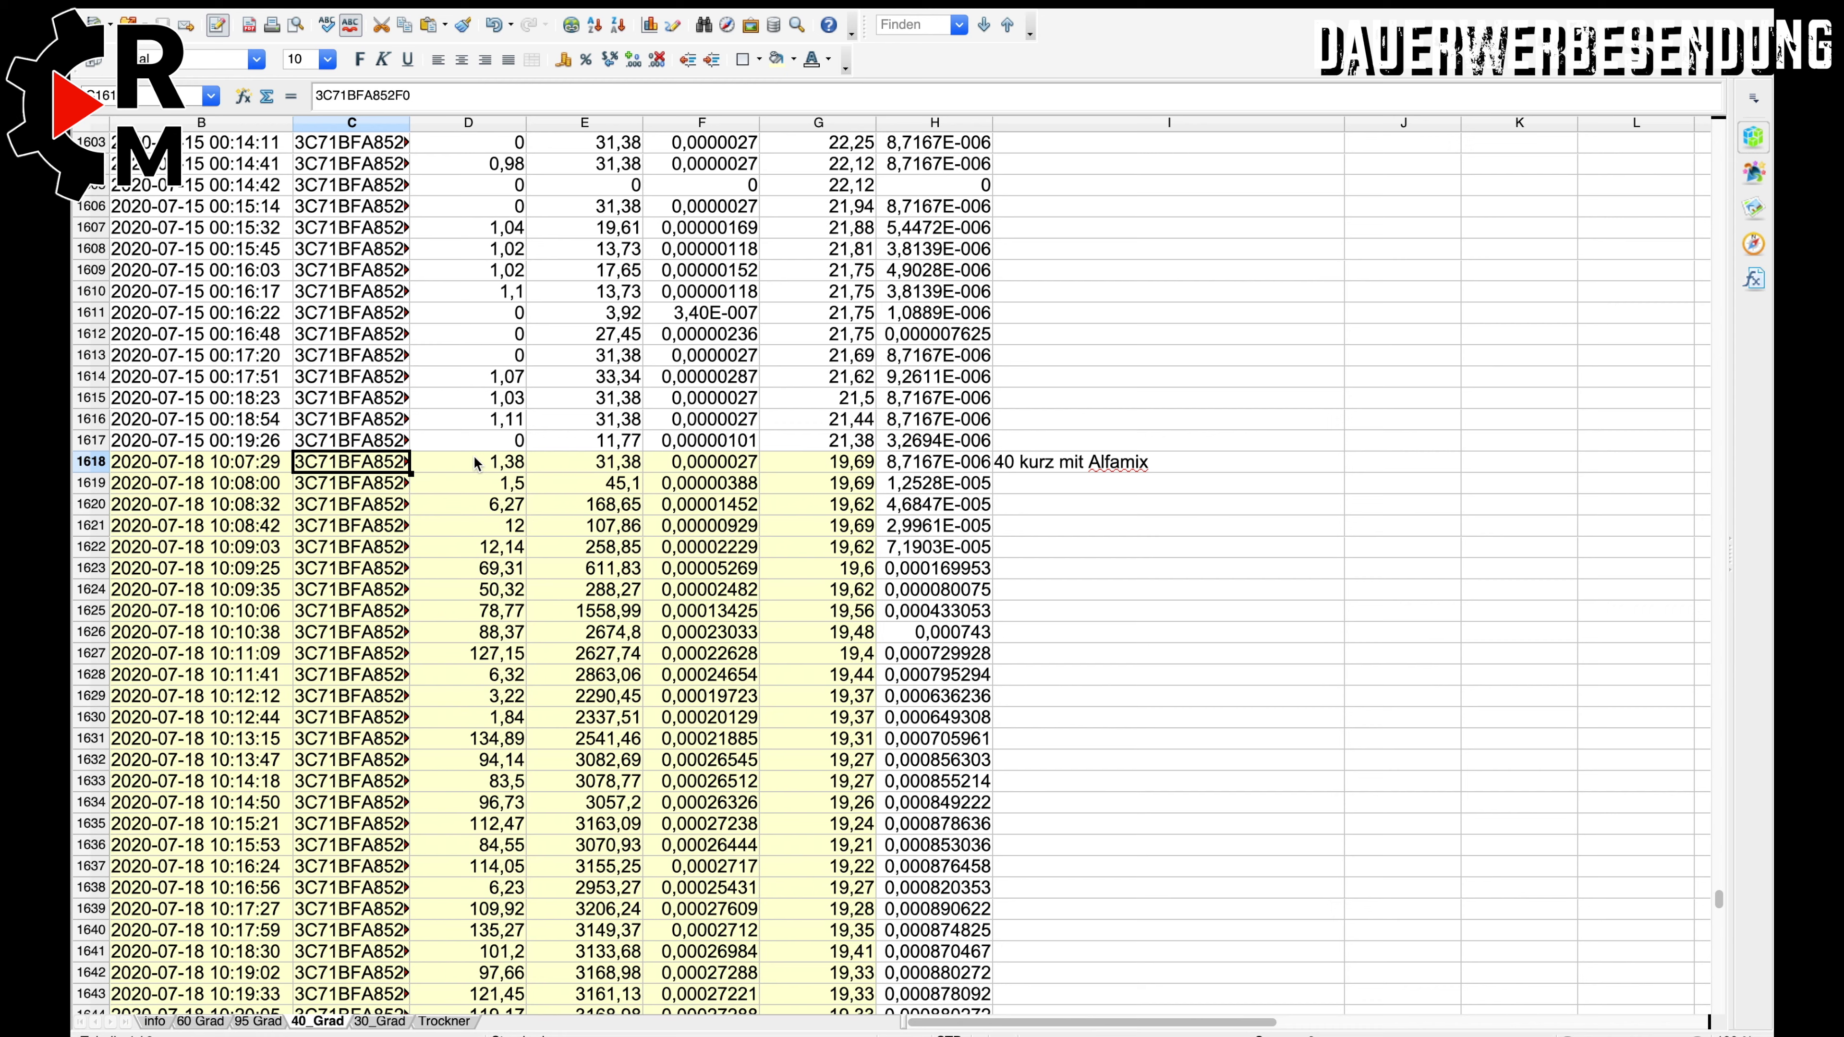
# Go back to the beginning of the 40_Grad sheet and examine the power, energy, cost and temperature columns' sample readings.
pyautogui.scroll(20, 475, 462)
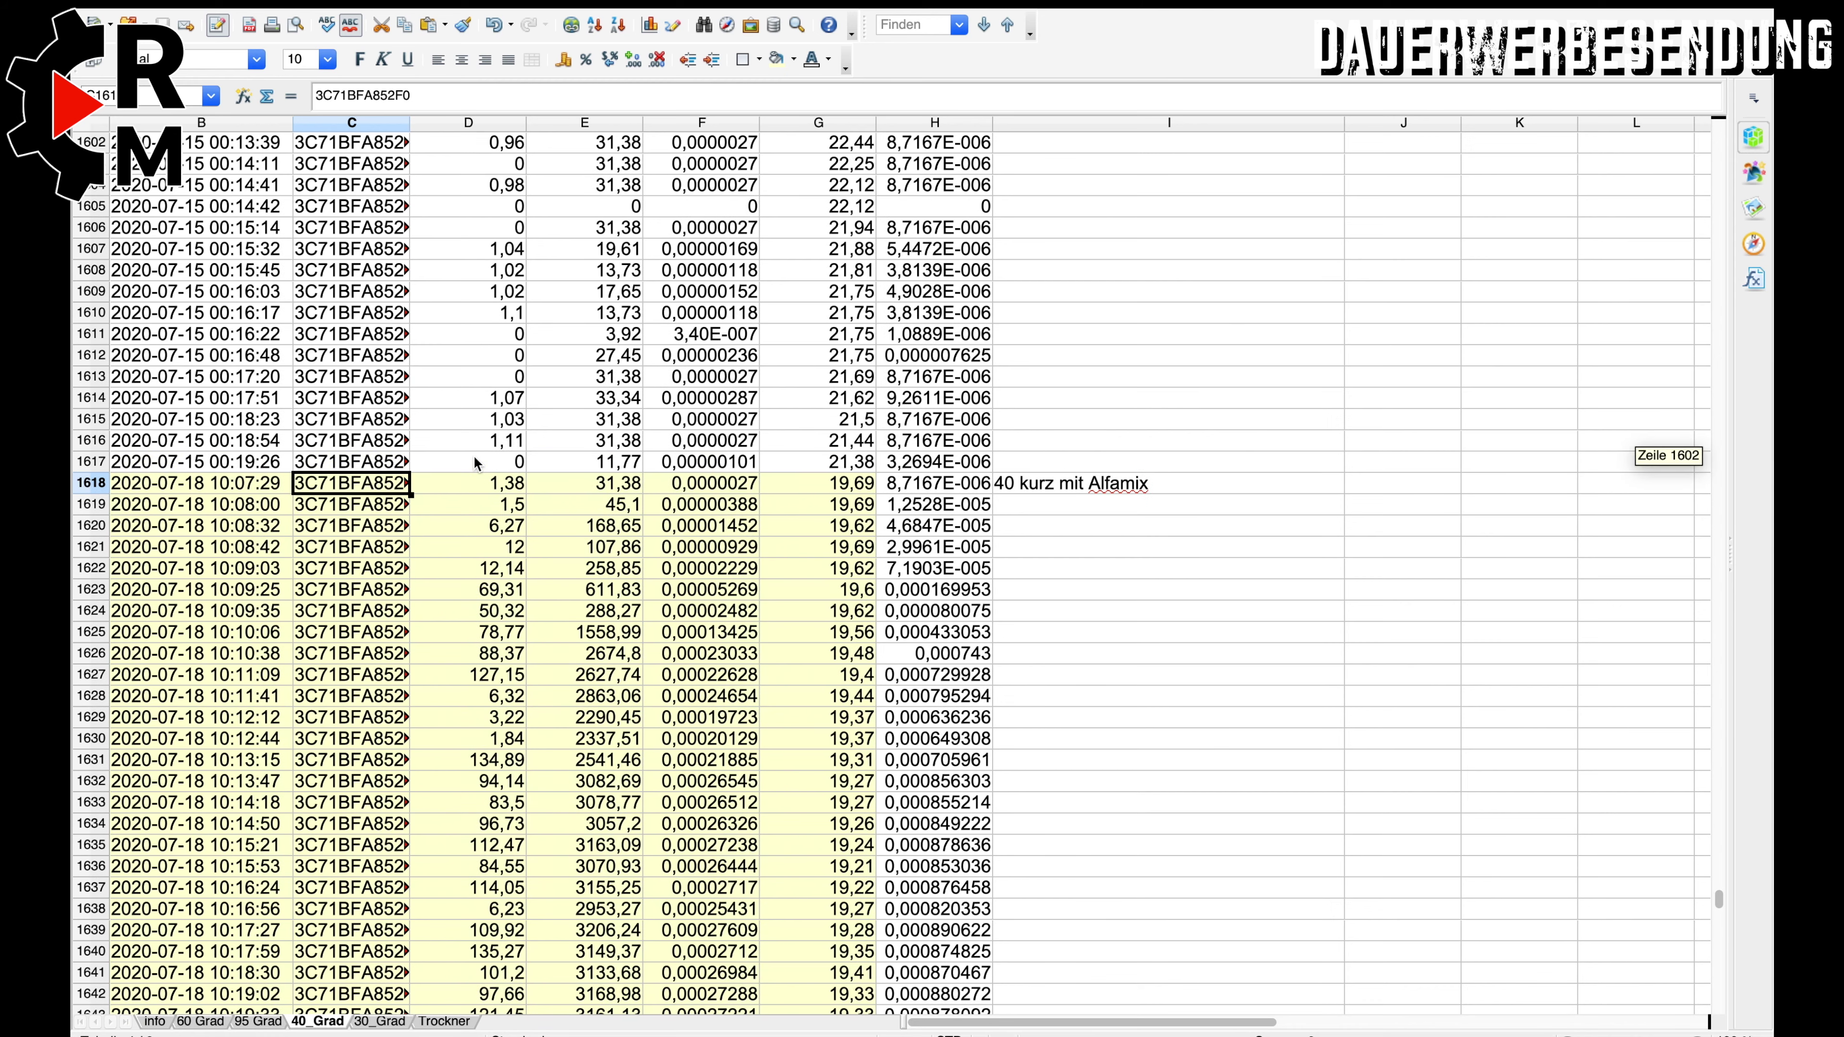
pyautogui.hotkey('ctrl', 'a')
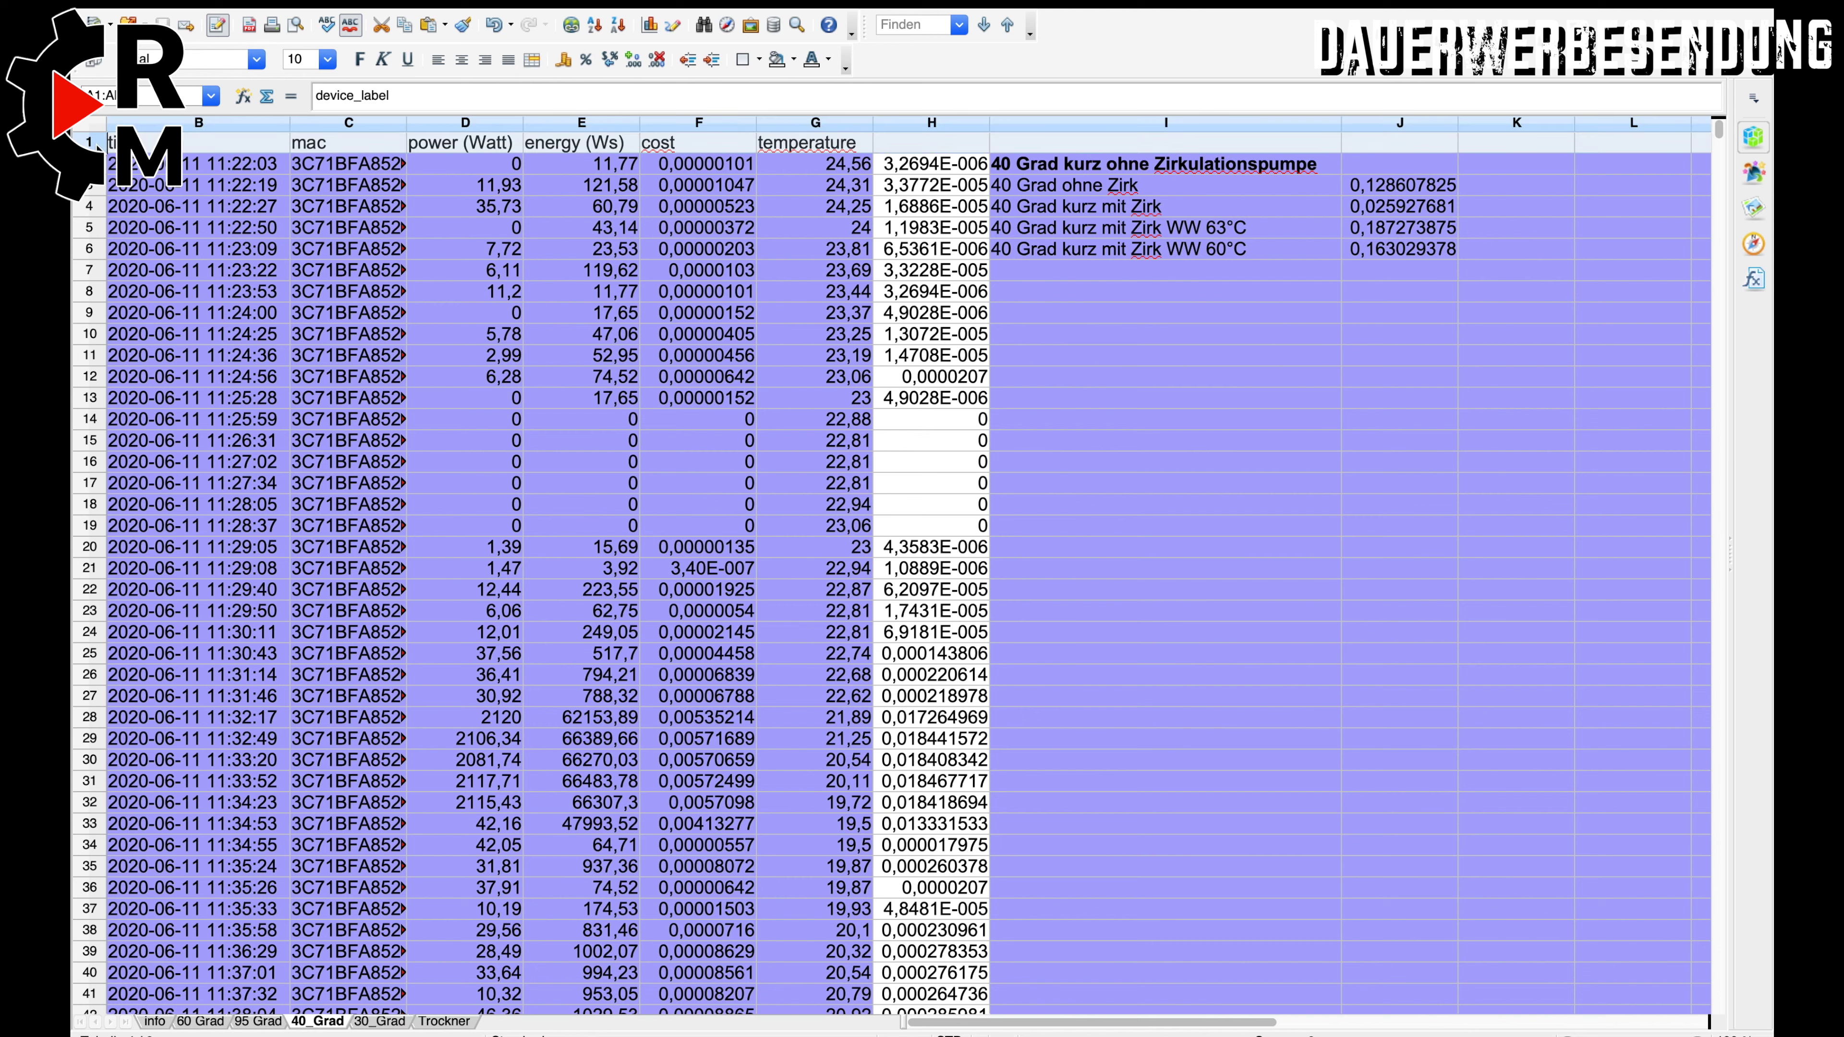
pyautogui.click(438, 148)
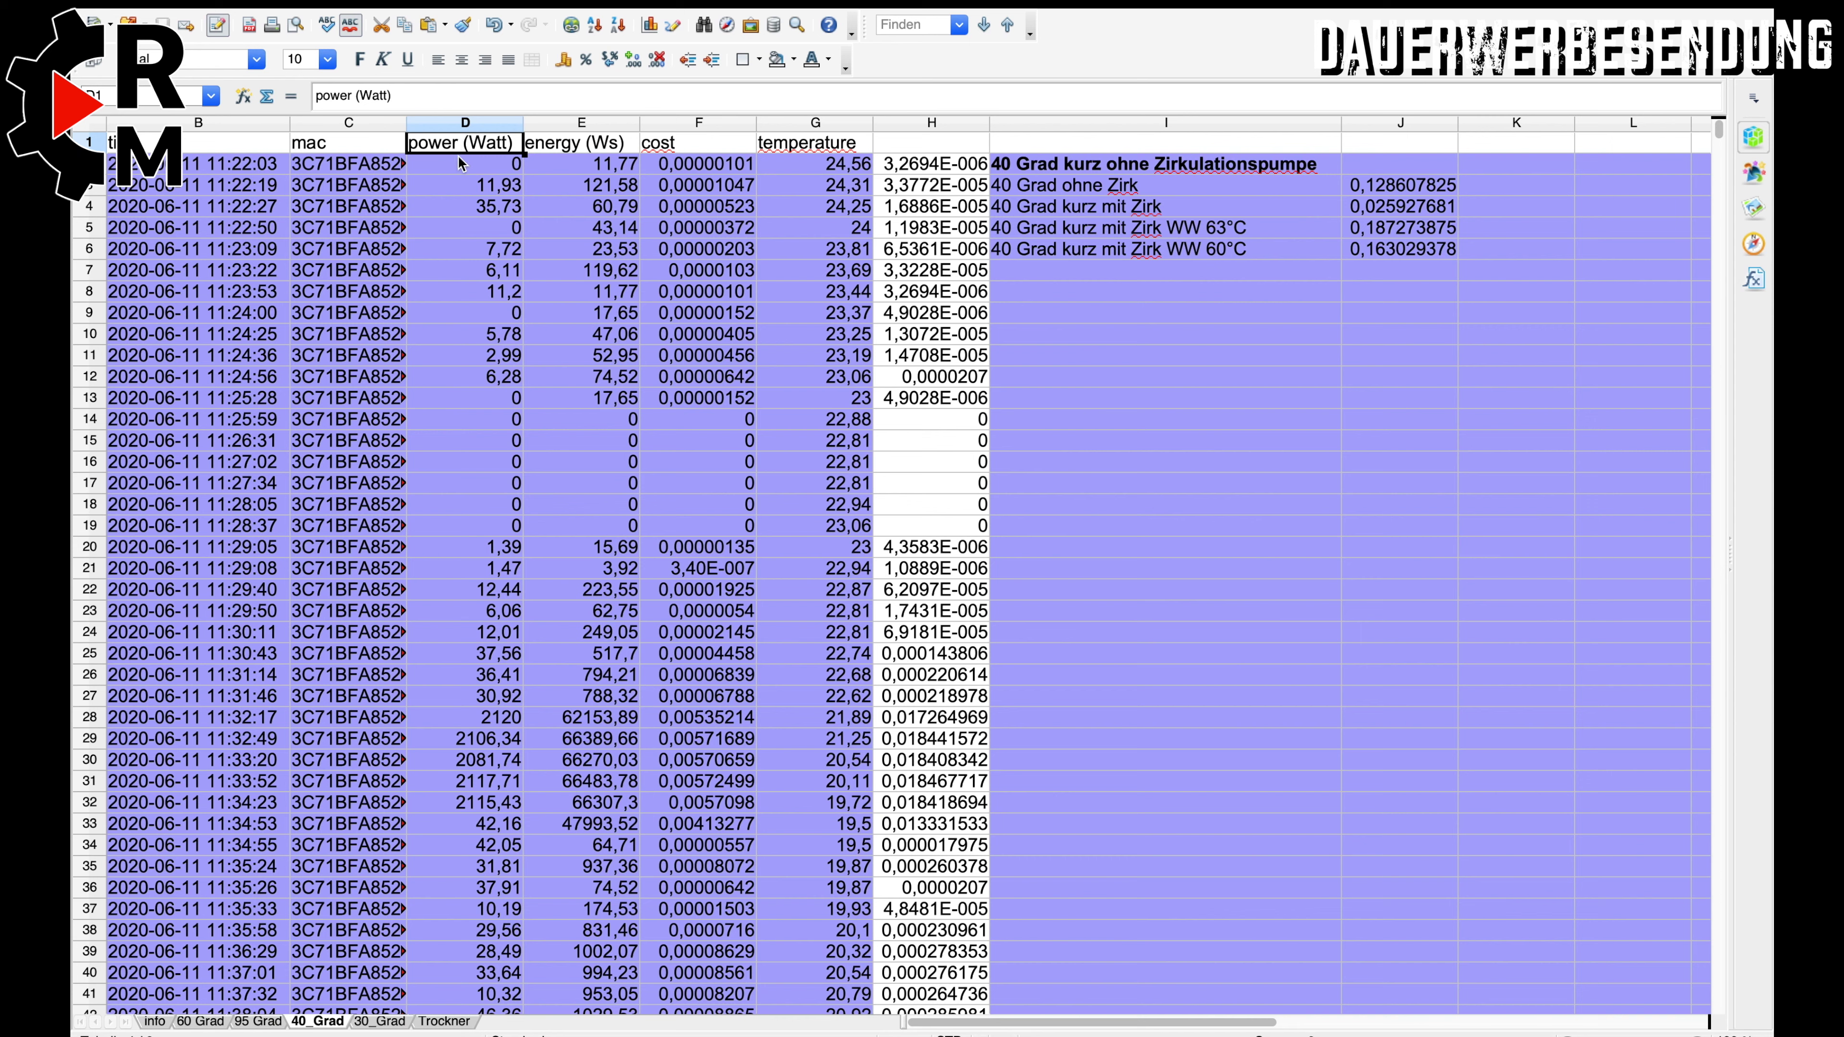
pyautogui.click(483, 189)
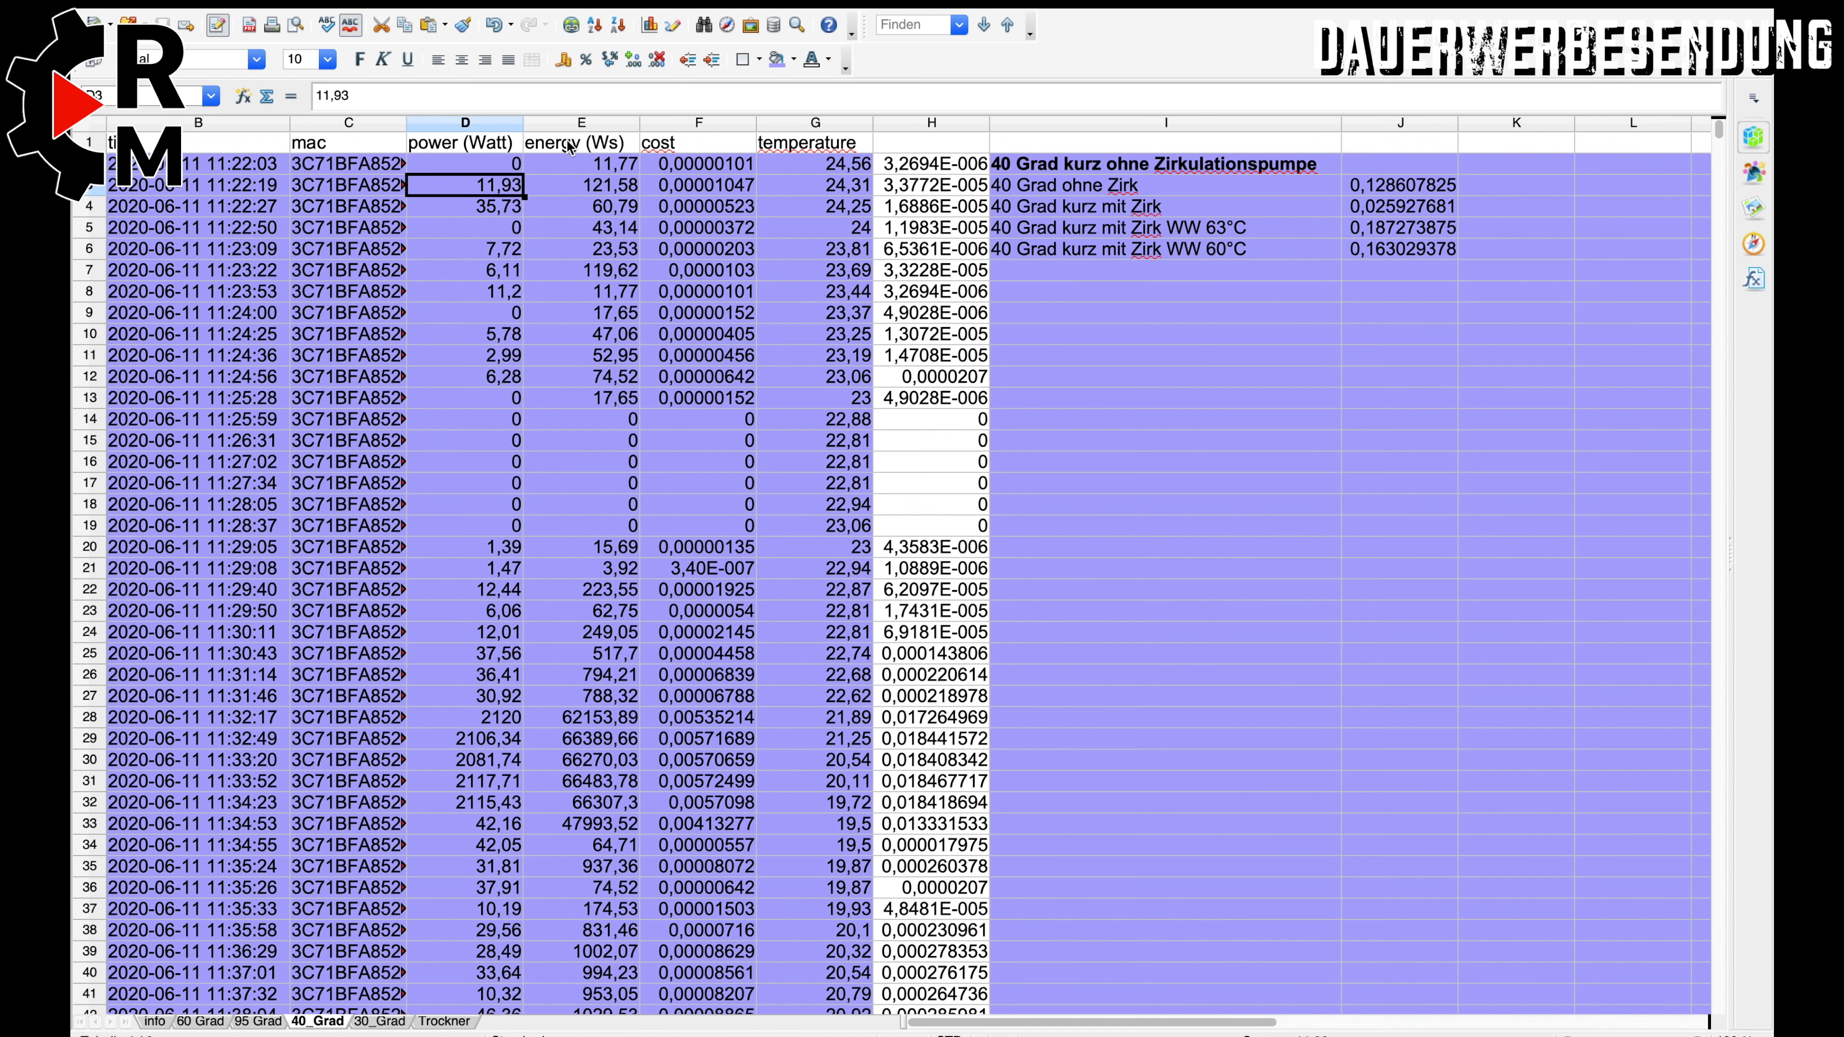
pyautogui.click(571, 190)
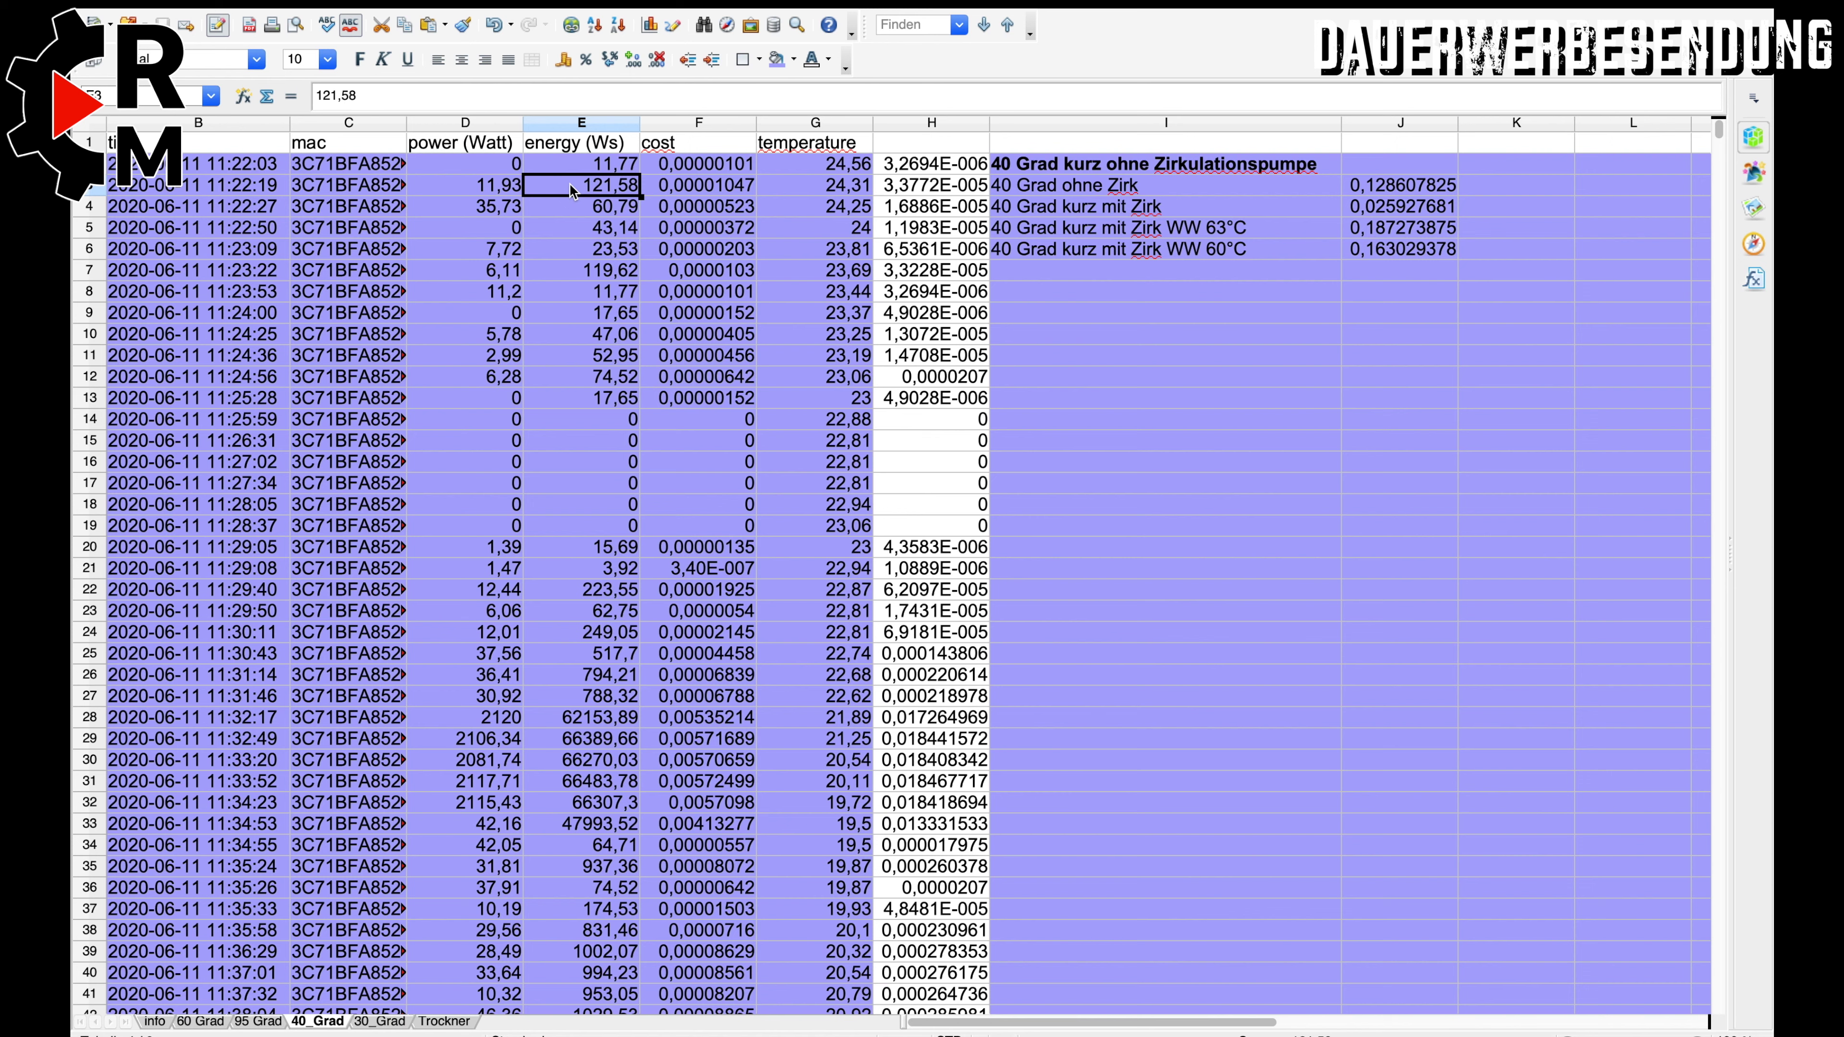
pyautogui.click(709, 167)
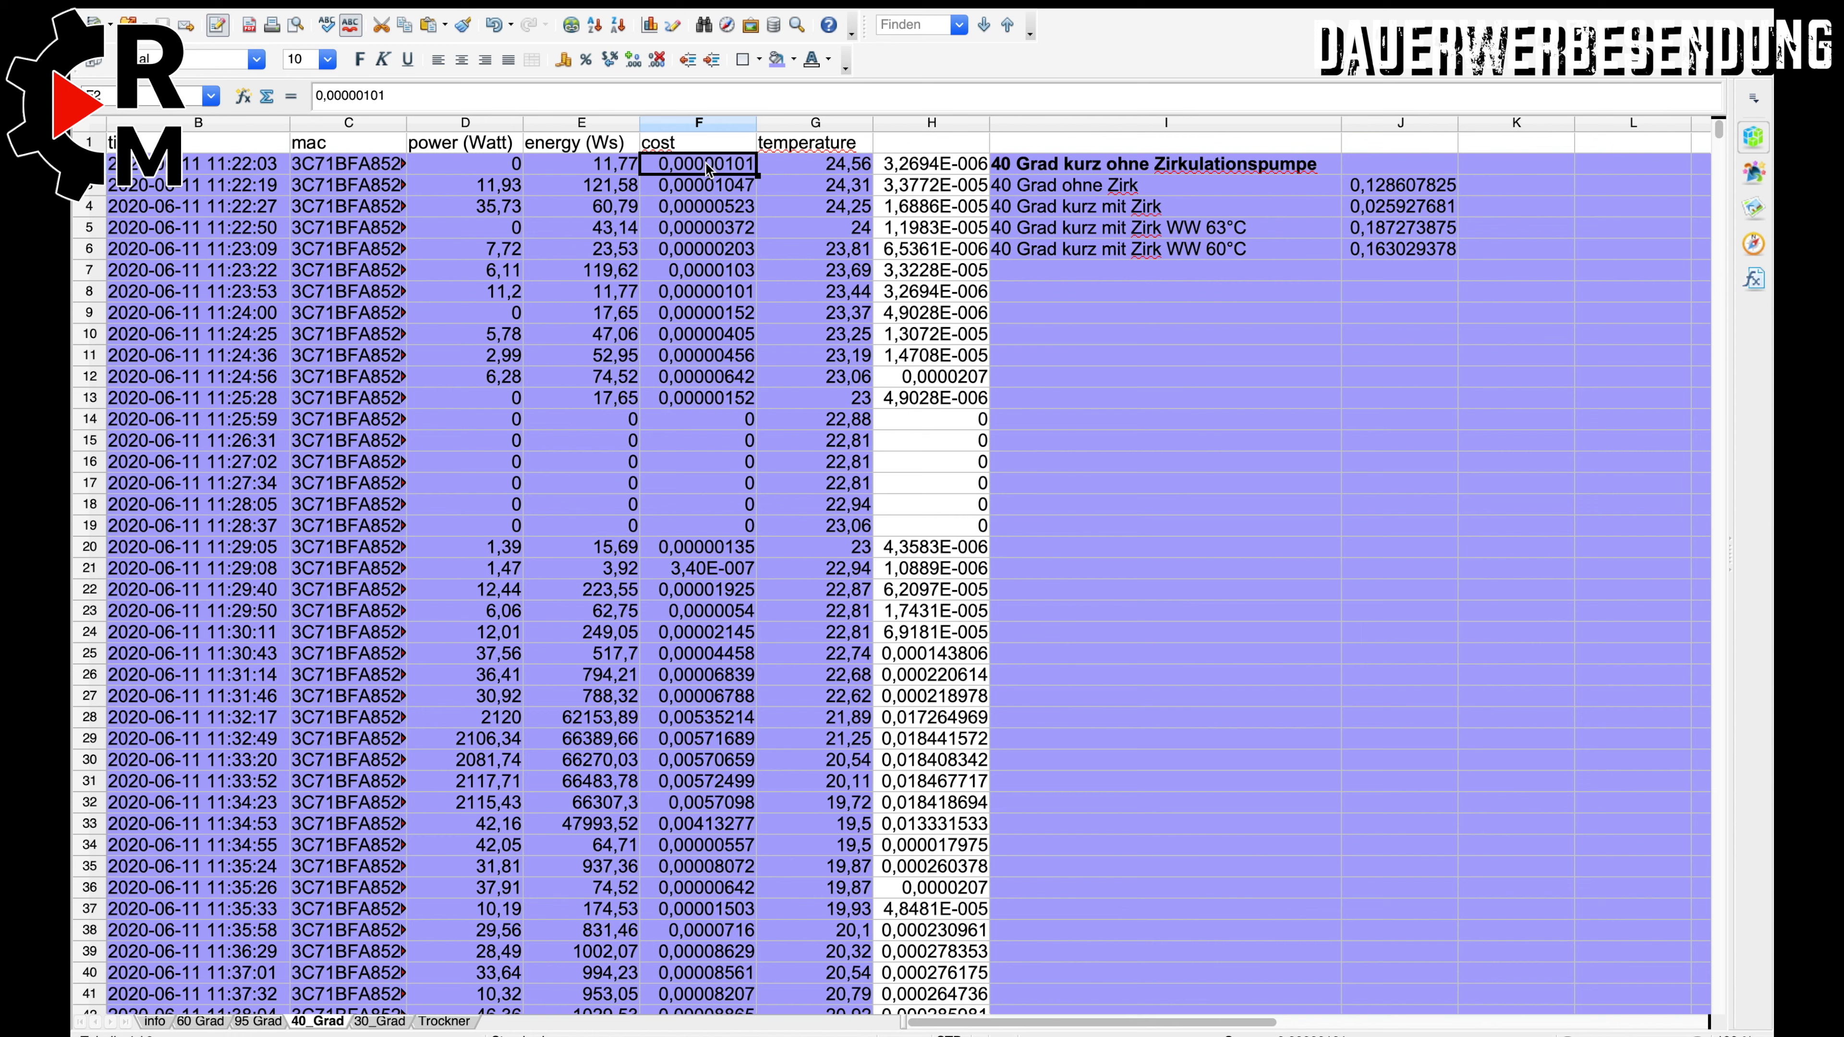
pyautogui.click(720, 191)
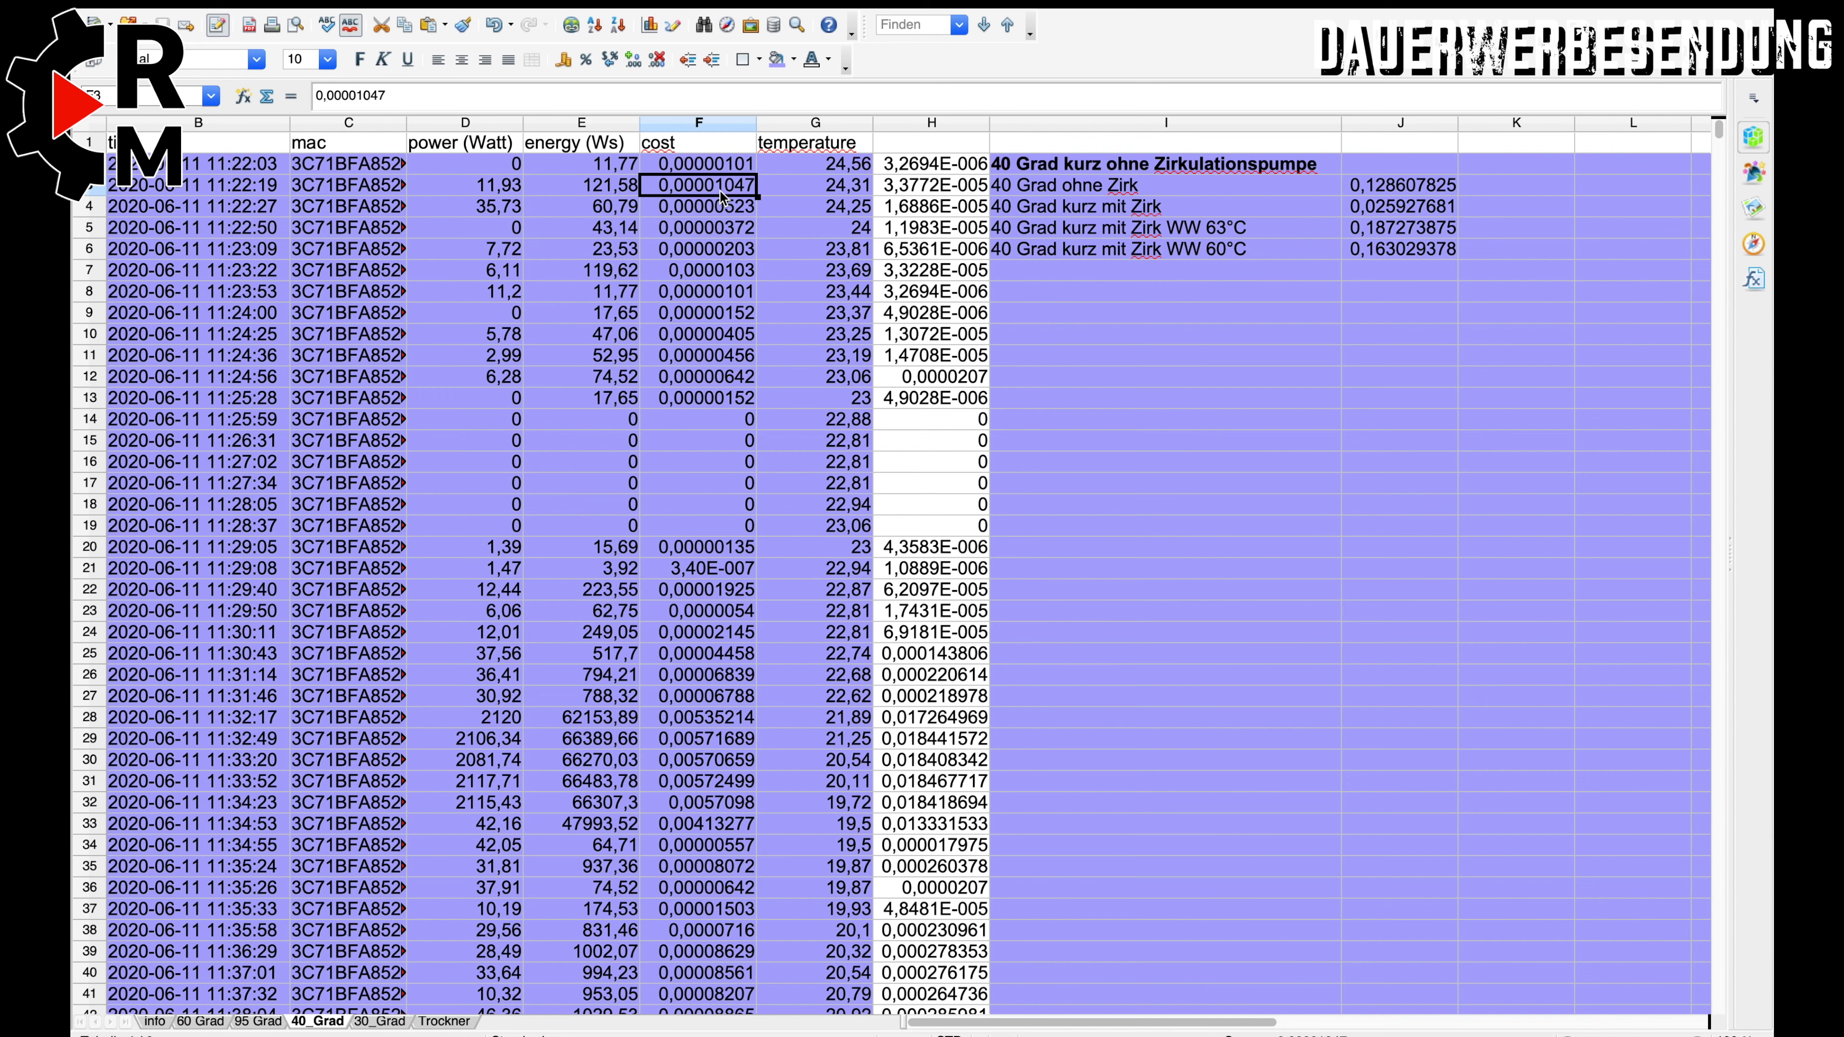
pyautogui.click(819, 191)
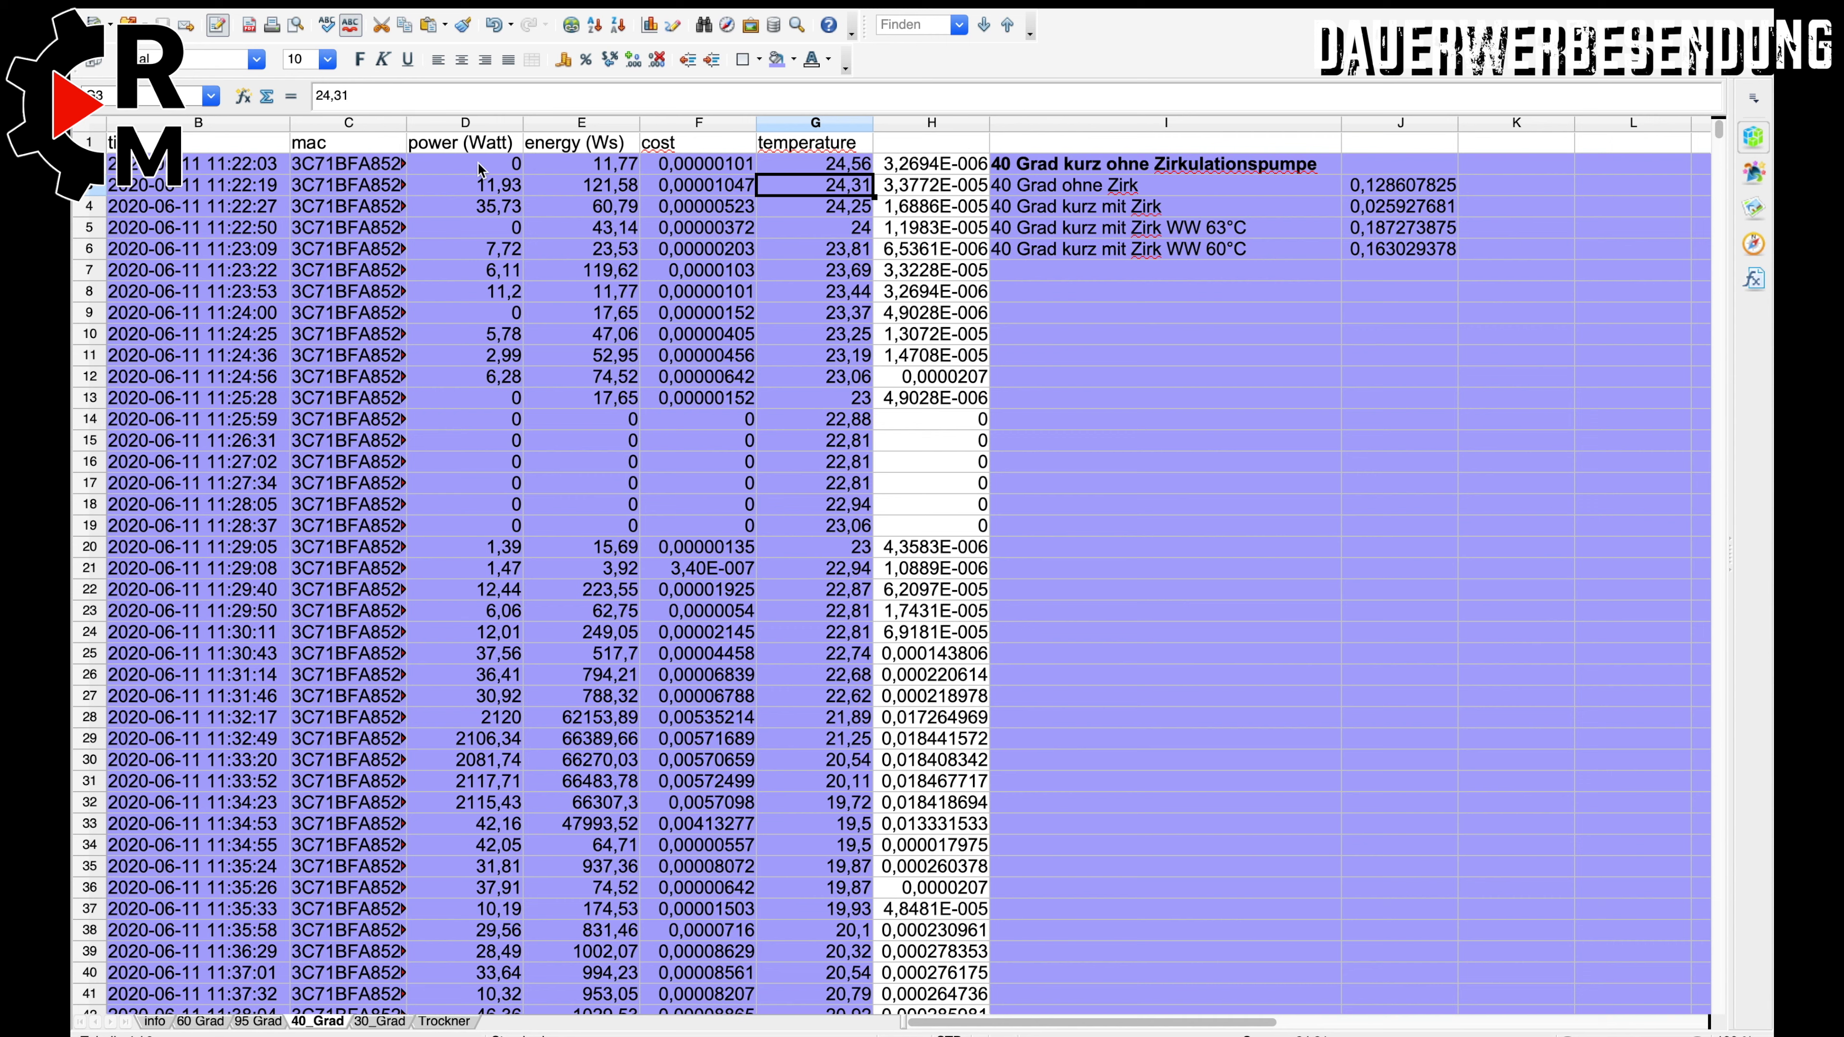
pyautogui.moveTo(480, 169); pyautogui.dragTo(814, 290)
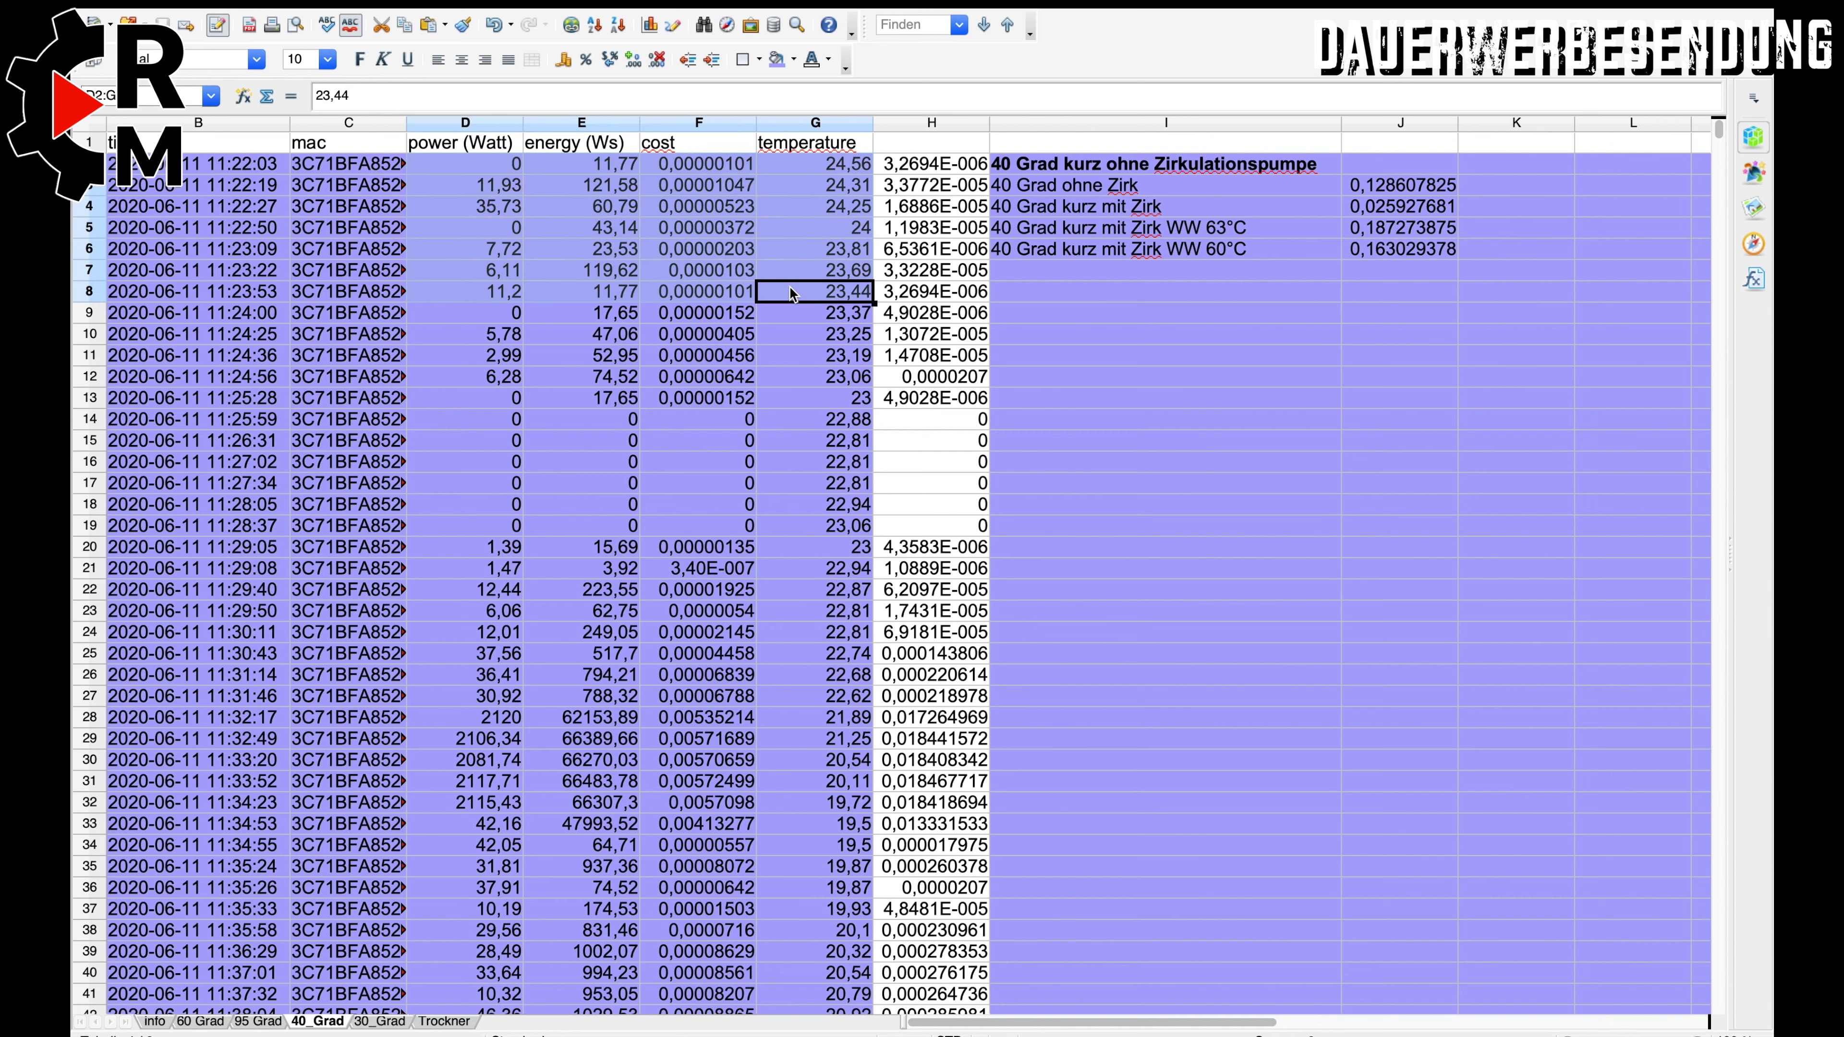
pyautogui.click(513, 170)
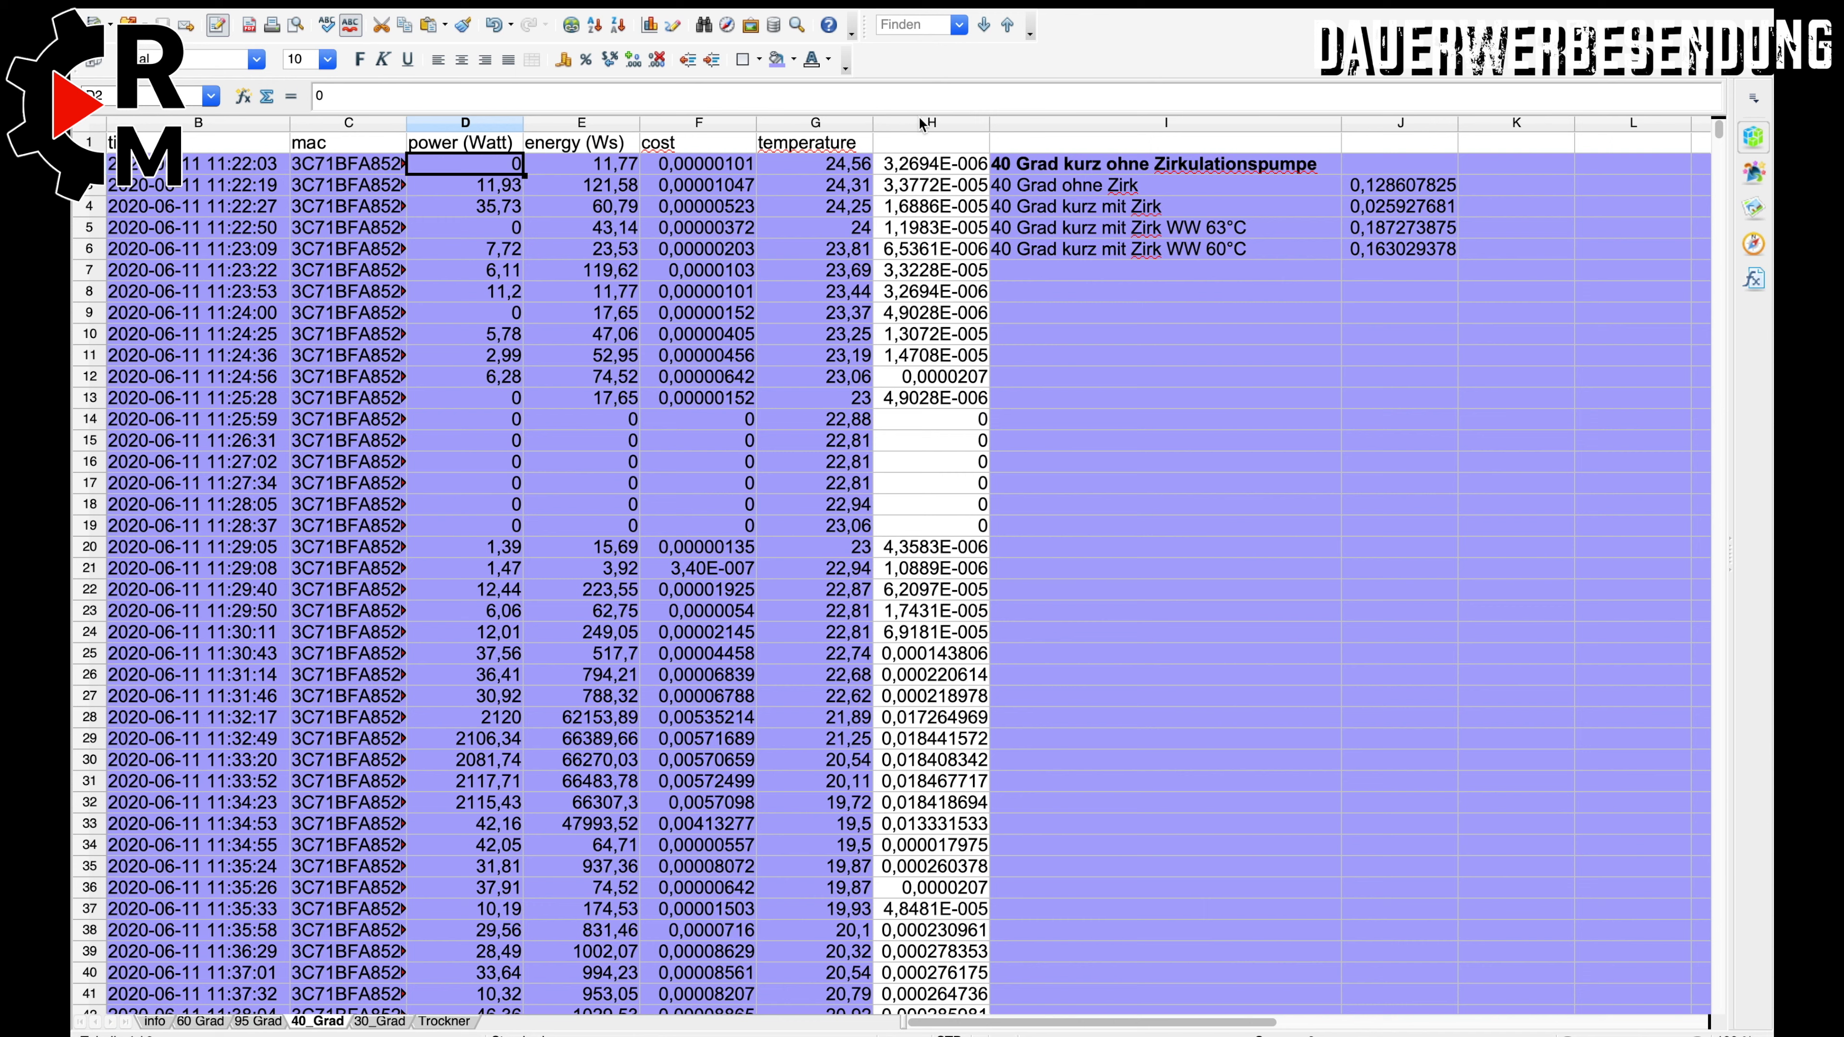
# Examine the wash cycle summary in I2:J7 and the sum formula in J3.
pyautogui.click(1089, 165)
pyautogui.moveTo(1090, 165); pyautogui.dragTo(1442, 283)
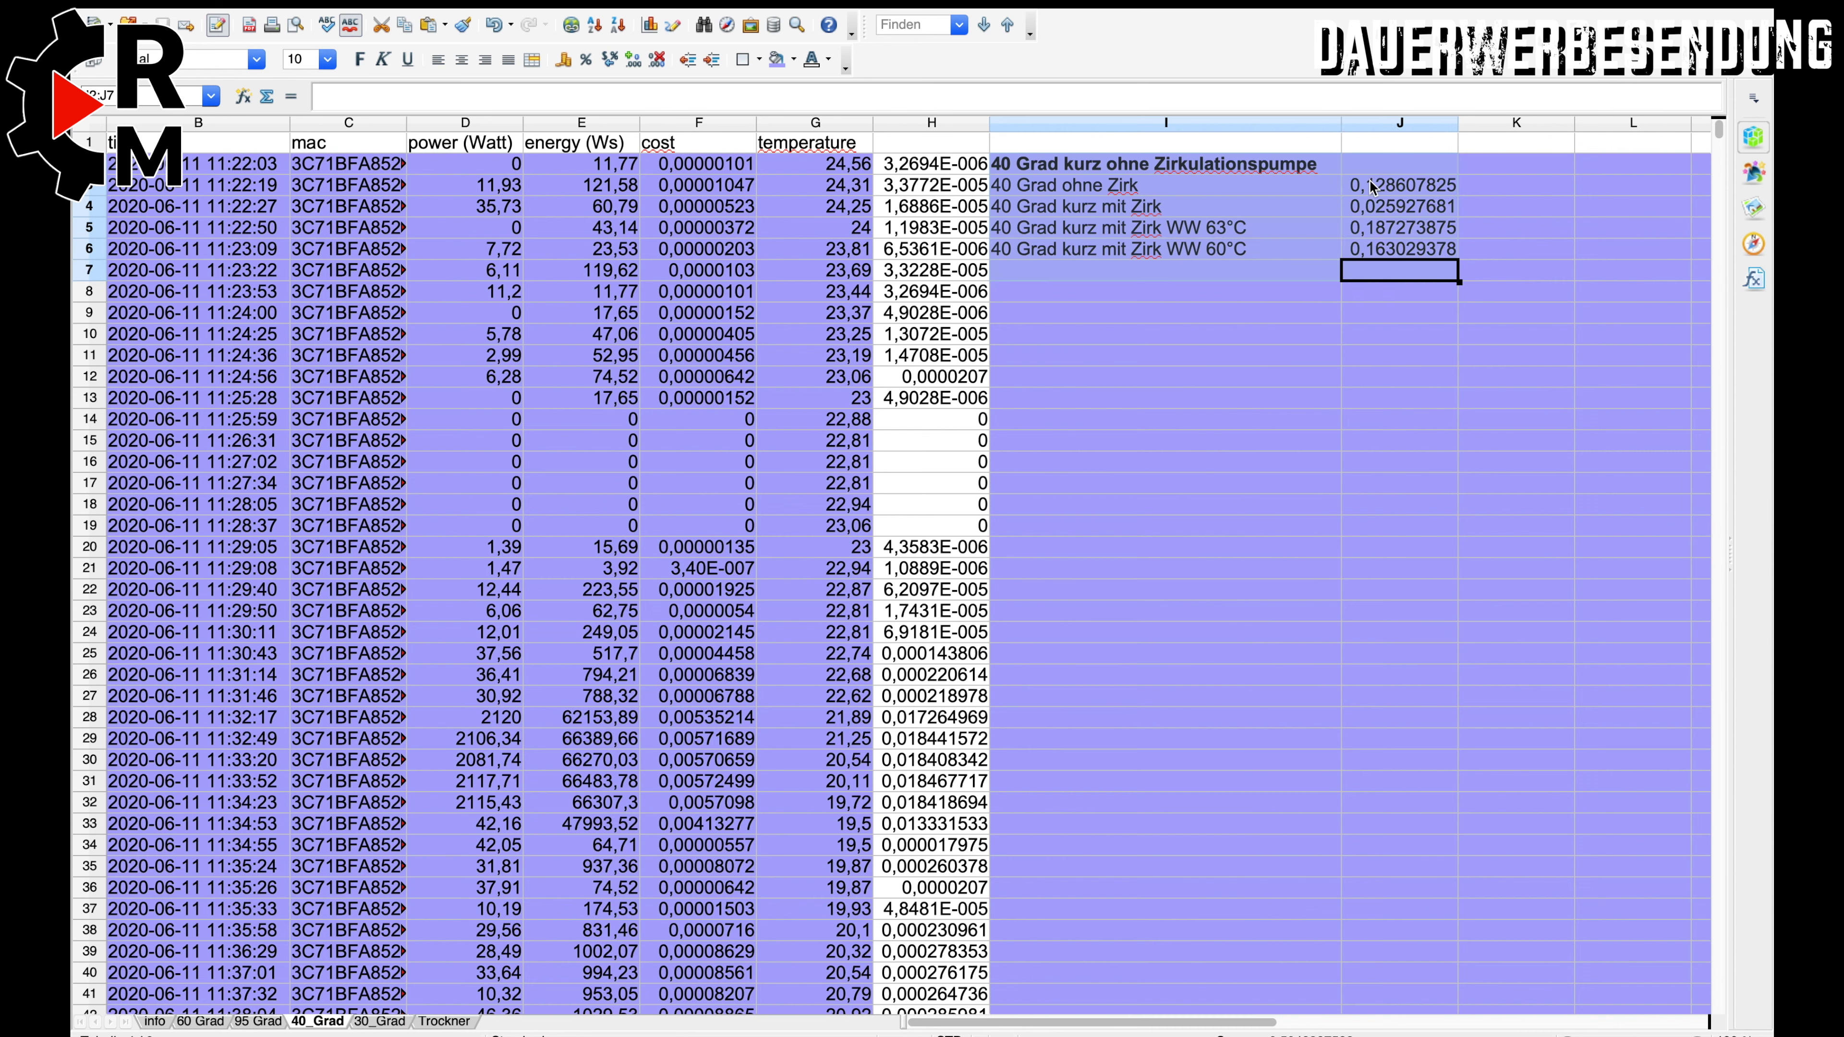
pyautogui.click(1403, 186)
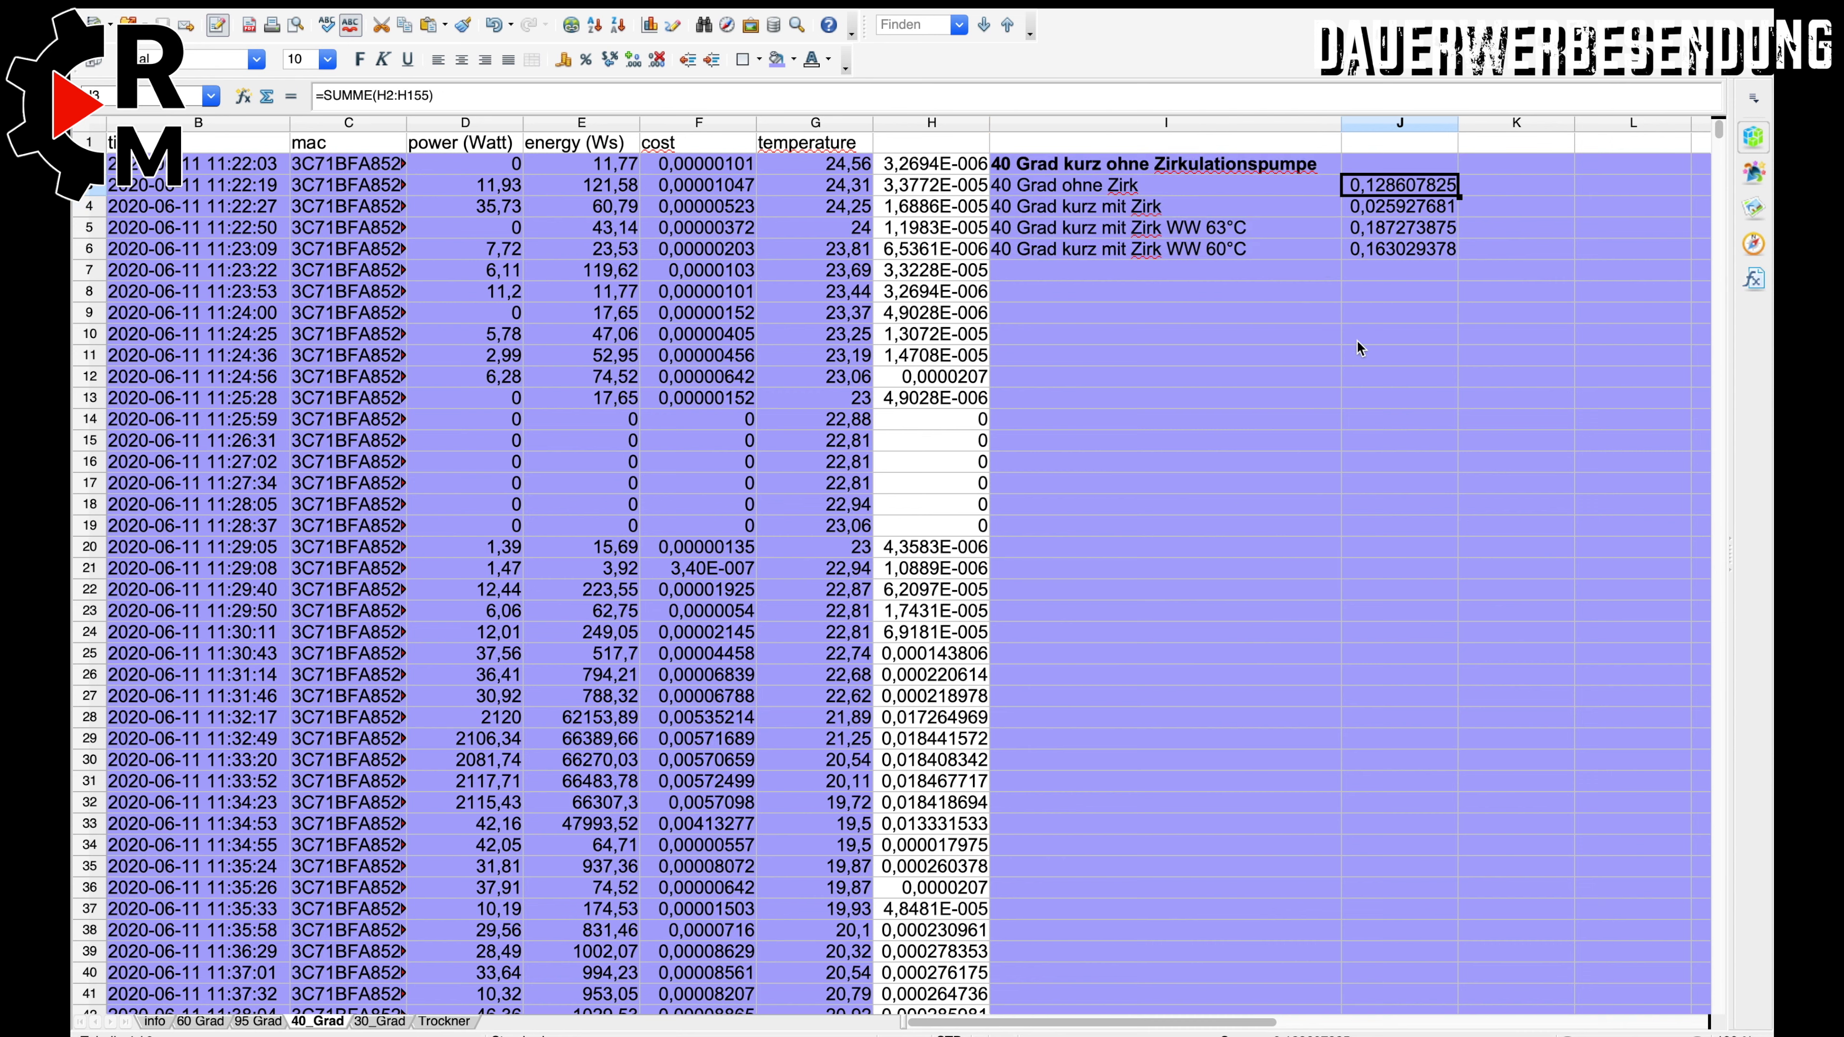
pyautogui.click(1176, 355)
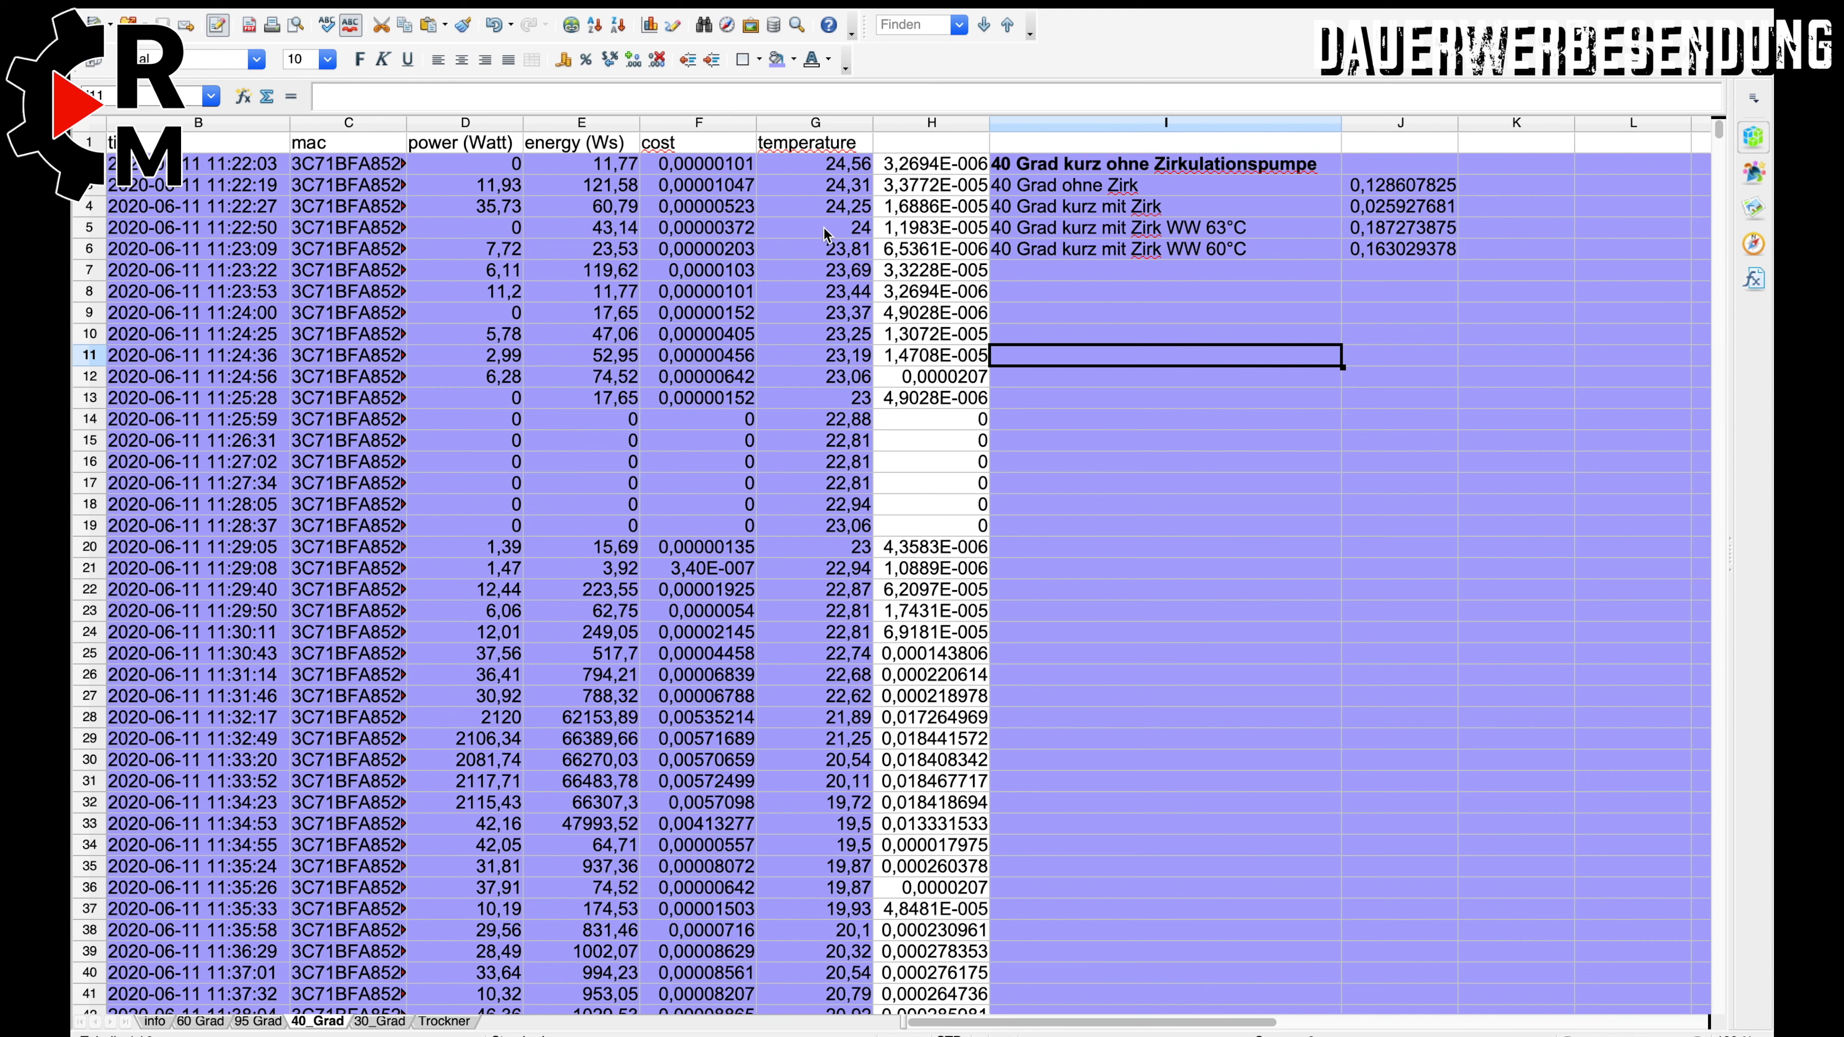
# Examine the energy conversion formulas in H2 and H3, leaving them unedited, and view the converted values further down column H.
pyautogui.click(916, 126)
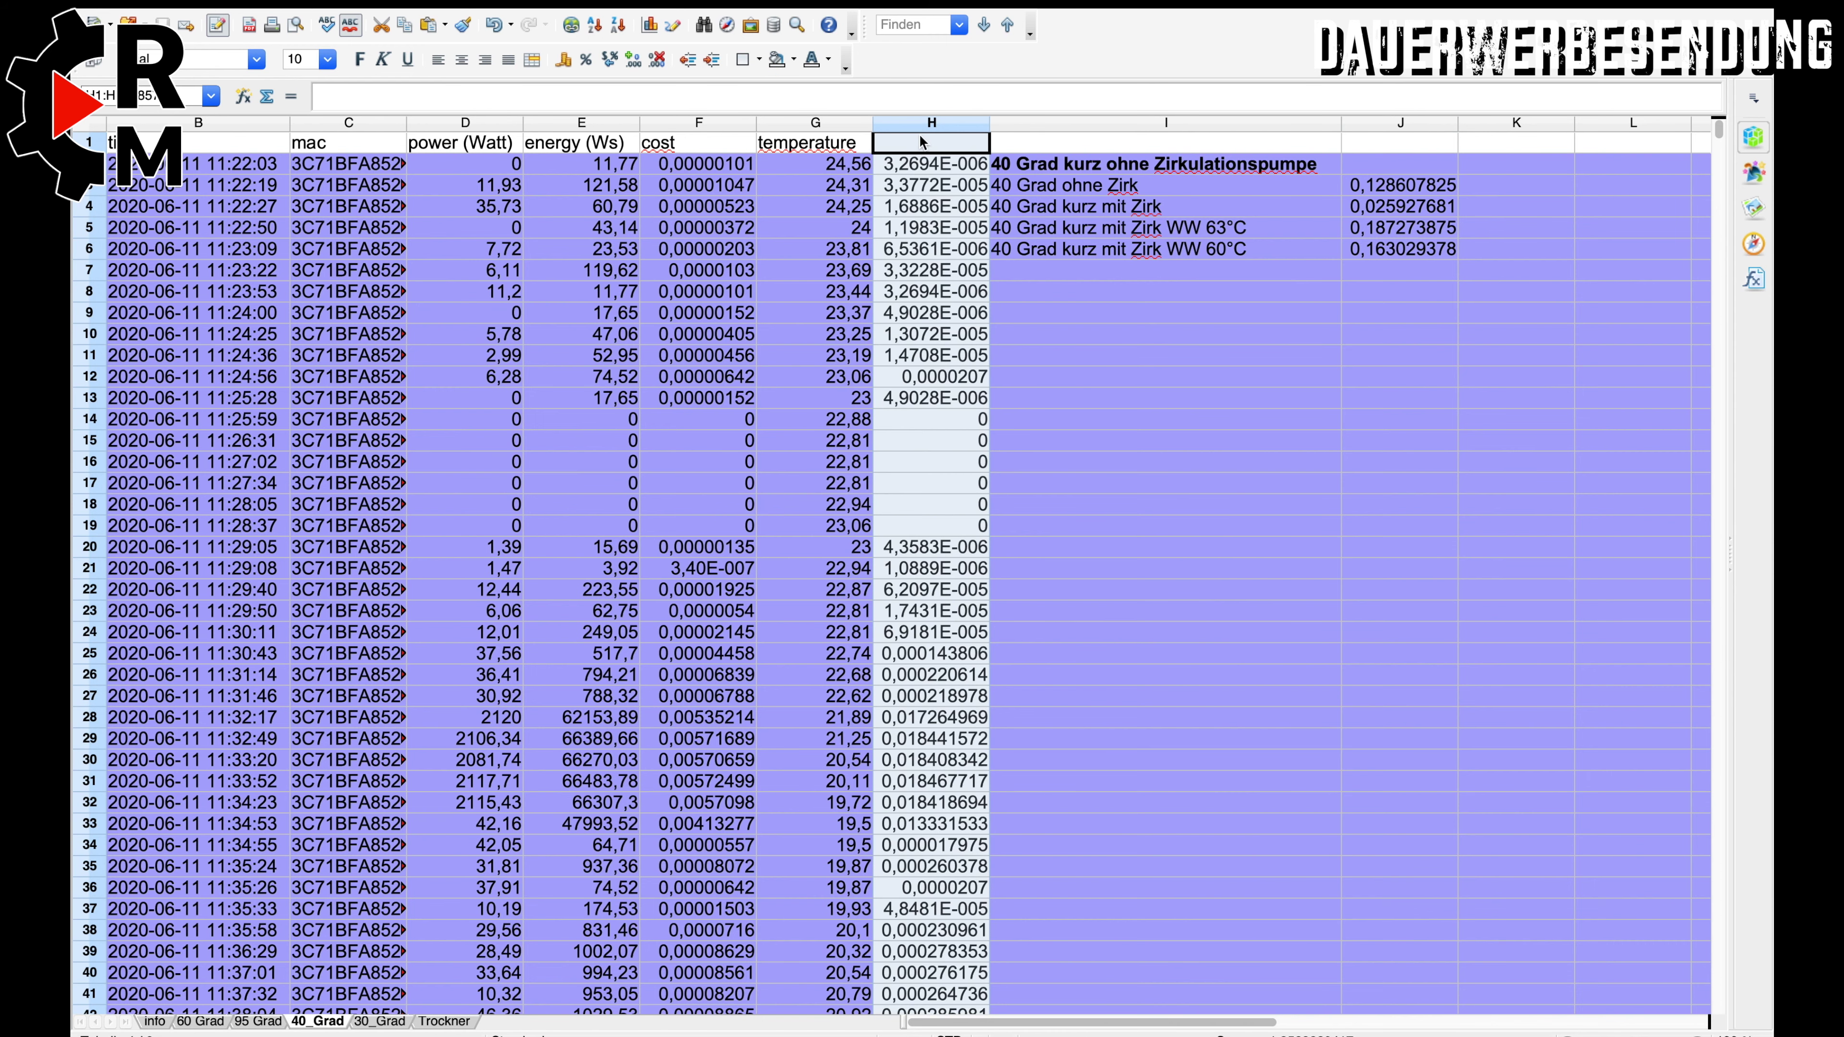
pyautogui.click(926, 171)
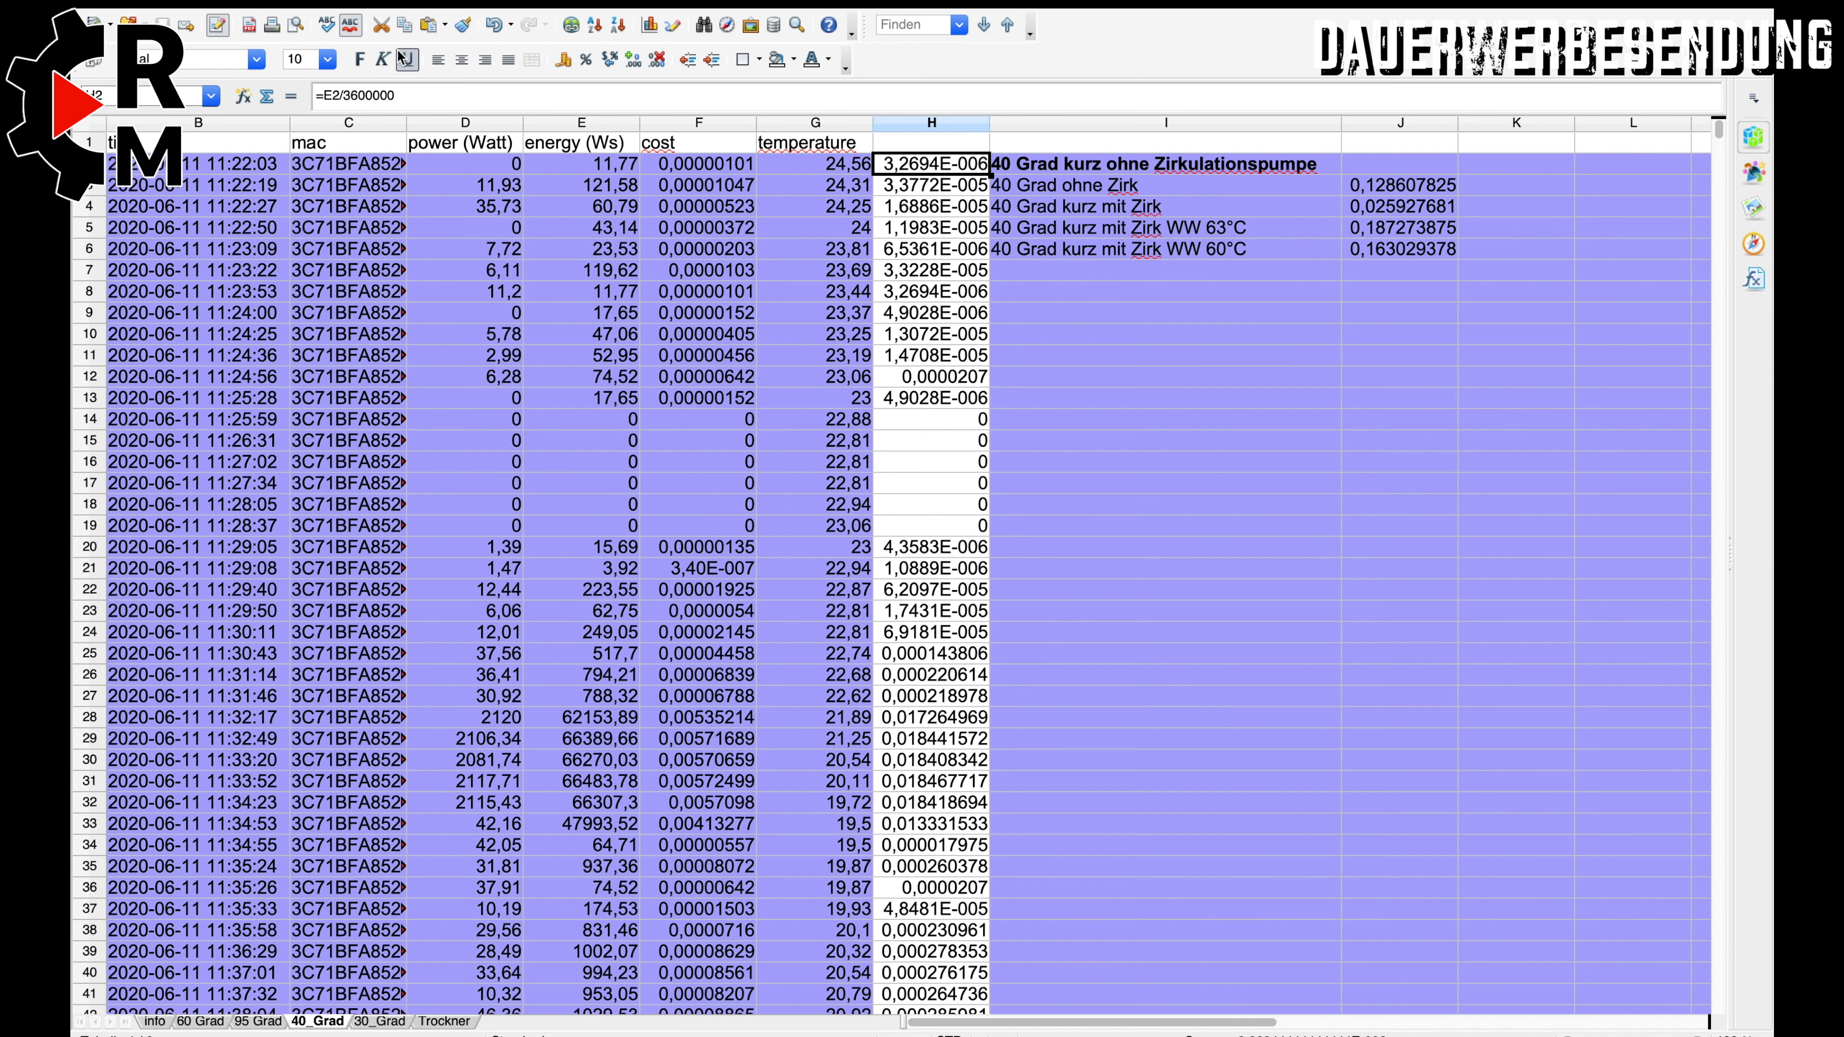
pyautogui.click(410, 91)
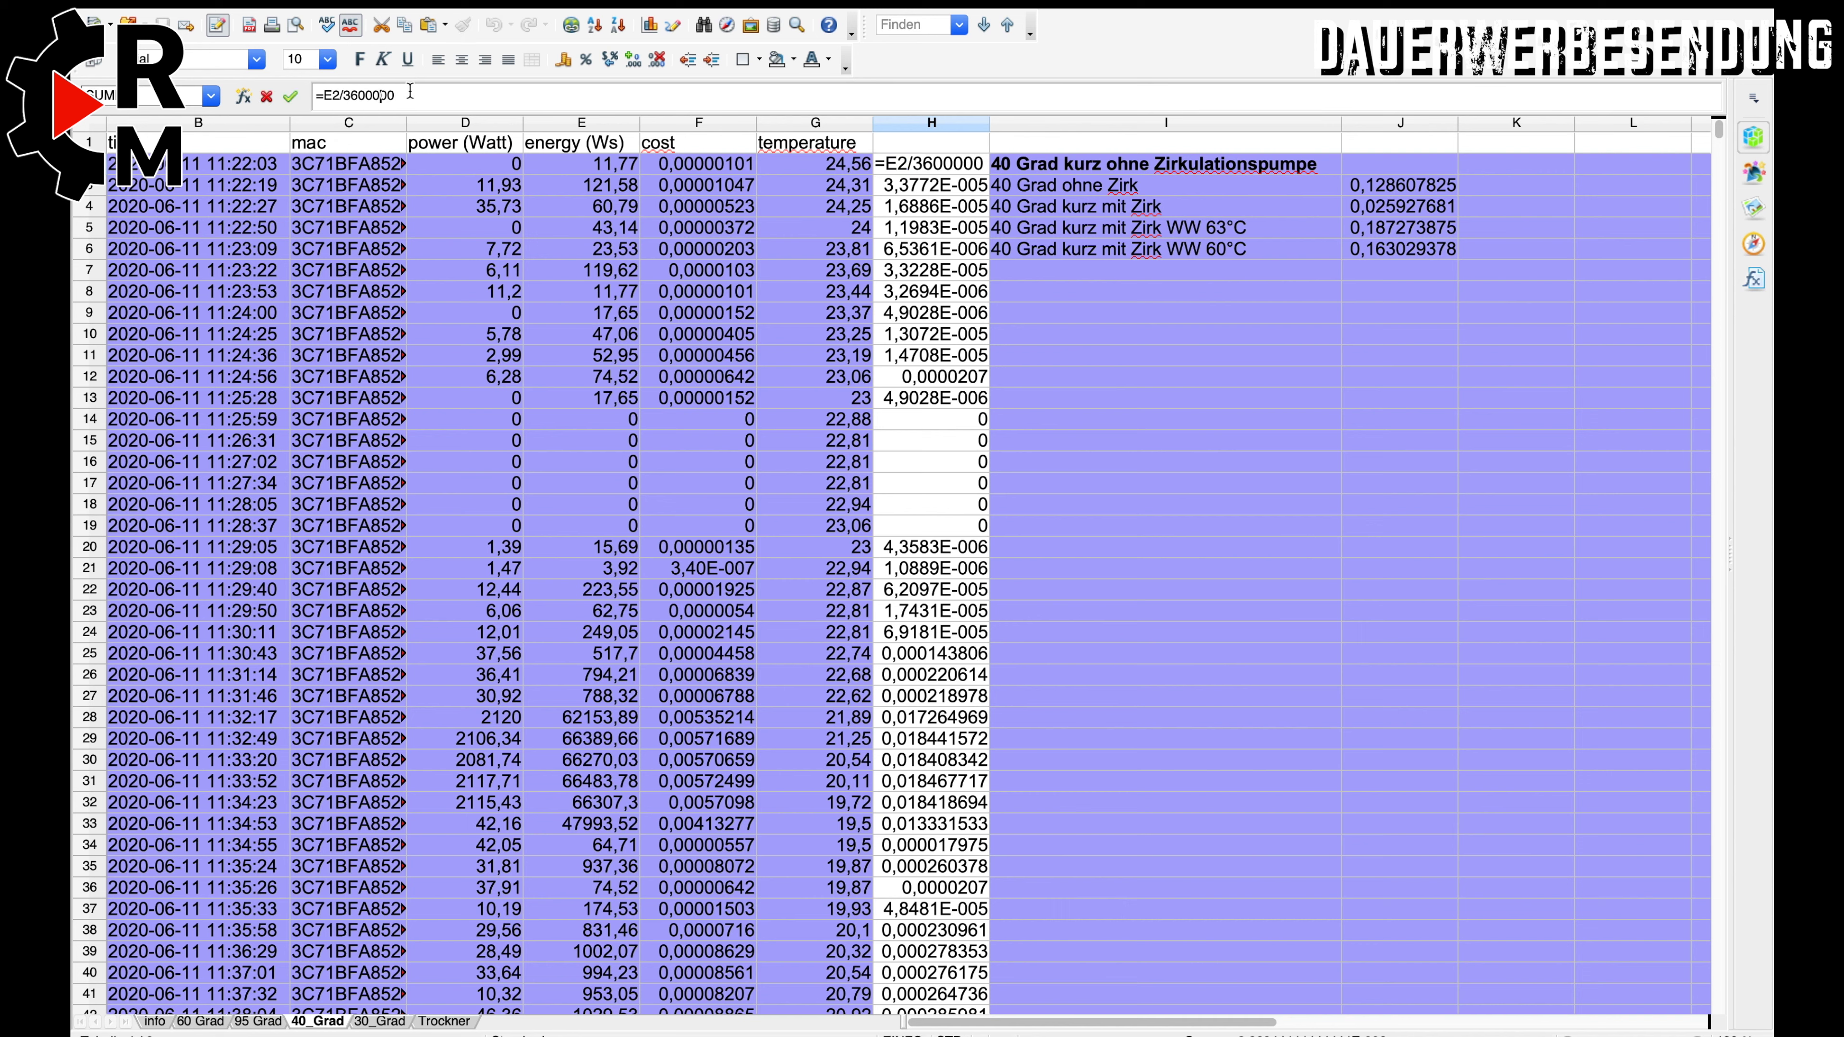
pyautogui.press('Left')
pyautogui.press('Left')
pyautogui.press('Left')
pyautogui.press('Left')
pyautogui.press('Left')
pyautogui.click(428, 96)
pyautogui.press('Escape')
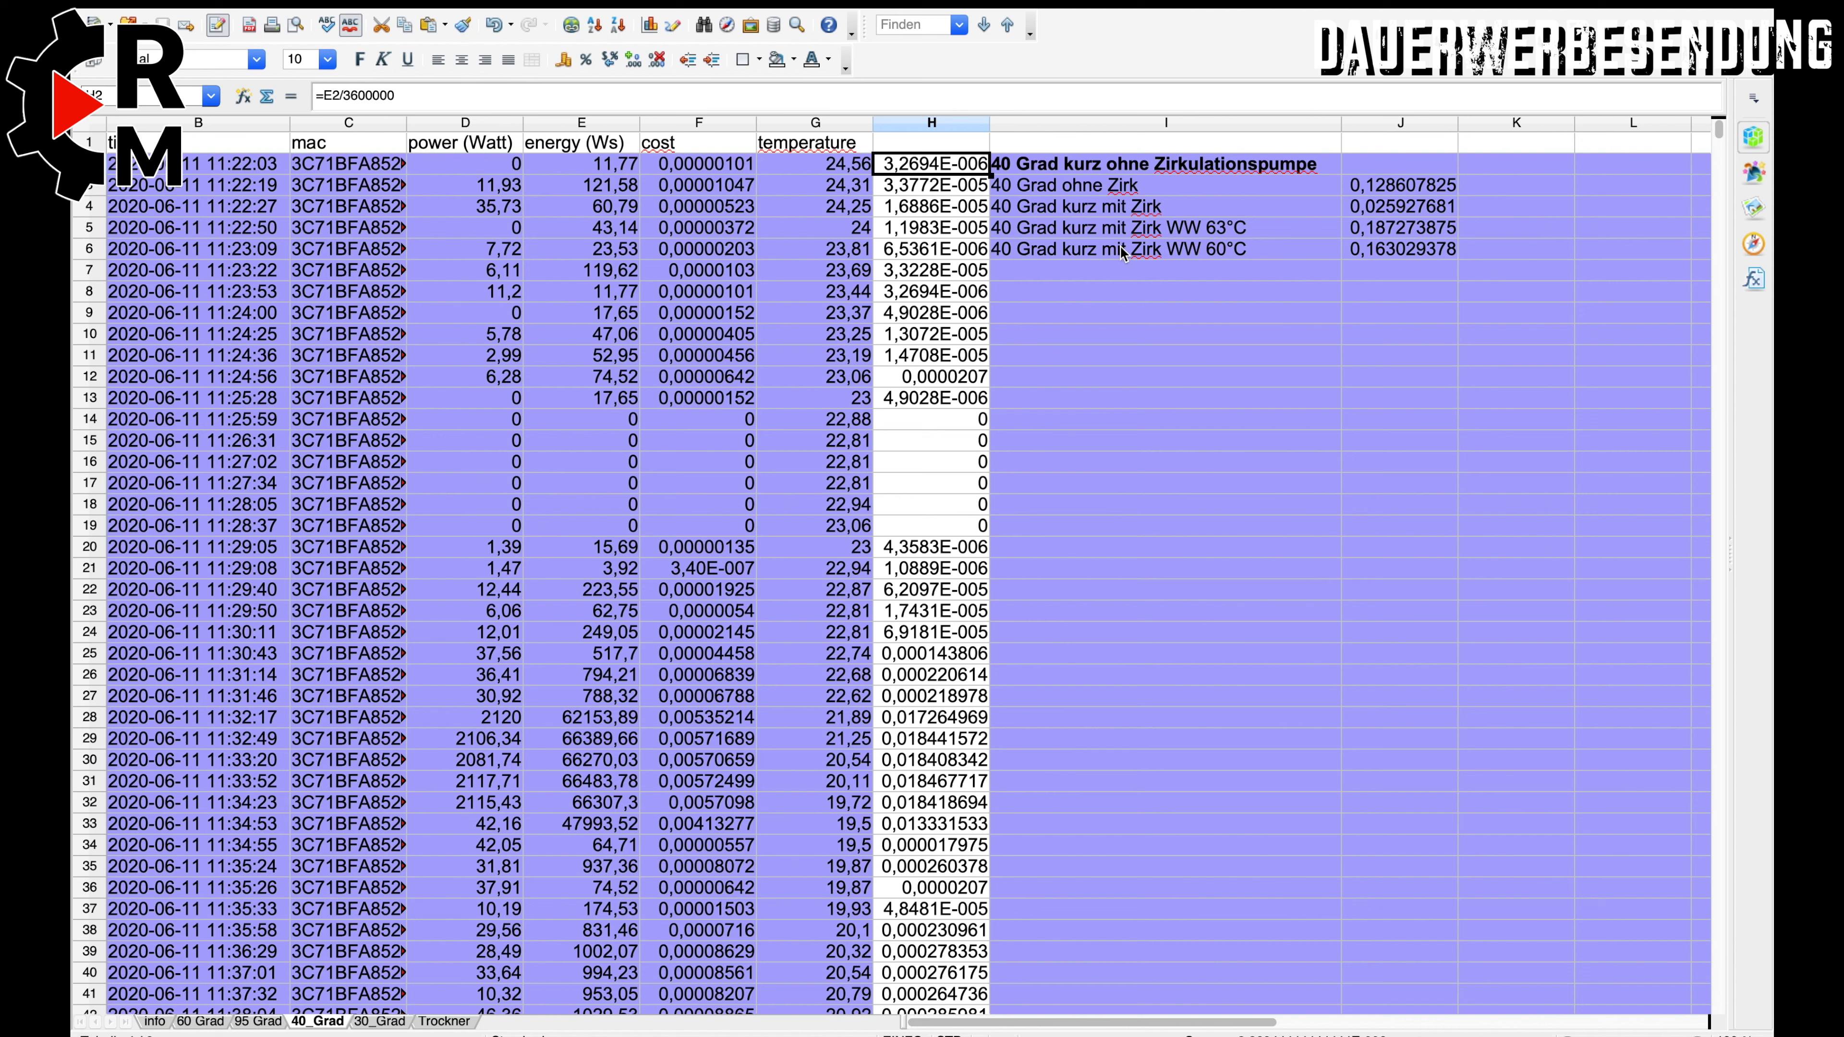
pyautogui.click(922, 193)
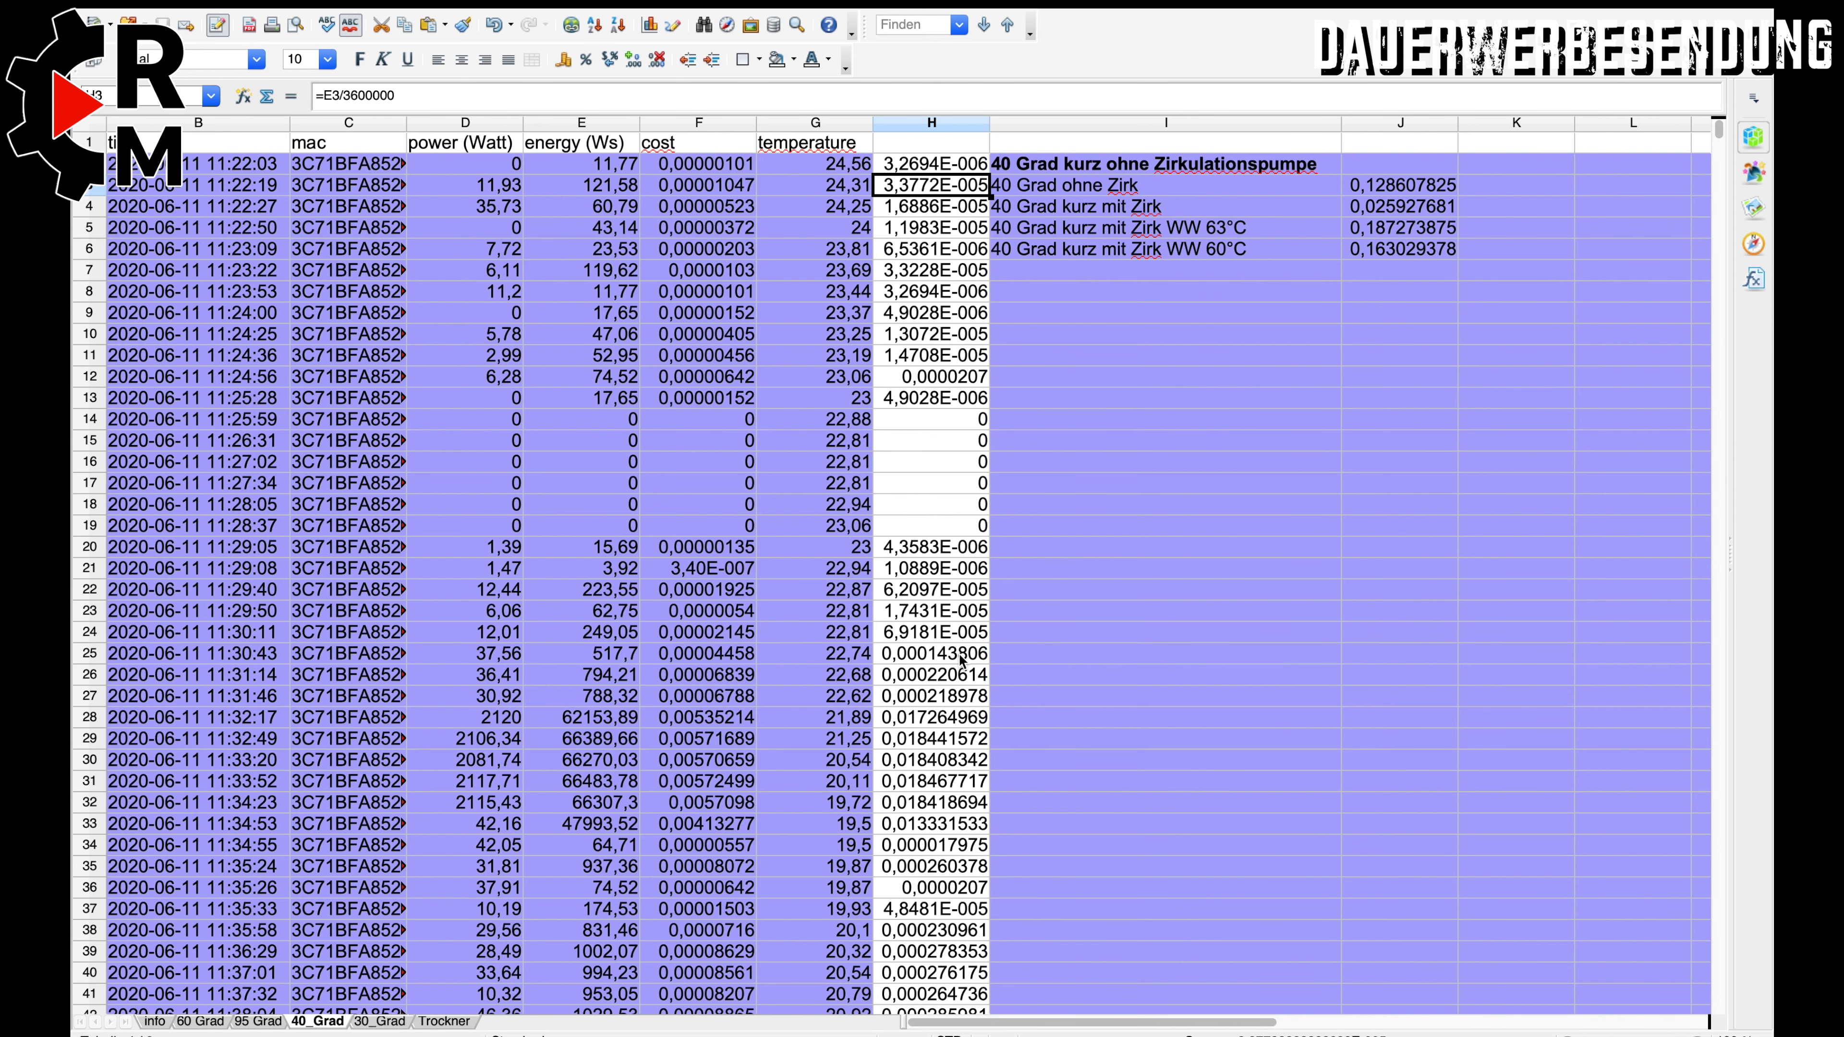
pyautogui.scroll(-12, 962, 660)
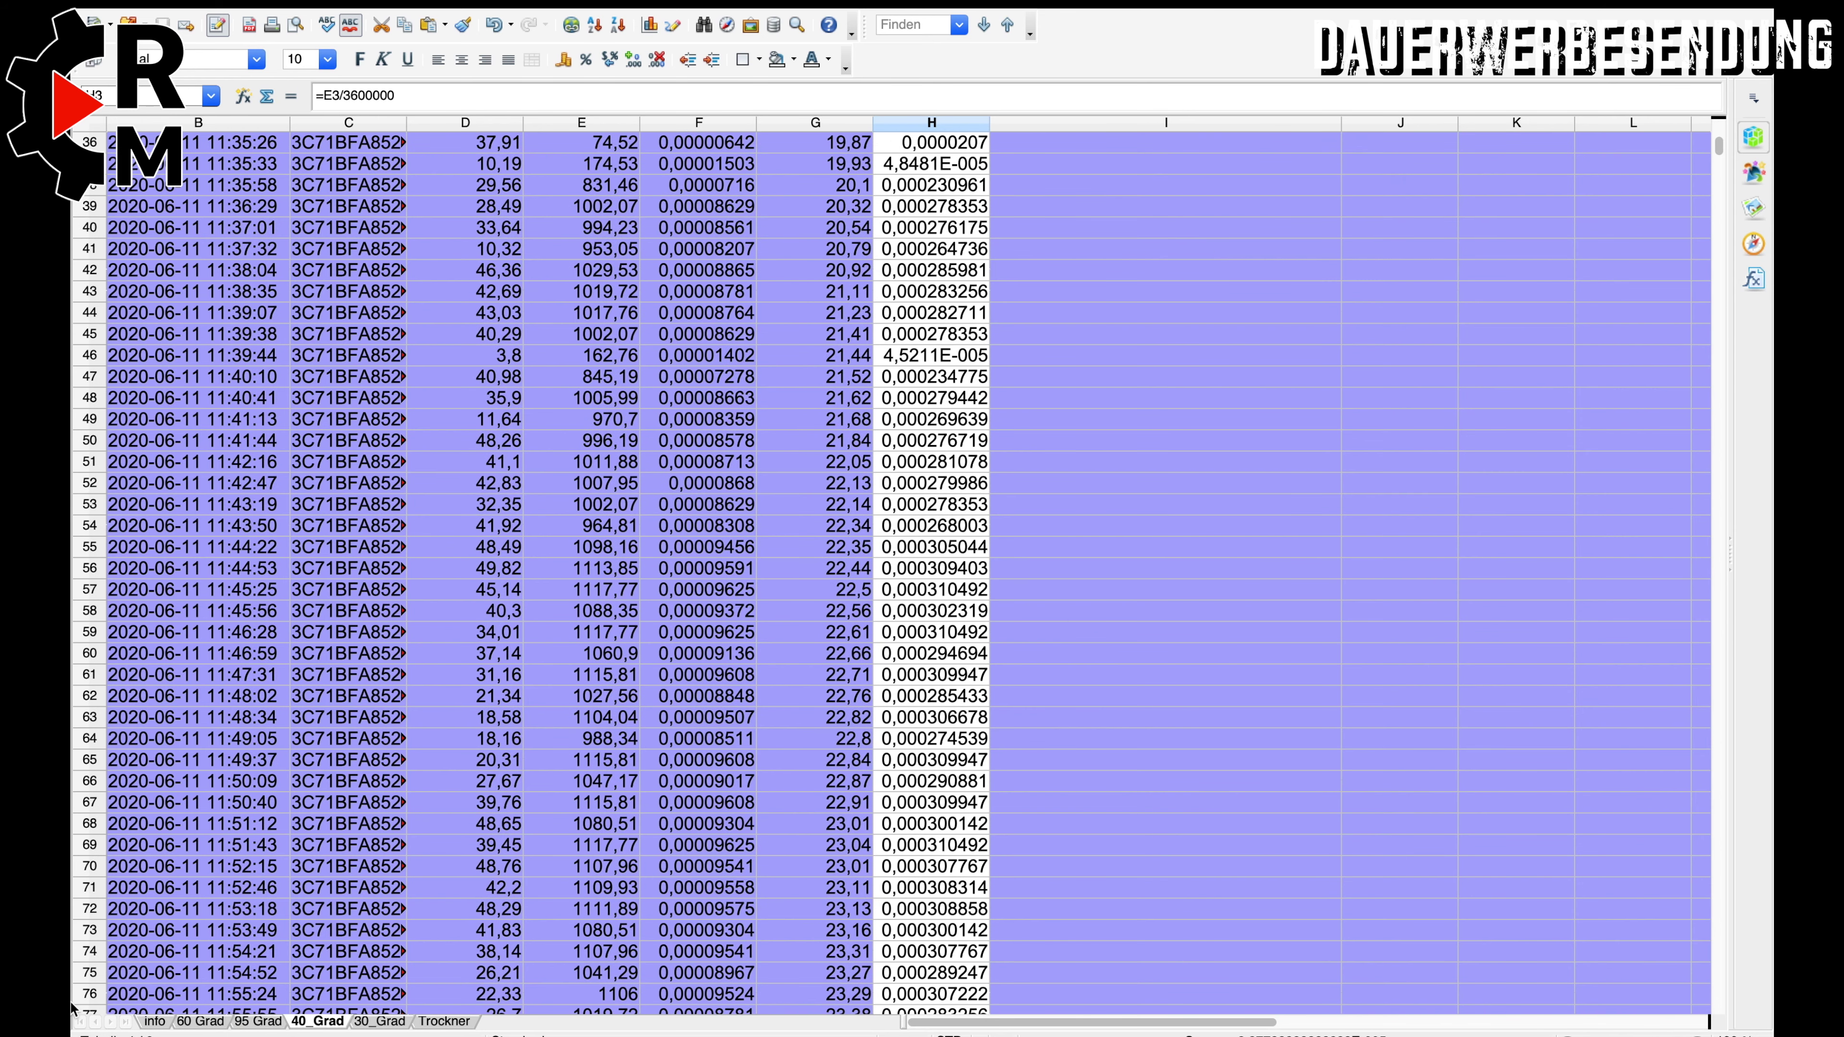
# Return to the info sheet and highlight the Temp row with the wash temperatures.
pyautogui.click(149, 1022)
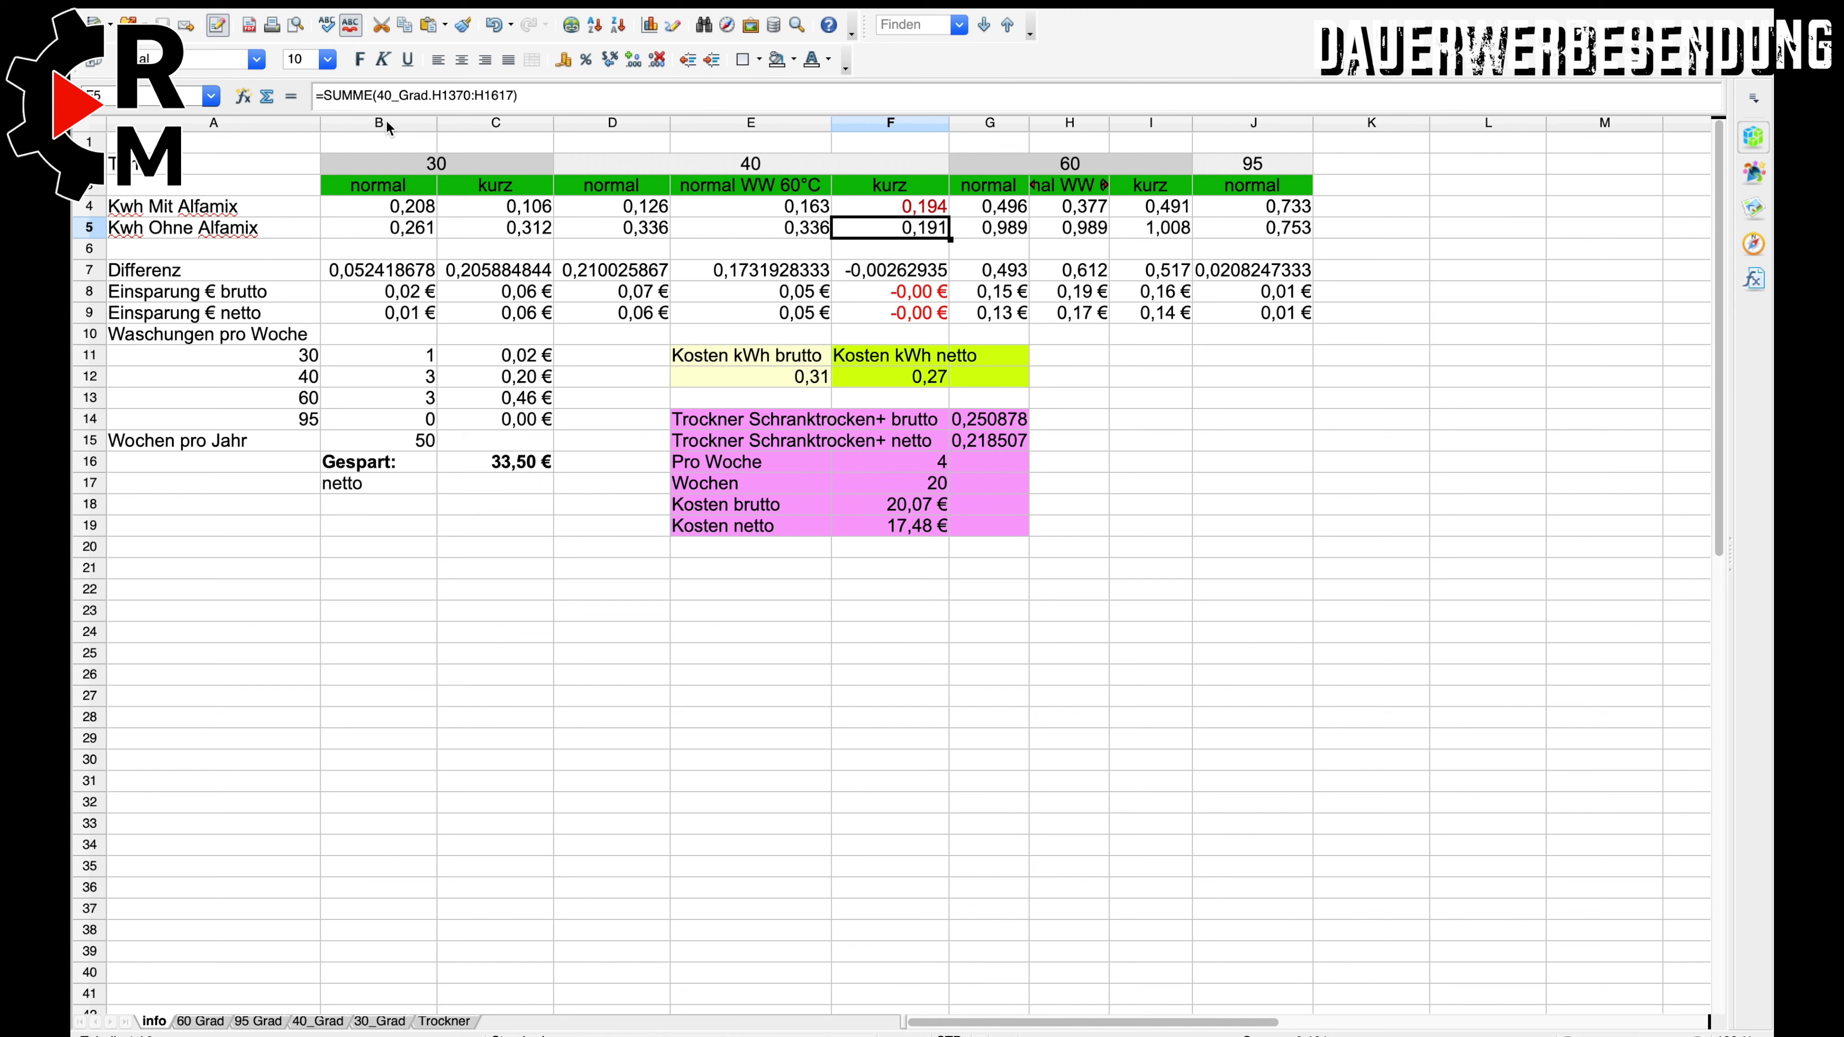
pyautogui.click(363, 153)
pyautogui.click(89, 163)
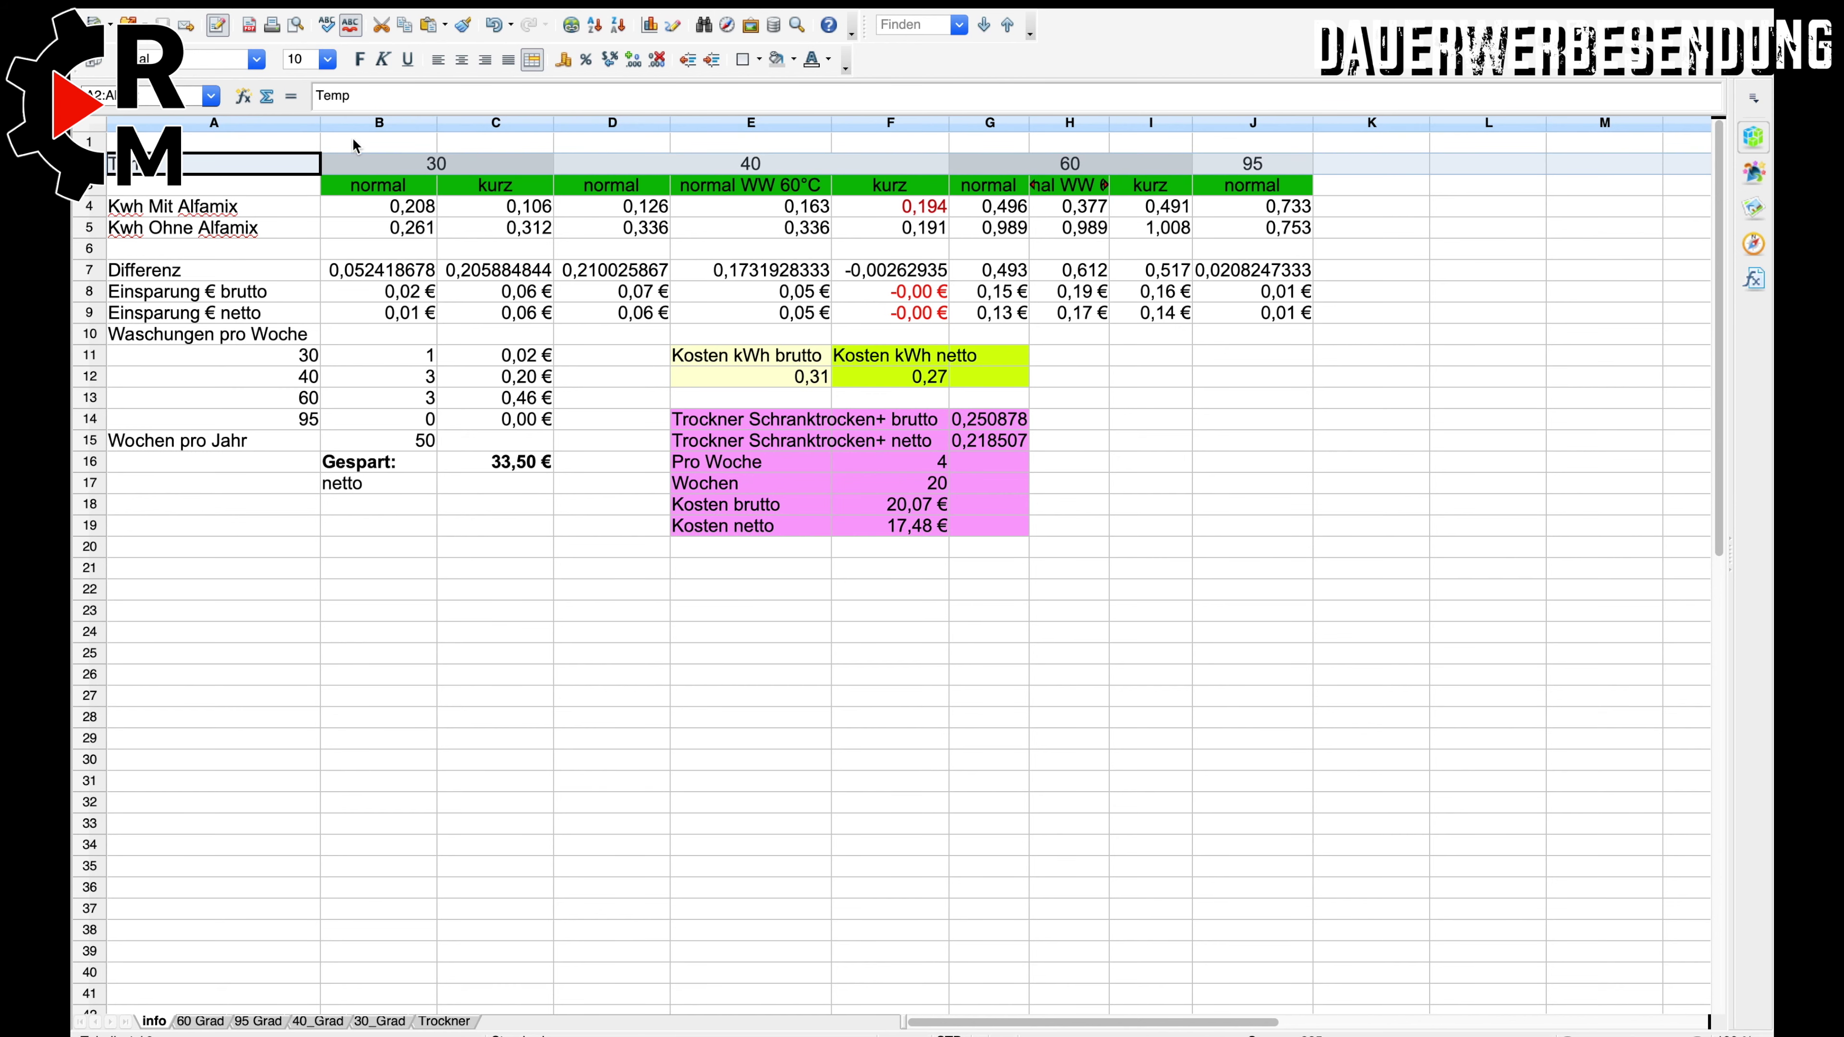
# Examine the 30 and 95 wash temperature columns and the weekly wash counts in B11:B13.
pyautogui.click(385, 164)
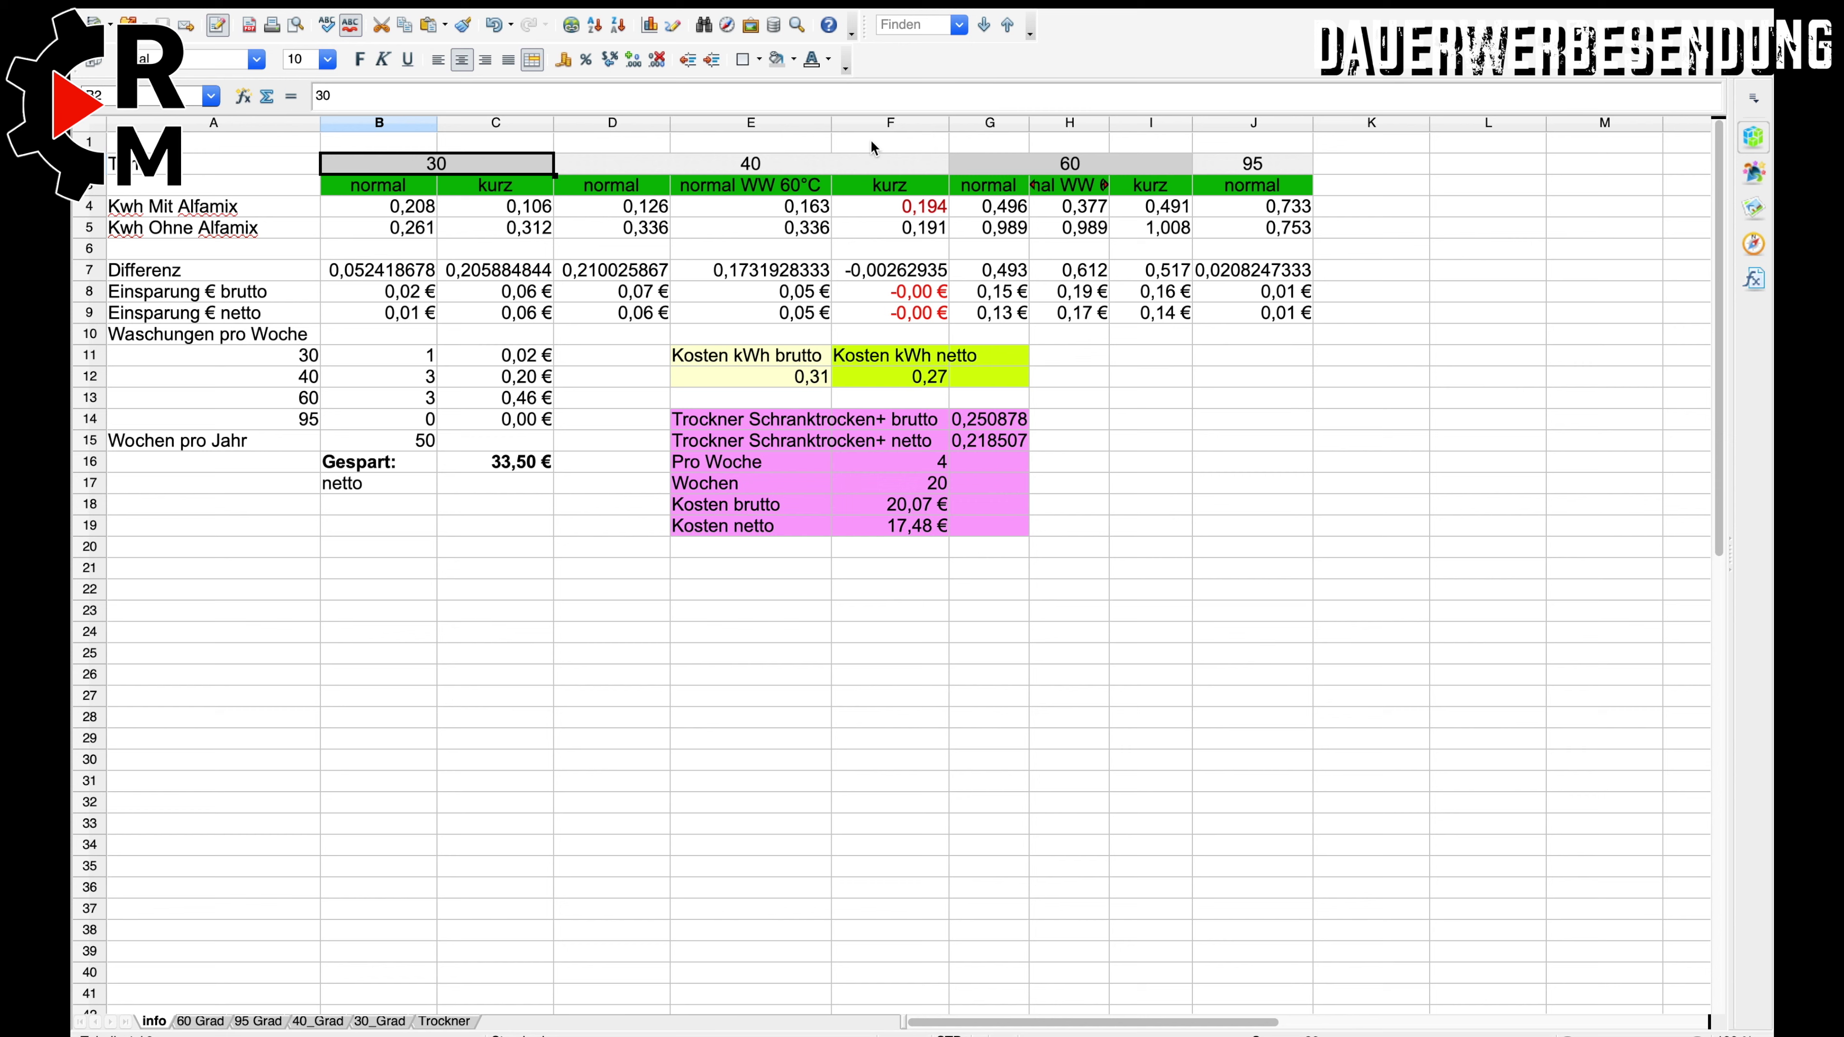
pyautogui.click(1275, 124)
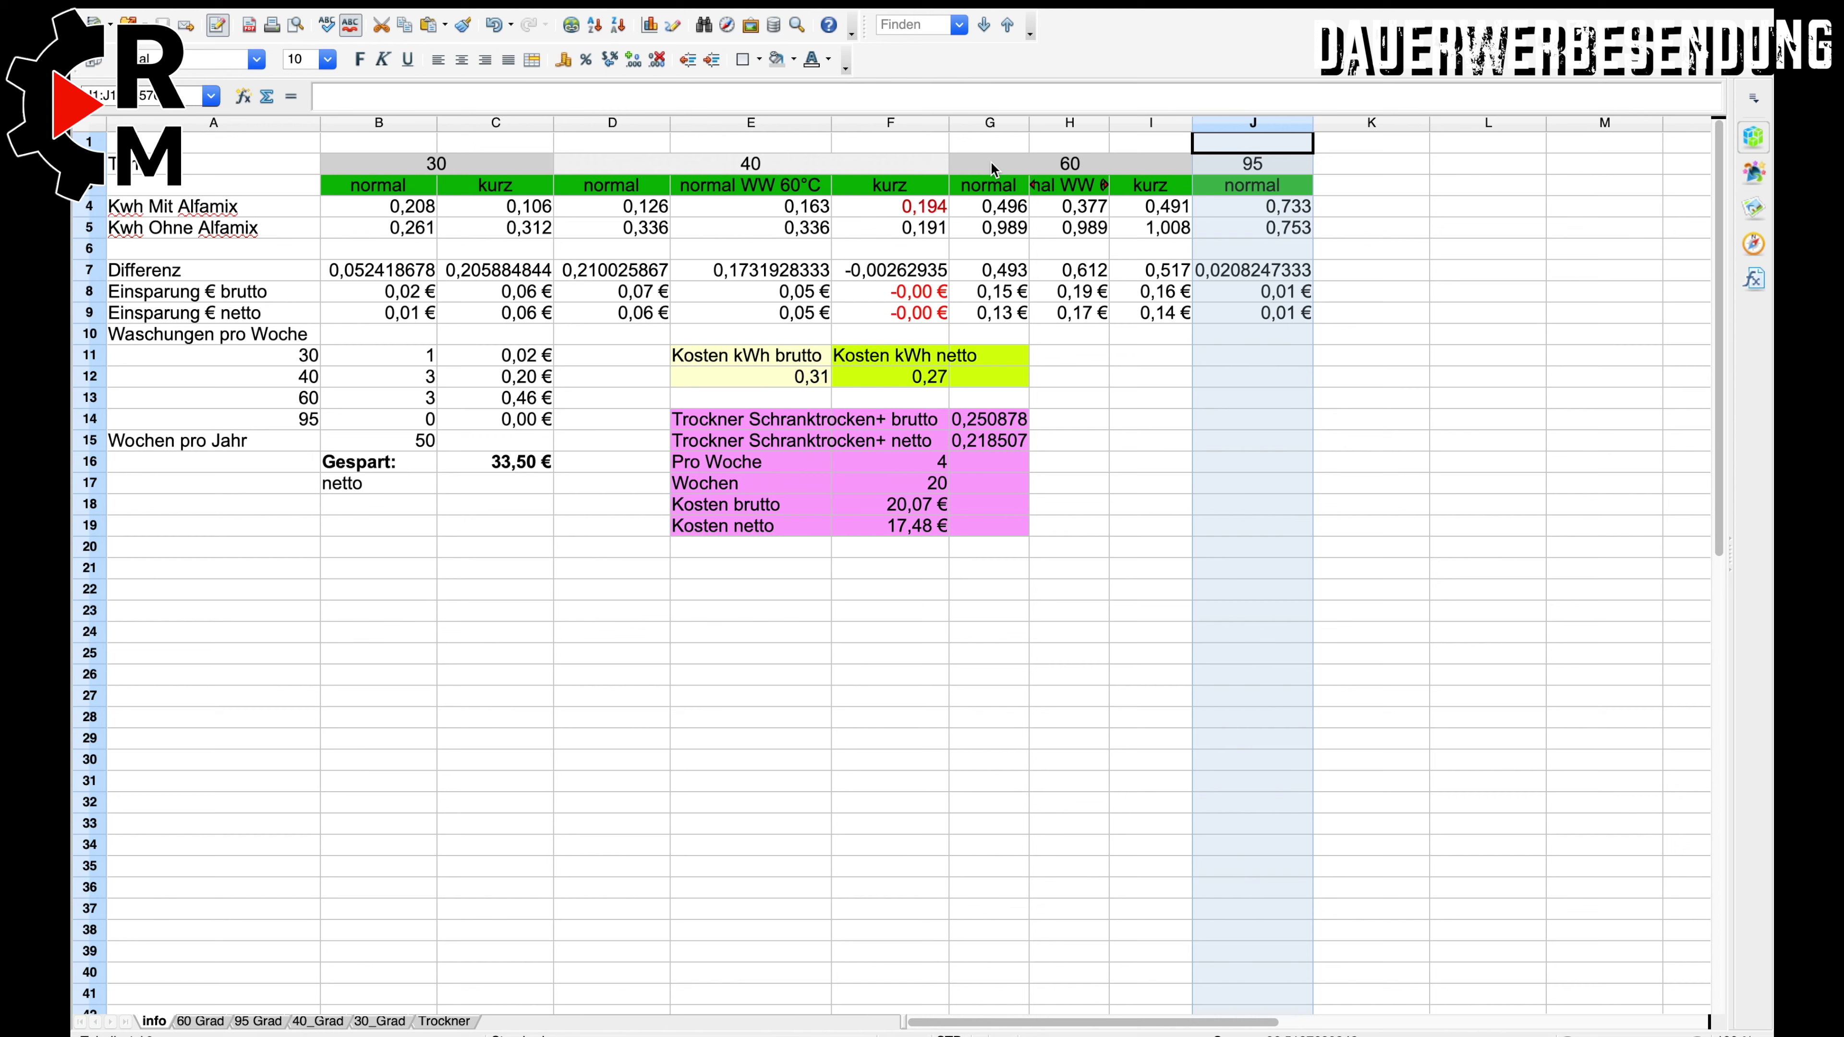
pyautogui.click(379, 353)
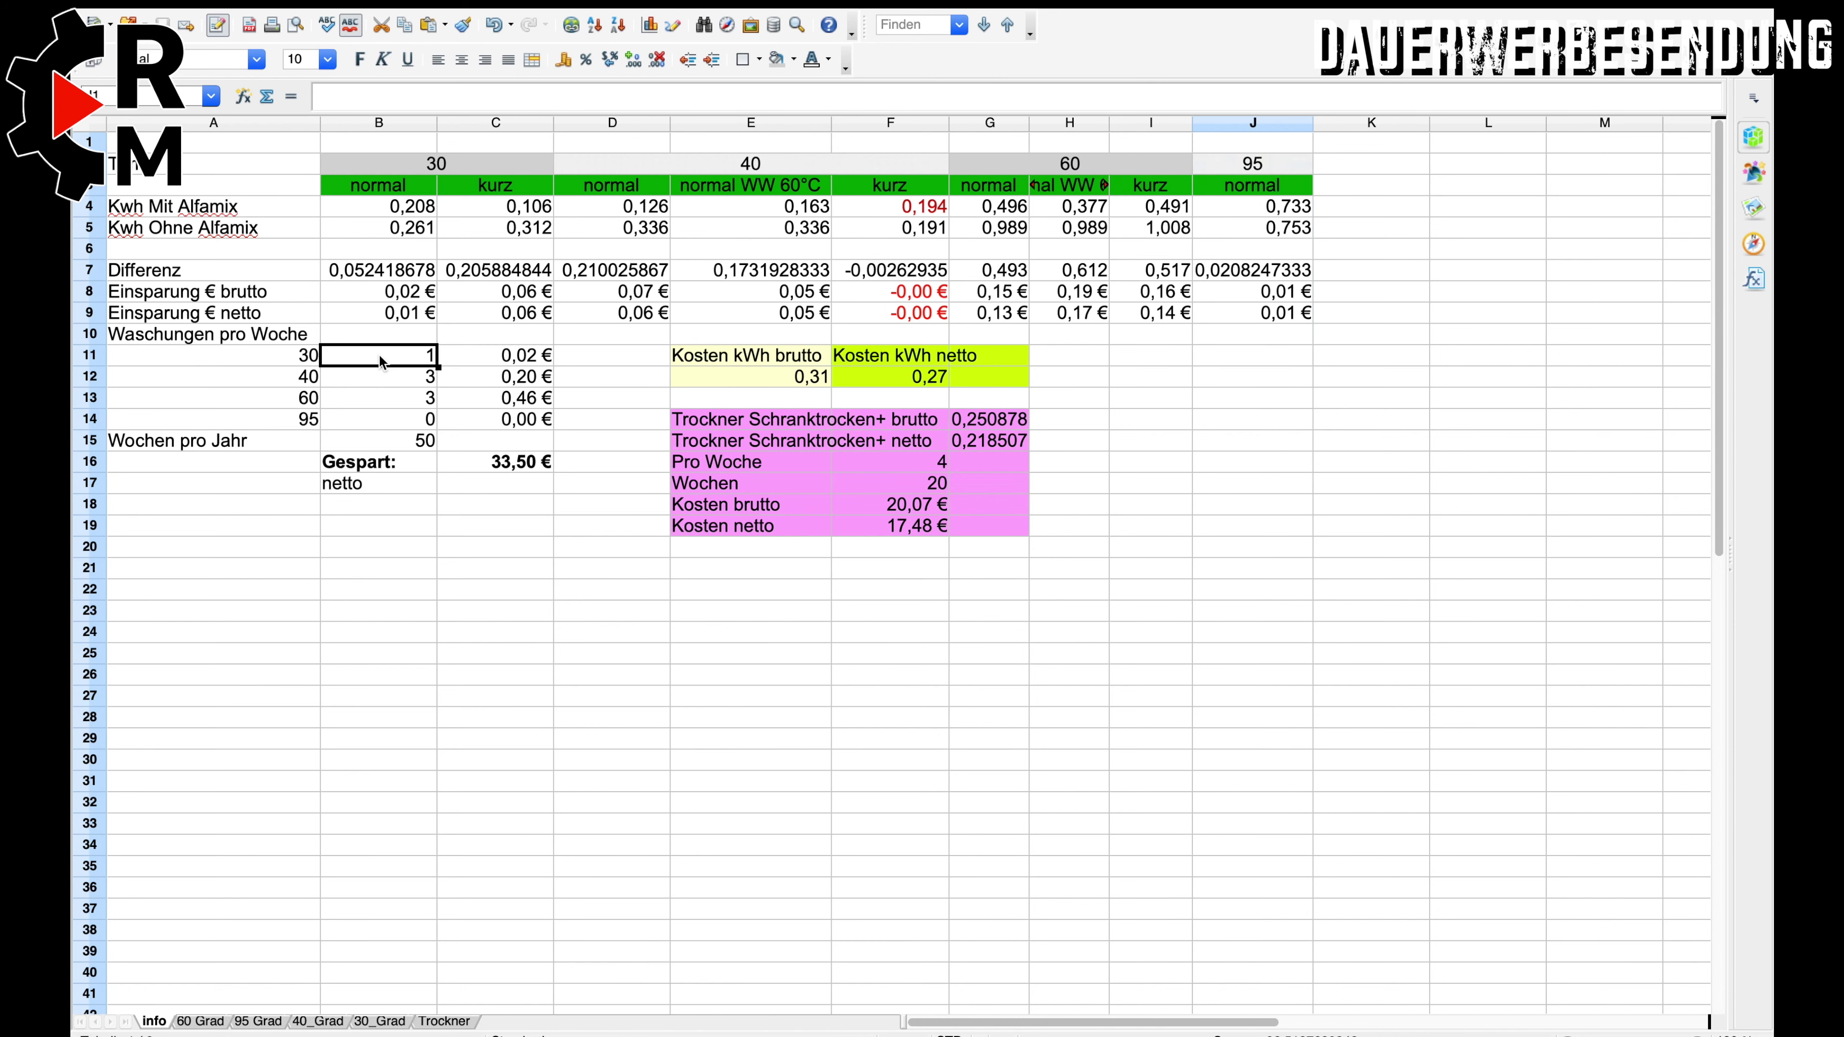
pyautogui.click(380, 377)
pyautogui.click(380, 399)
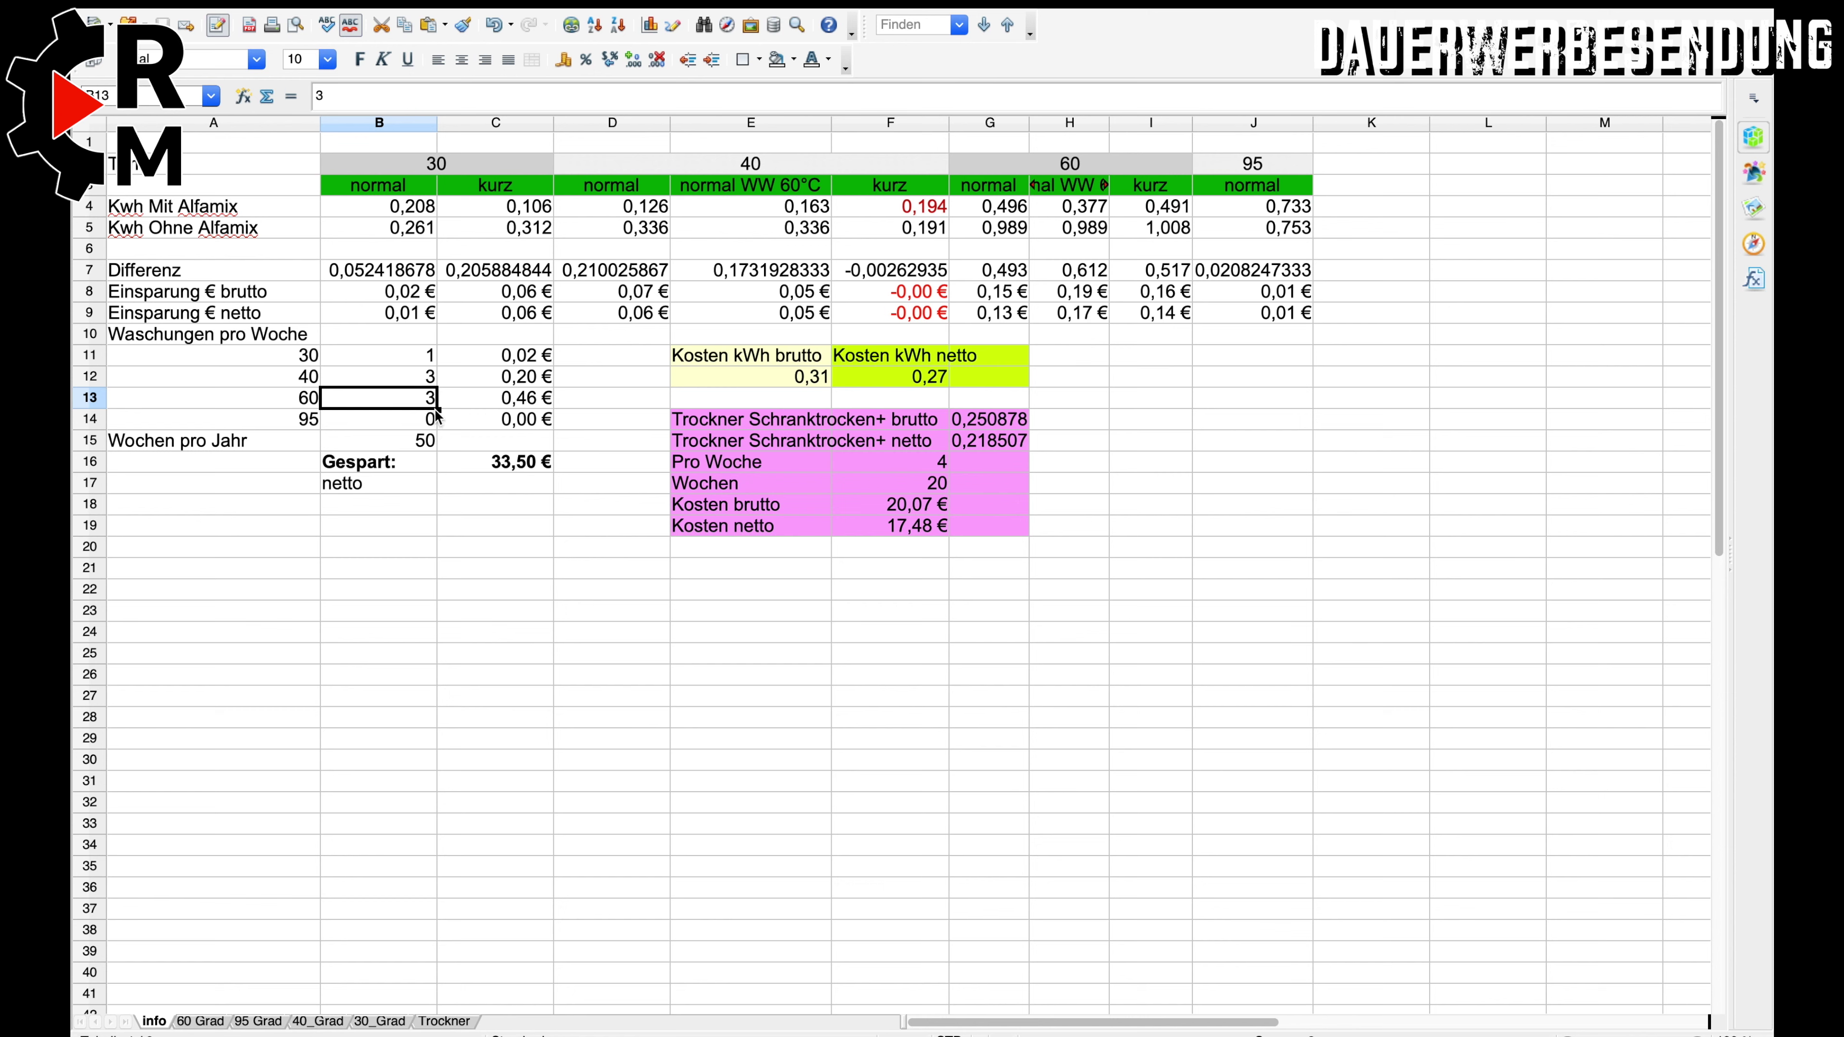
# Examine the 30-degree normal and kurz headings, the Kwh Mit Alfamix row, and the sum formulas in B4 and B5.
pyautogui.click(419, 167)
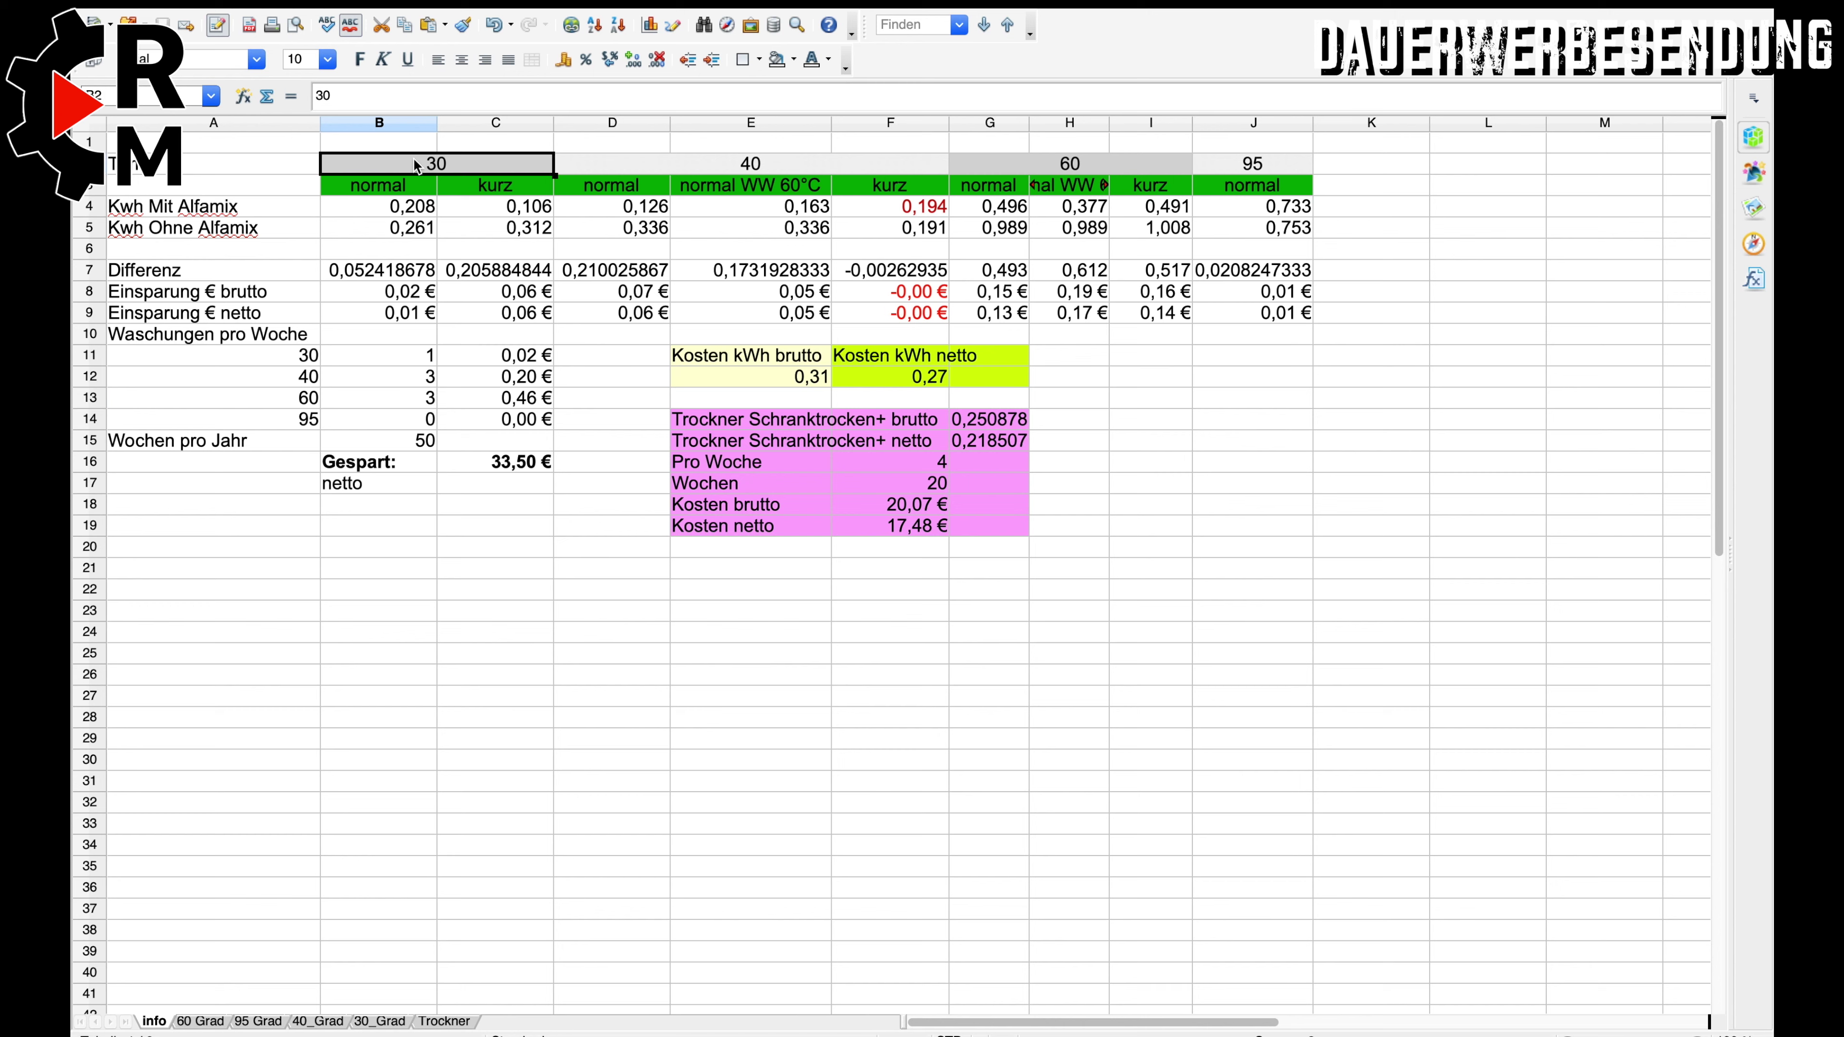
pyautogui.click(396, 187)
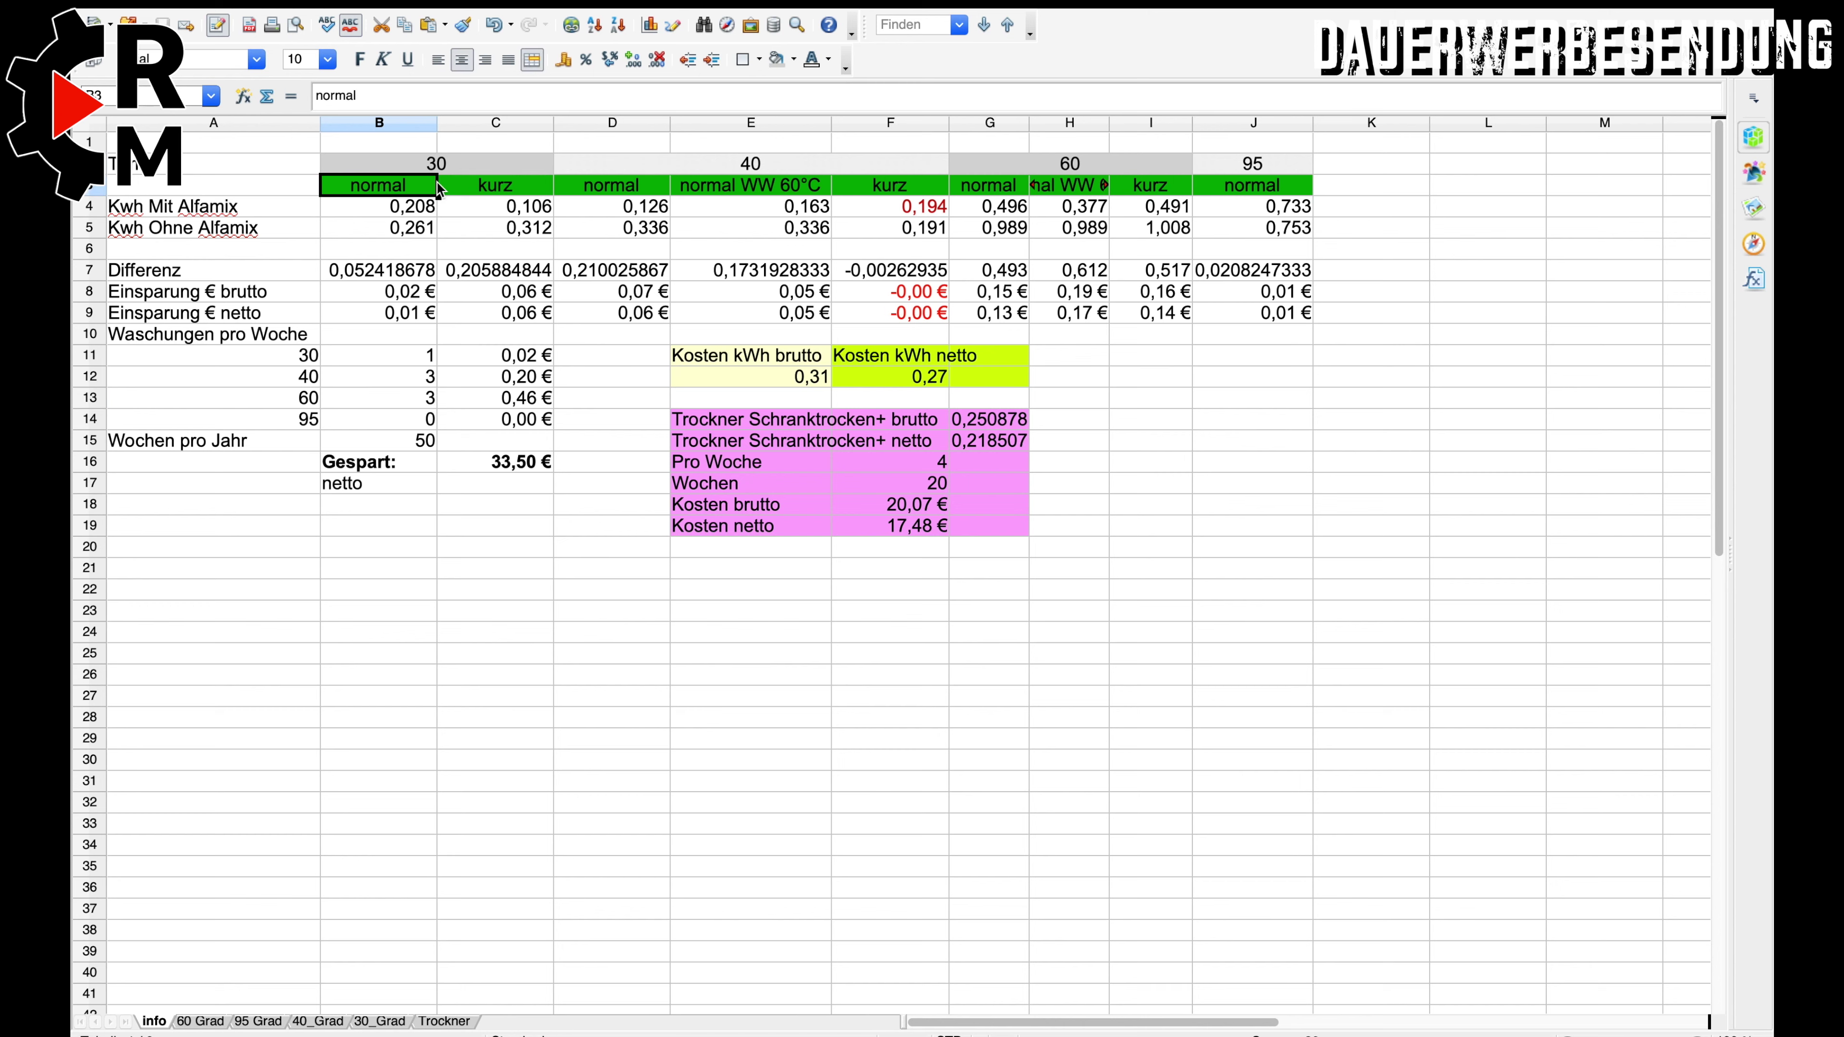
pyautogui.click(493, 190)
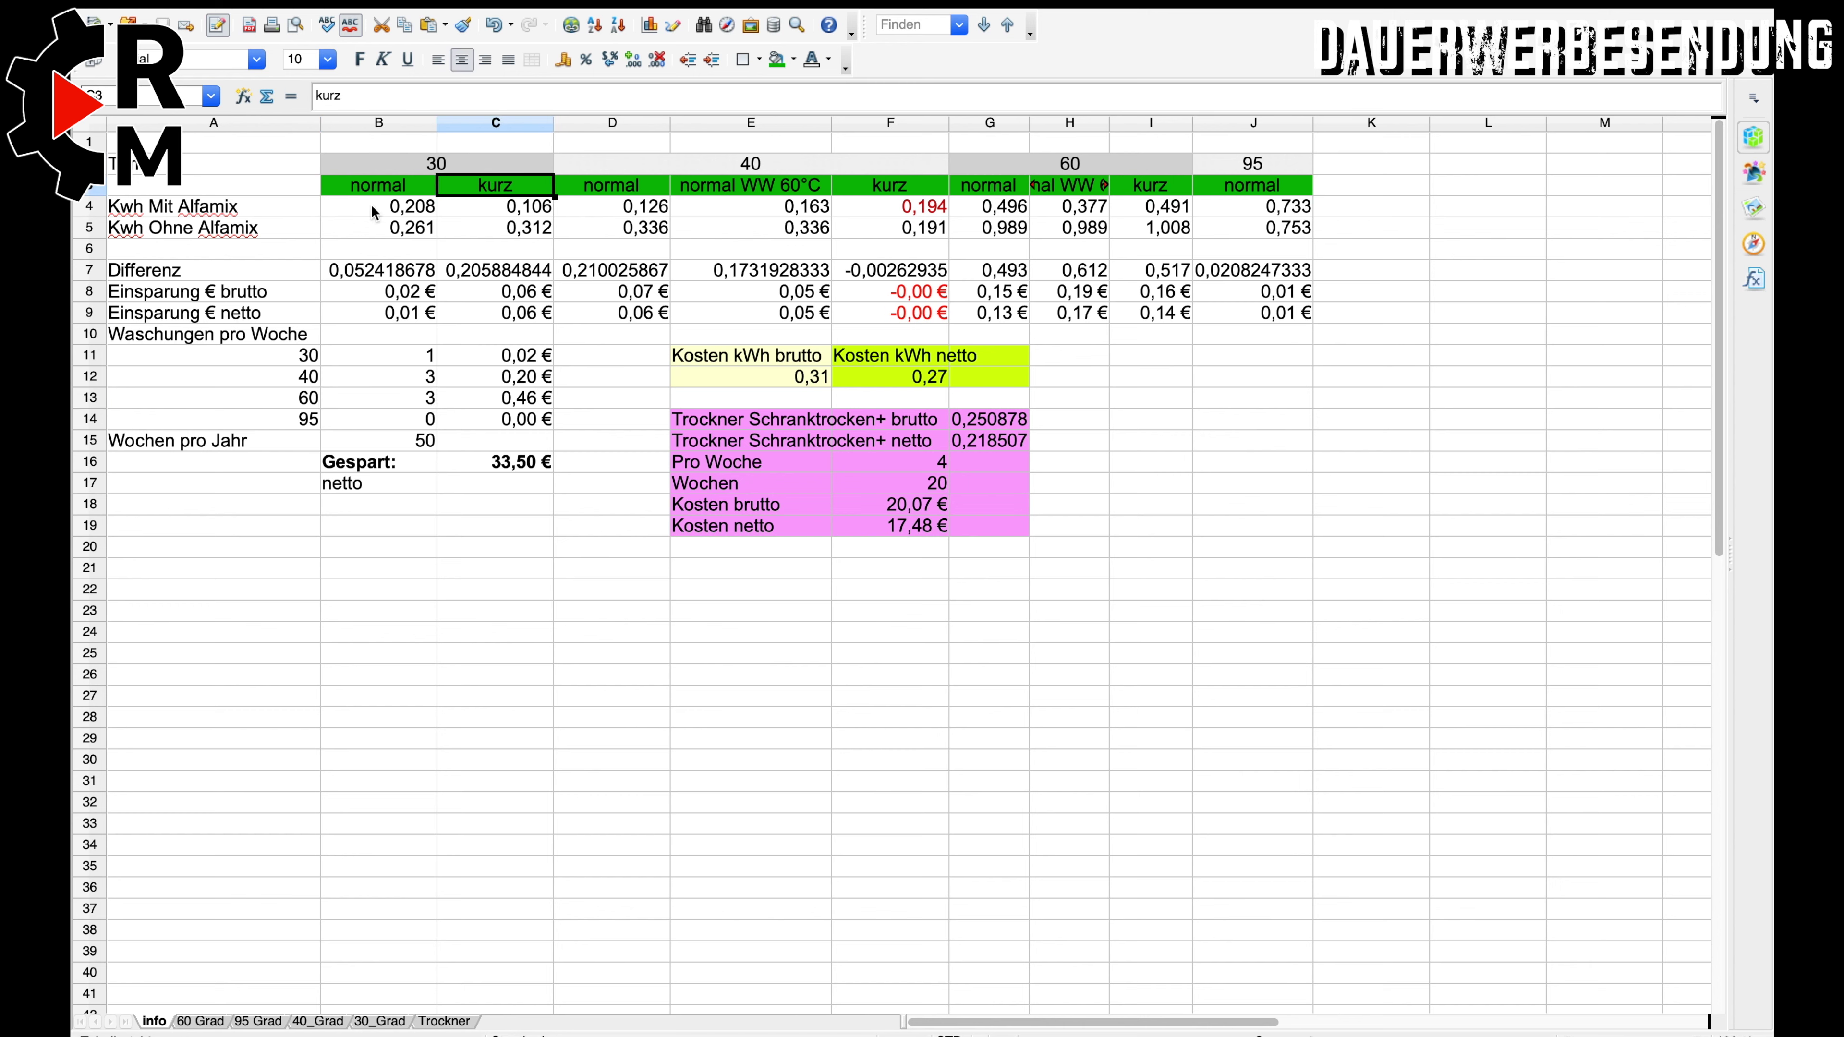
pyautogui.click(218, 213)
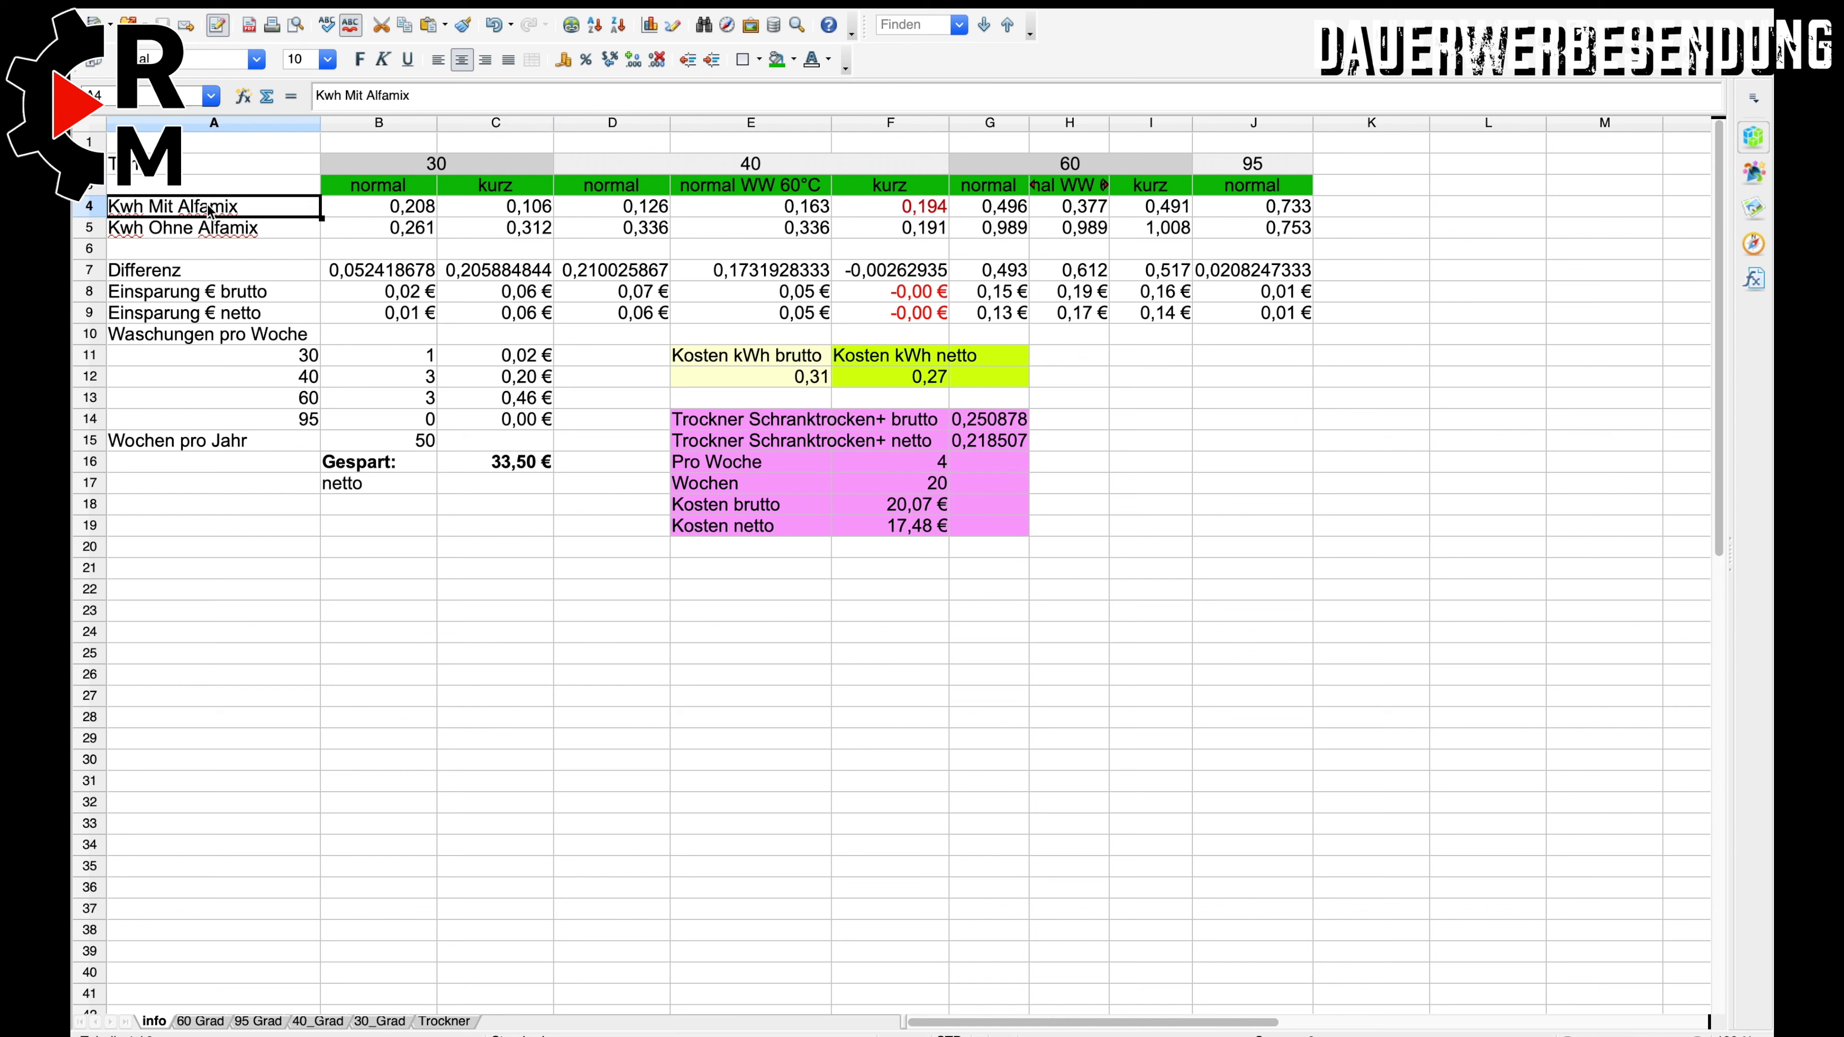
pyautogui.click(97, 211)
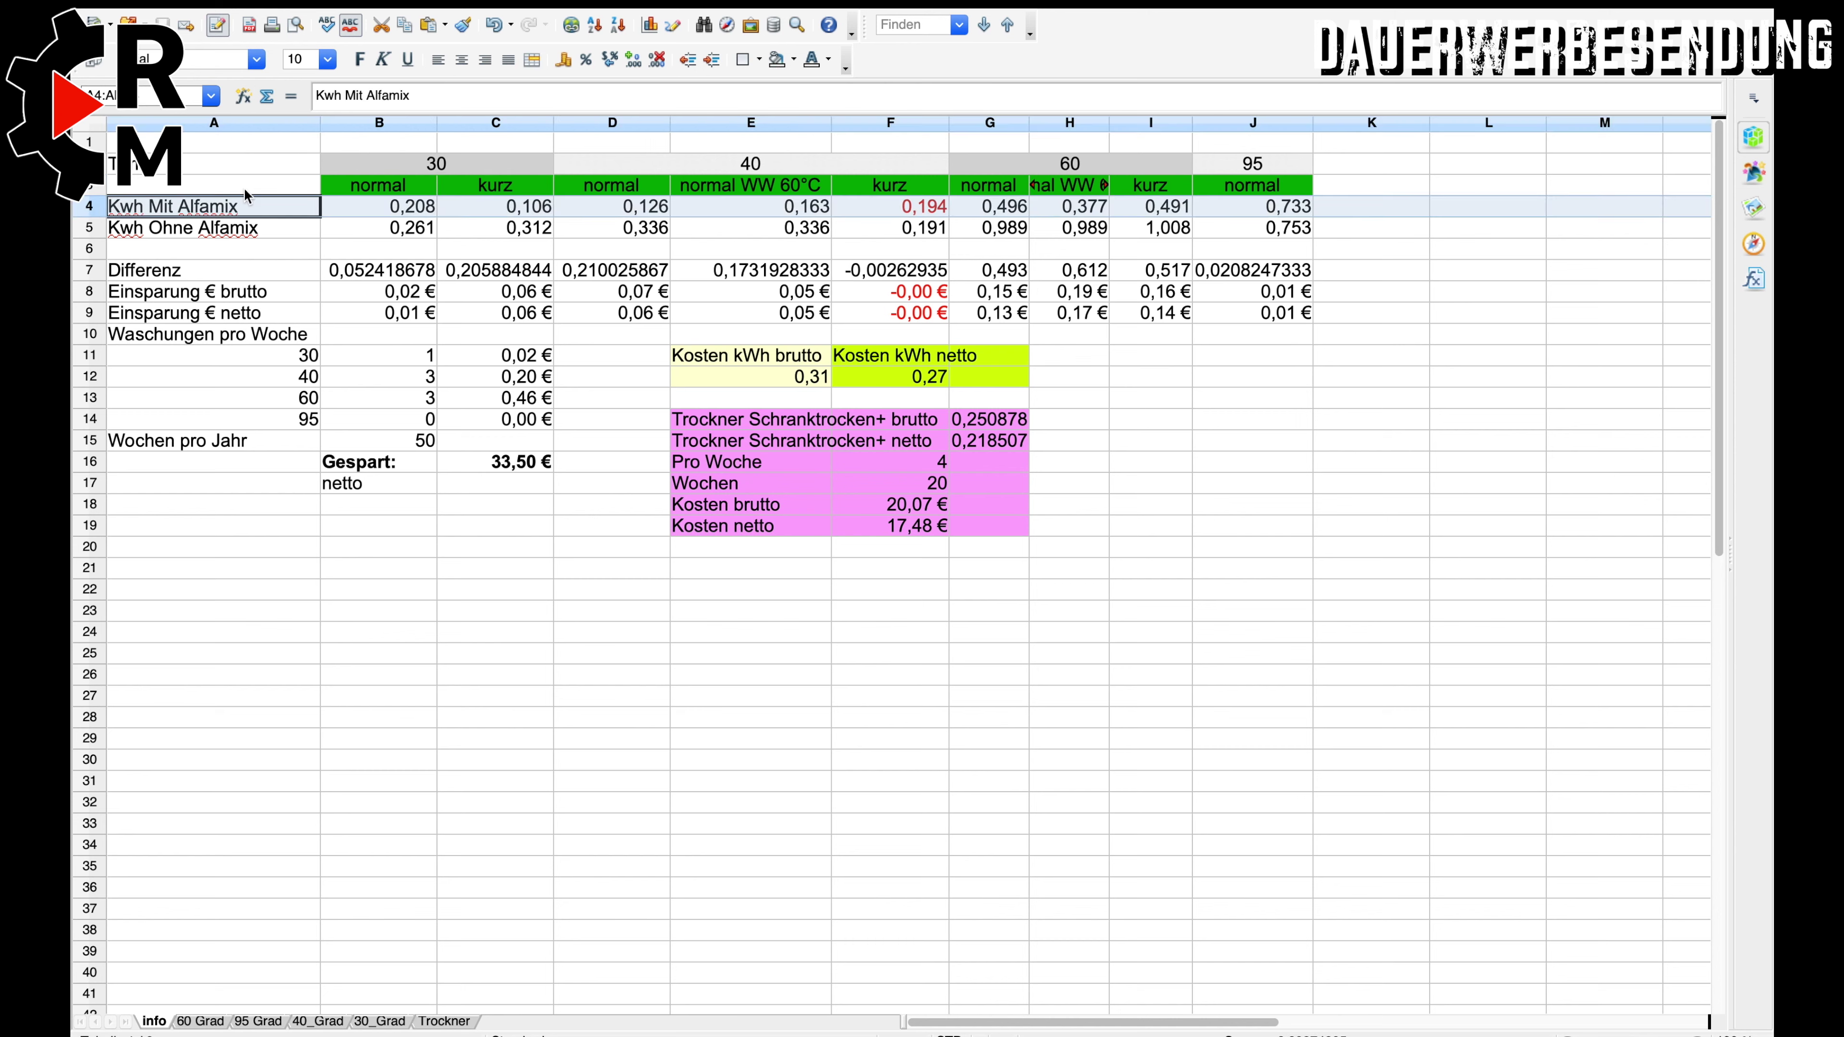
pyautogui.click(390, 210)
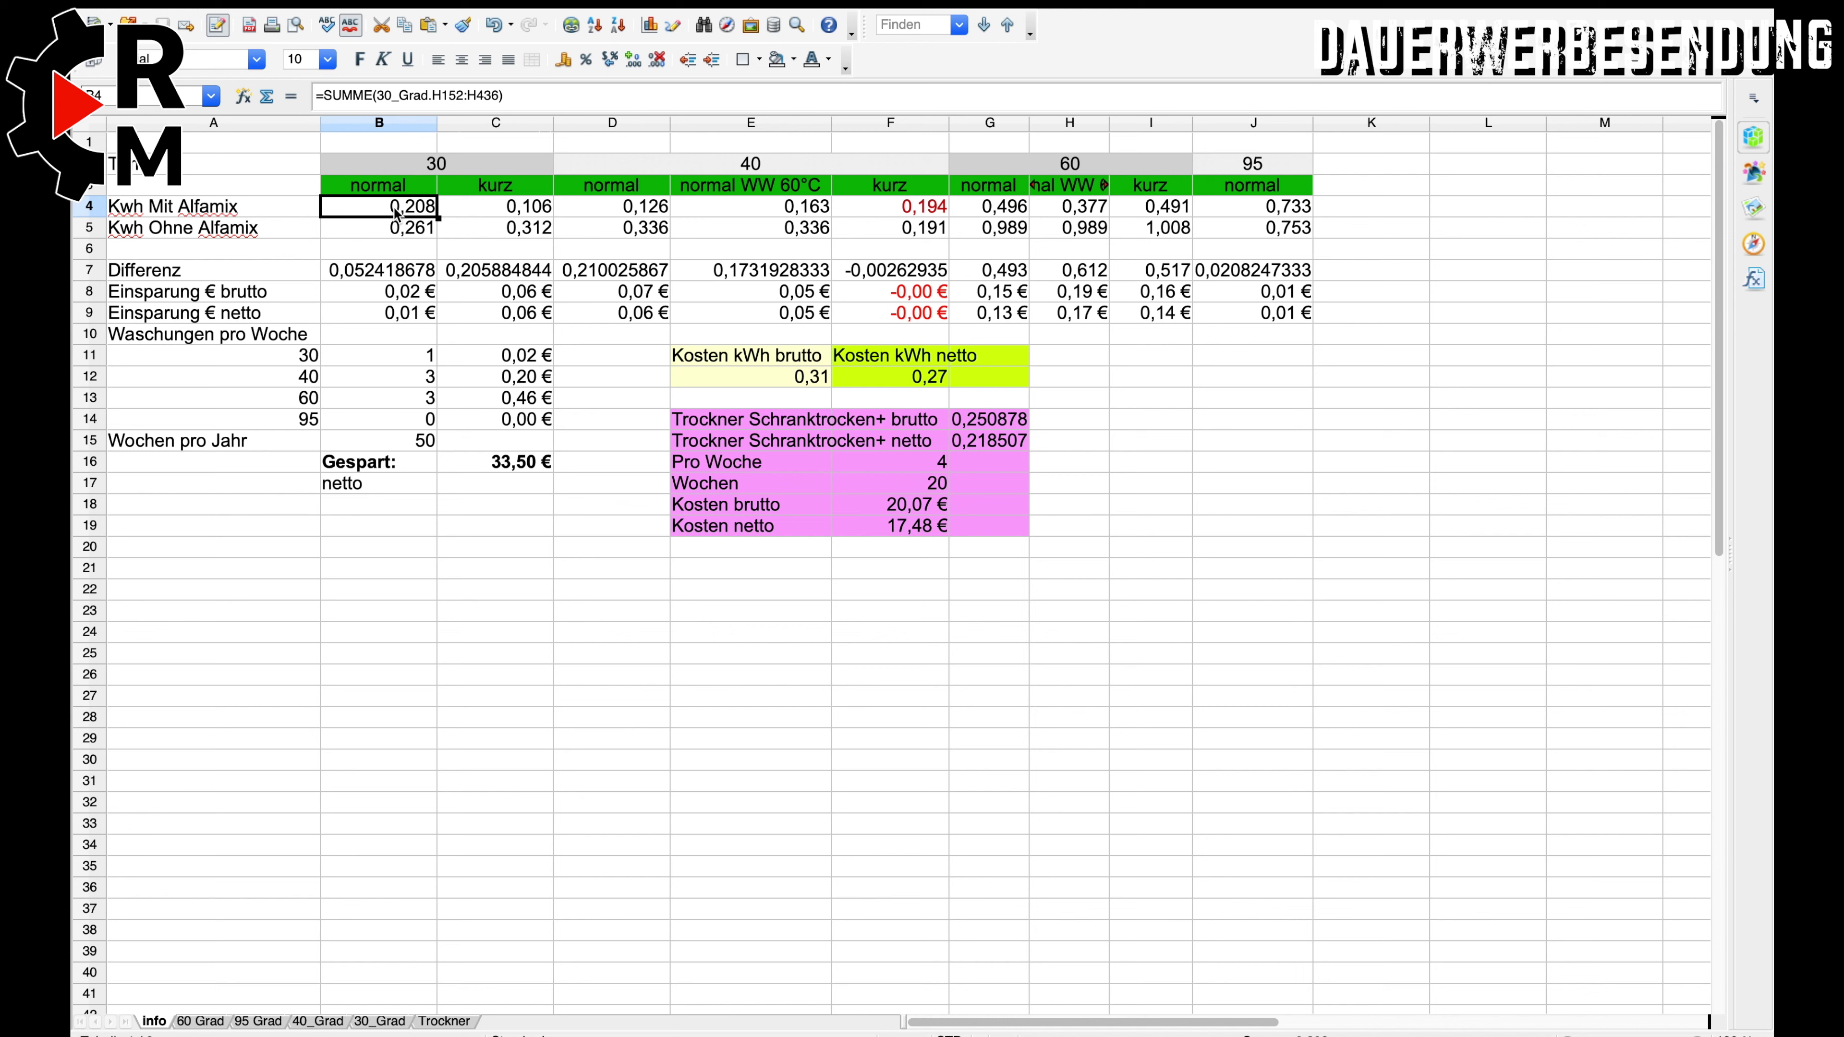
pyautogui.click(370, 231)
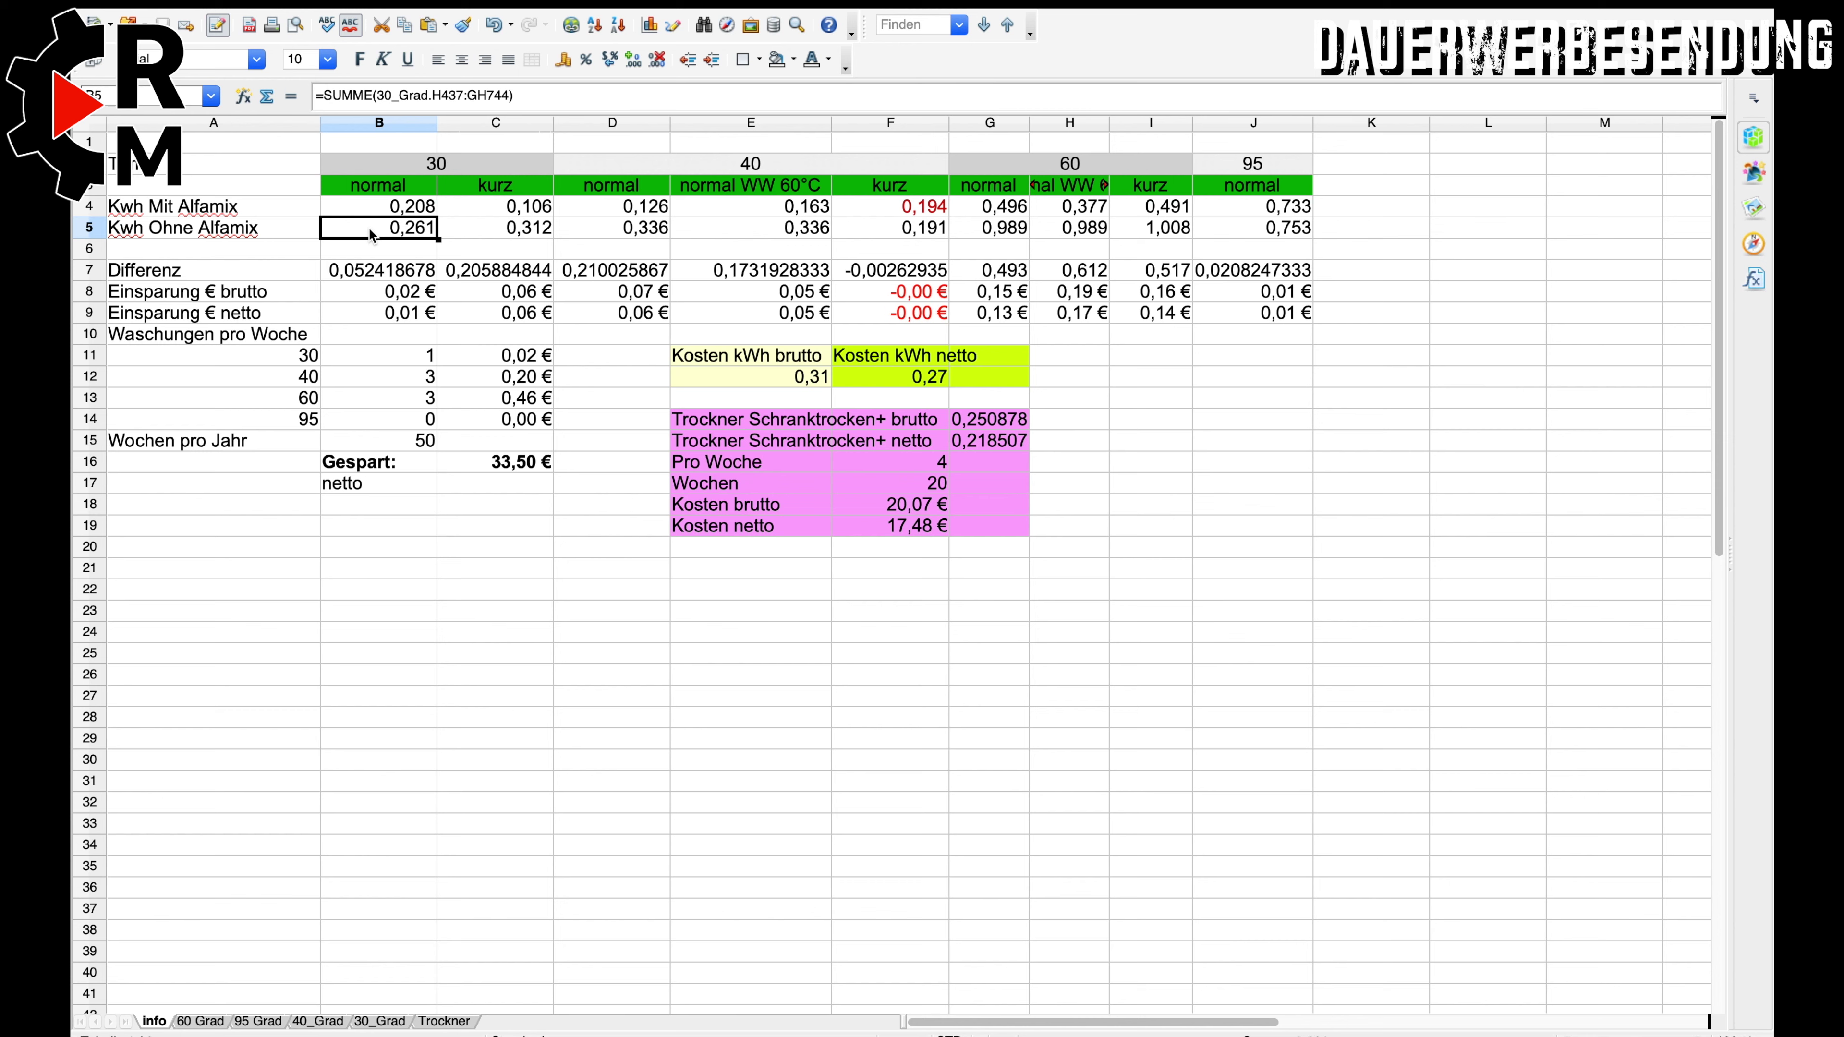
# Set the weekly 30-degree washes in B11 to 5 and check the savings formula in C11.
pyautogui.click(404, 355)
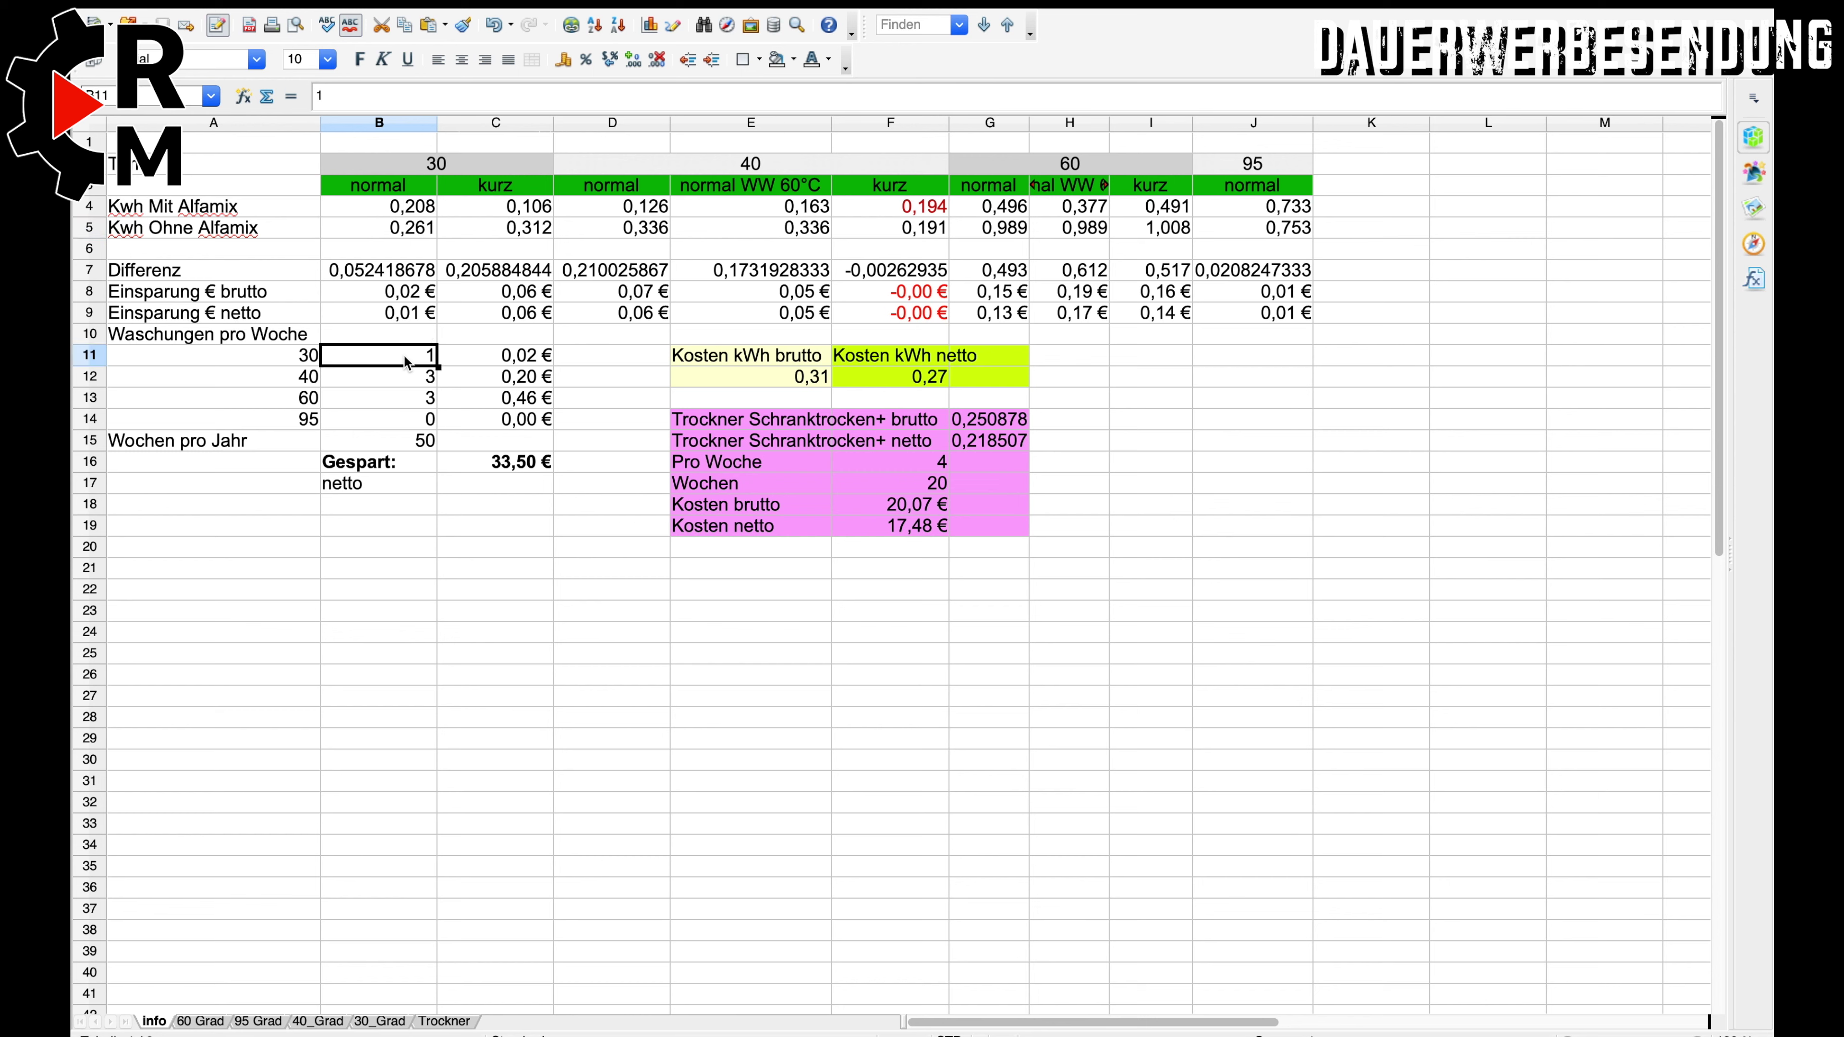
pyautogui.write('5')
pyautogui.click(428, 551)
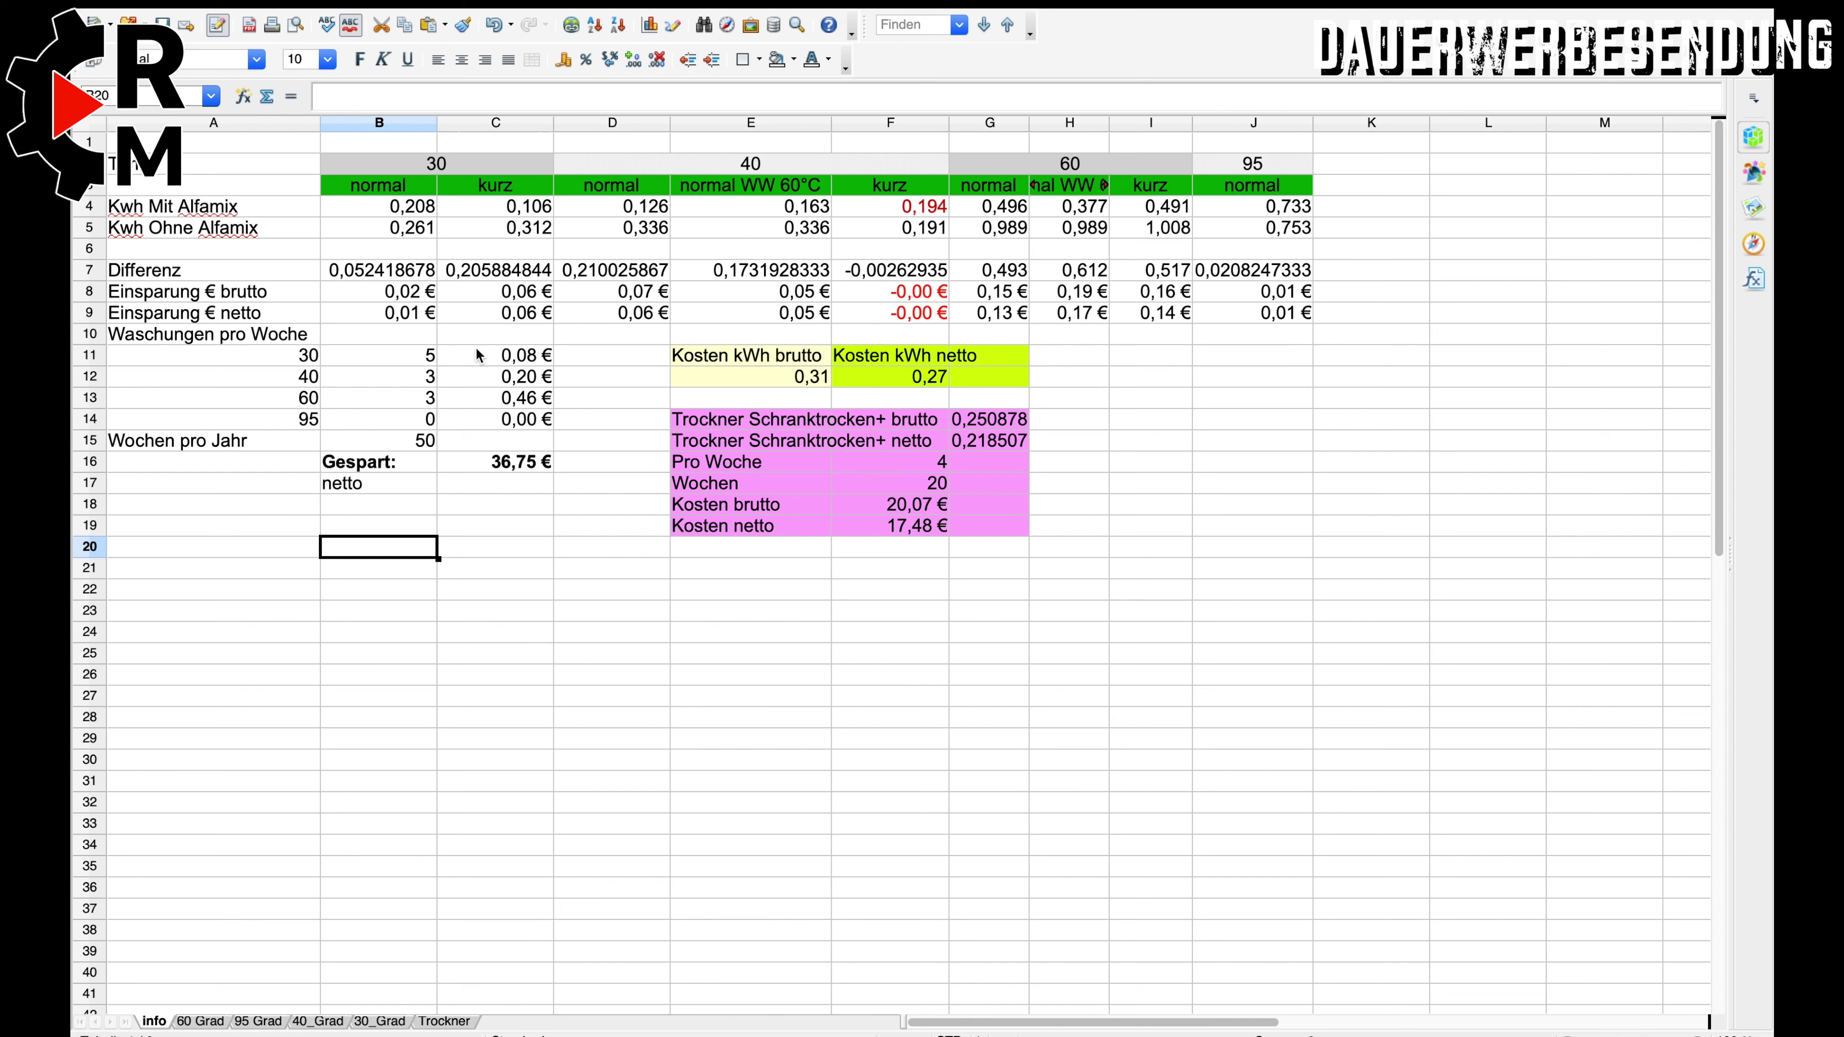
pyautogui.click(504, 360)
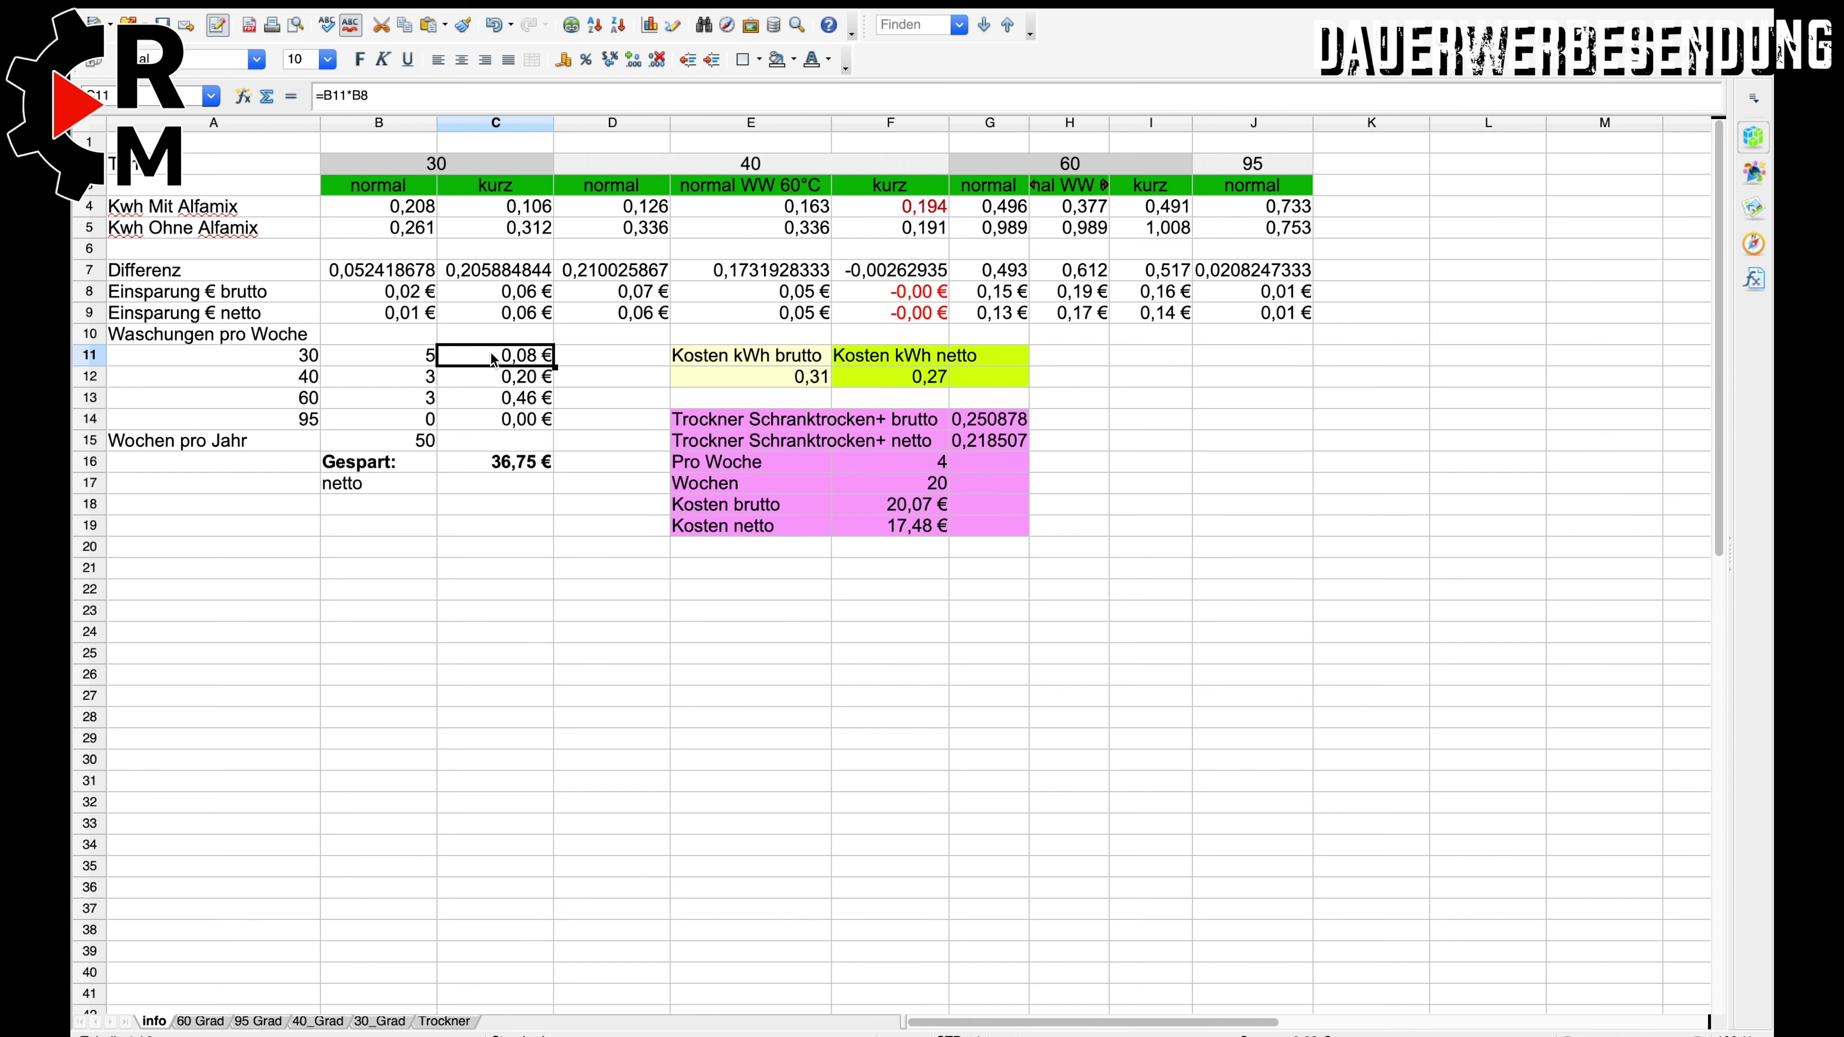
# Set the weekly 30-degree washes in B11 back to 1.
pyautogui.click(413, 361)
pyautogui.write('1')
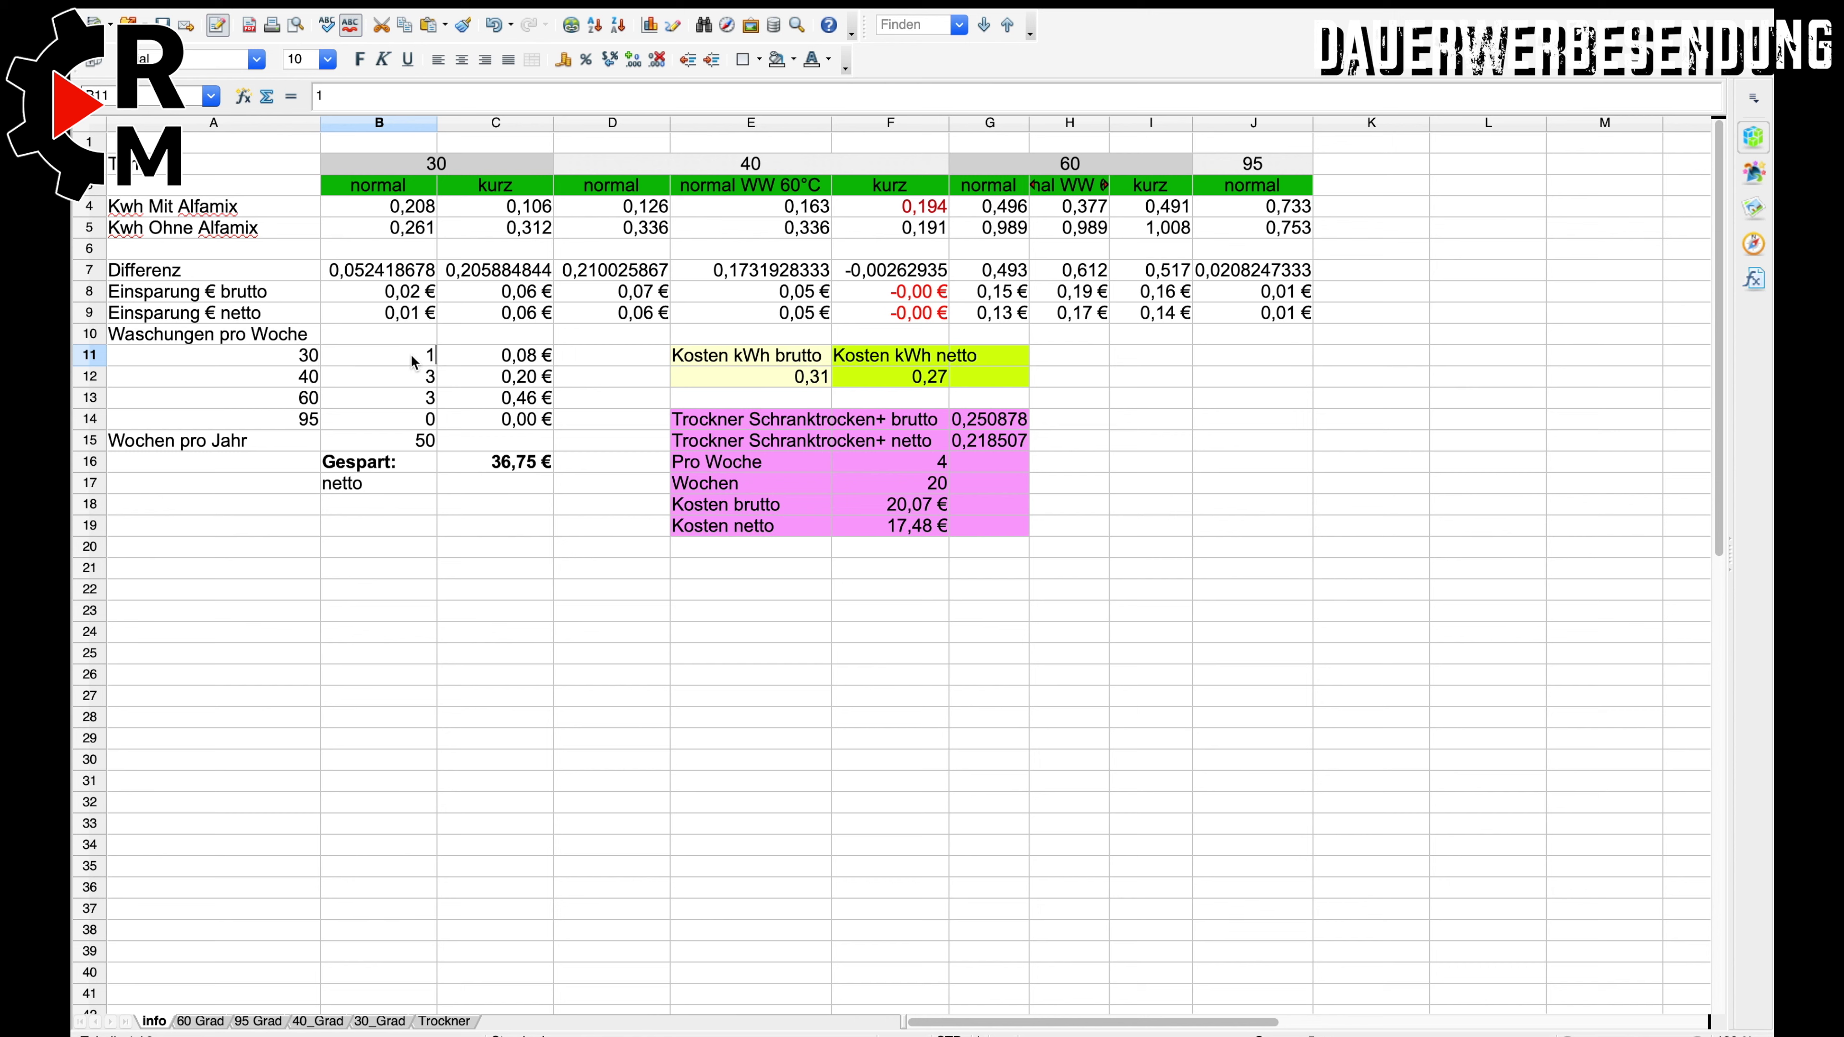
pyautogui.press('Return')
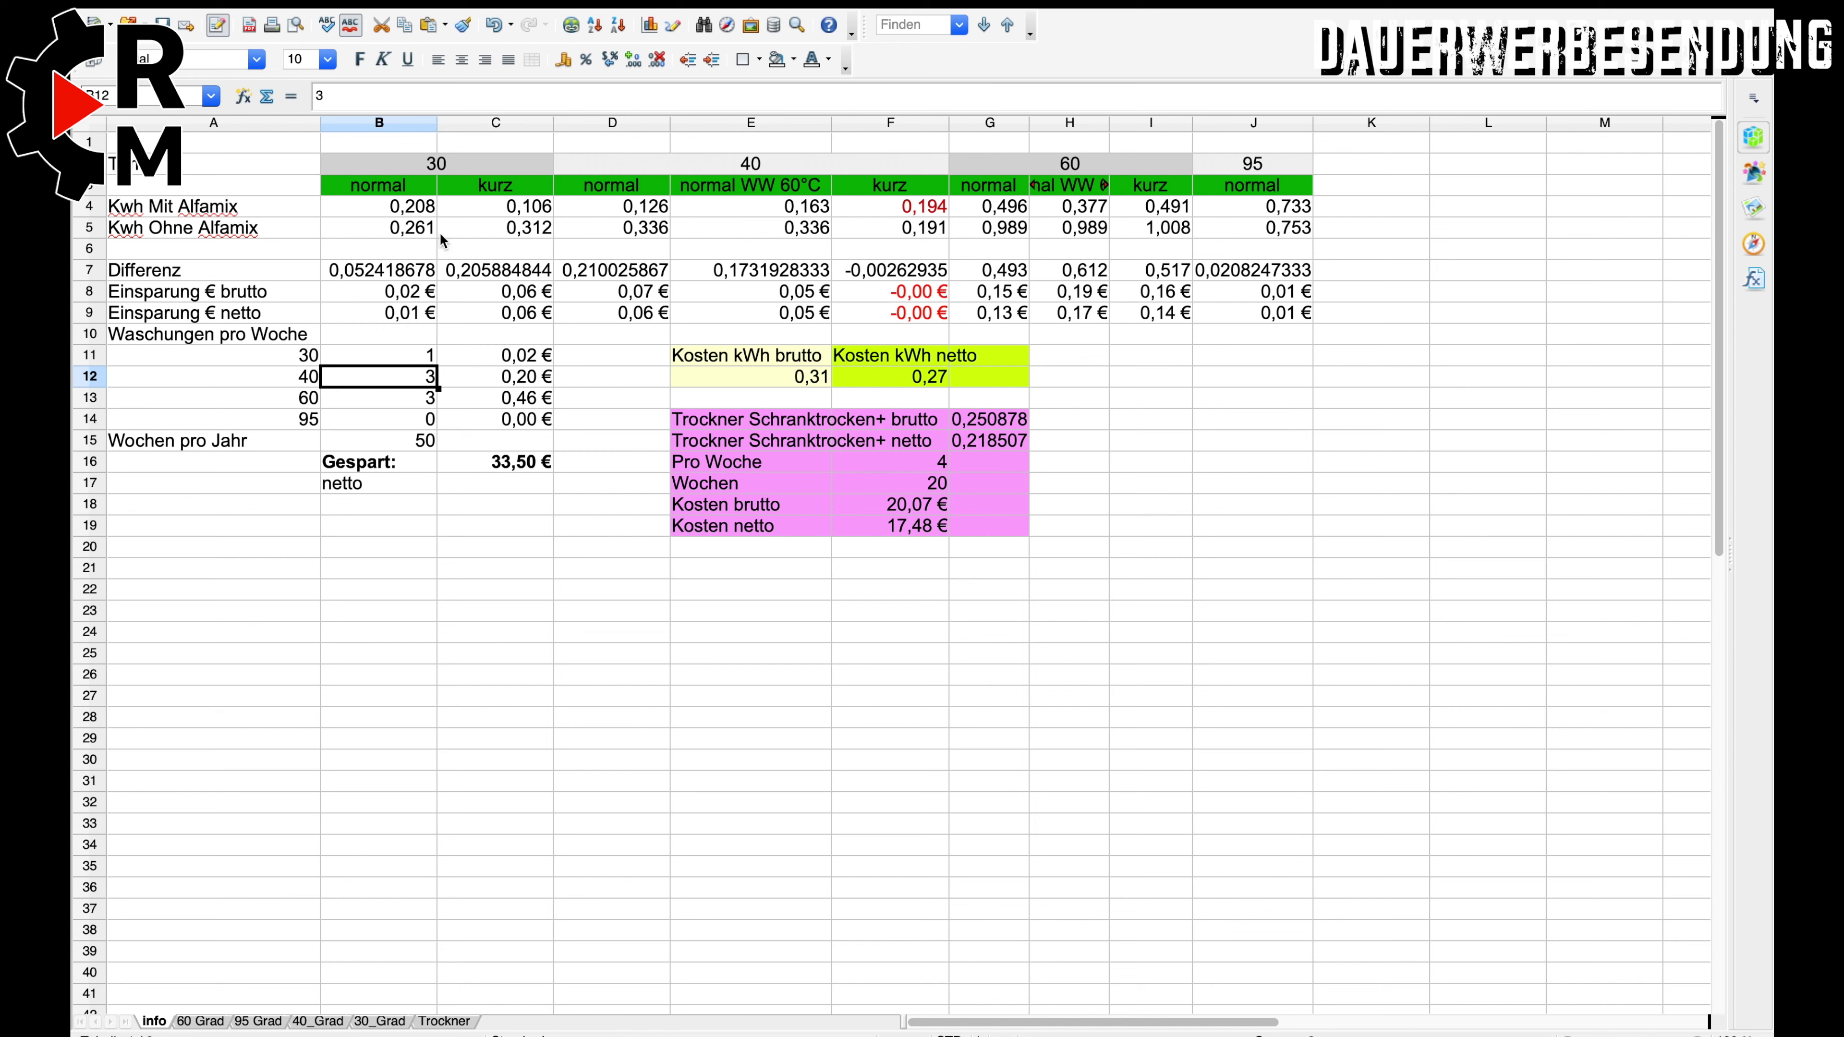
# Compare the 30-degree normal consumption with and without Alfamix in B4:B5.
pyautogui.moveTo(398, 207); pyautogui.dragTo(398, 227)
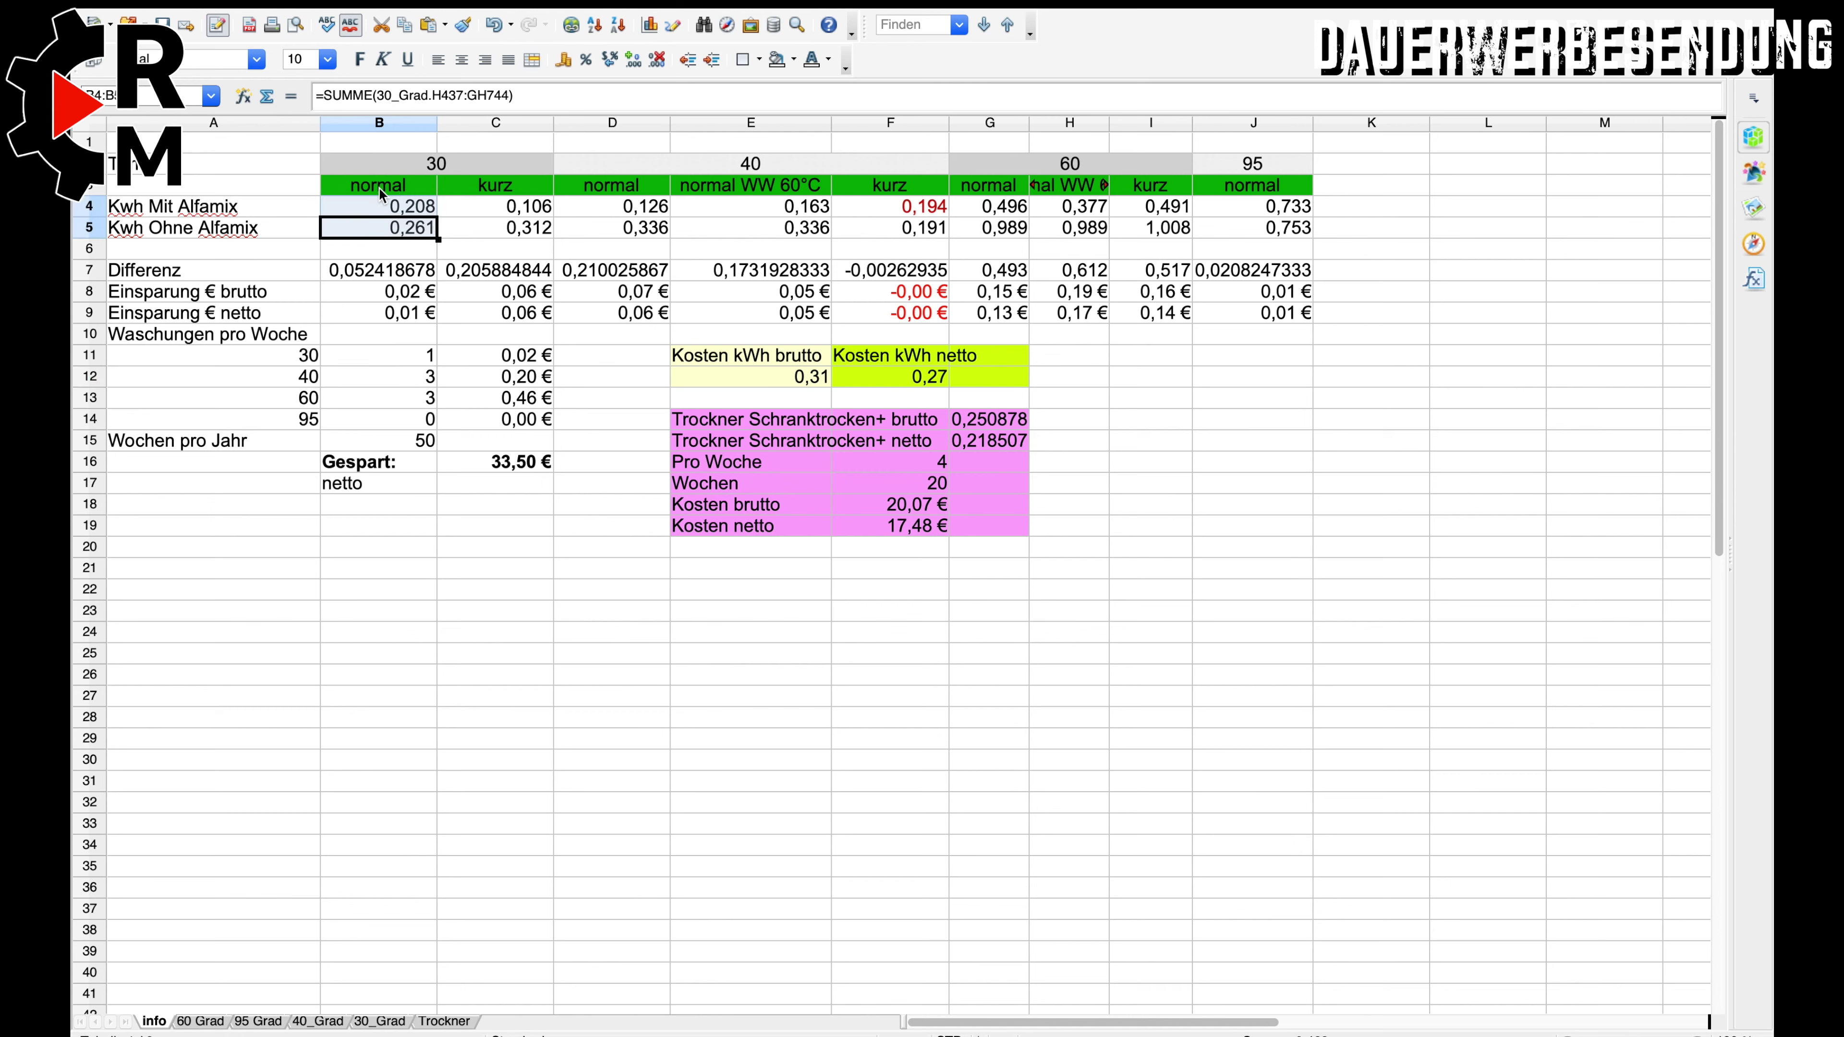
pyautogui.click(399, 213)
pyautogui.click(397, 230)
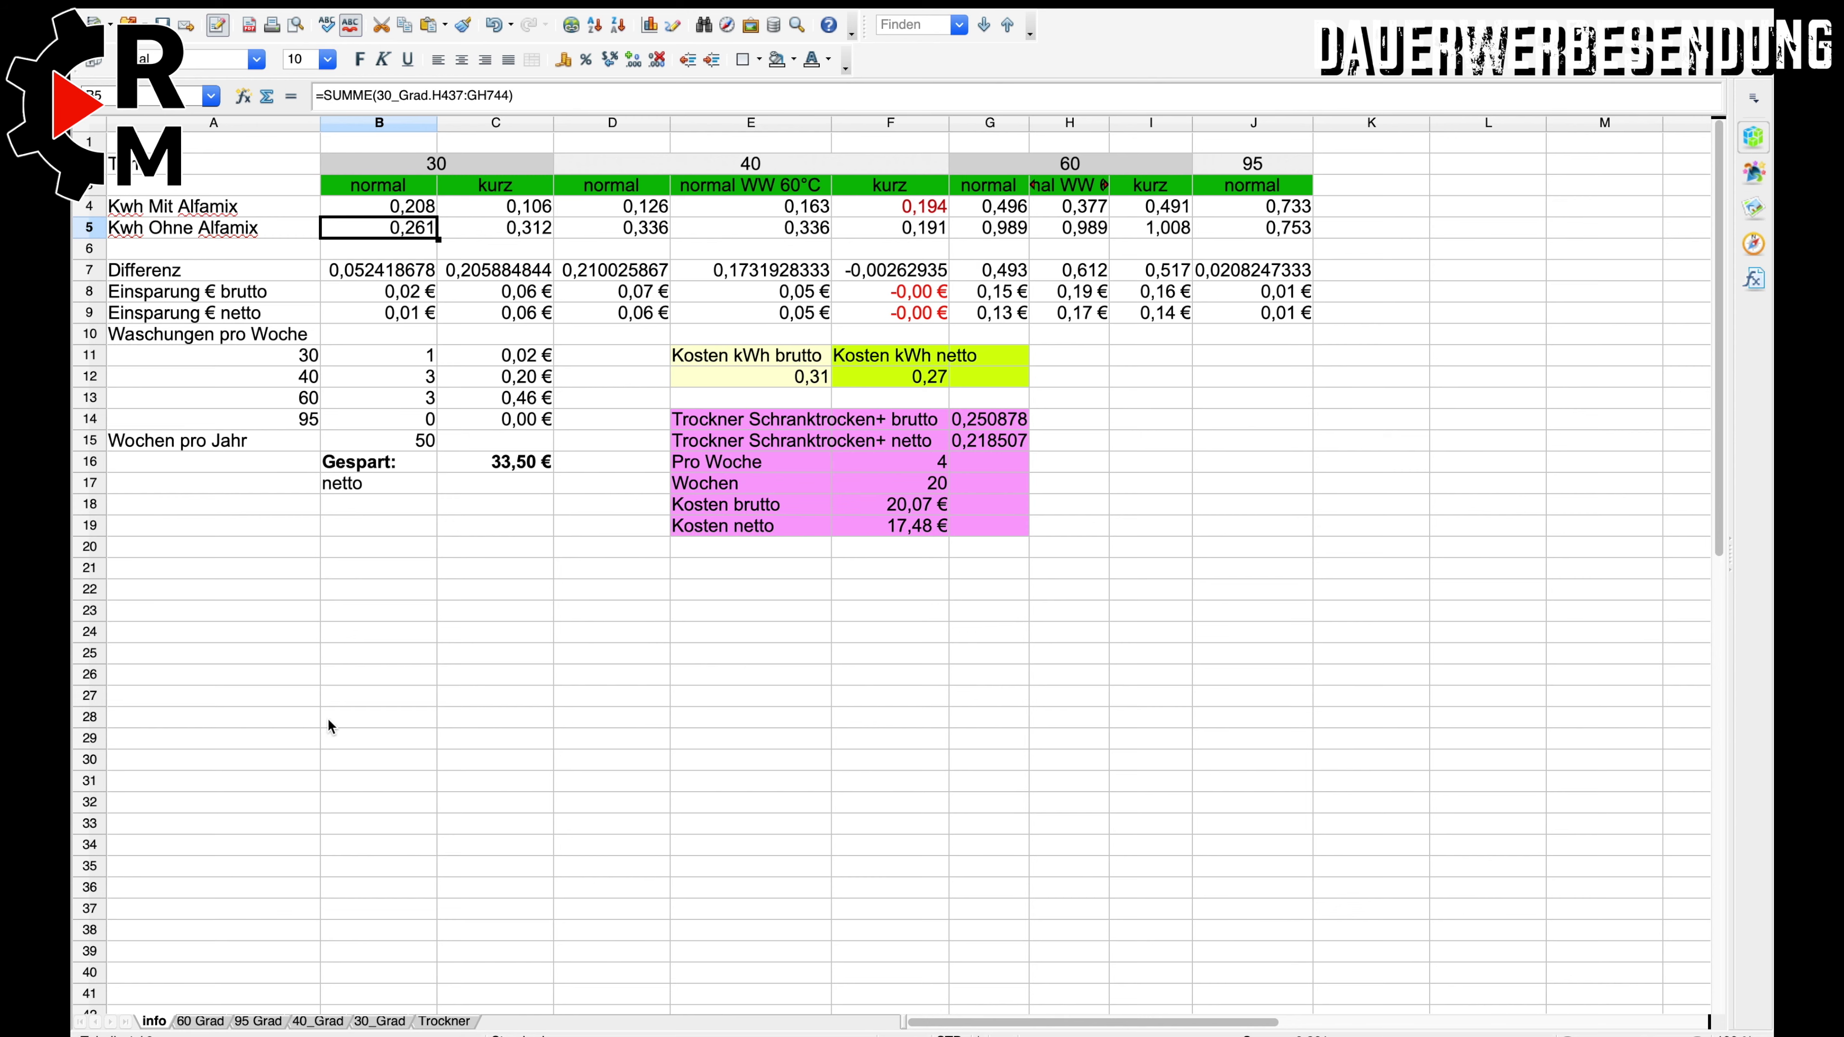
# Open the 30_Grad sheet and examine the heating-phase power readings in D753:D758 of the 30 kurz ohne Alfamix cycle.
pyautogui.click(370, 1021)
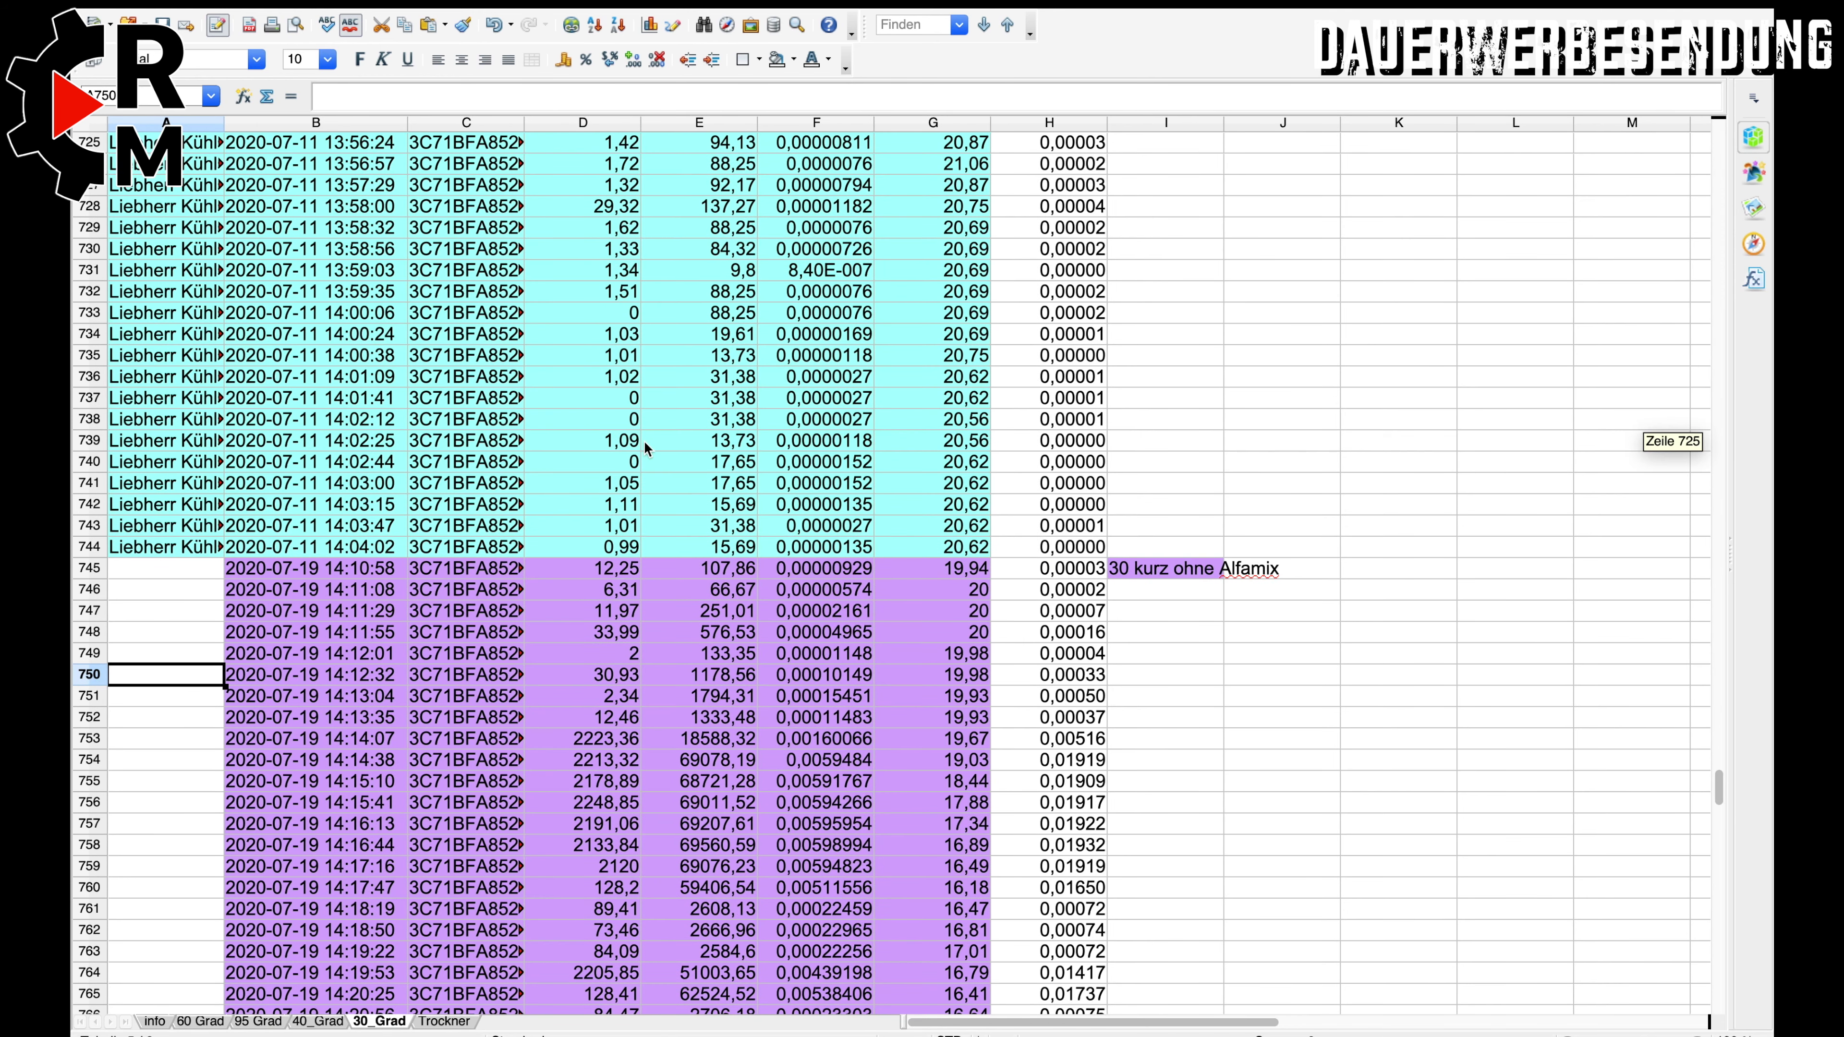
pyautogui.scroll(1, 649, 448)
pyautogui.moveTo(599, 781); pyautogui.dragTo(583, 892)
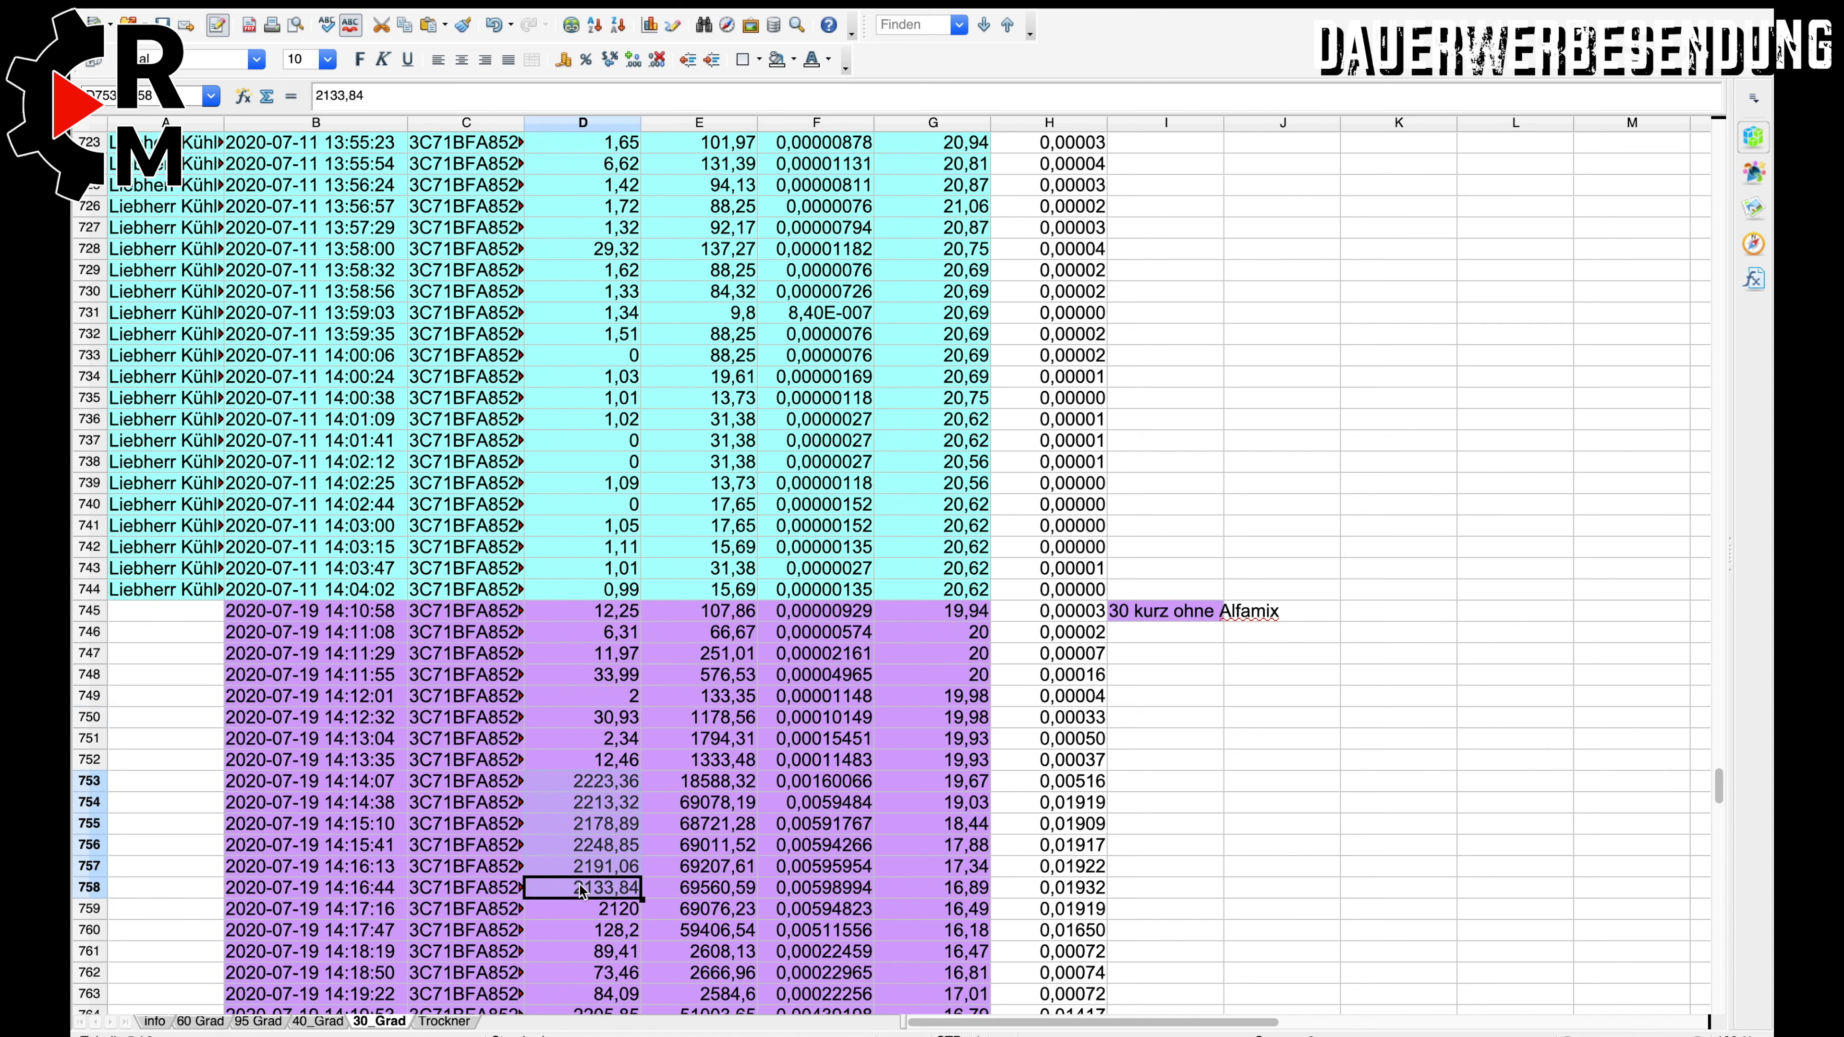
pyautogui.click(590, 792)
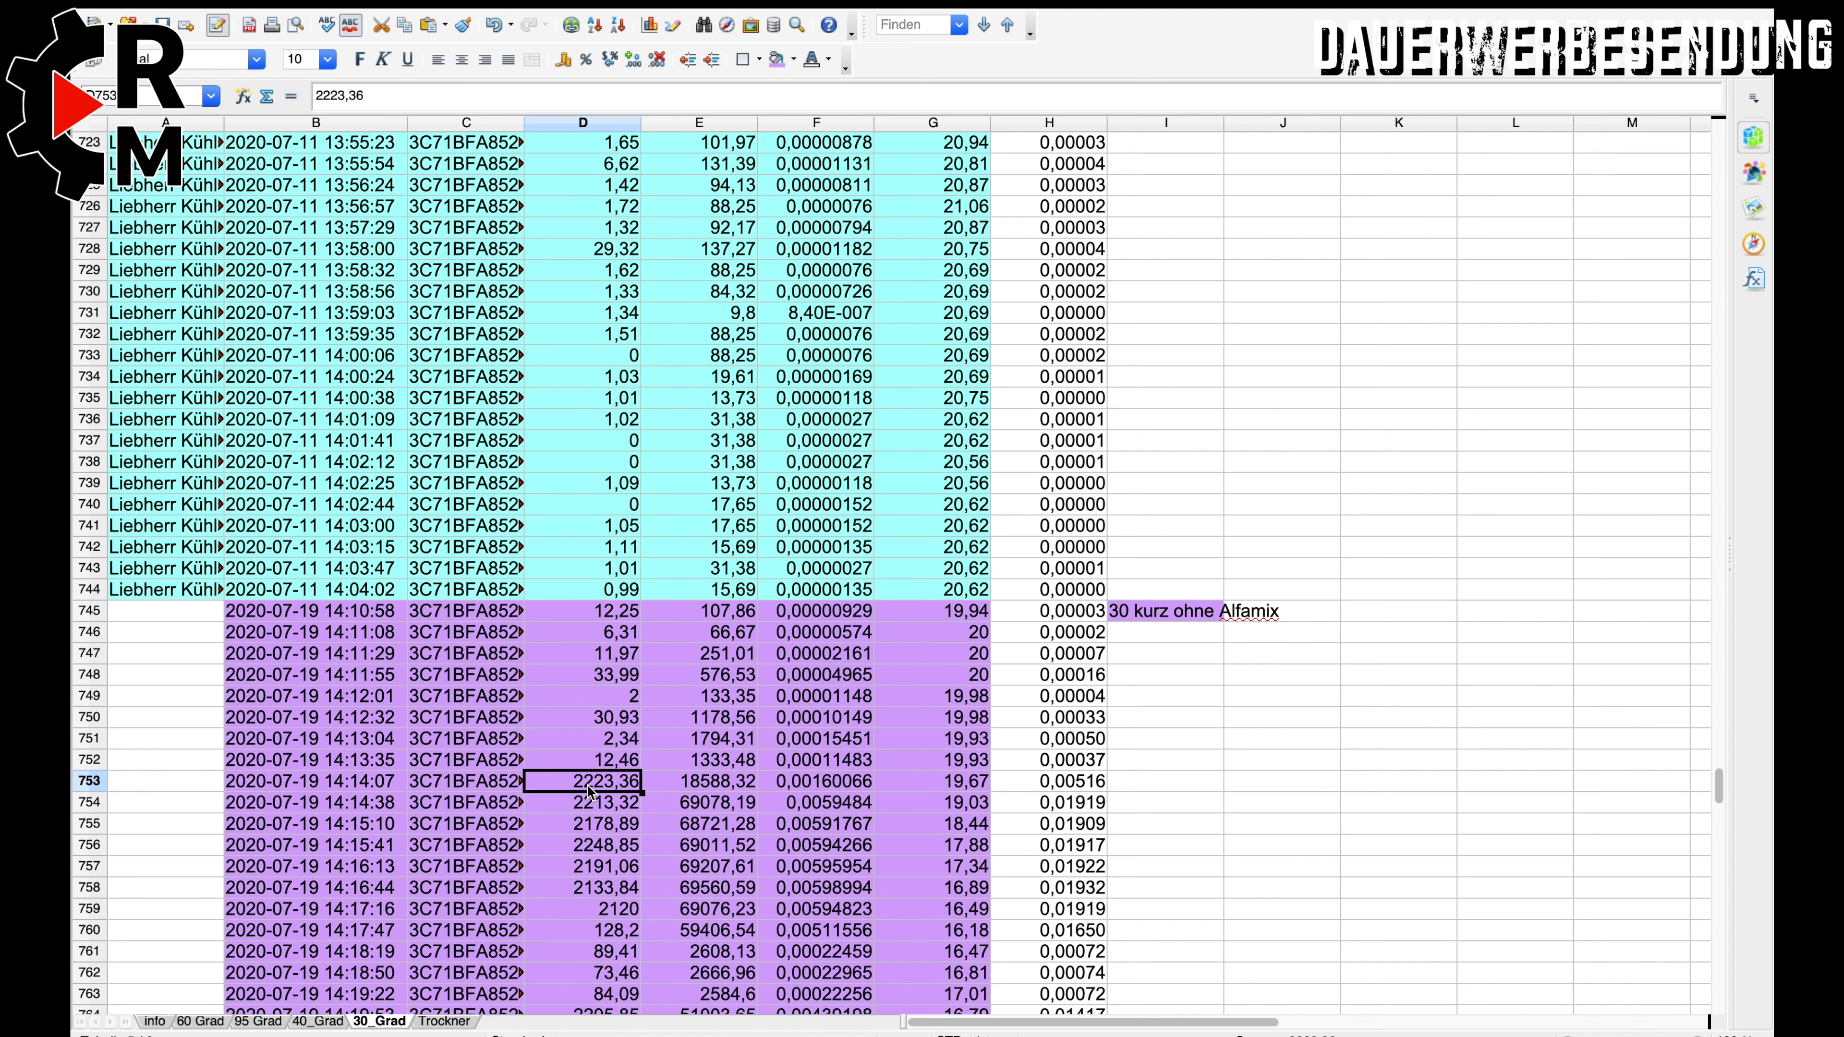
pyautogui.click(596, 805)
pyautogui.click(594, 827)
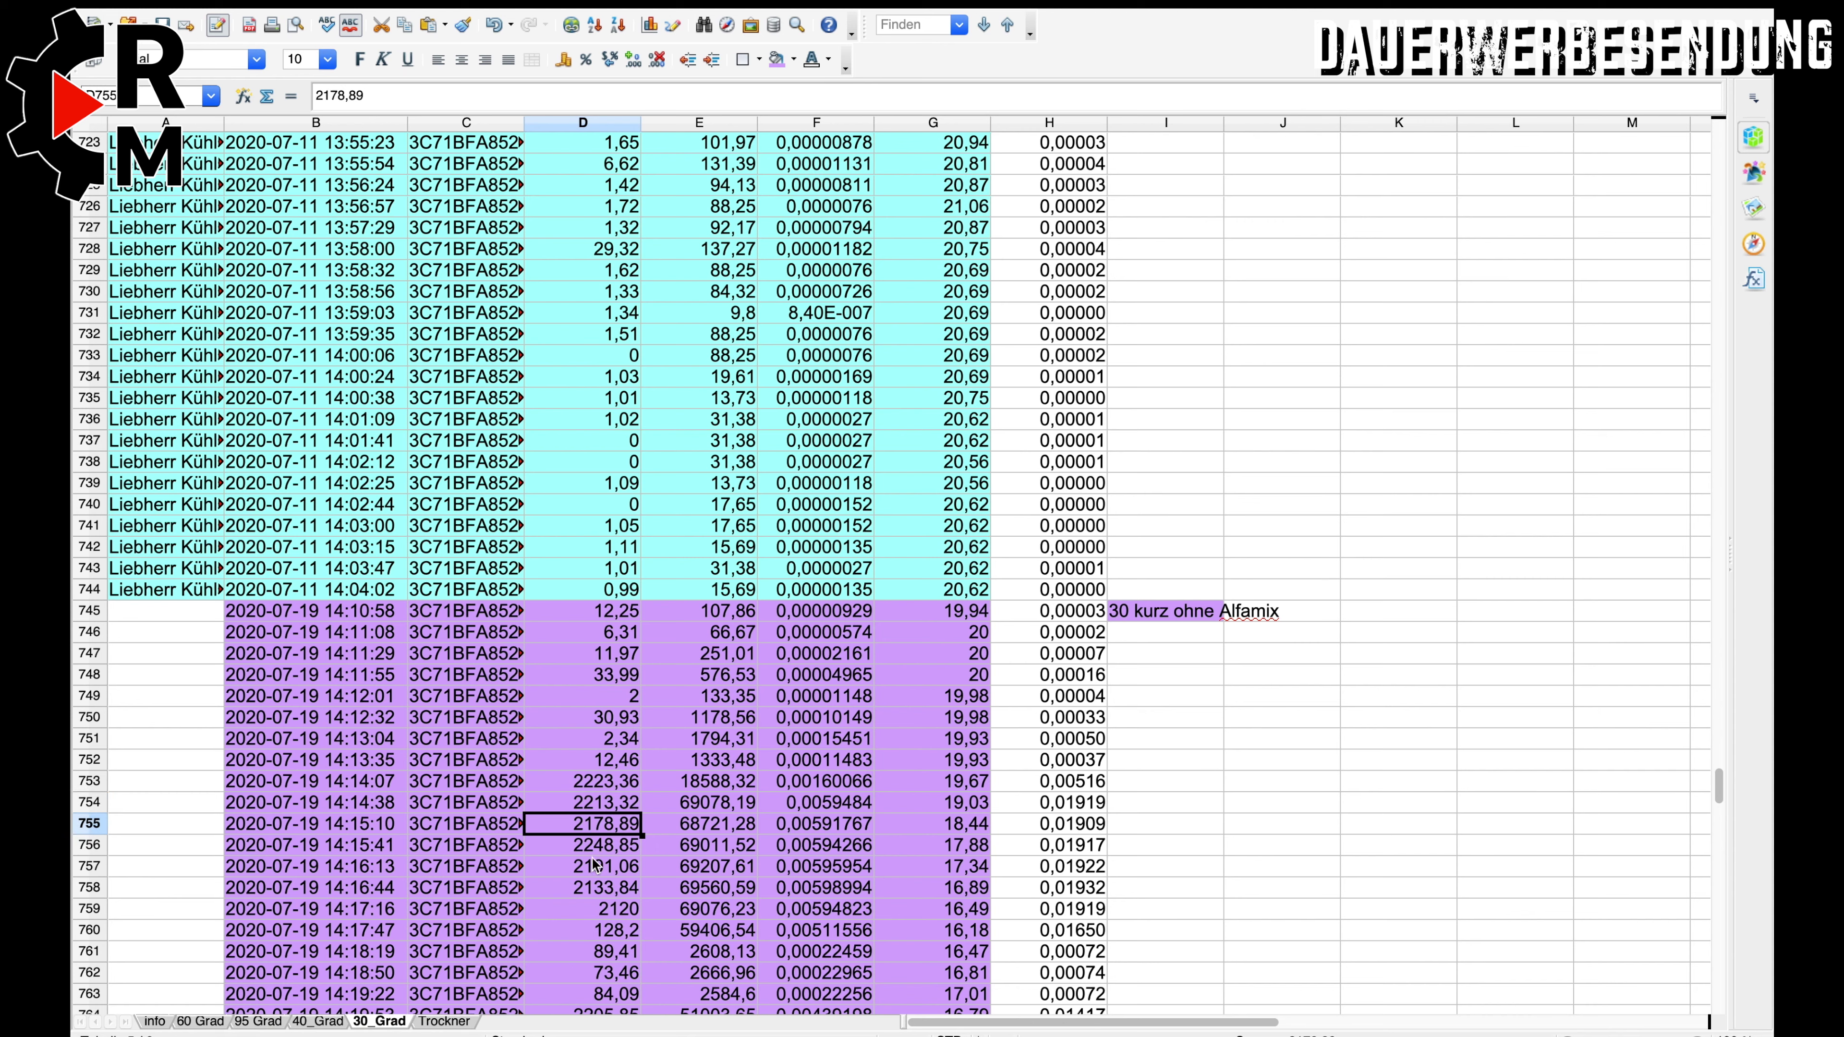
pyautogui.click(595, 889)
pyautogui.scroll(-3, 596, 802)
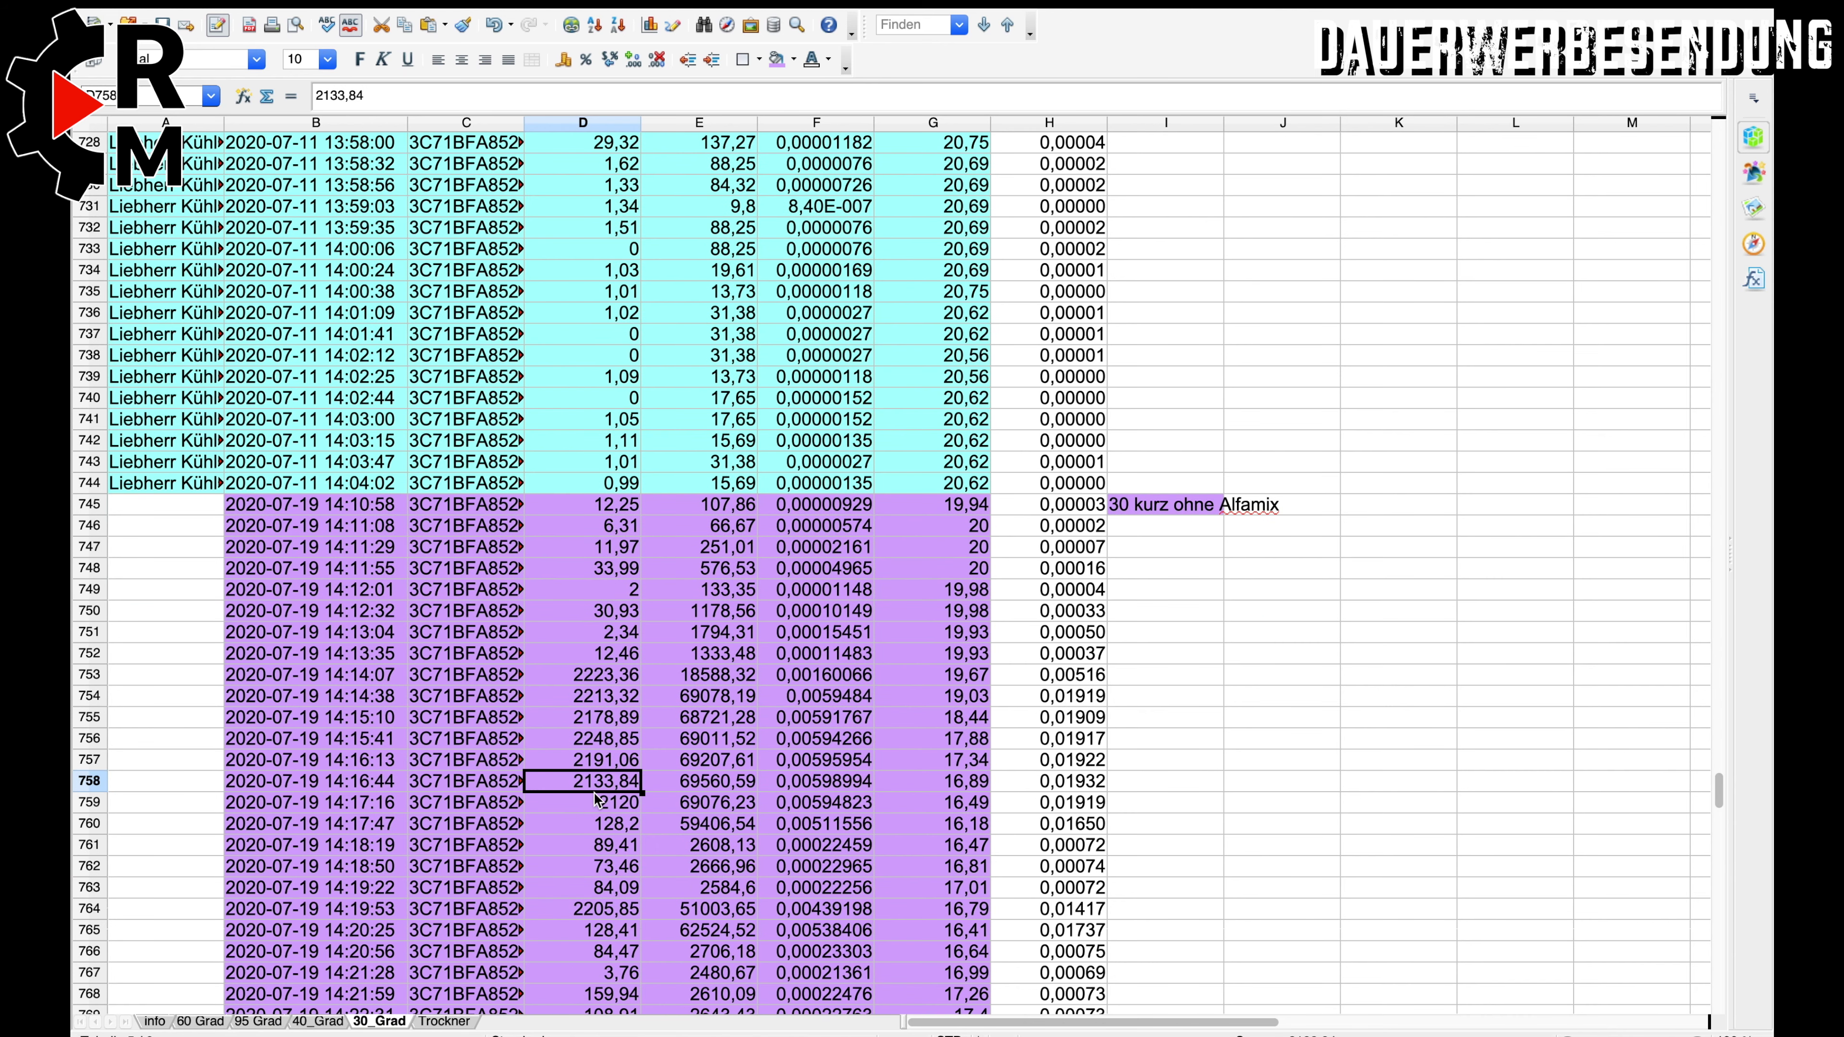
# Follow the power readings through the rest of the 30 kurz ohne Alfamix cycle, from D768 to D947.
pyautogui.hscroll(1, 595, 799)
pyautogui.scroll(-1, 596, 799)
pyautogui.click(485, 953)
pyautogui.click(482, 975)
pyautogui.scroll(-6, 483, 974)
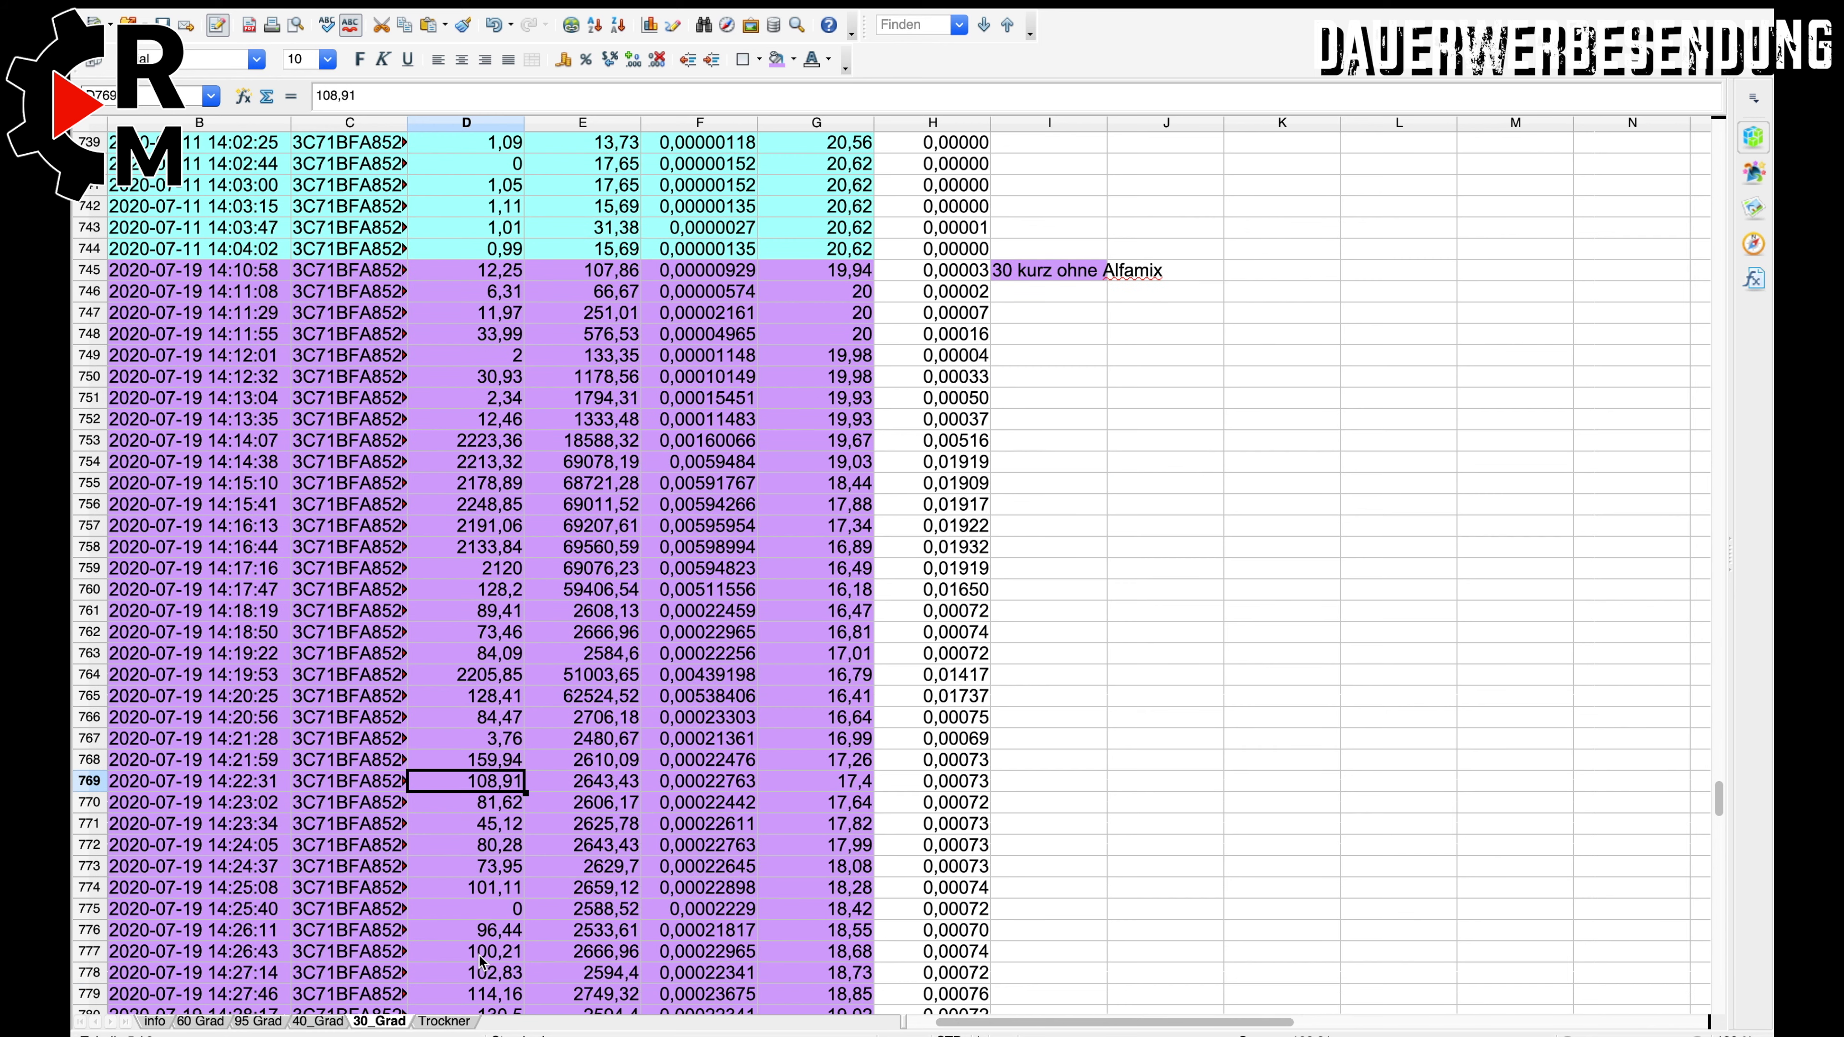
pyautogui.scroll(-11, 482, 963)
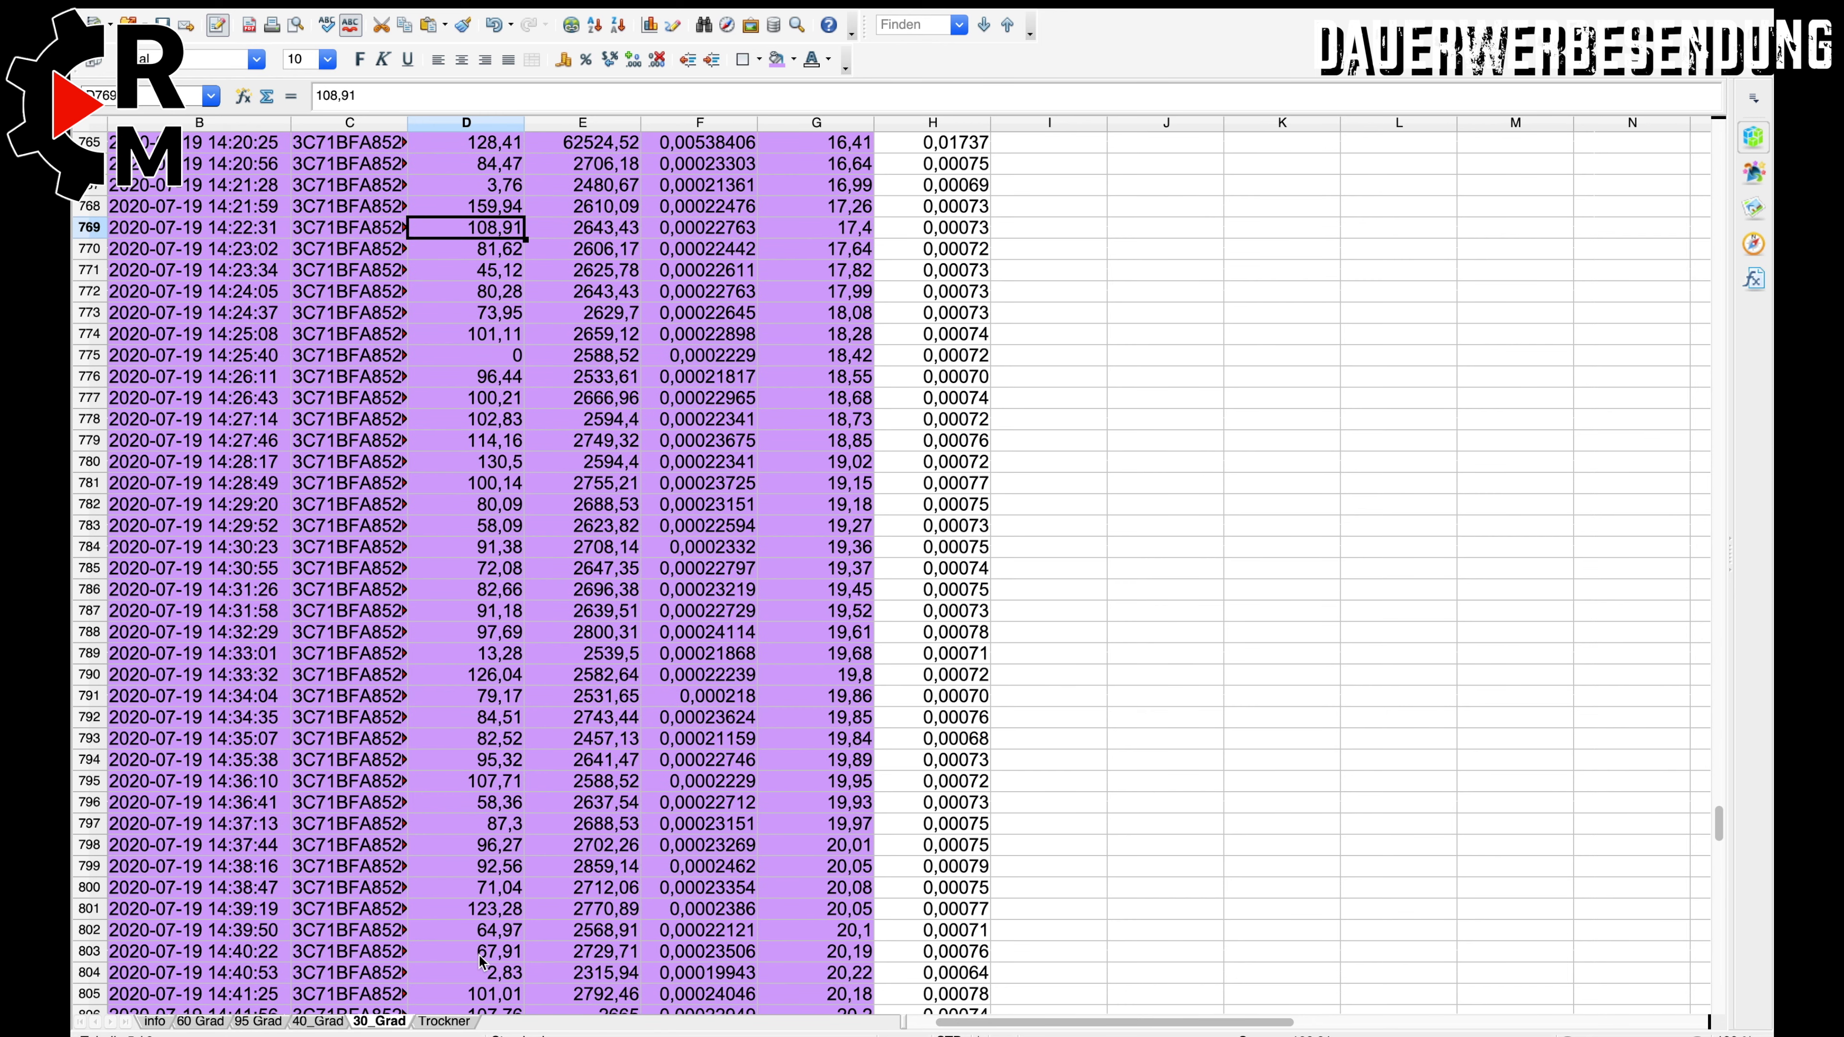
pyautogui.scroll(-20, 482, 963)
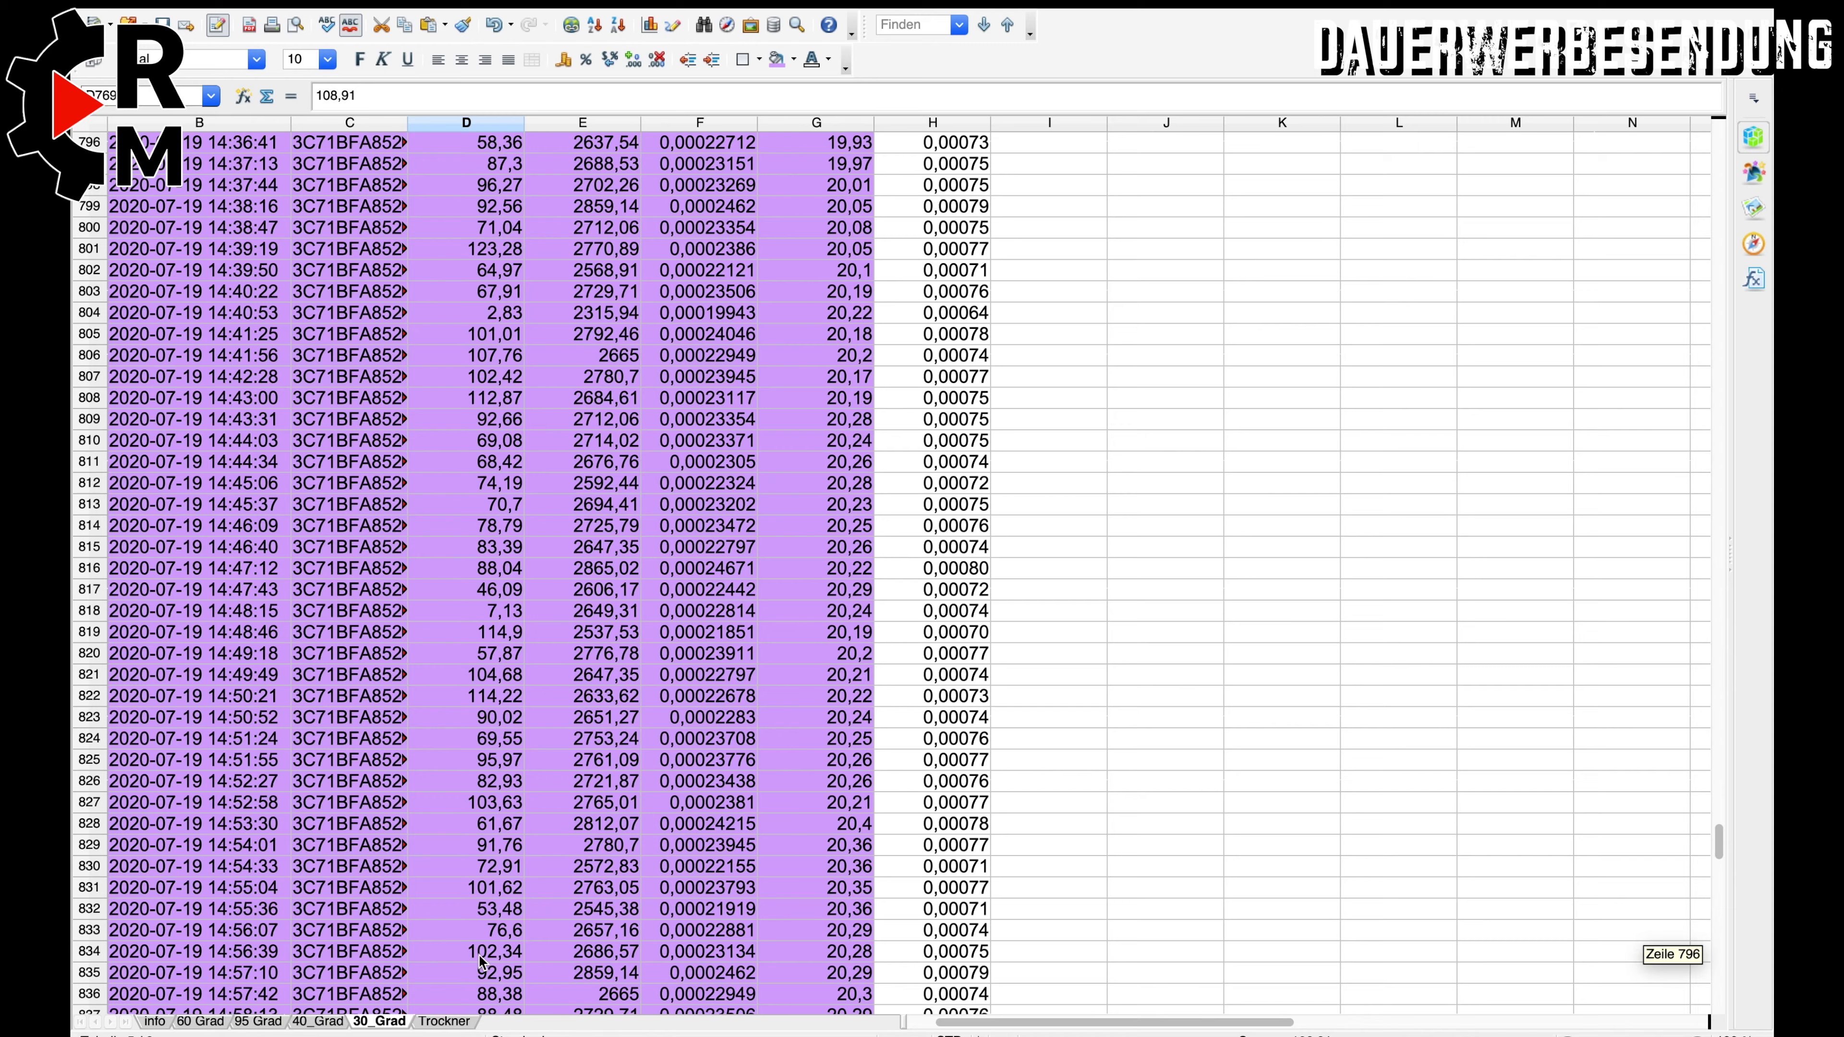
pyautogui.hscroll(-1, 482, 963)
pyautogui.scroll(-8, 482, 962)
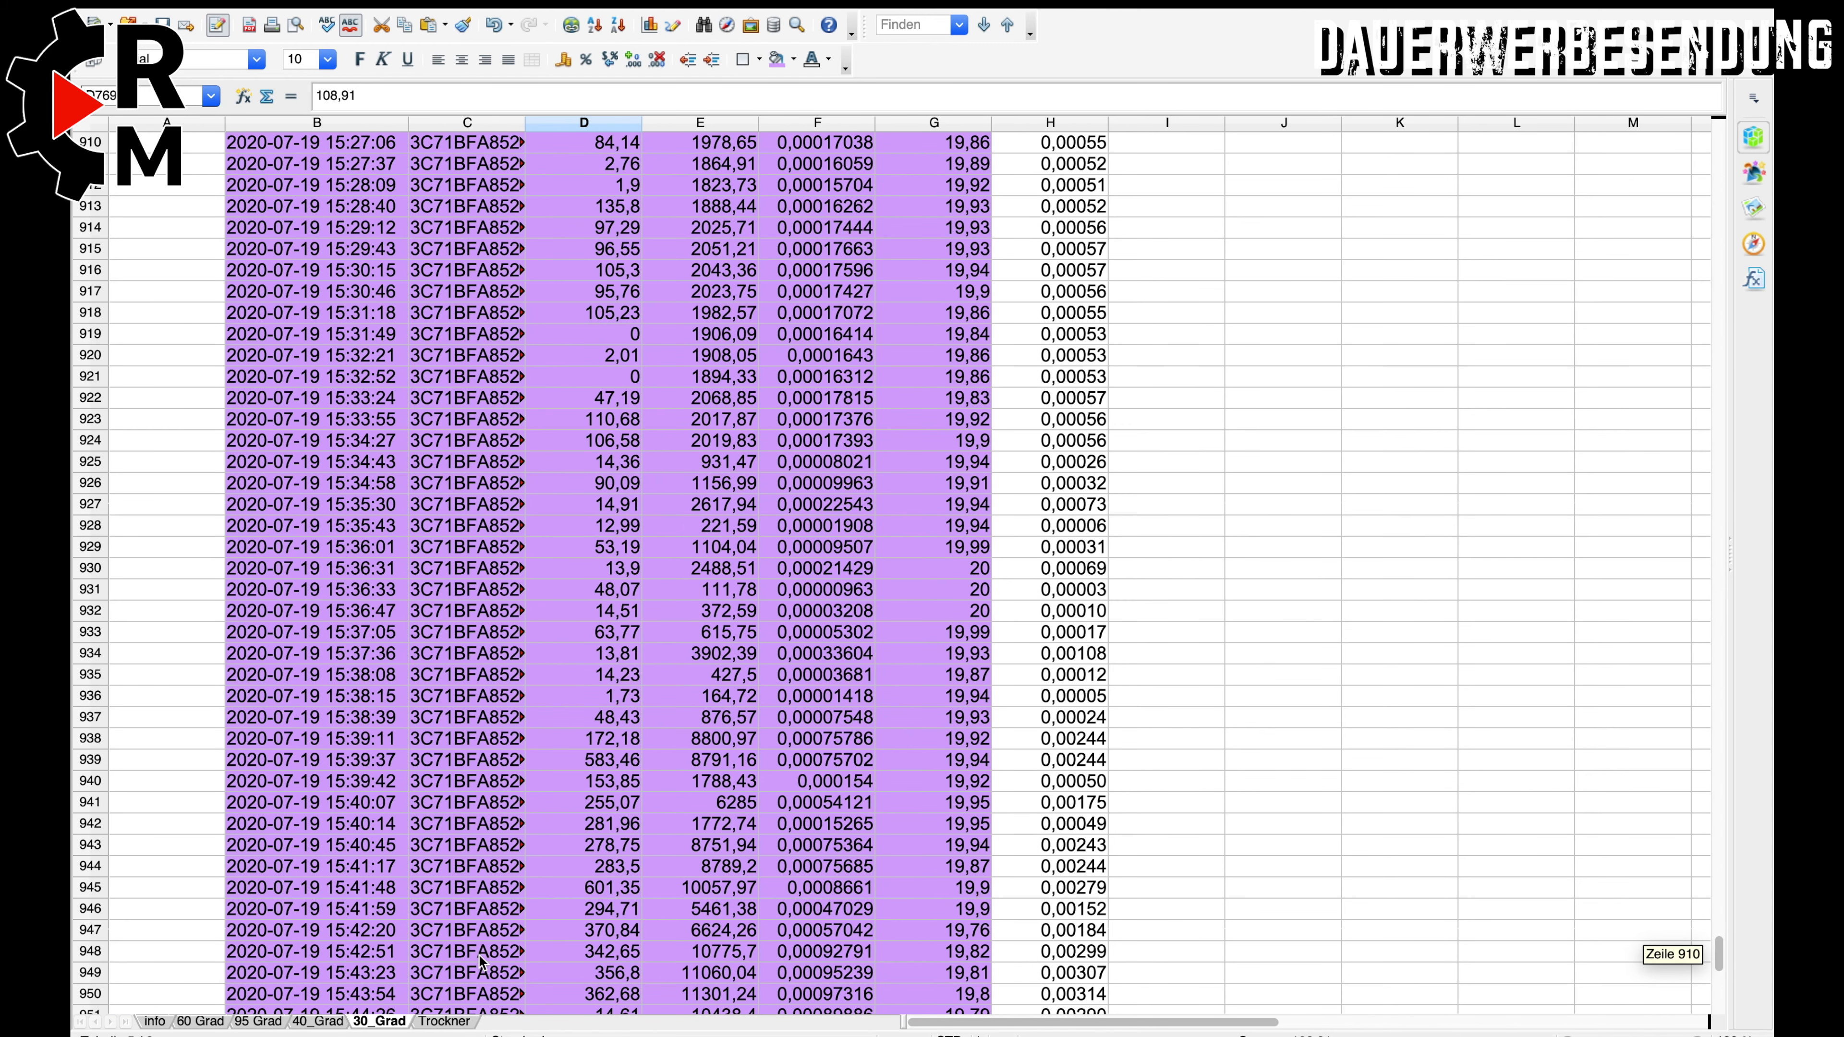
pyautogui.click(585, 887)
pyautogui.press('Down')
pyautogui.press('Down')
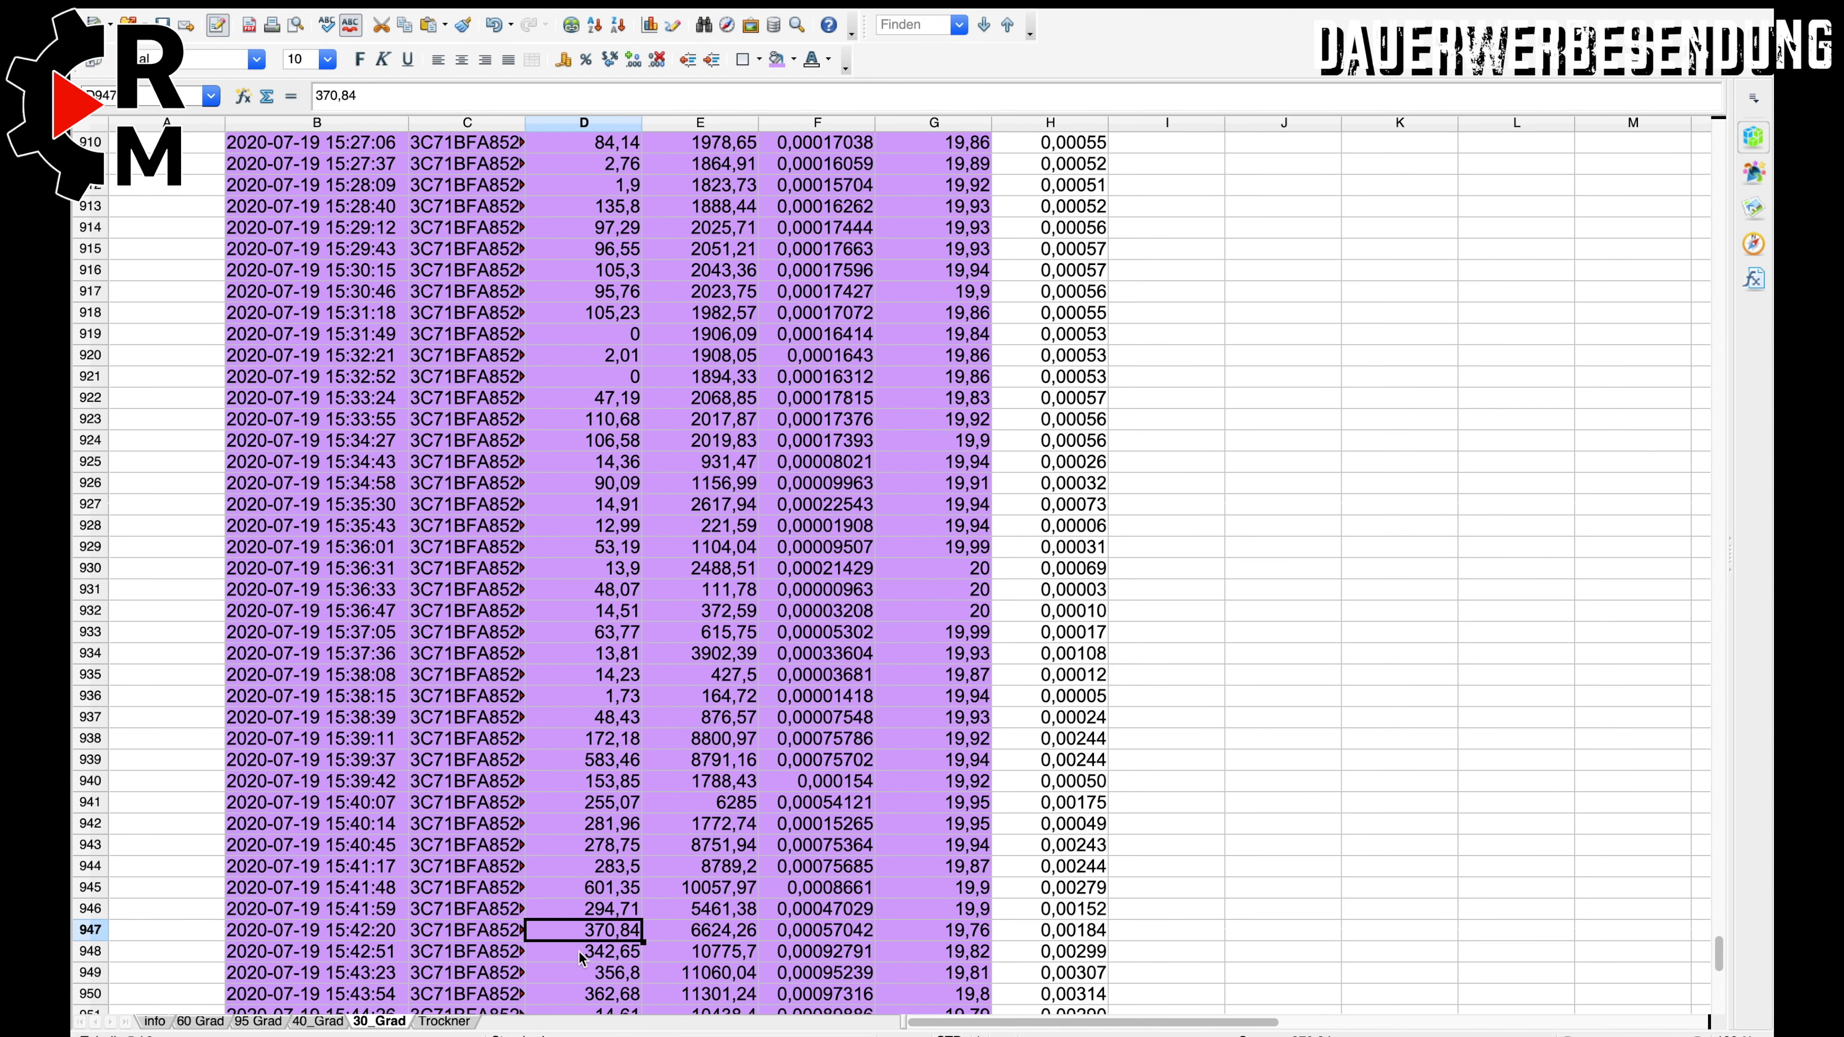
# Go back through the 30_Grad sheet to the start of the 30 Grad normal cycle with 35 Grad Alfamix at row 152.
pyautogui.scroll(20, 590, 554)
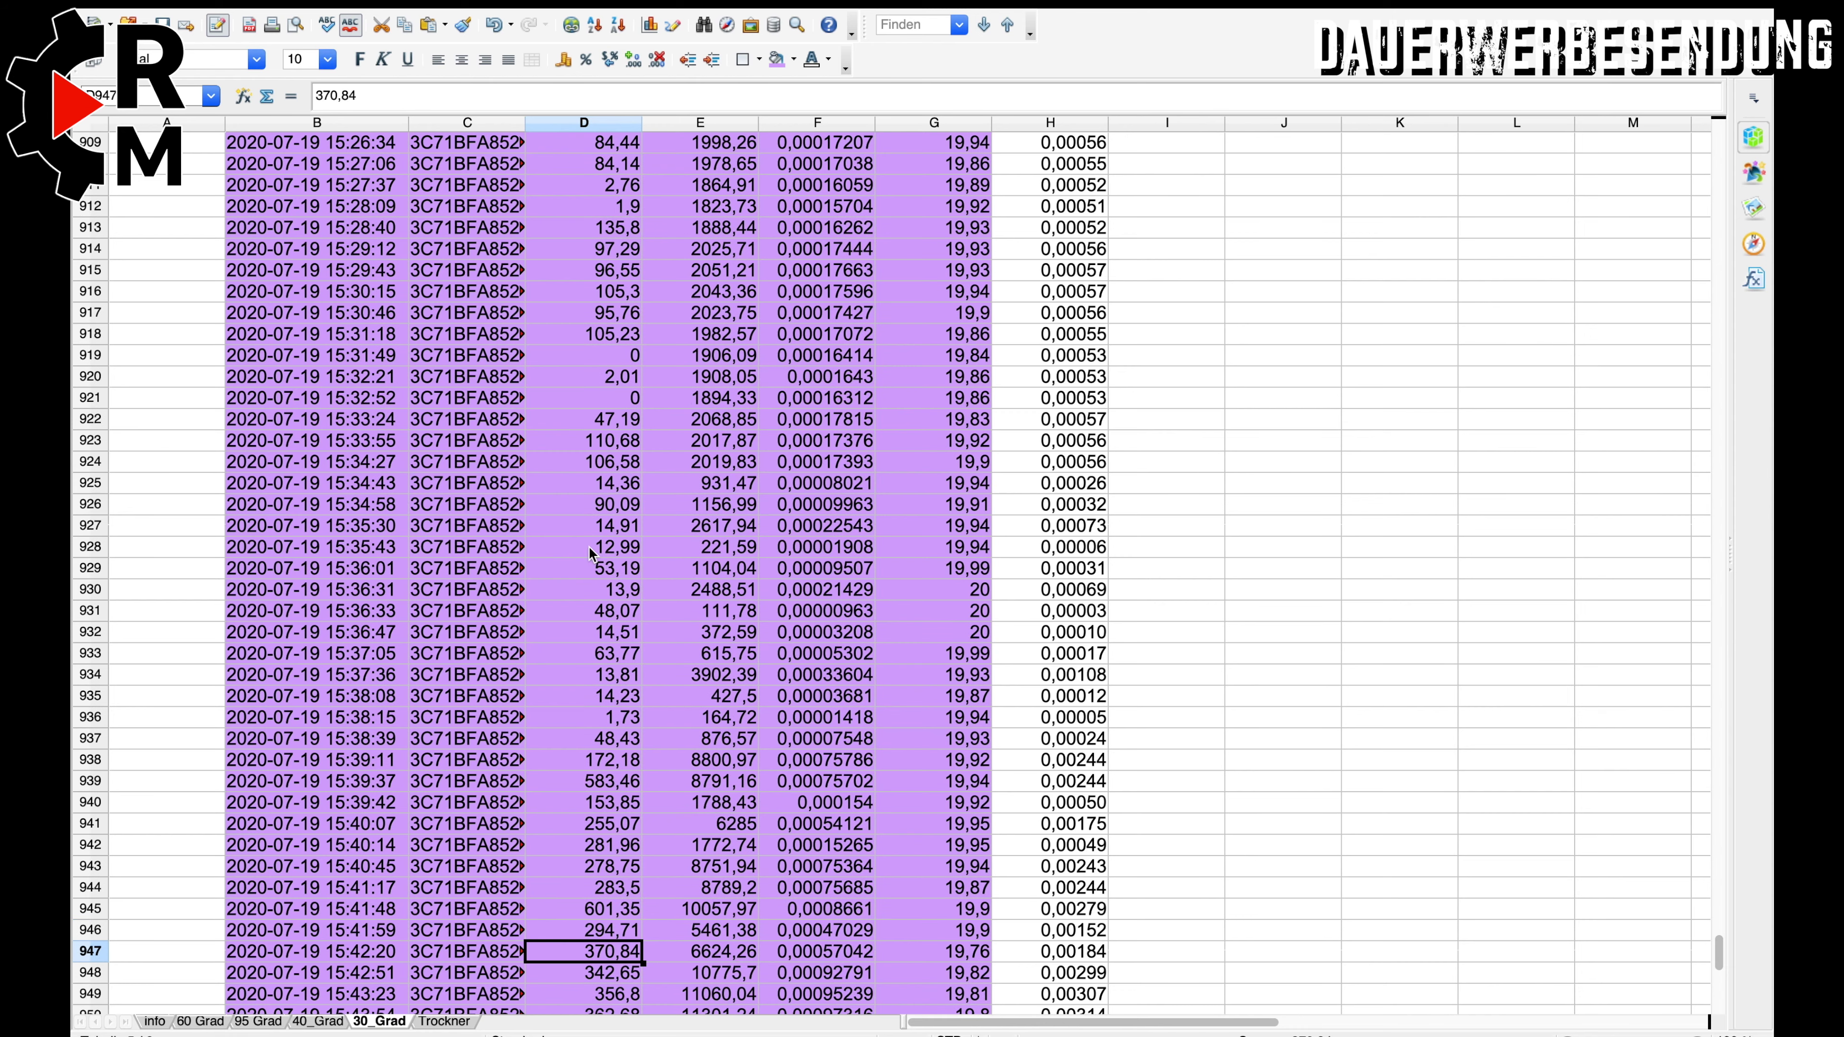
pyautogui.scroll(20, 590, 553)
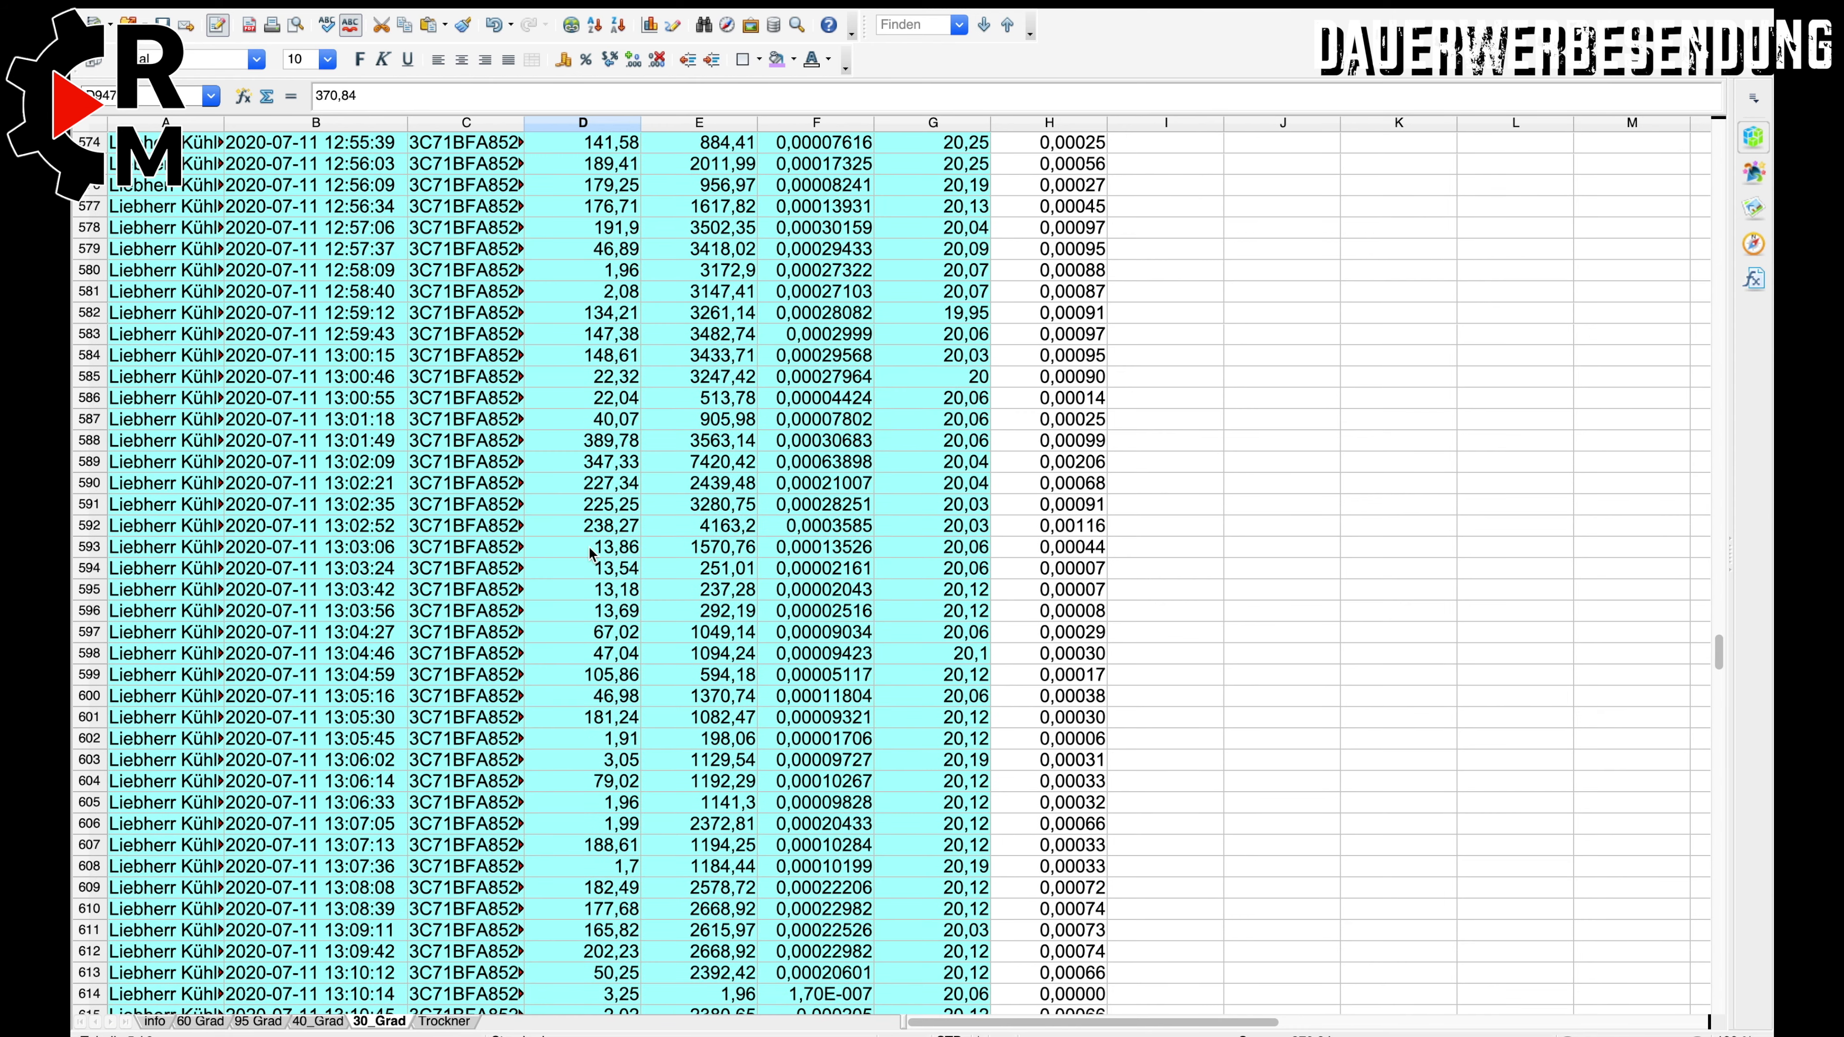
pyautogui.scroll(-10, 590, 554)
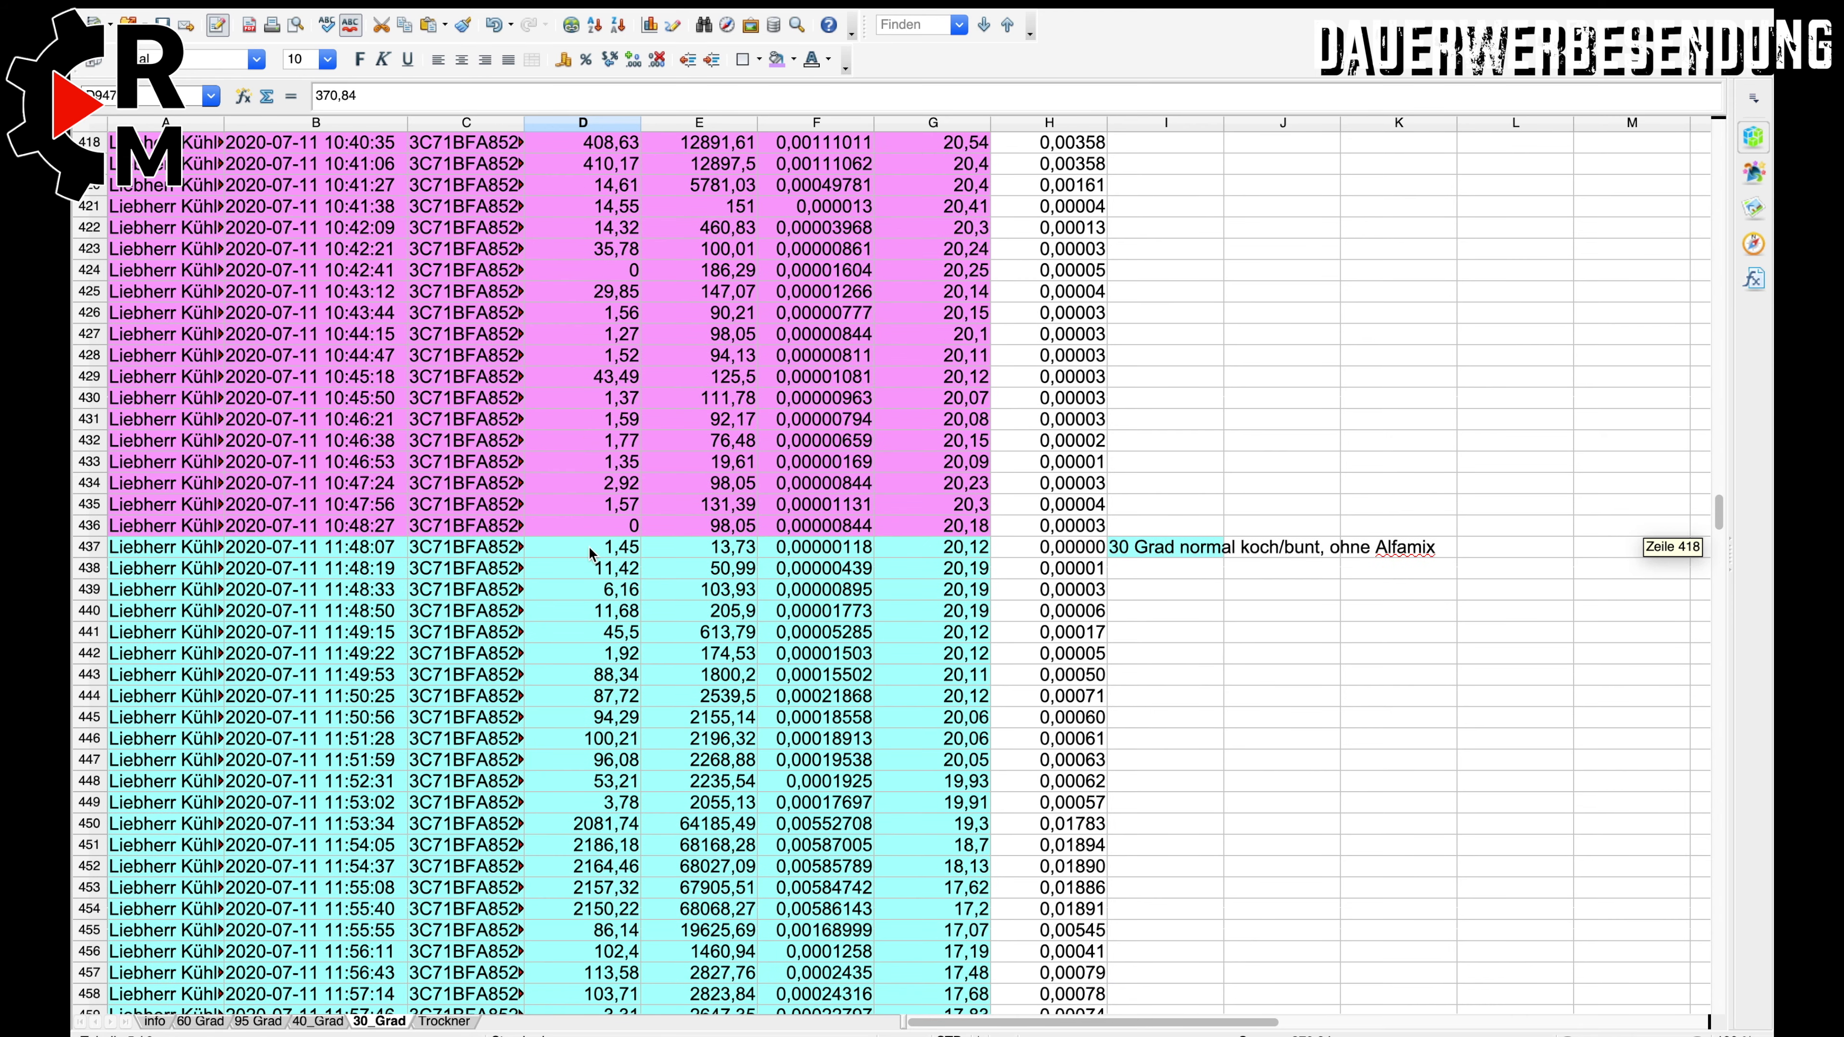
pyautogui.scroll(20, 654, 523)
pyautogui.scroll(20, 654, 523)
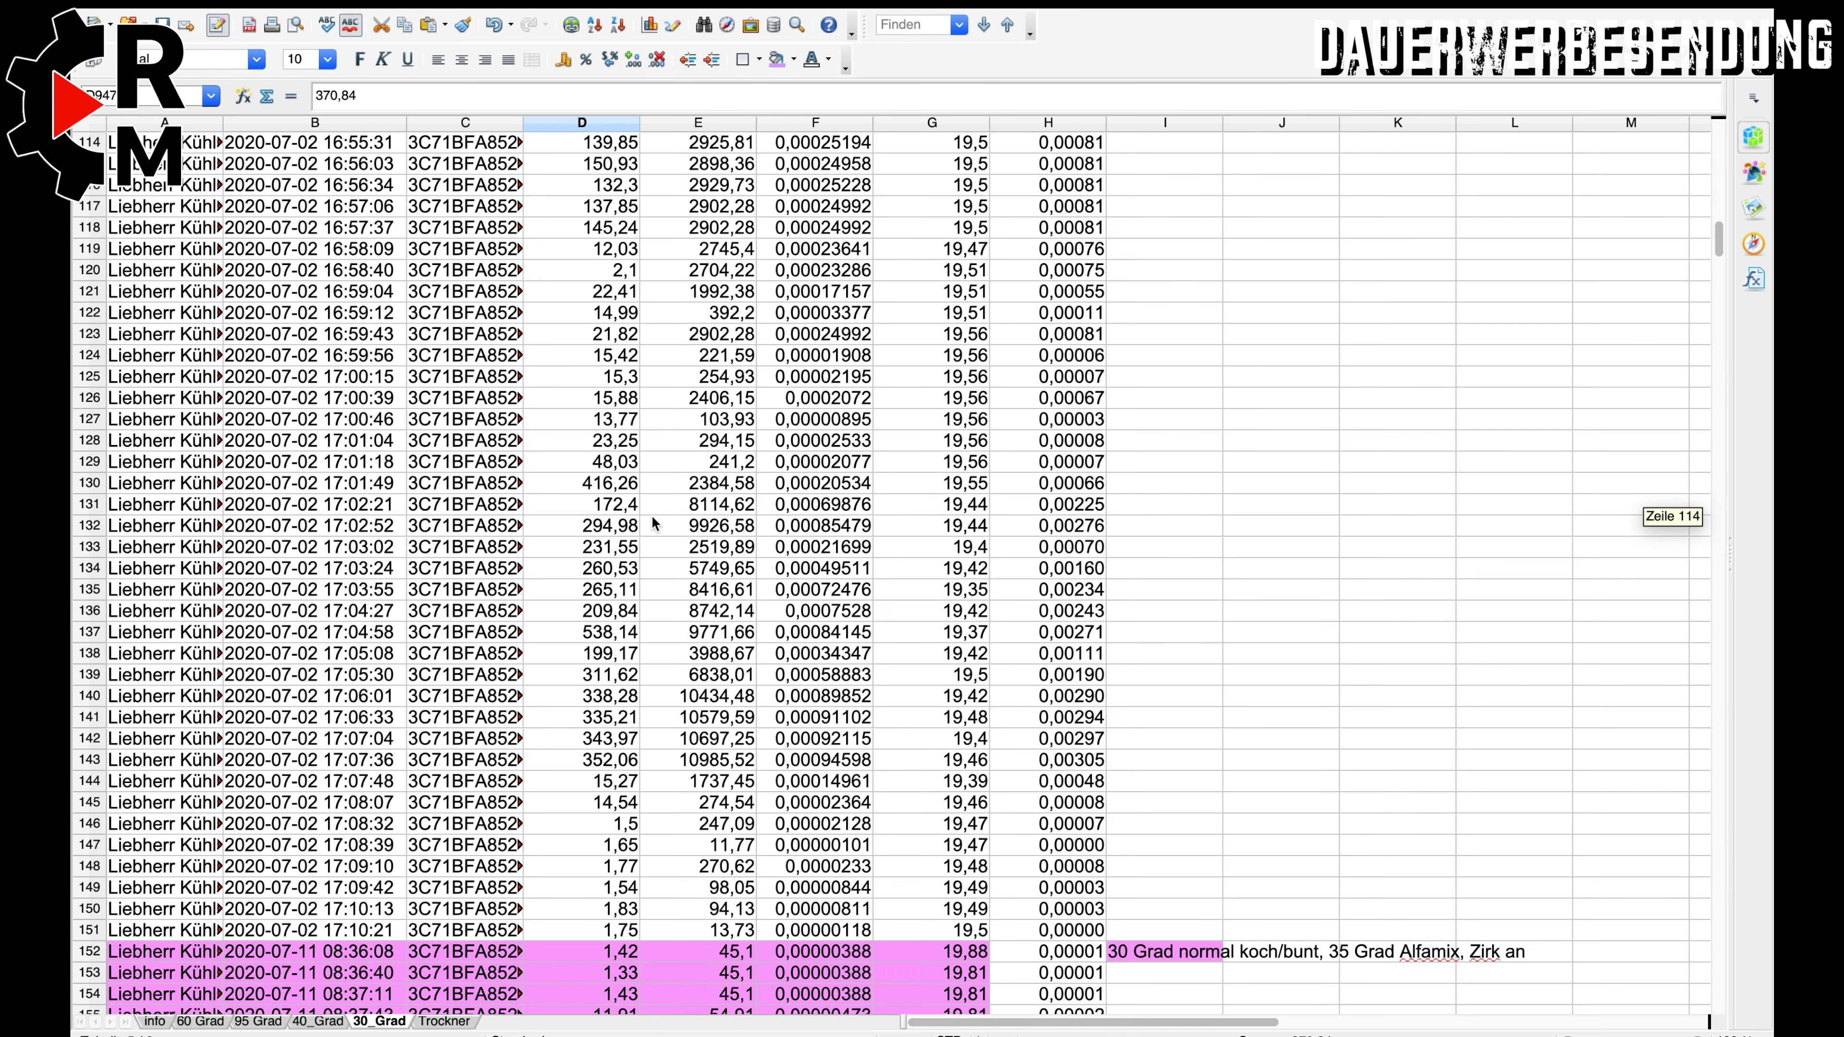
pyautogui.scroll(1, 654, 523)
# Highlight column D and examine the power readings of the pink 30 Grad normal cycle with Alfamix.
pyautogui.scroll(-19, 654, 523)
pyautogui.scroll(-2, 639, 520)
pyautogui.scroll(-1, 628, 676)
pyautogui.press('Return')
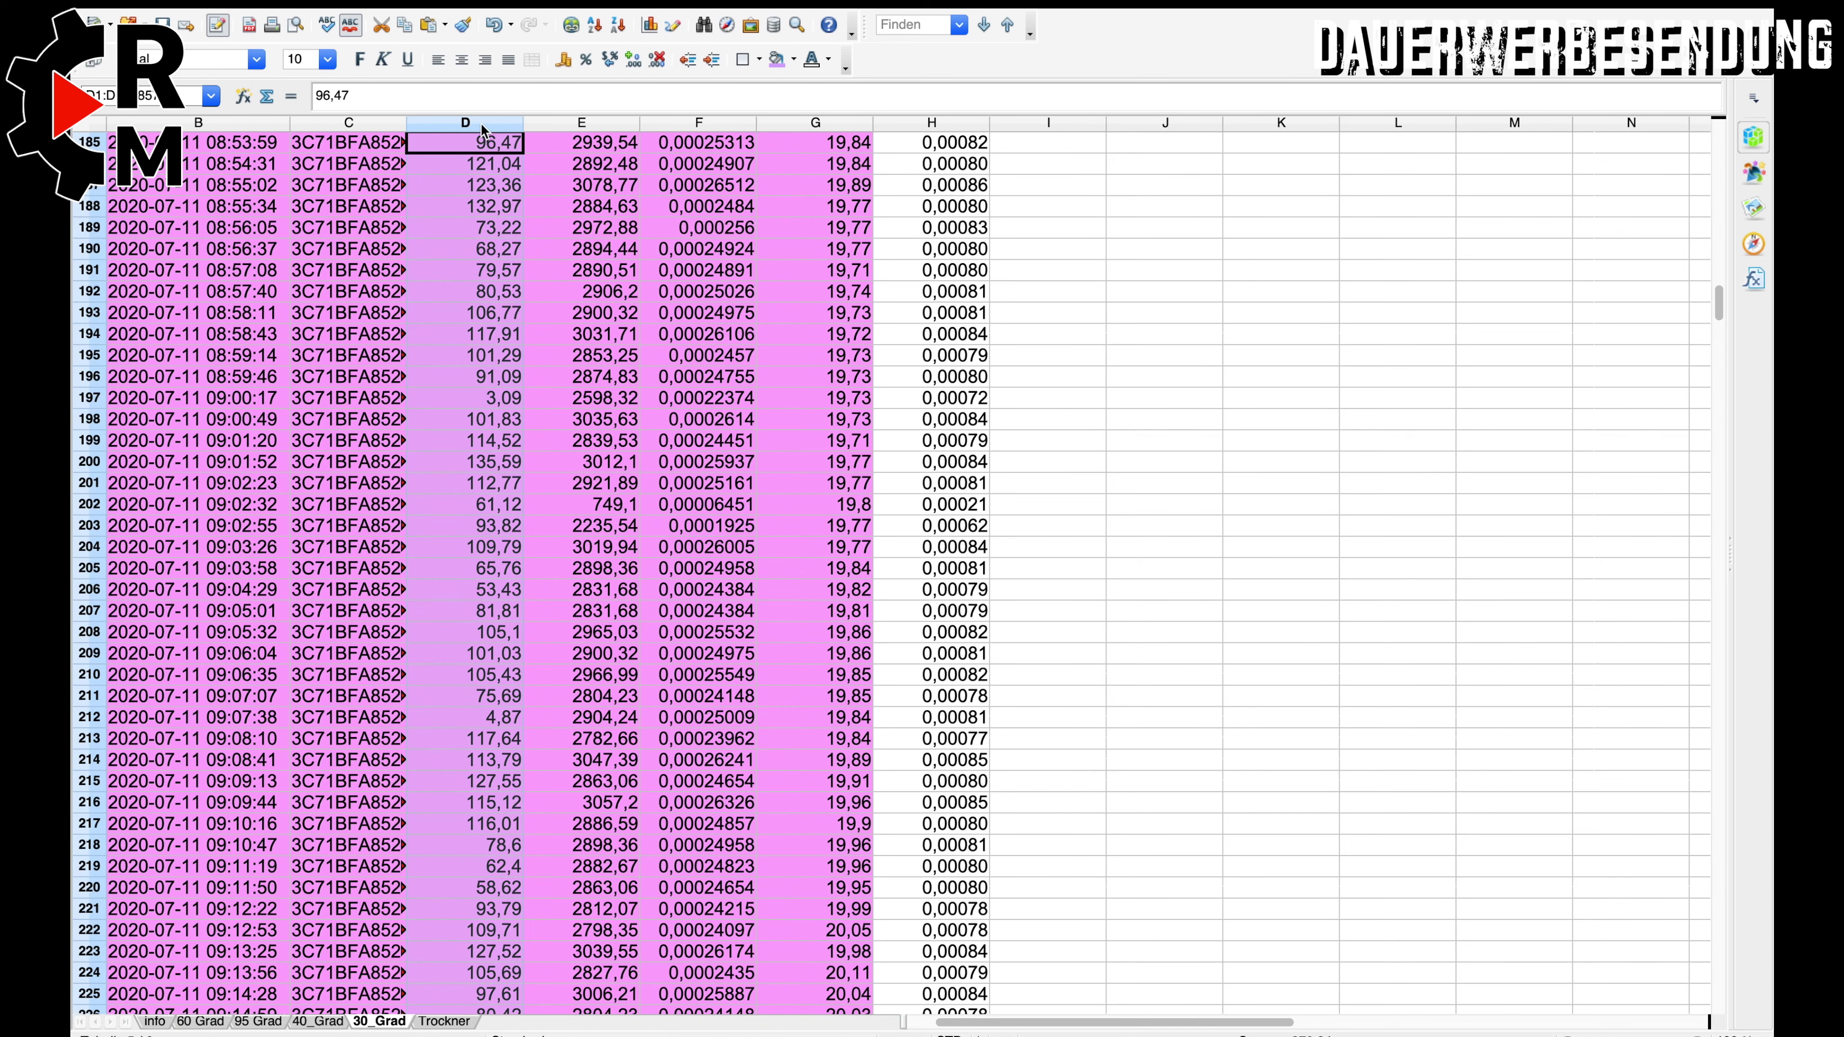
pyautogui.scroll(-2, 482, 467)
pyautogui.hscroll(-1, 482, 468)
pyautogui.scroll(-18, 481, 467)
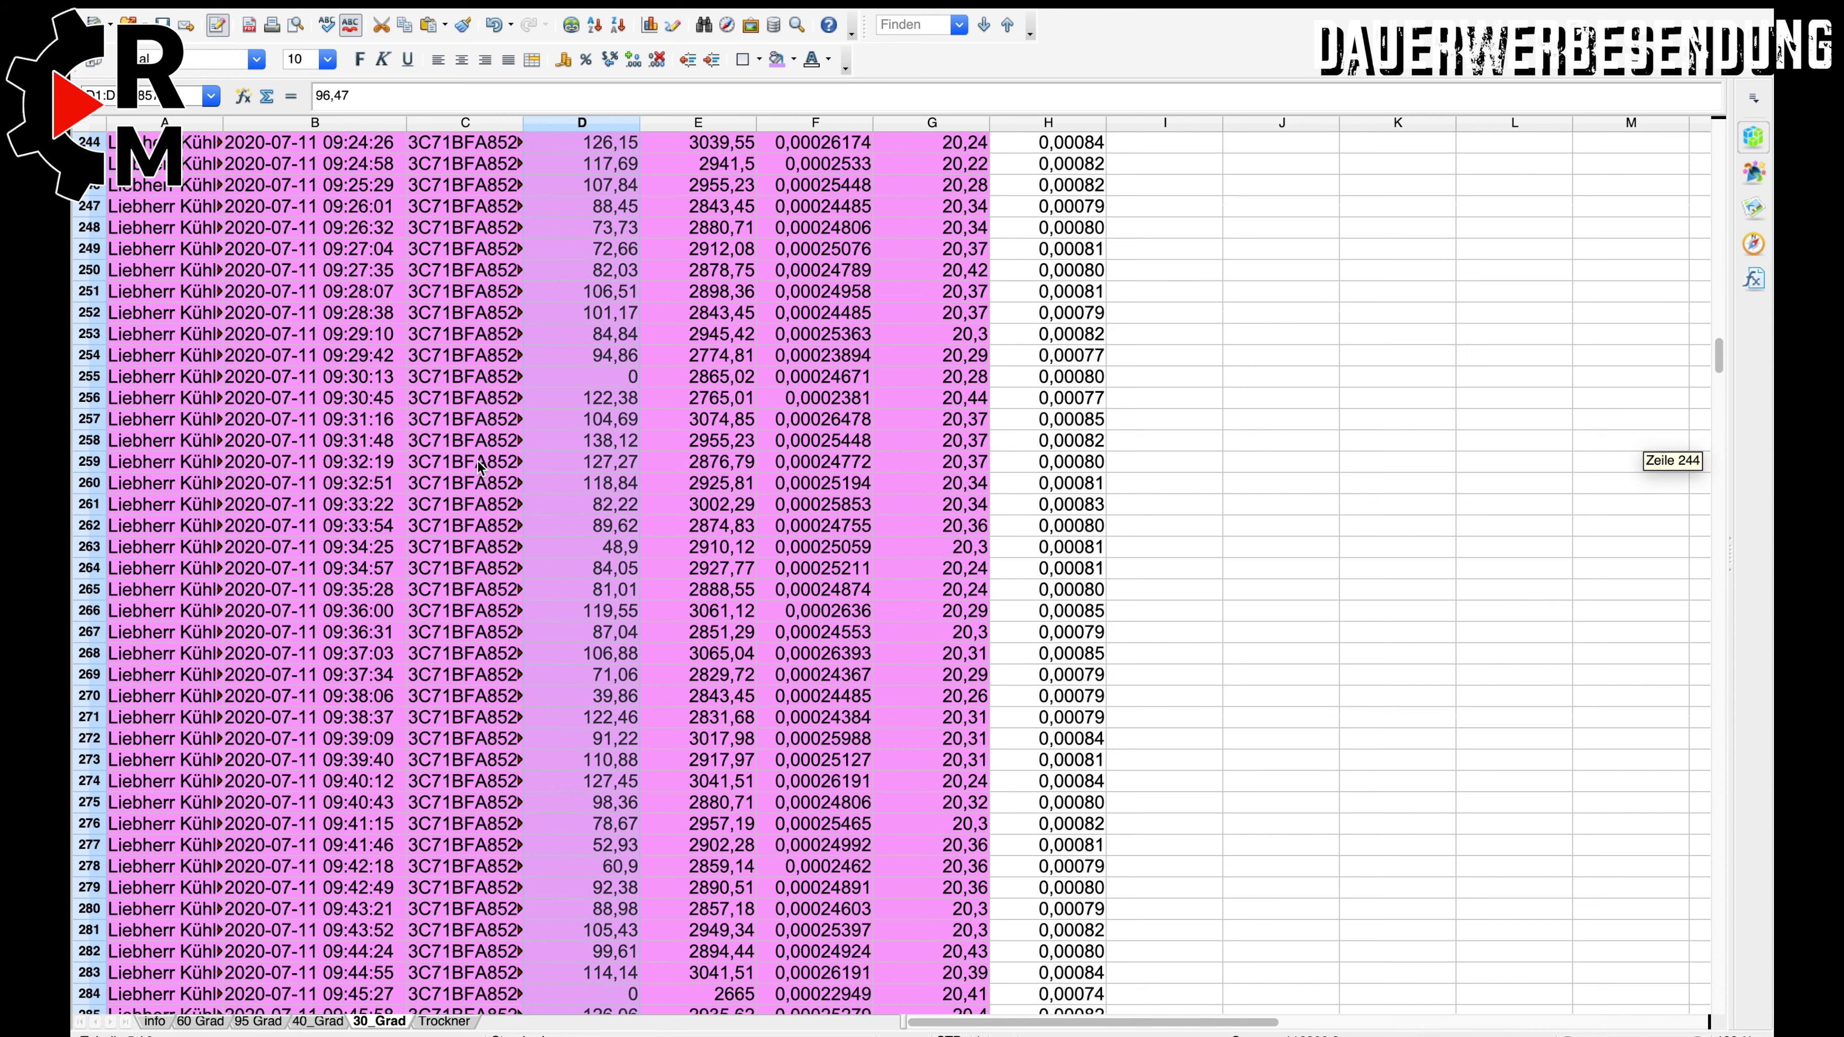
pyautogui.scroll(-17, 481, 467)
pyautogui.scroll(-11, 482, 467)
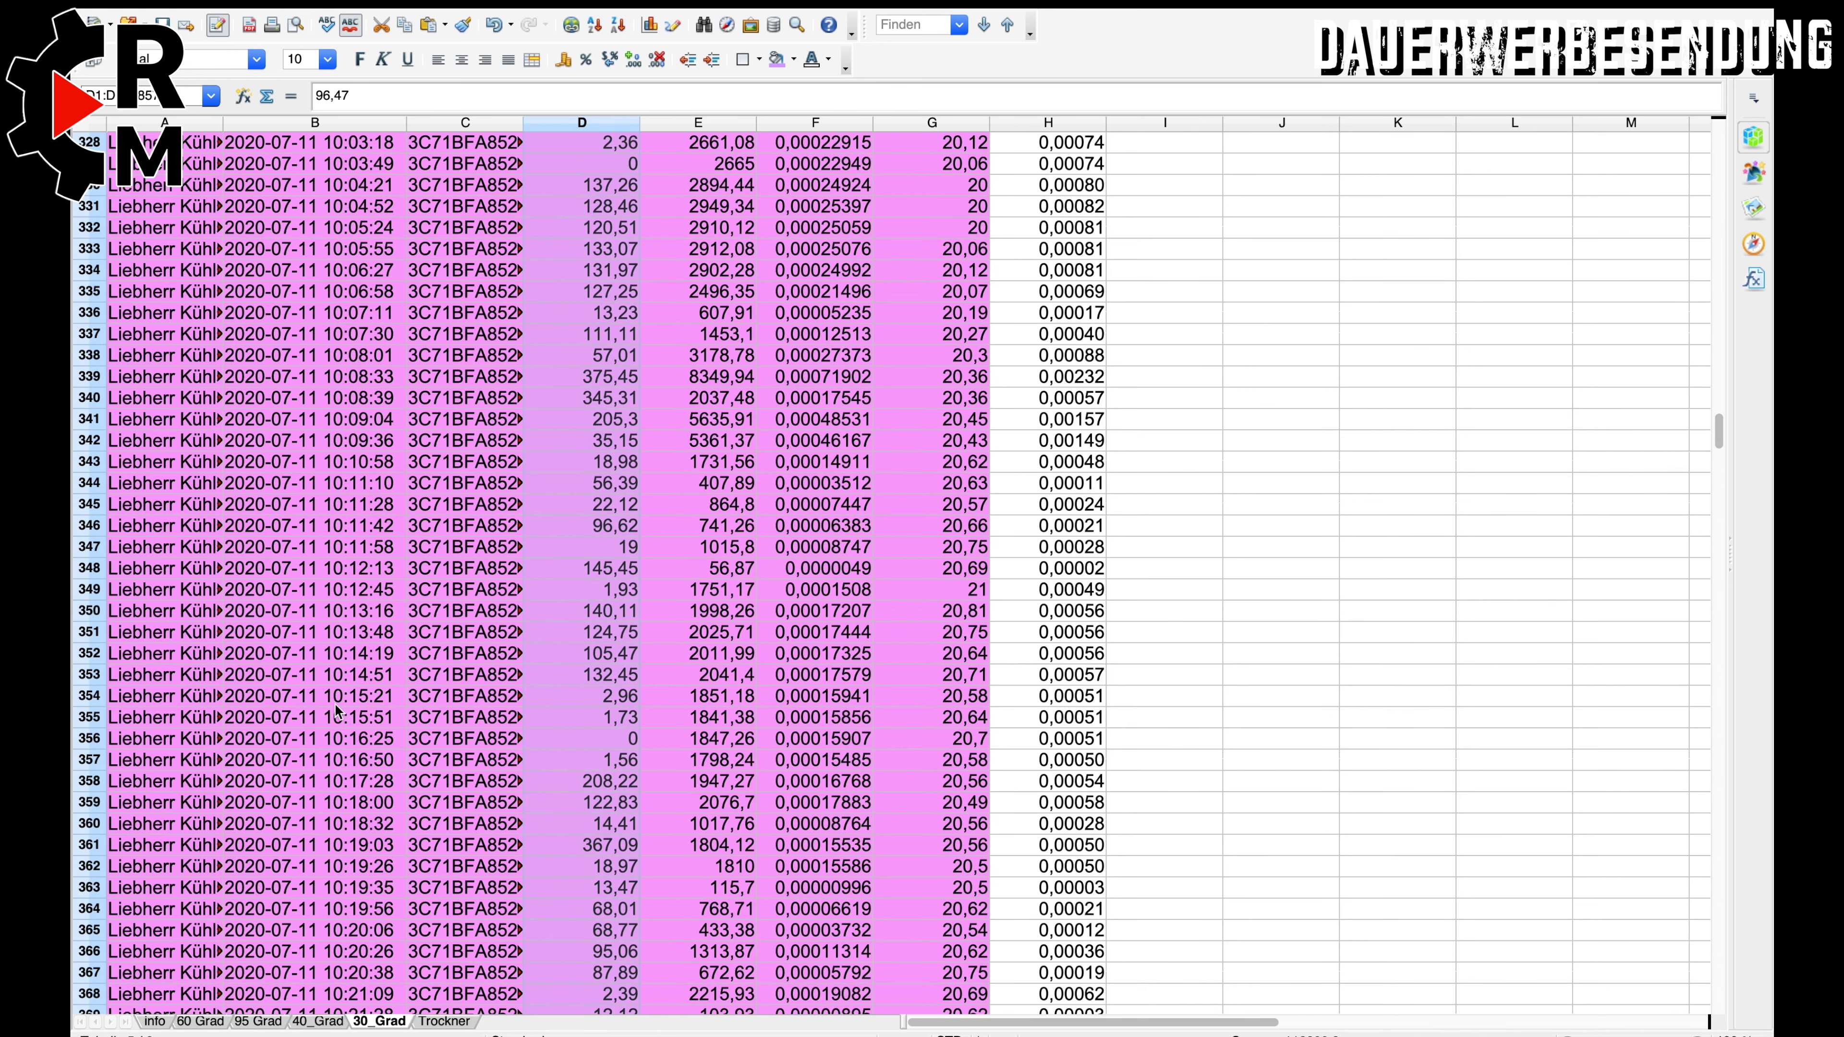
# Return to the info sheet and inspect the Kwh Mit Alfamix formula of the 30 kurz programme in C4.
pyautogui.click(154, 1021)
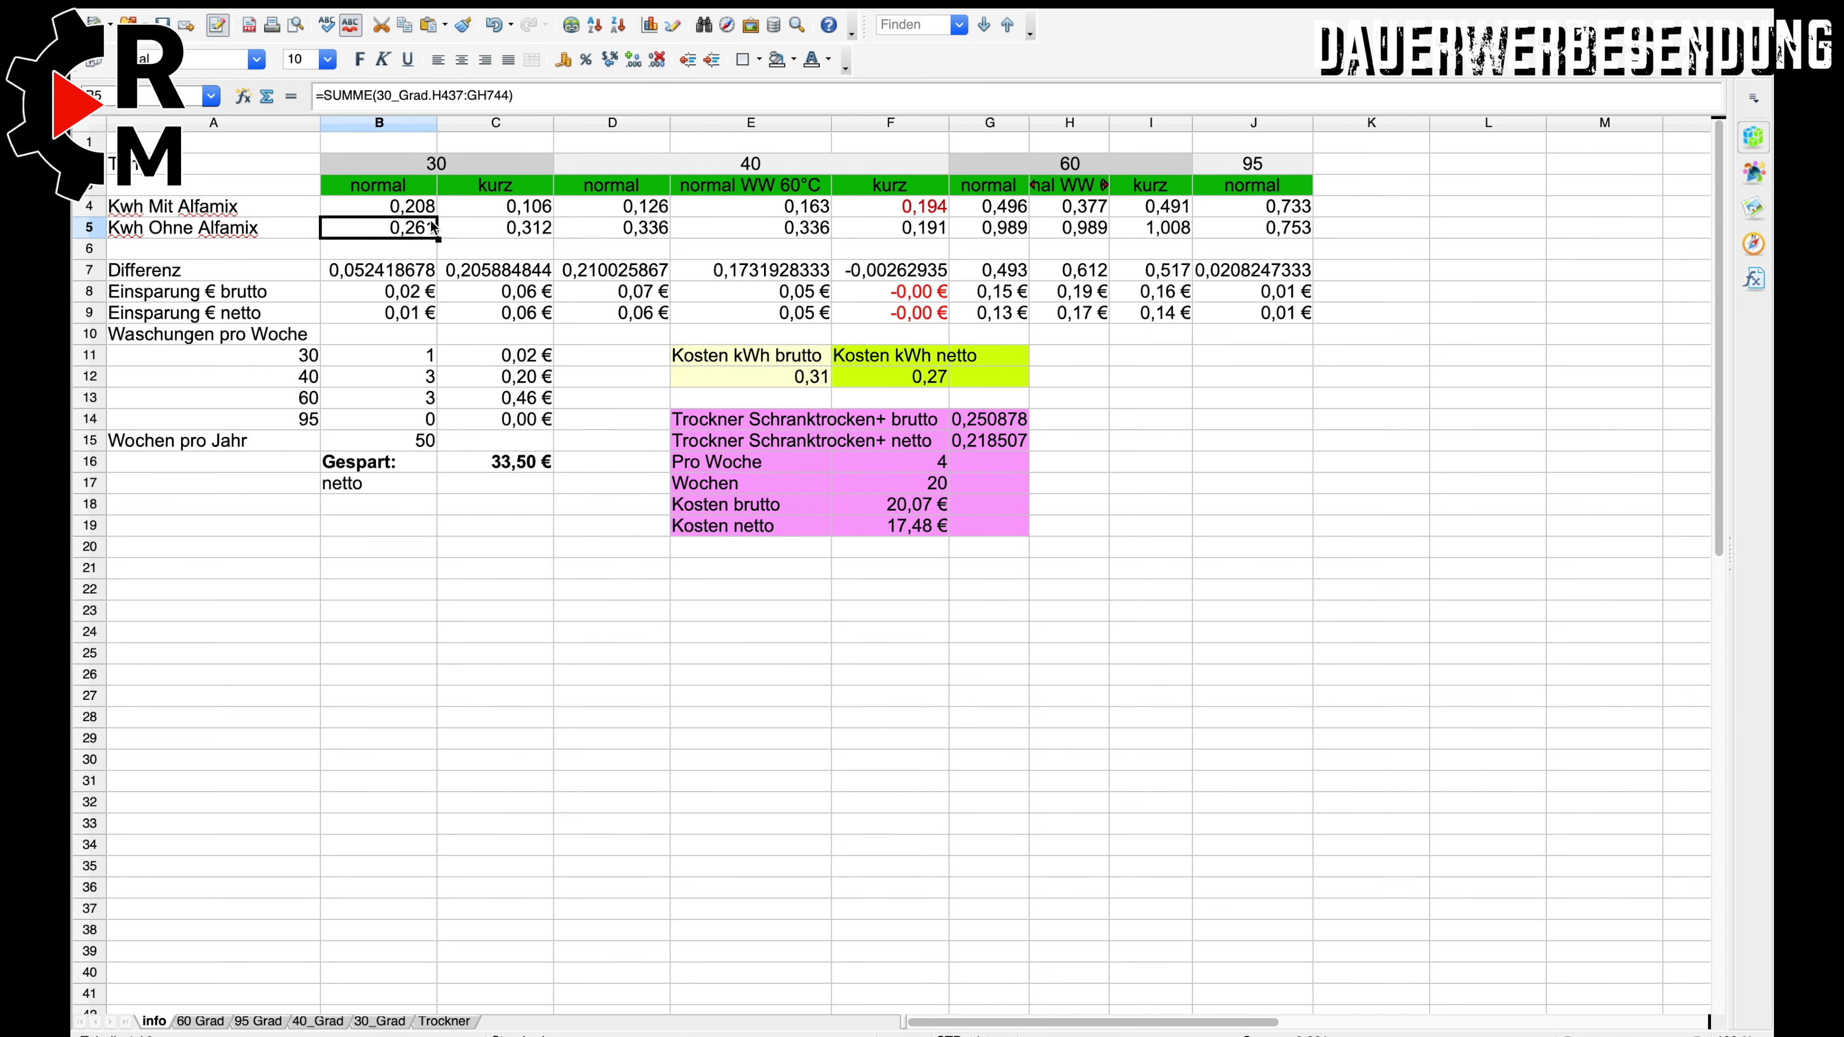
pyautogui.click(884, 122)
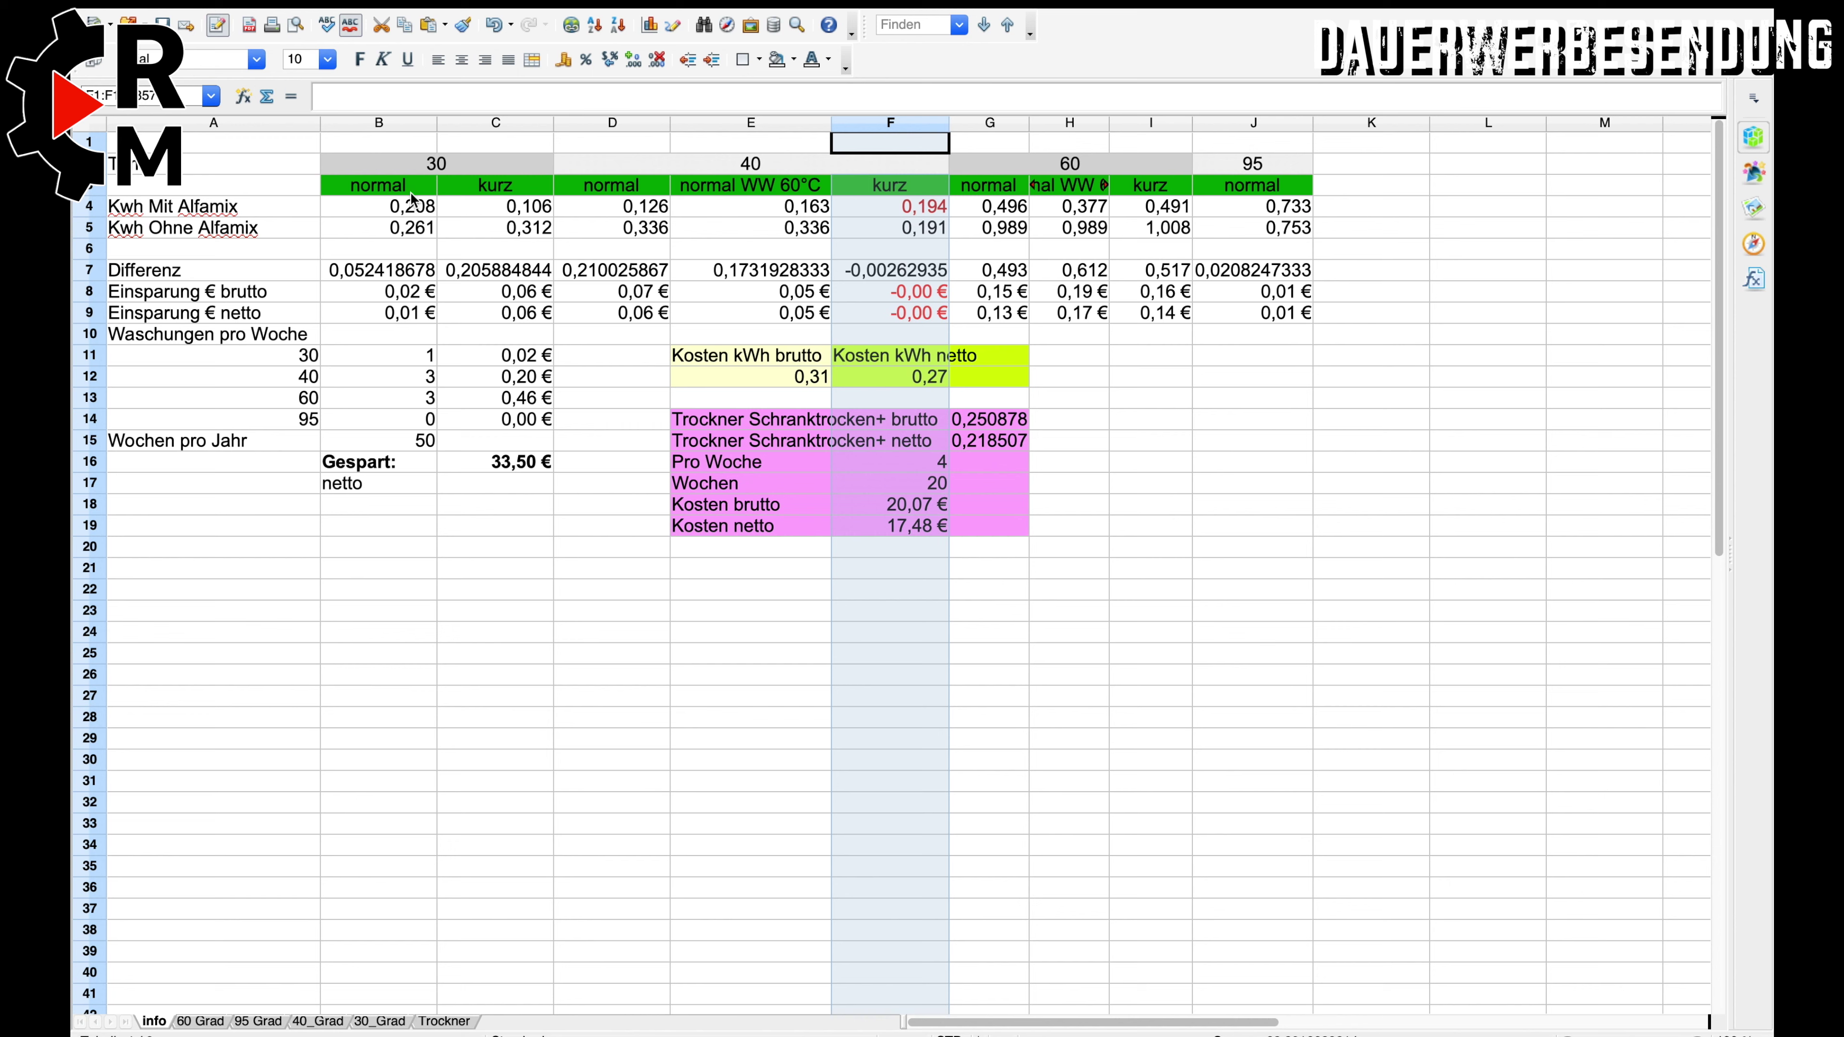
pyautogui.click(477, 187)
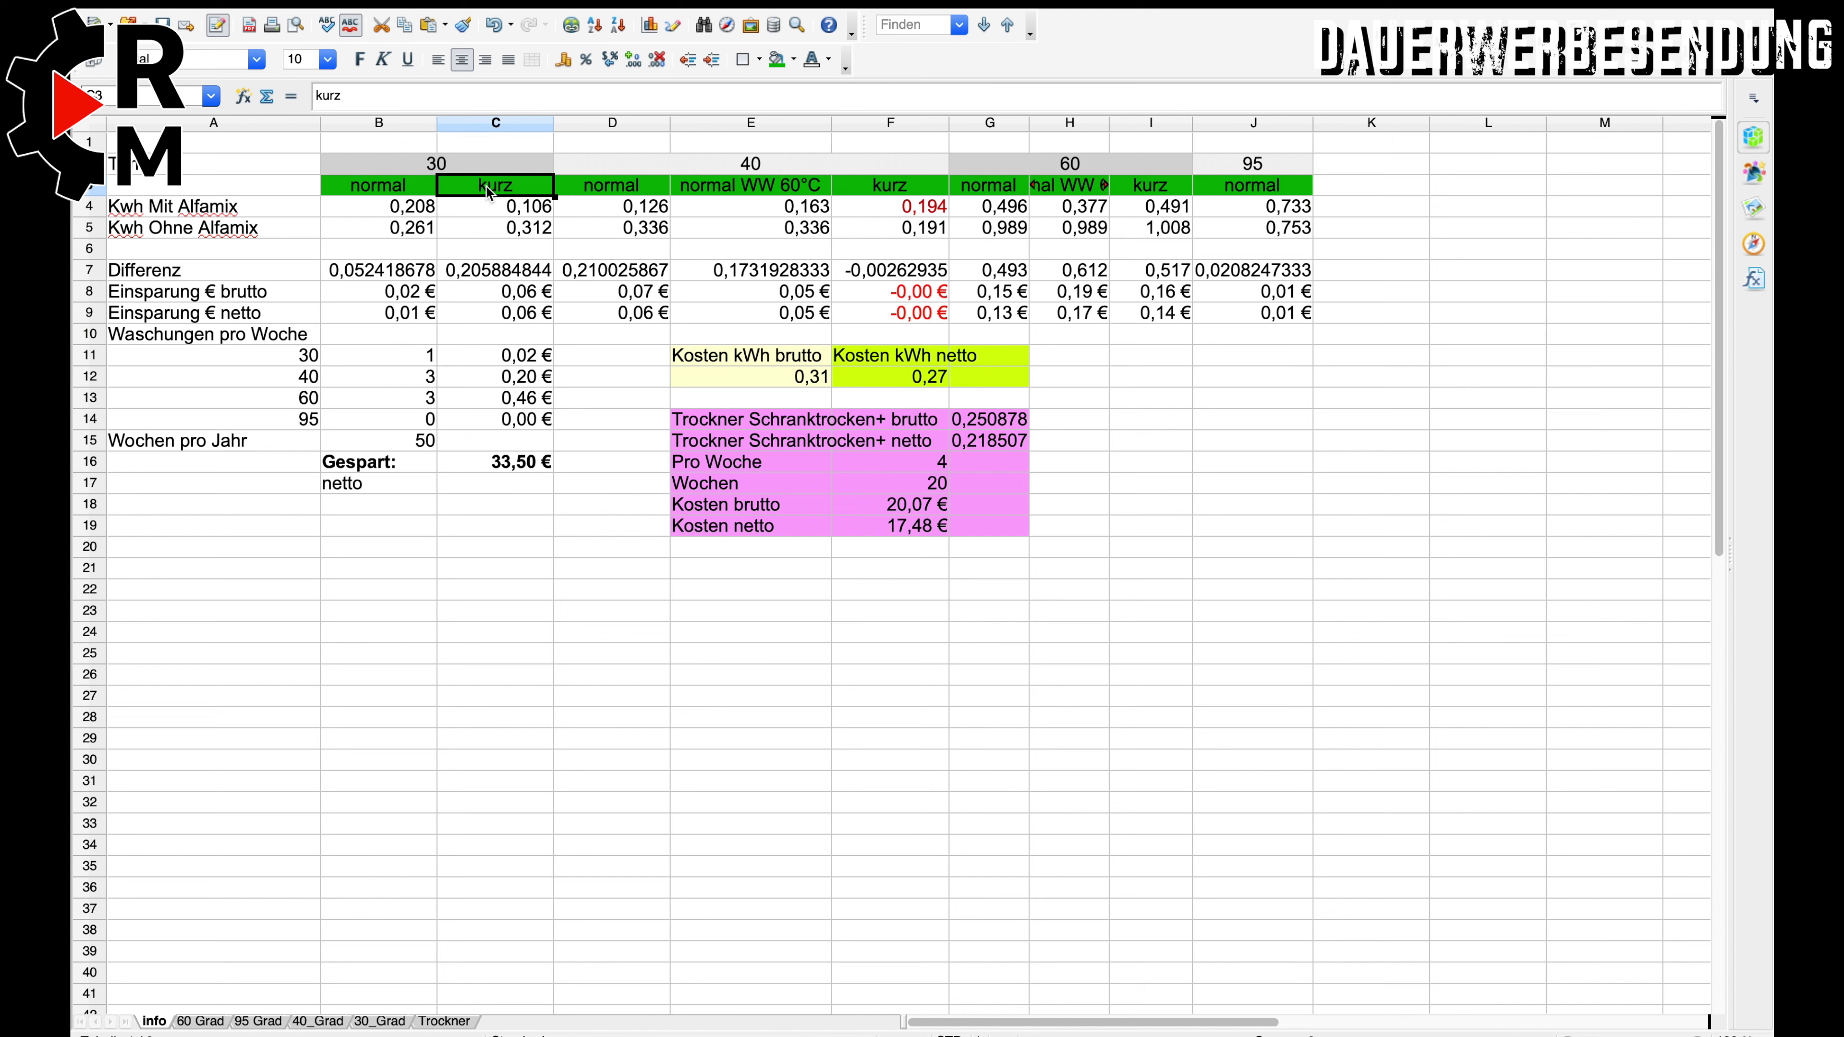
pyautogui.click(494, 209)
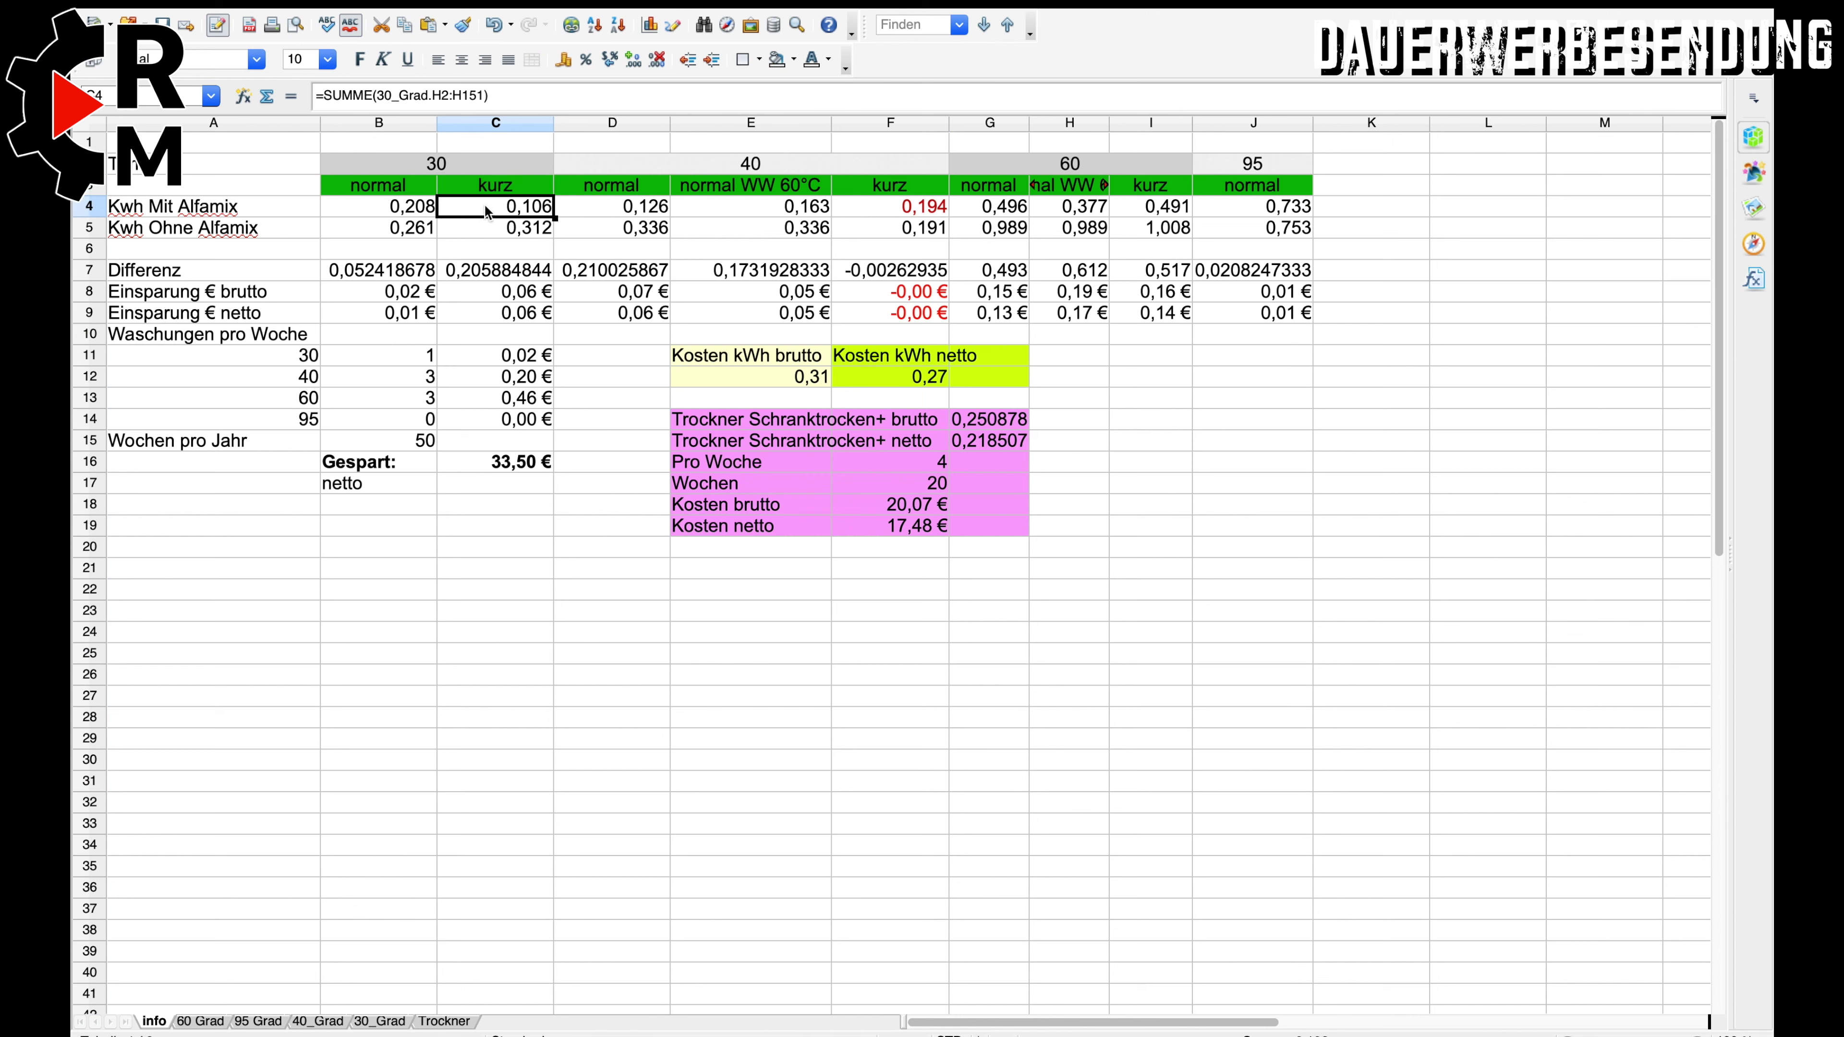
# Compare the Differenz formulas of the 30 normal and 30 kurz programmes in B7 and C7.
pyautogui.click(473, 269)
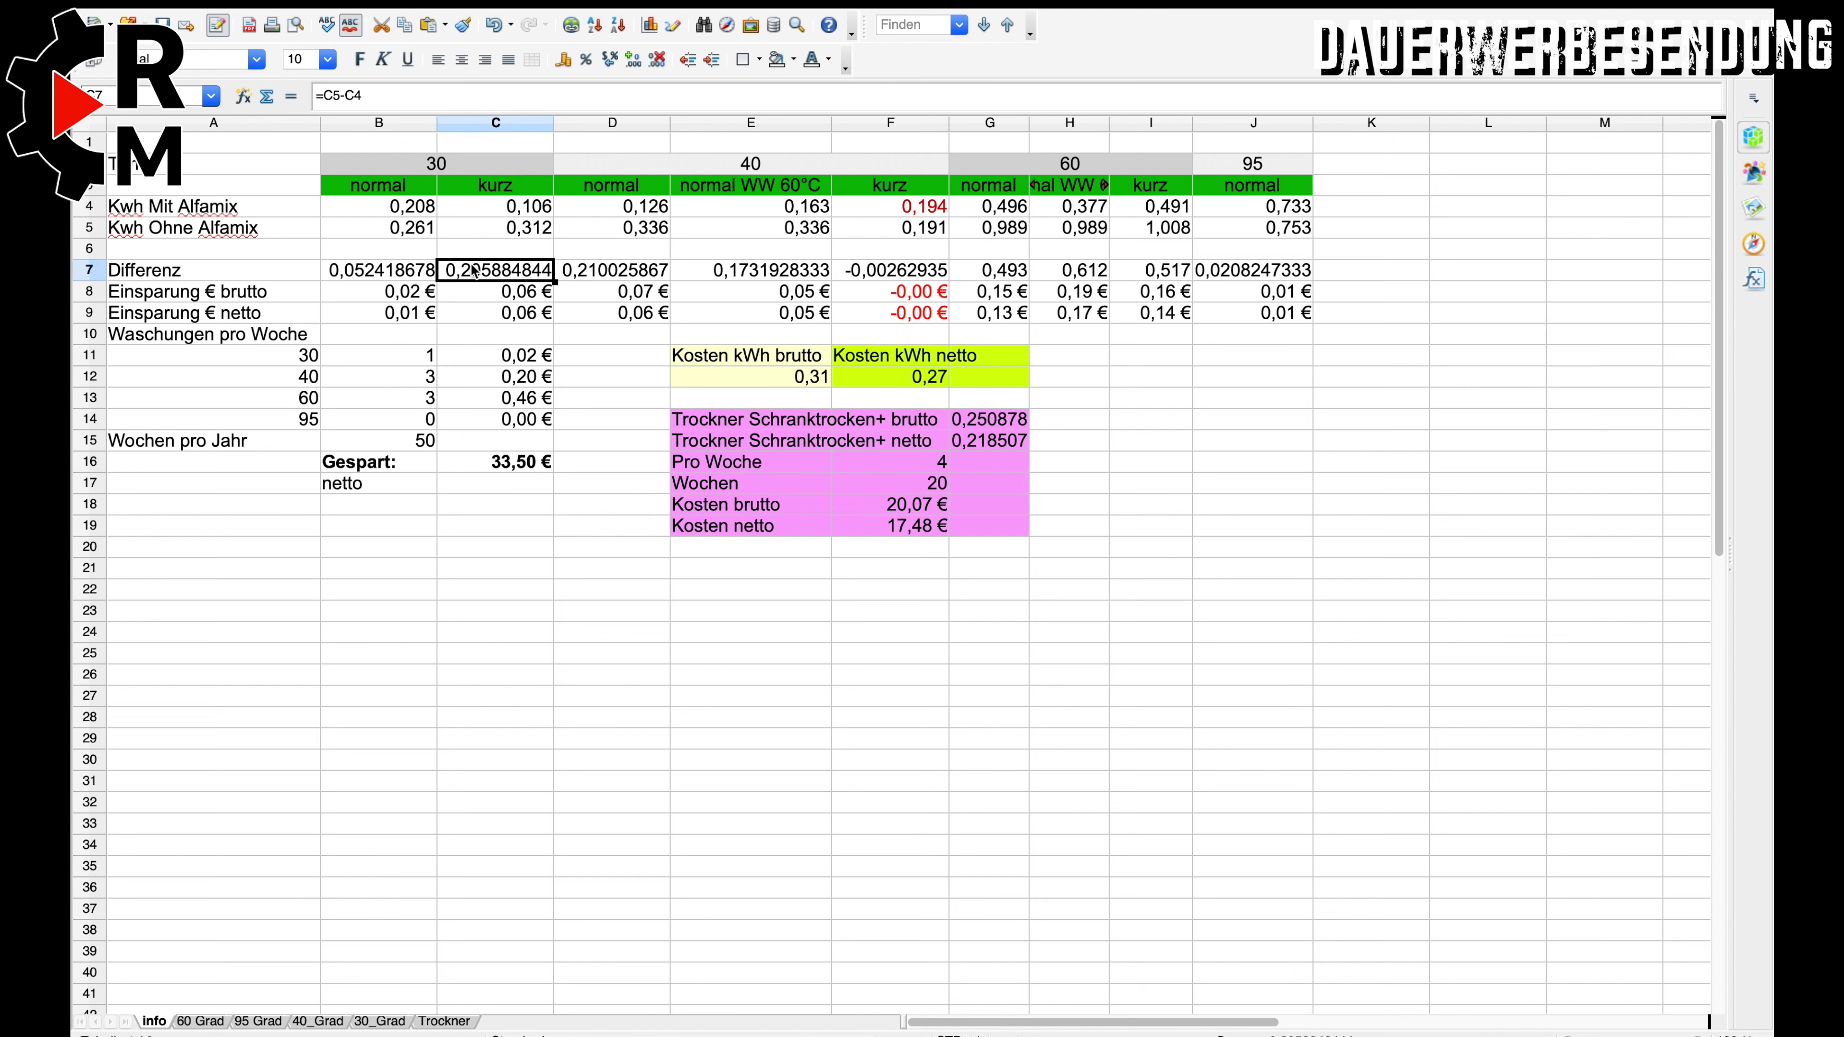
pyautogui.click(366, 274)
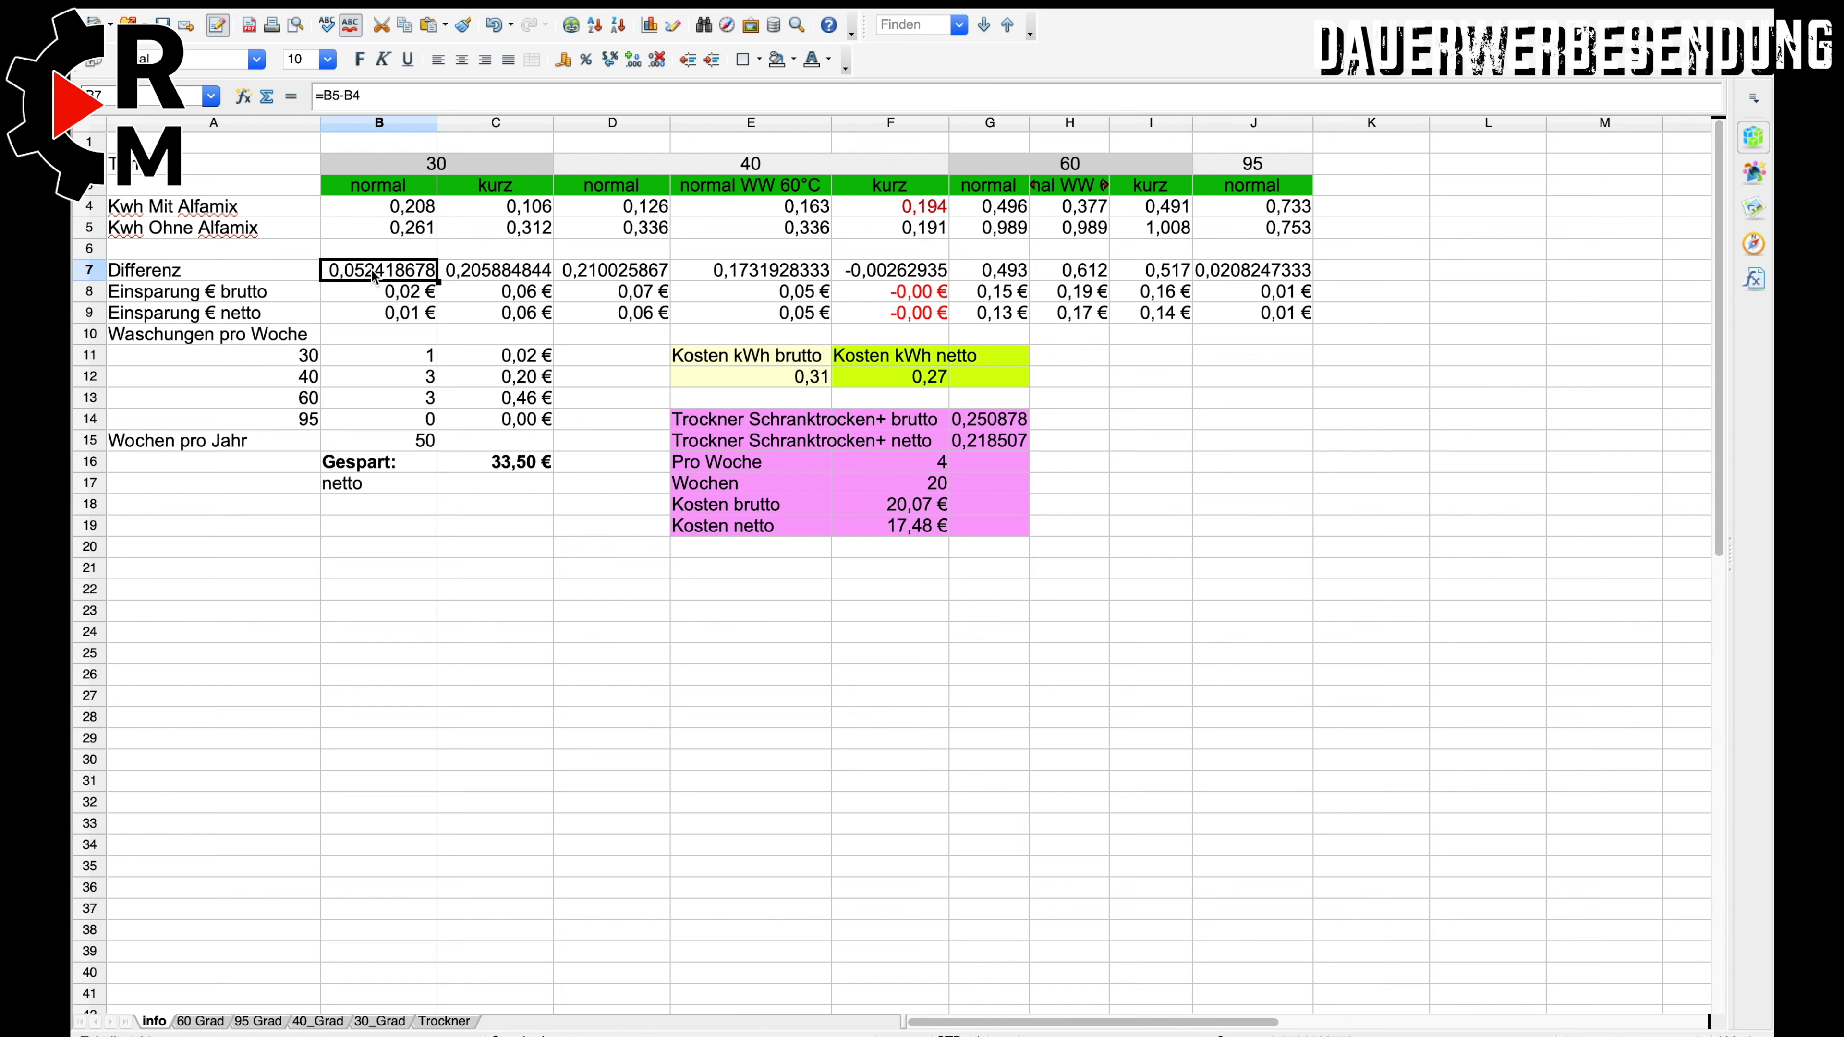
pyautogui.click(484, 270)
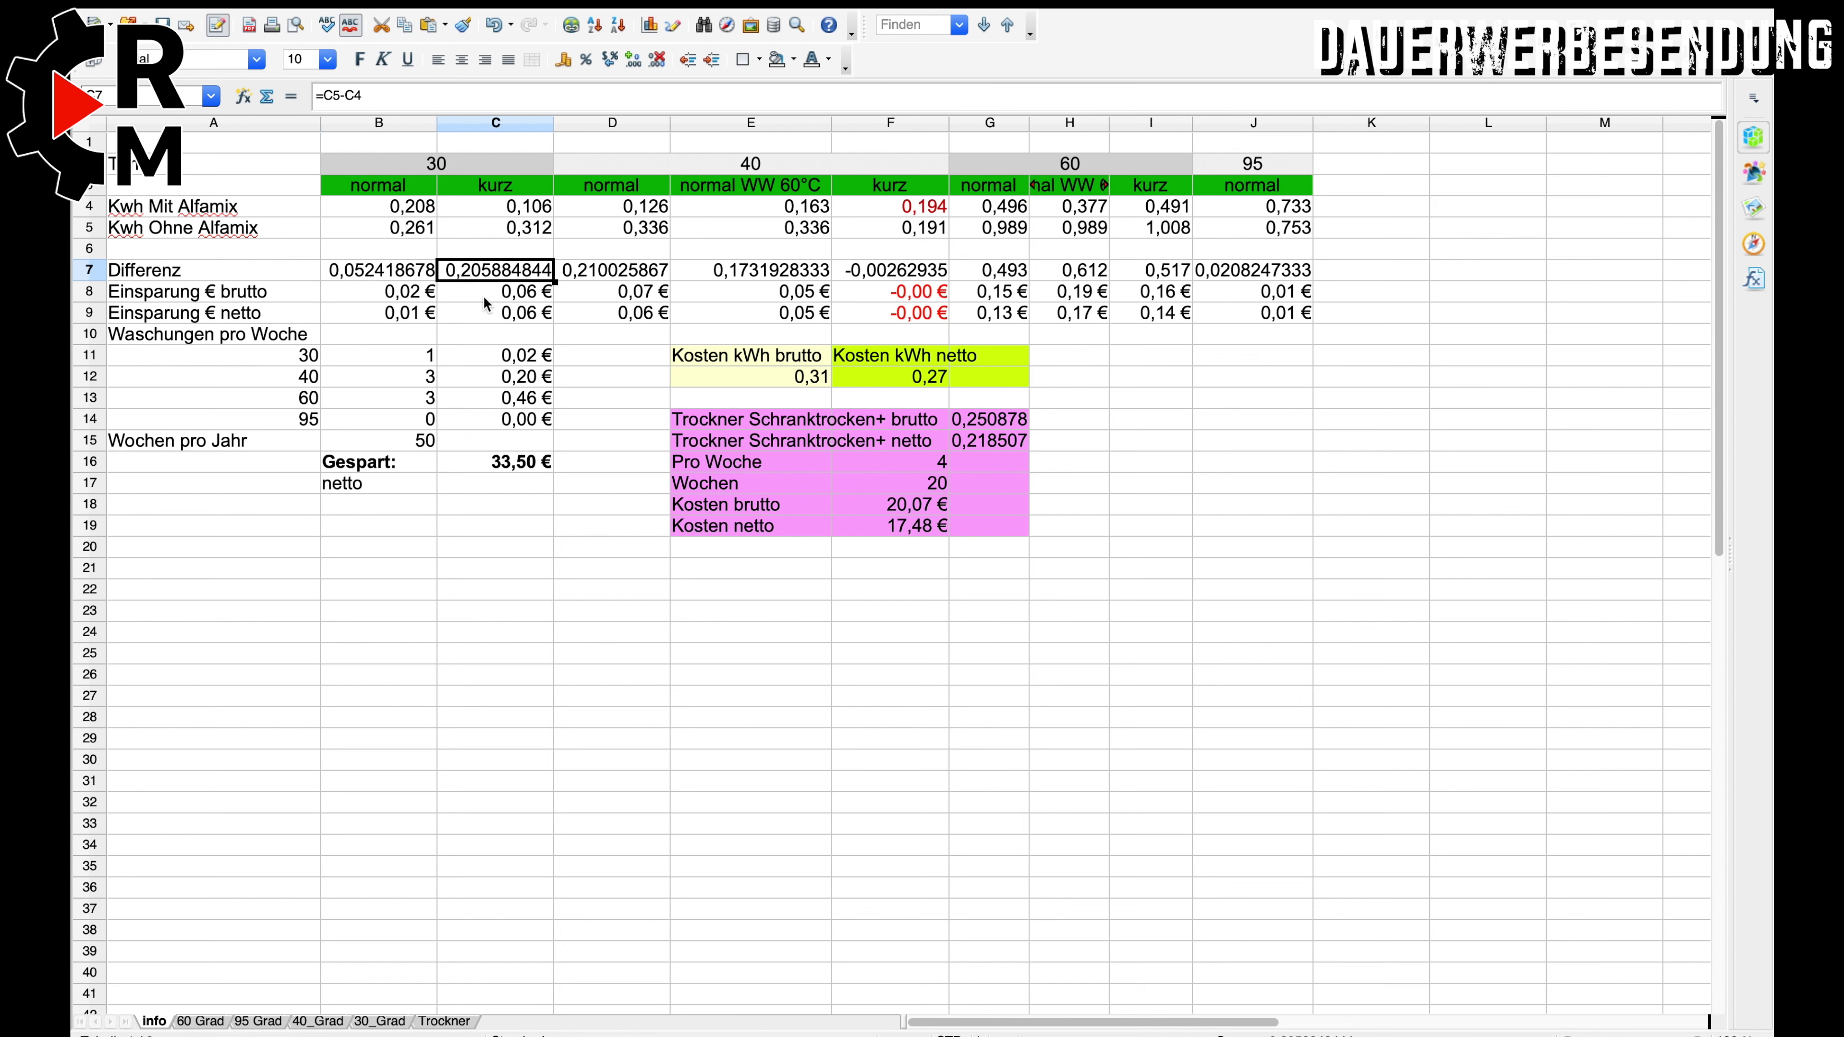
pyautogui.click(352, 273)
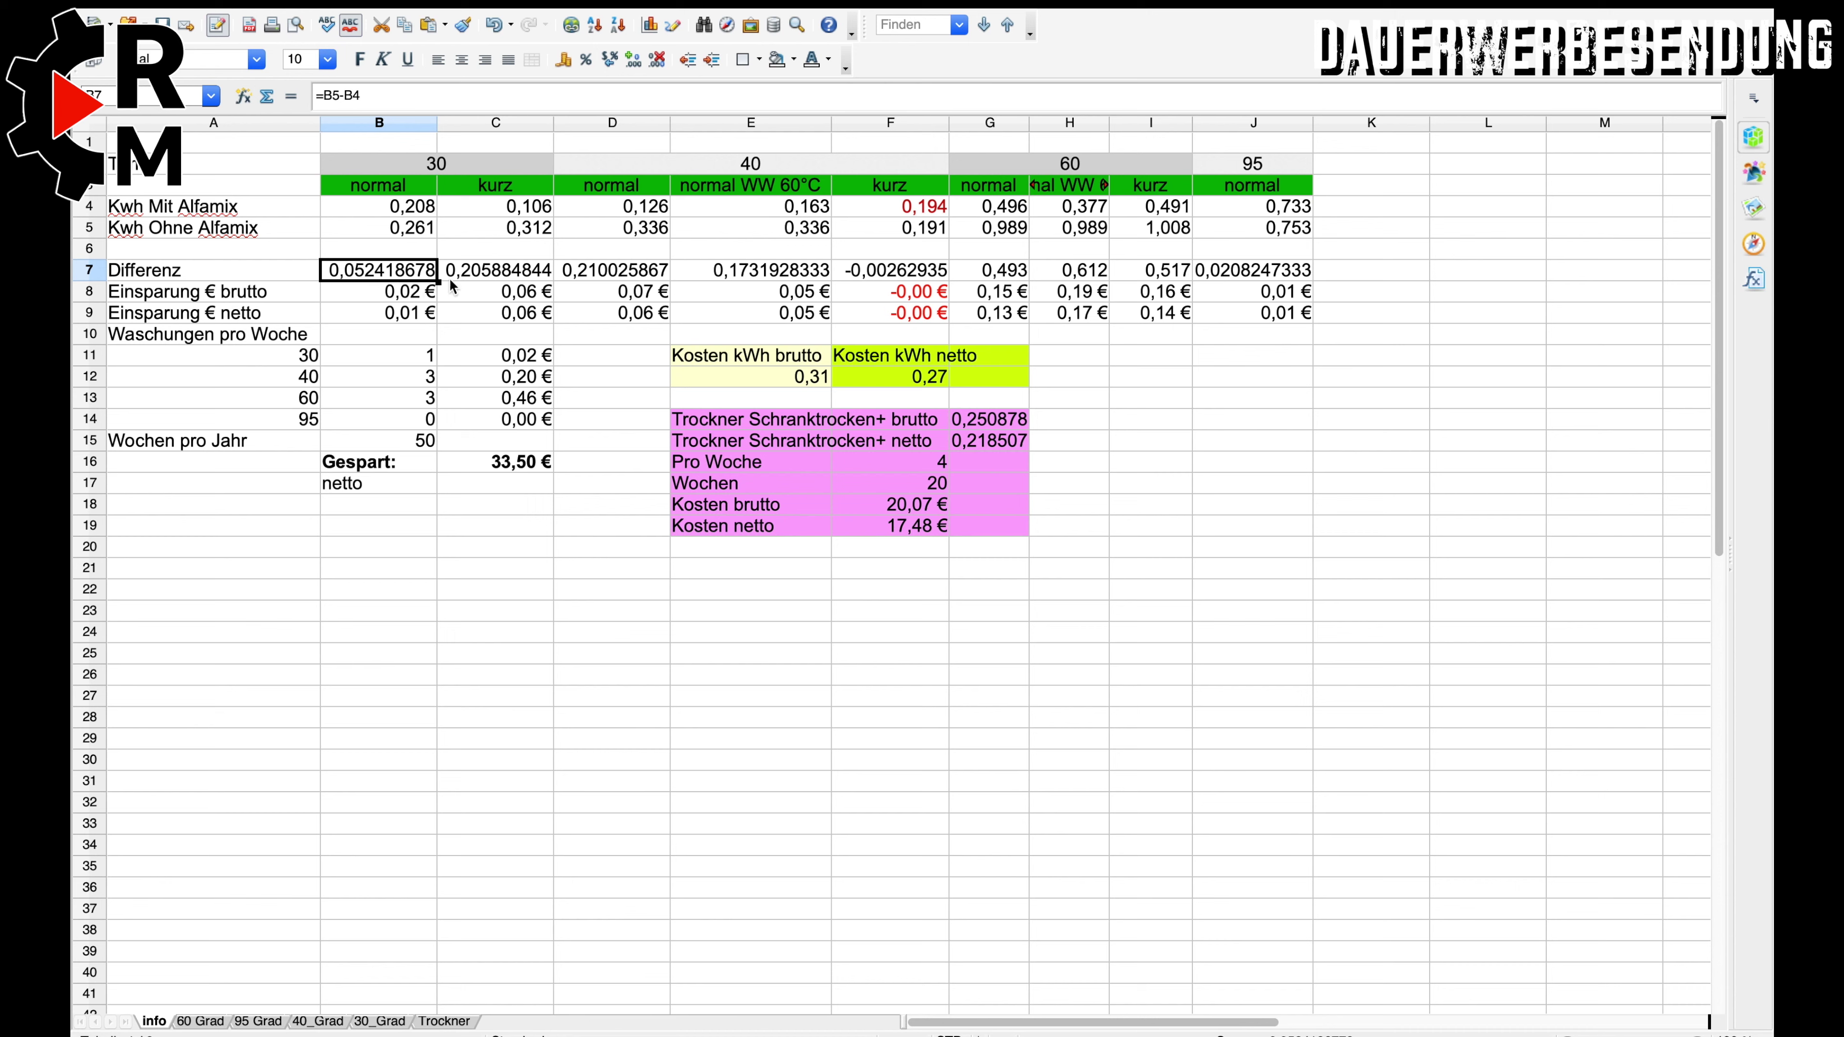
pyautogui.click(478, 274)
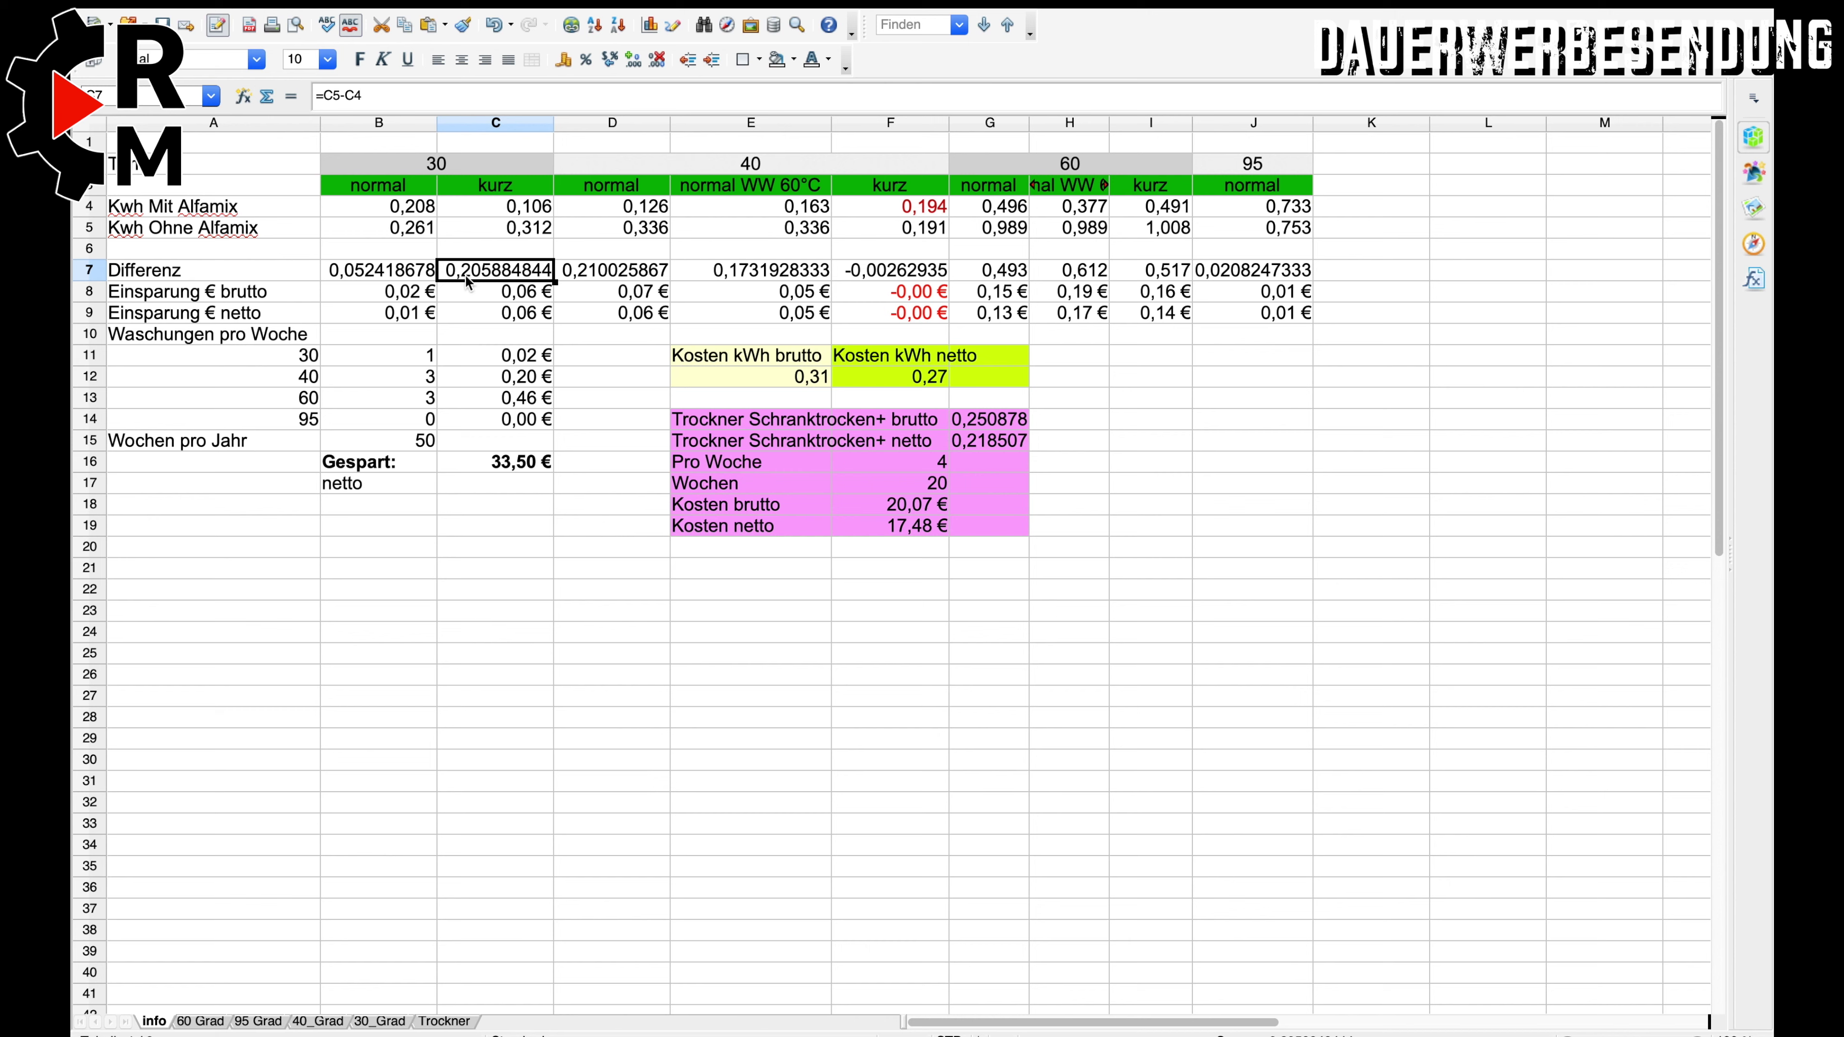
# Change the weekly 30-degree saving formula in C11 to =B11*C8 so it uses the kurz programme's gross saving.
pyautogui.click(487, 356)
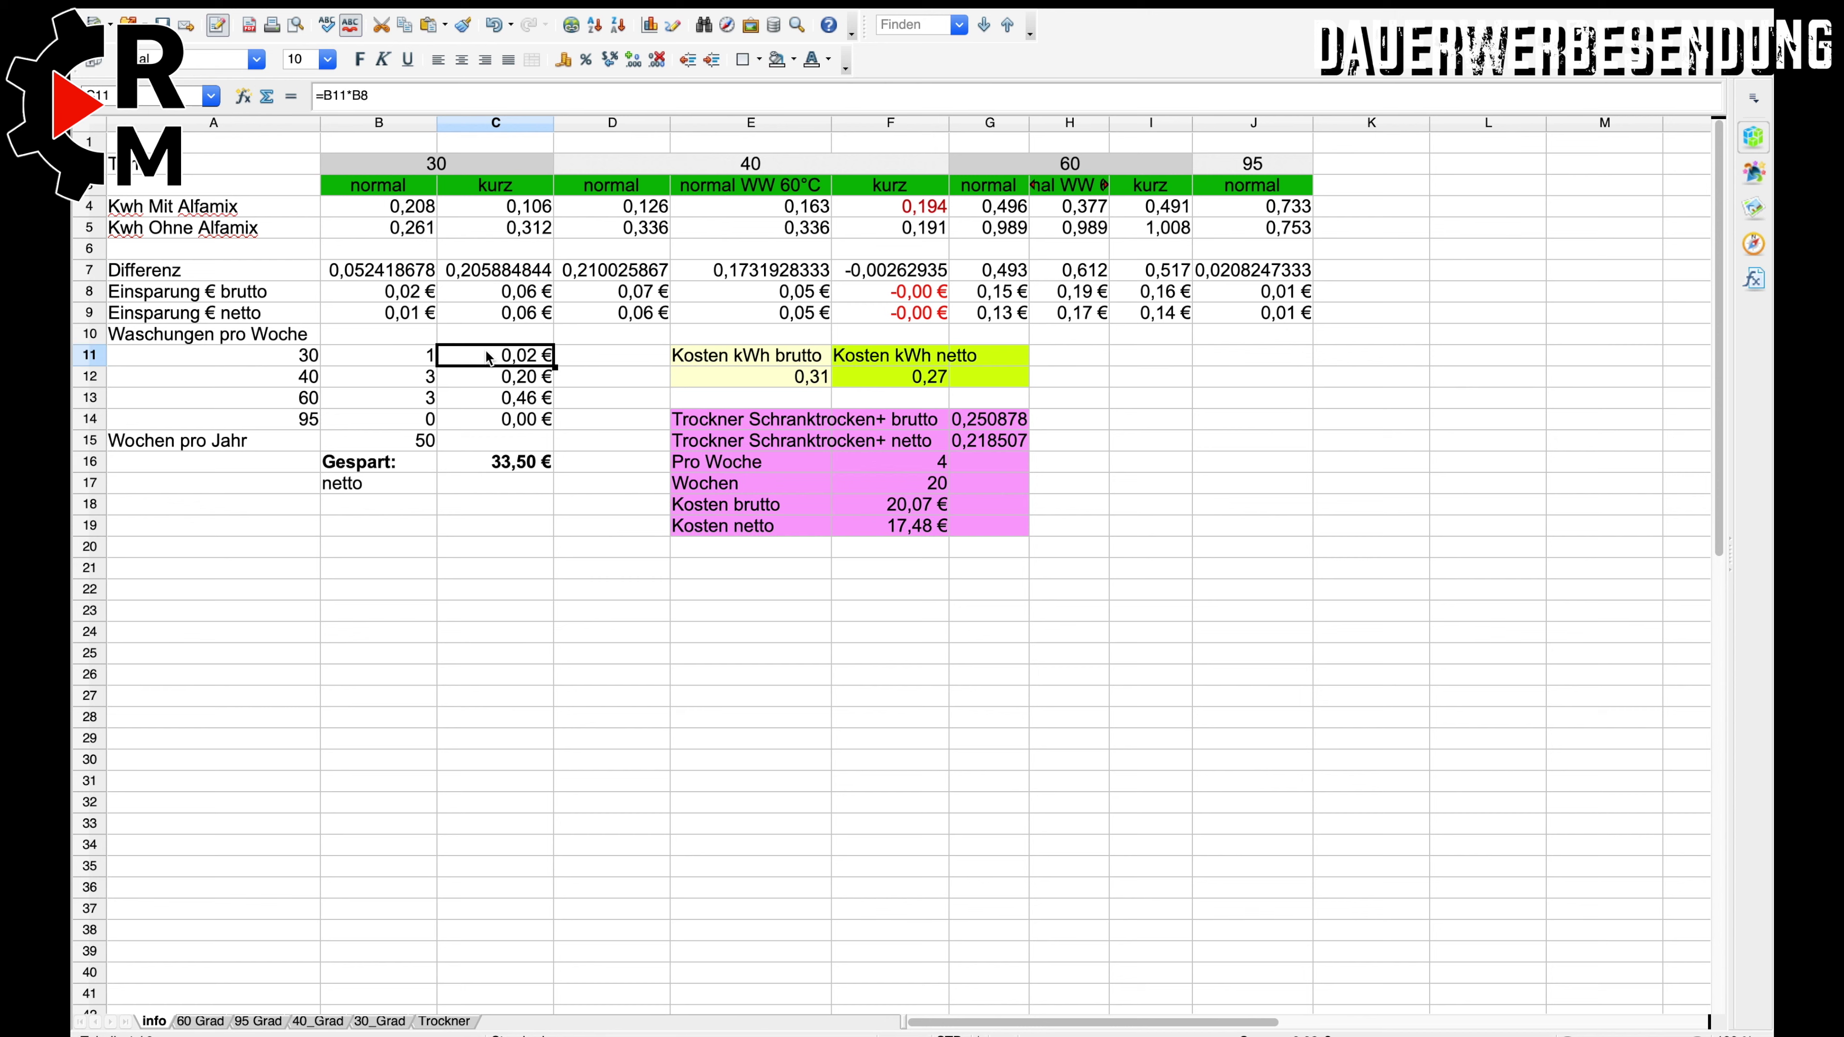
pyautogui.doubleClick(487, 356)
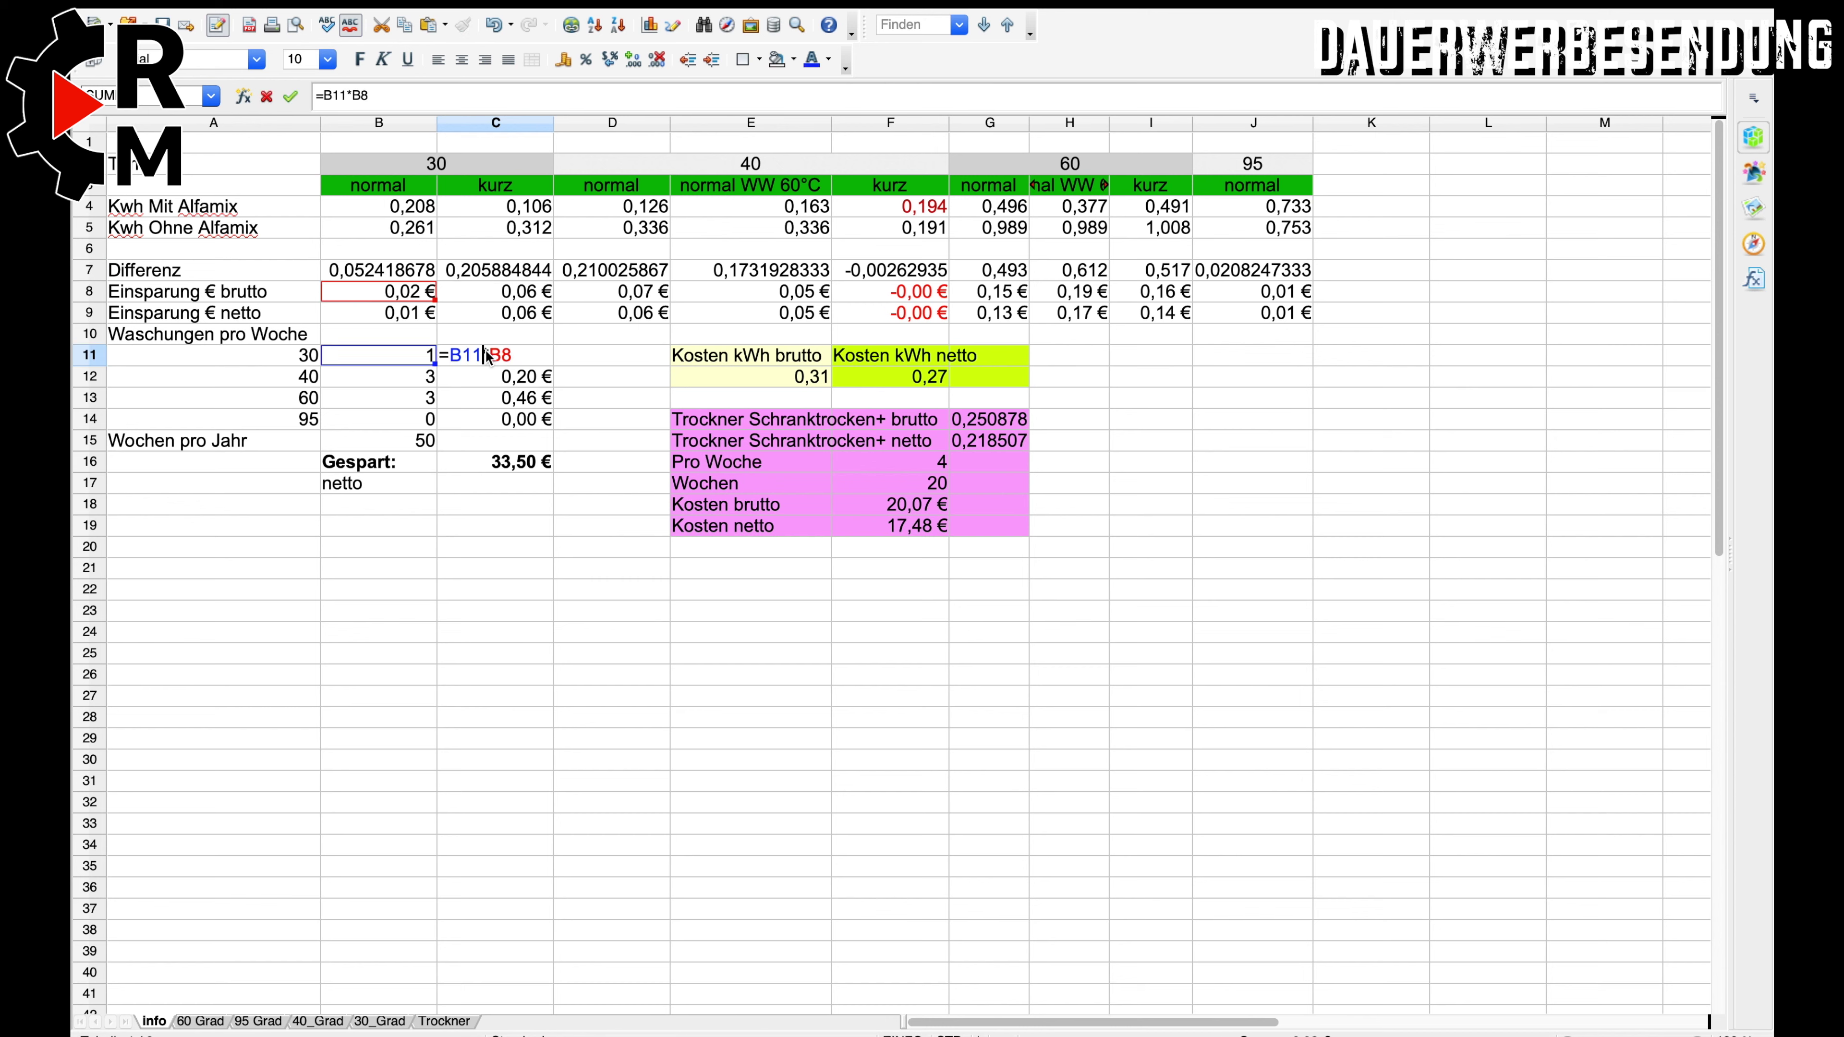
pyautogui.press('Escape')
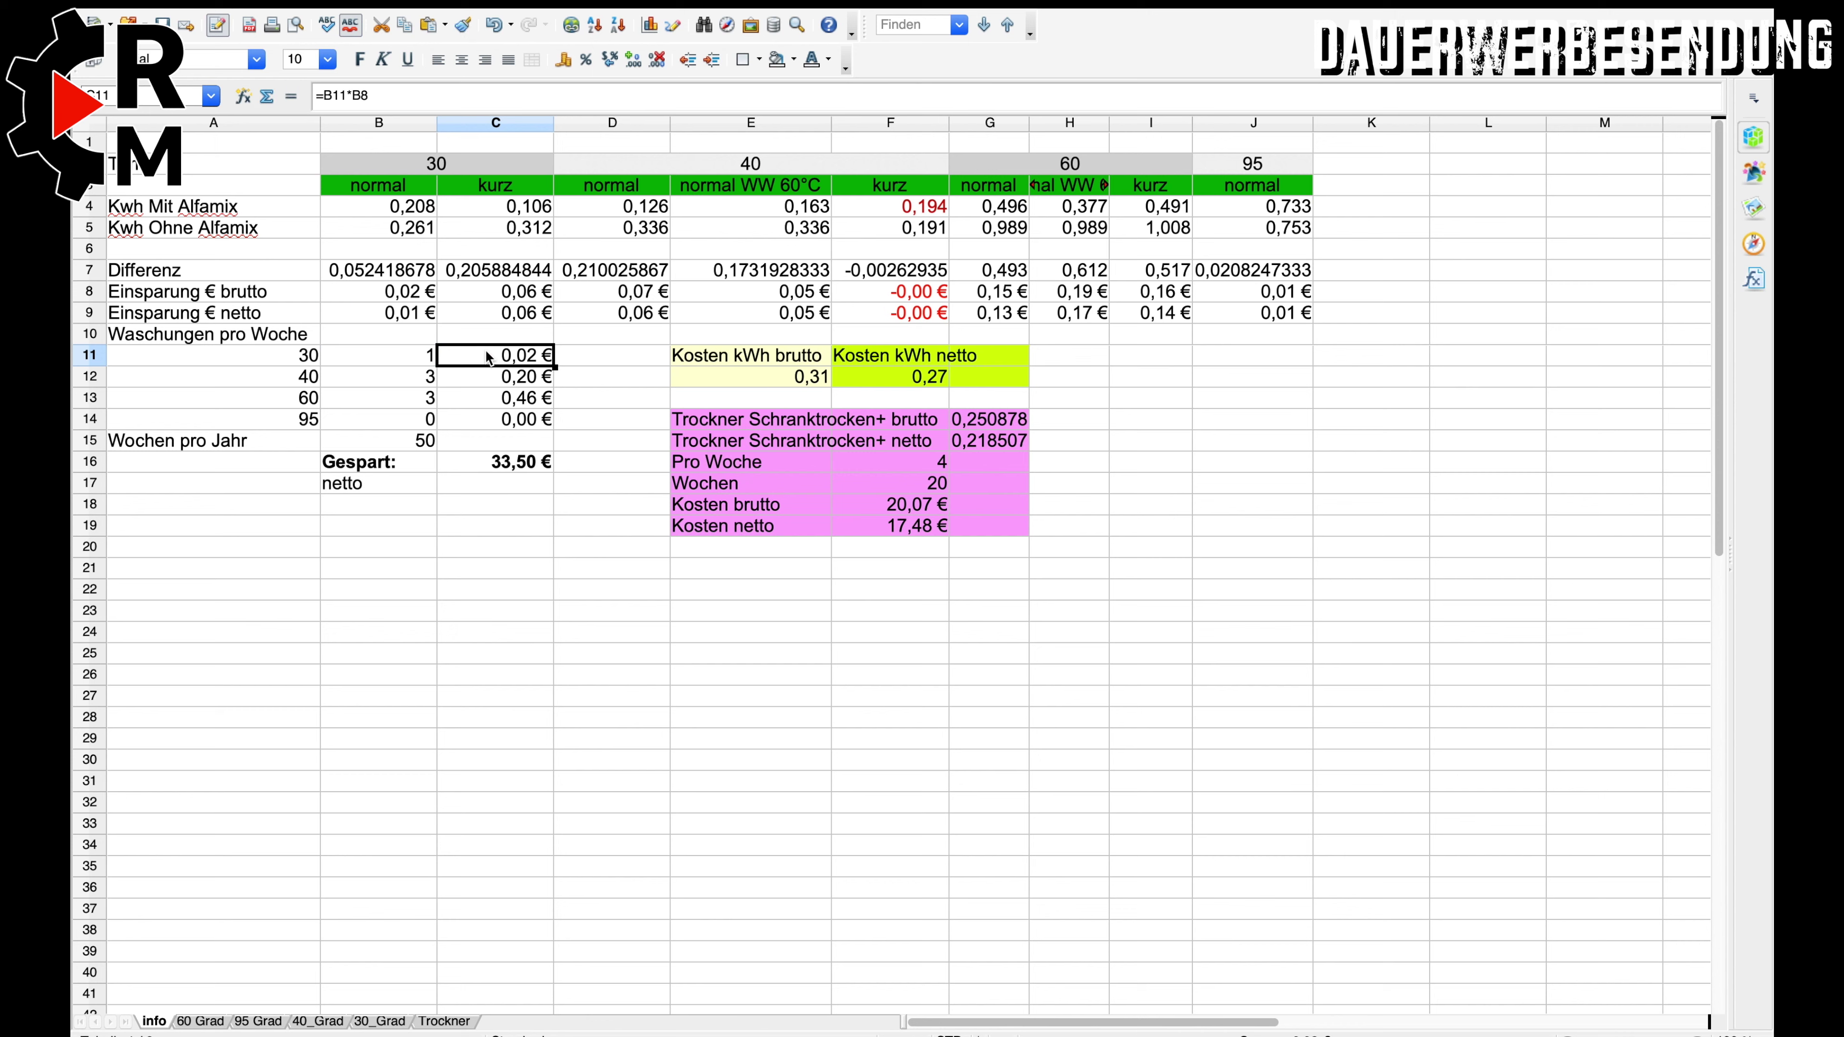
pyautogui.doubleClick(487, 356)
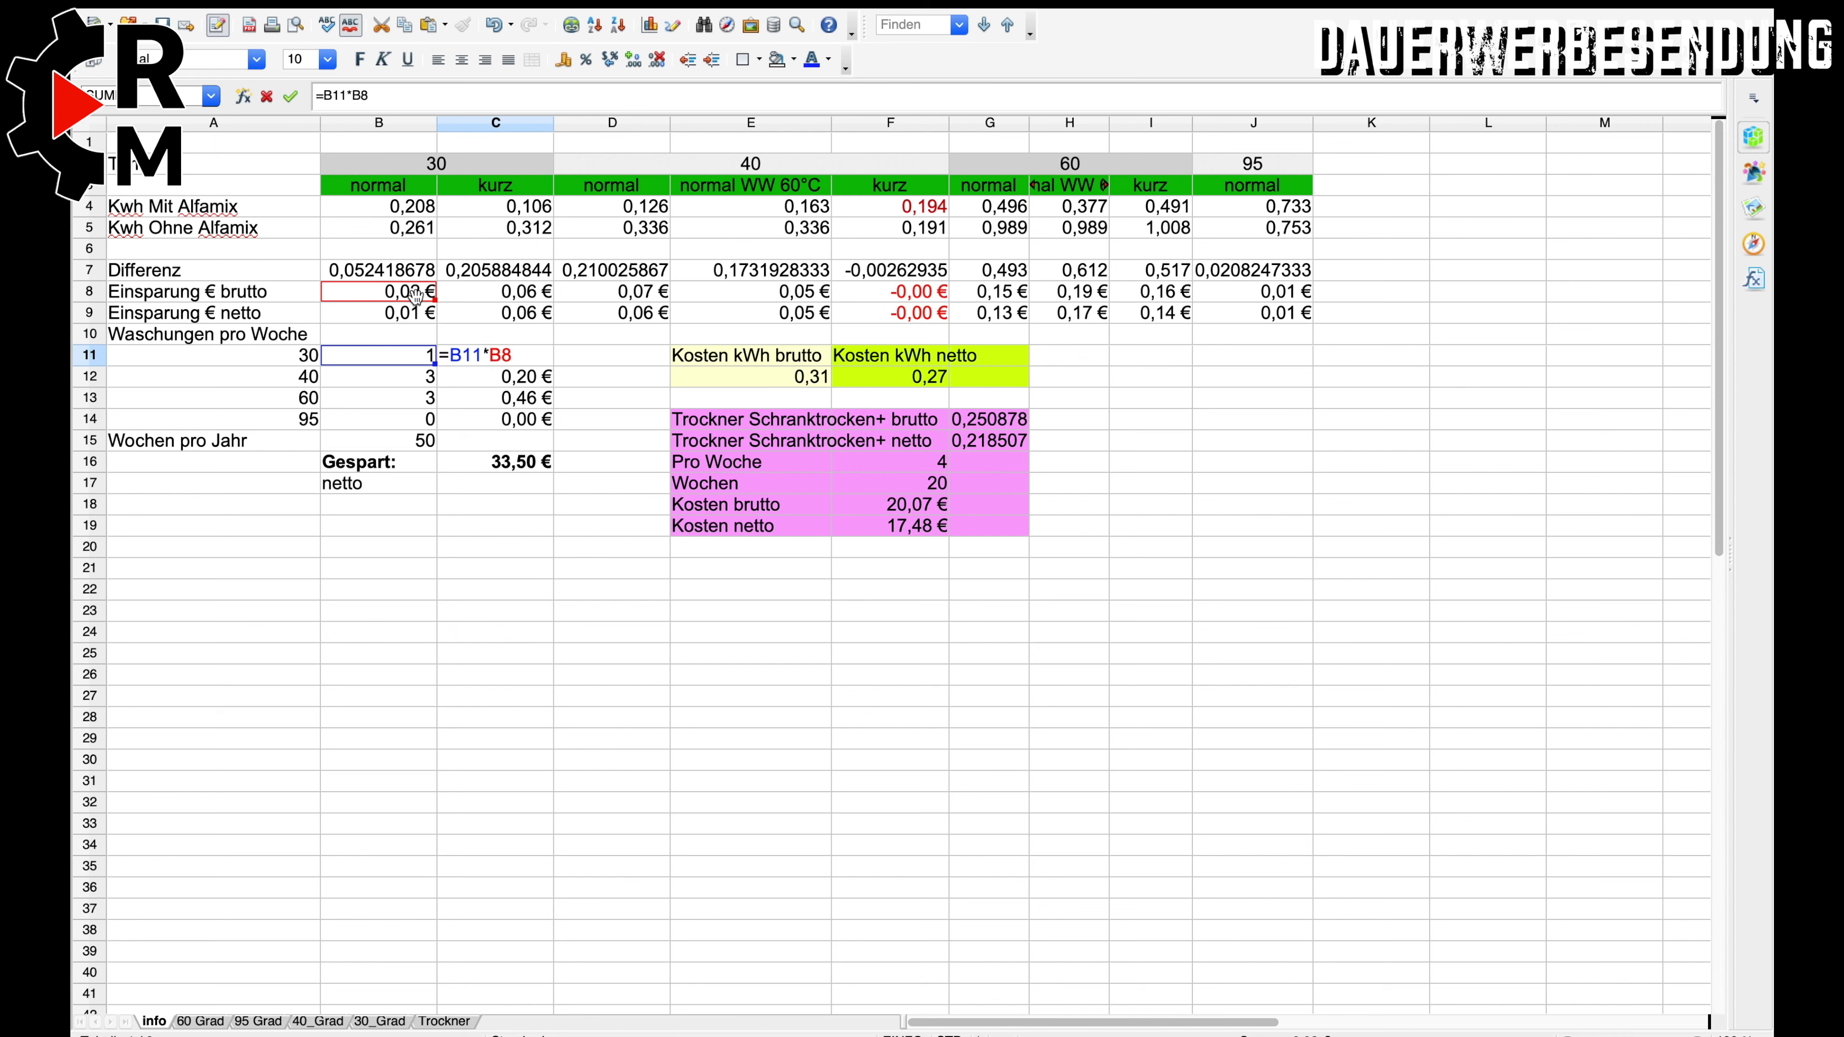
pyautogui.moveTo(415, 295); pyautogui.dragTo(482, 298)
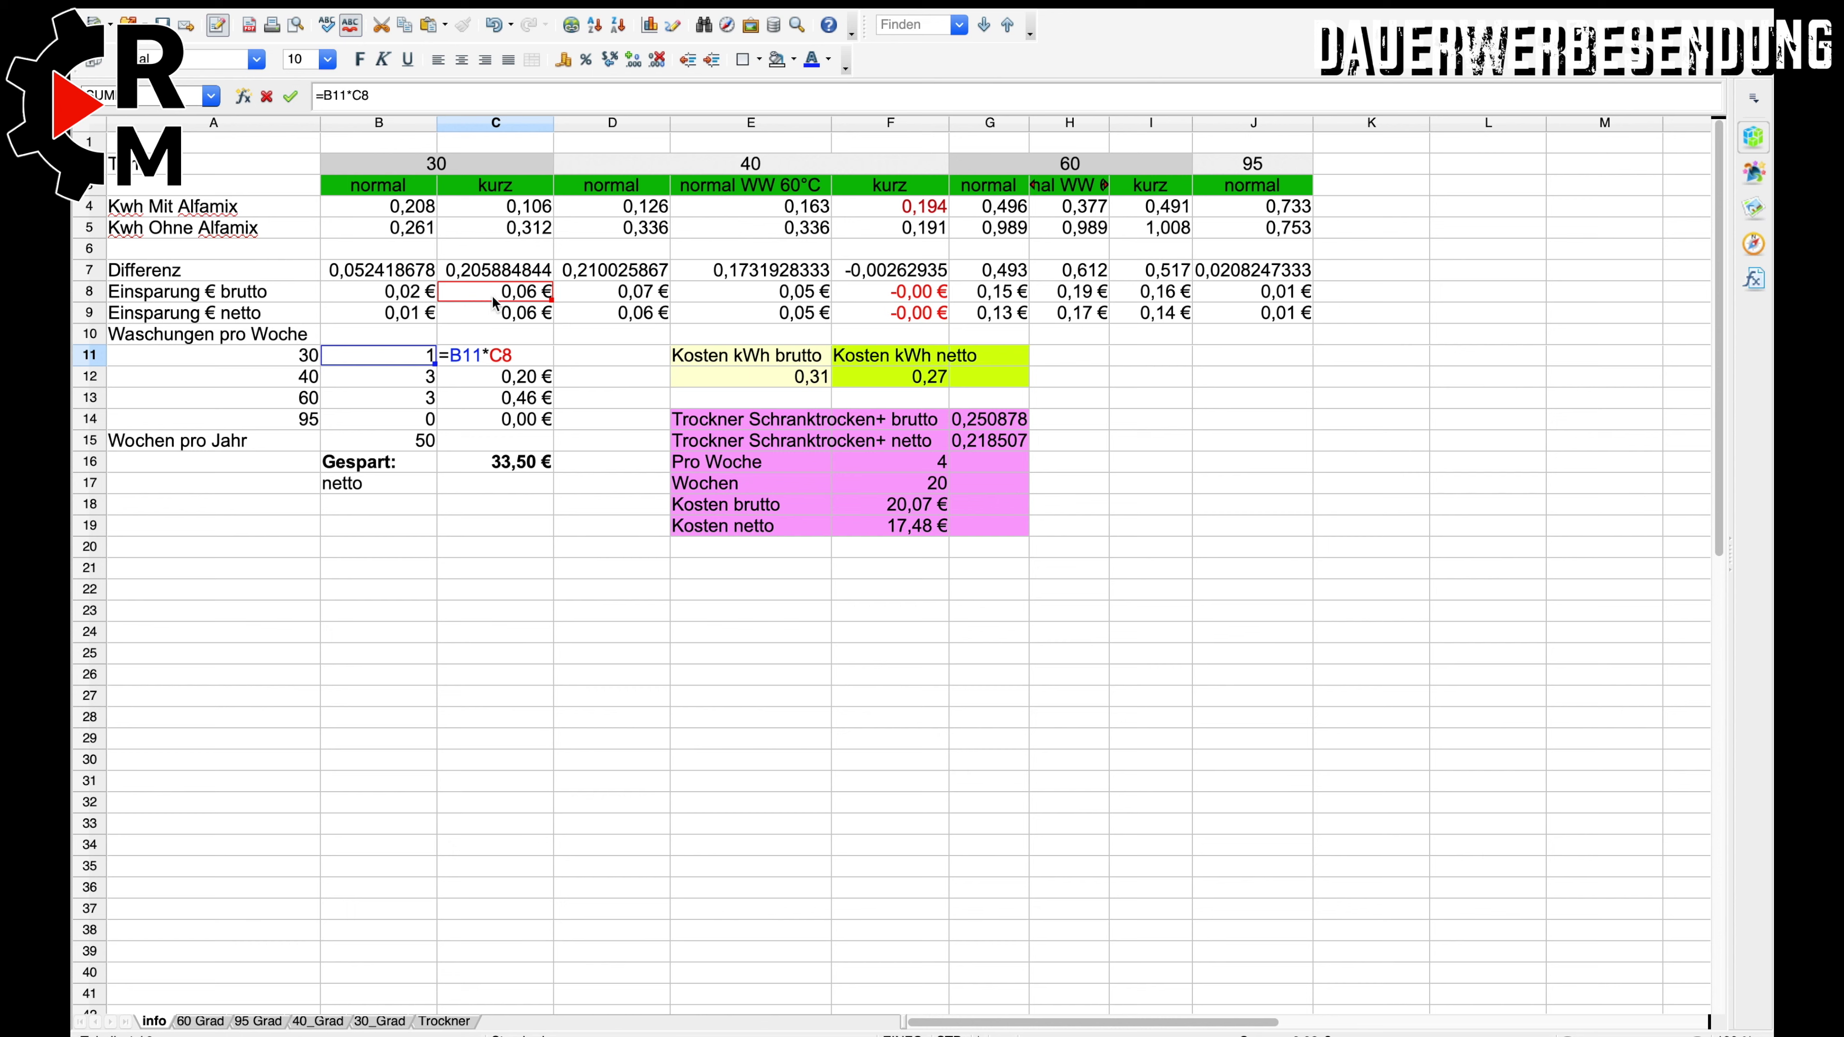
pyautogui.press('Return')
# Set the number of weekly 30-degree washes in B11 to 5.
pyautogui.click(413, 361)
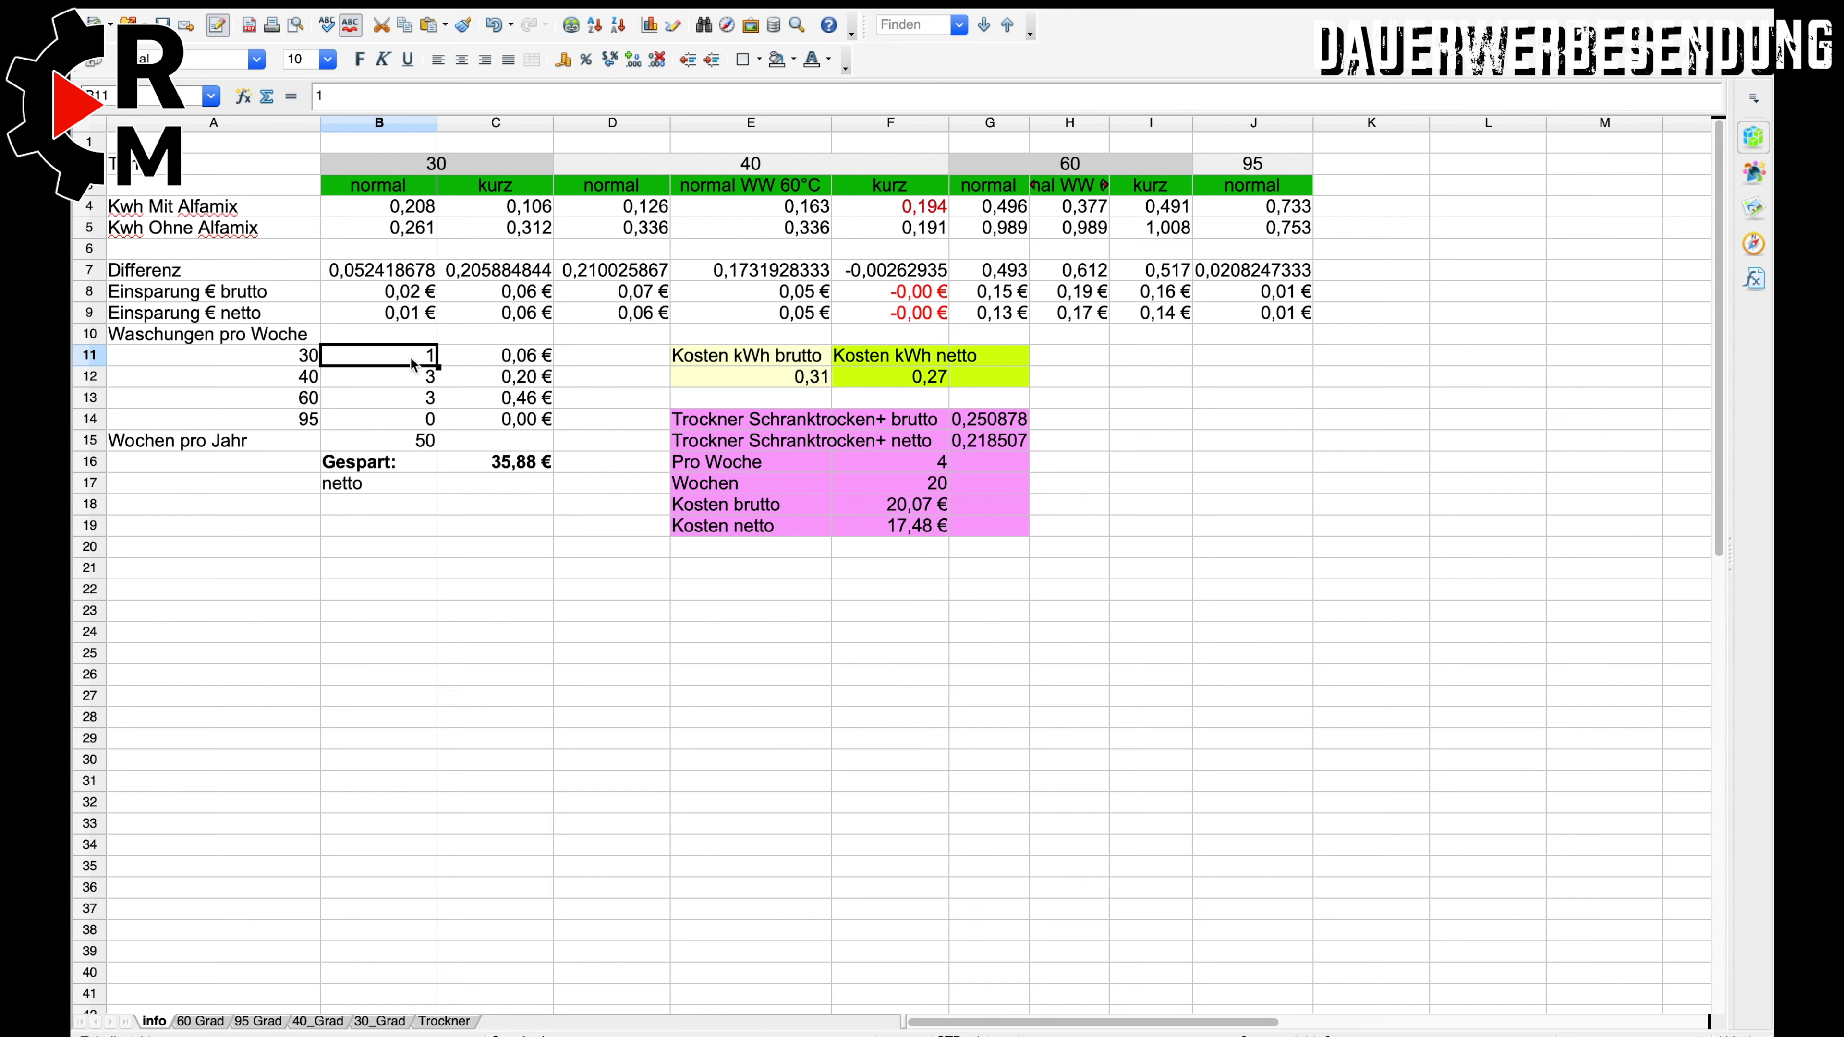
pyautogui.write('5')
pyautogui.press('Return')
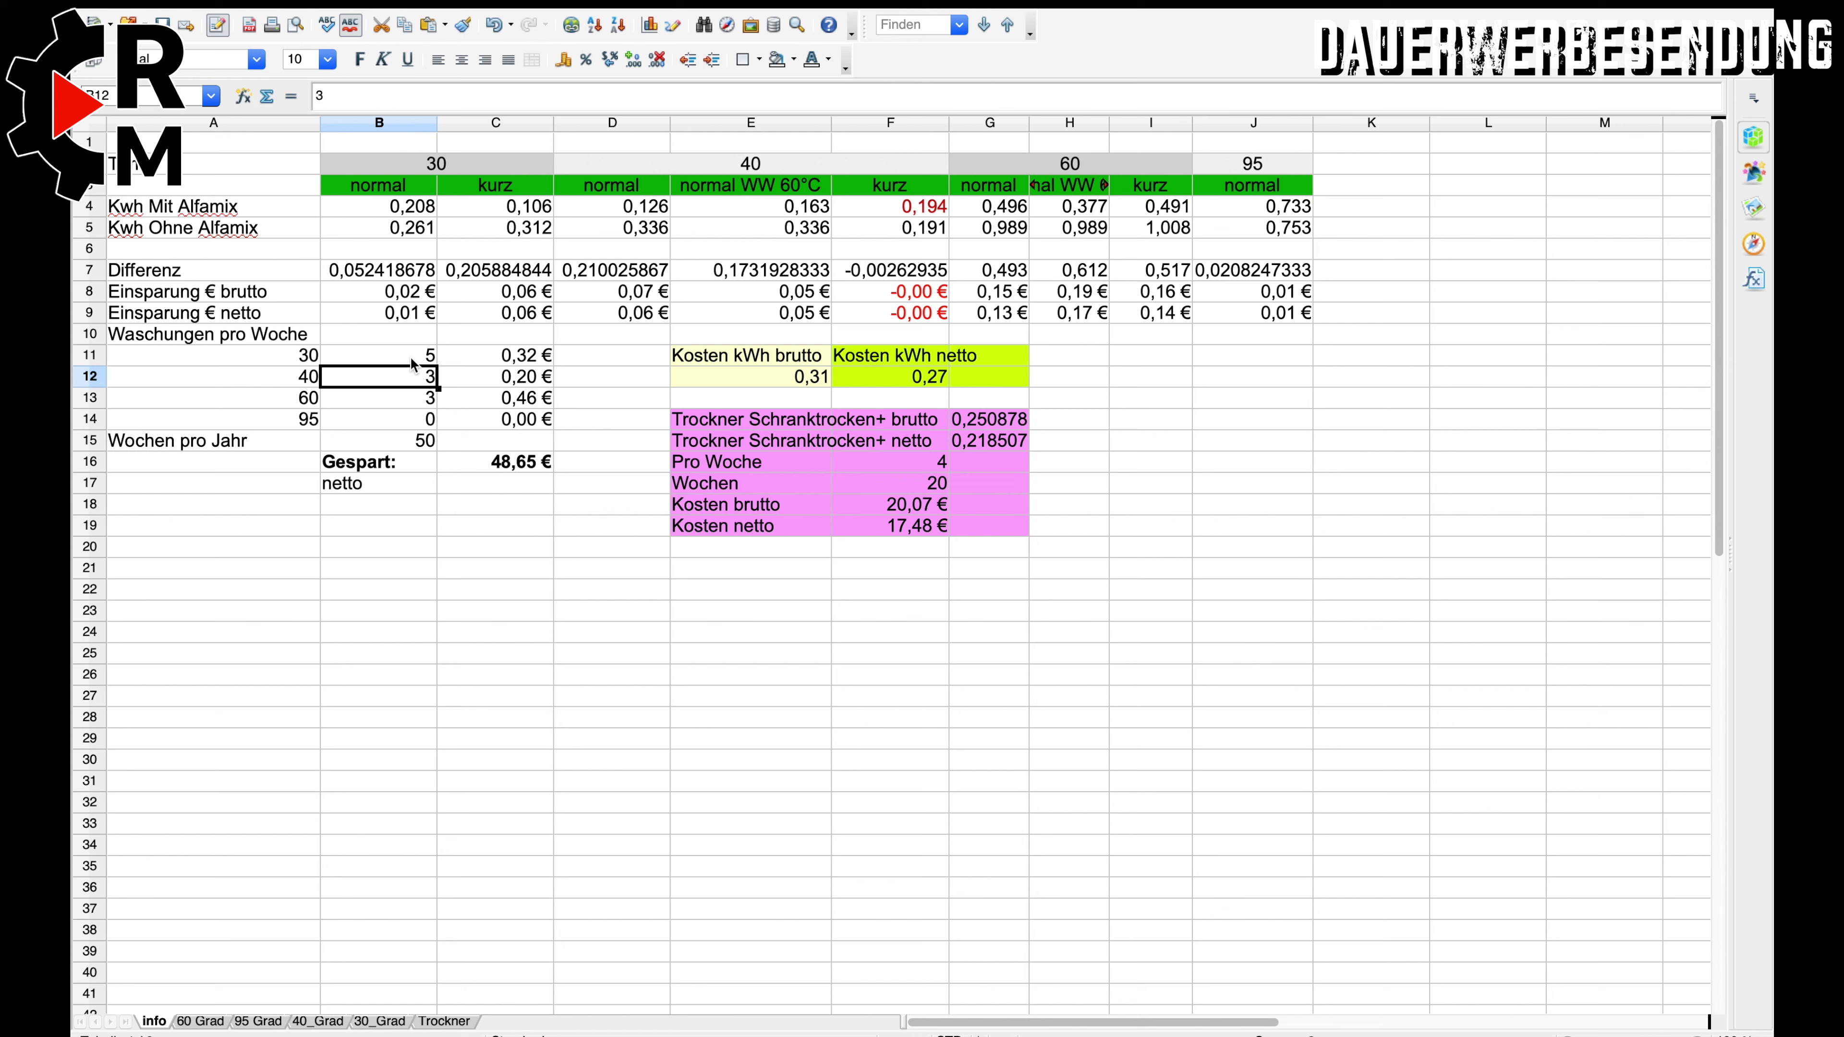
# Set the weekly 30-degree wash count in B11 back to 1.
pyautogui.click(405, 353)
pyautogui.write('1')
pyautogui.press('Return')
pyautogui.click(407, 356)
# Change the C11 formula back to =B11*B8 so it uses the 30 normal programme's gross saving.
pyautogui.click(488, 355)
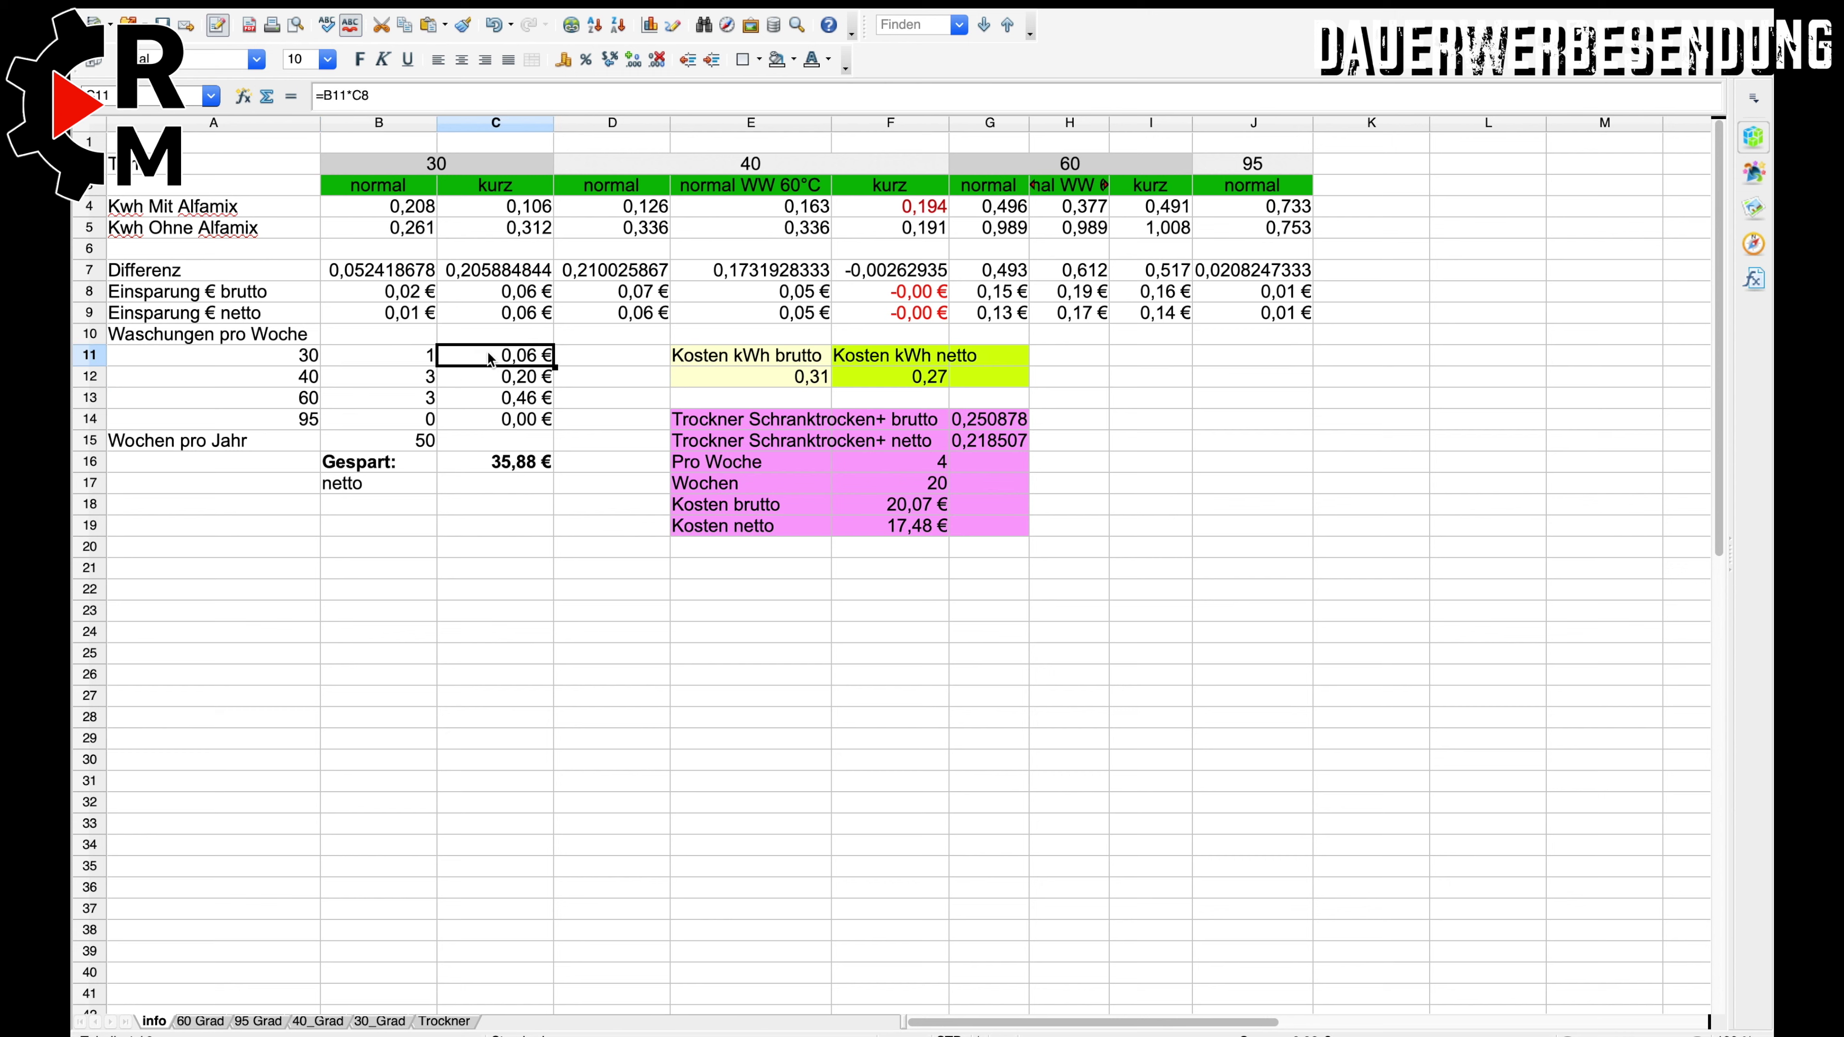
pyautogui.doubleClick(488, 356)
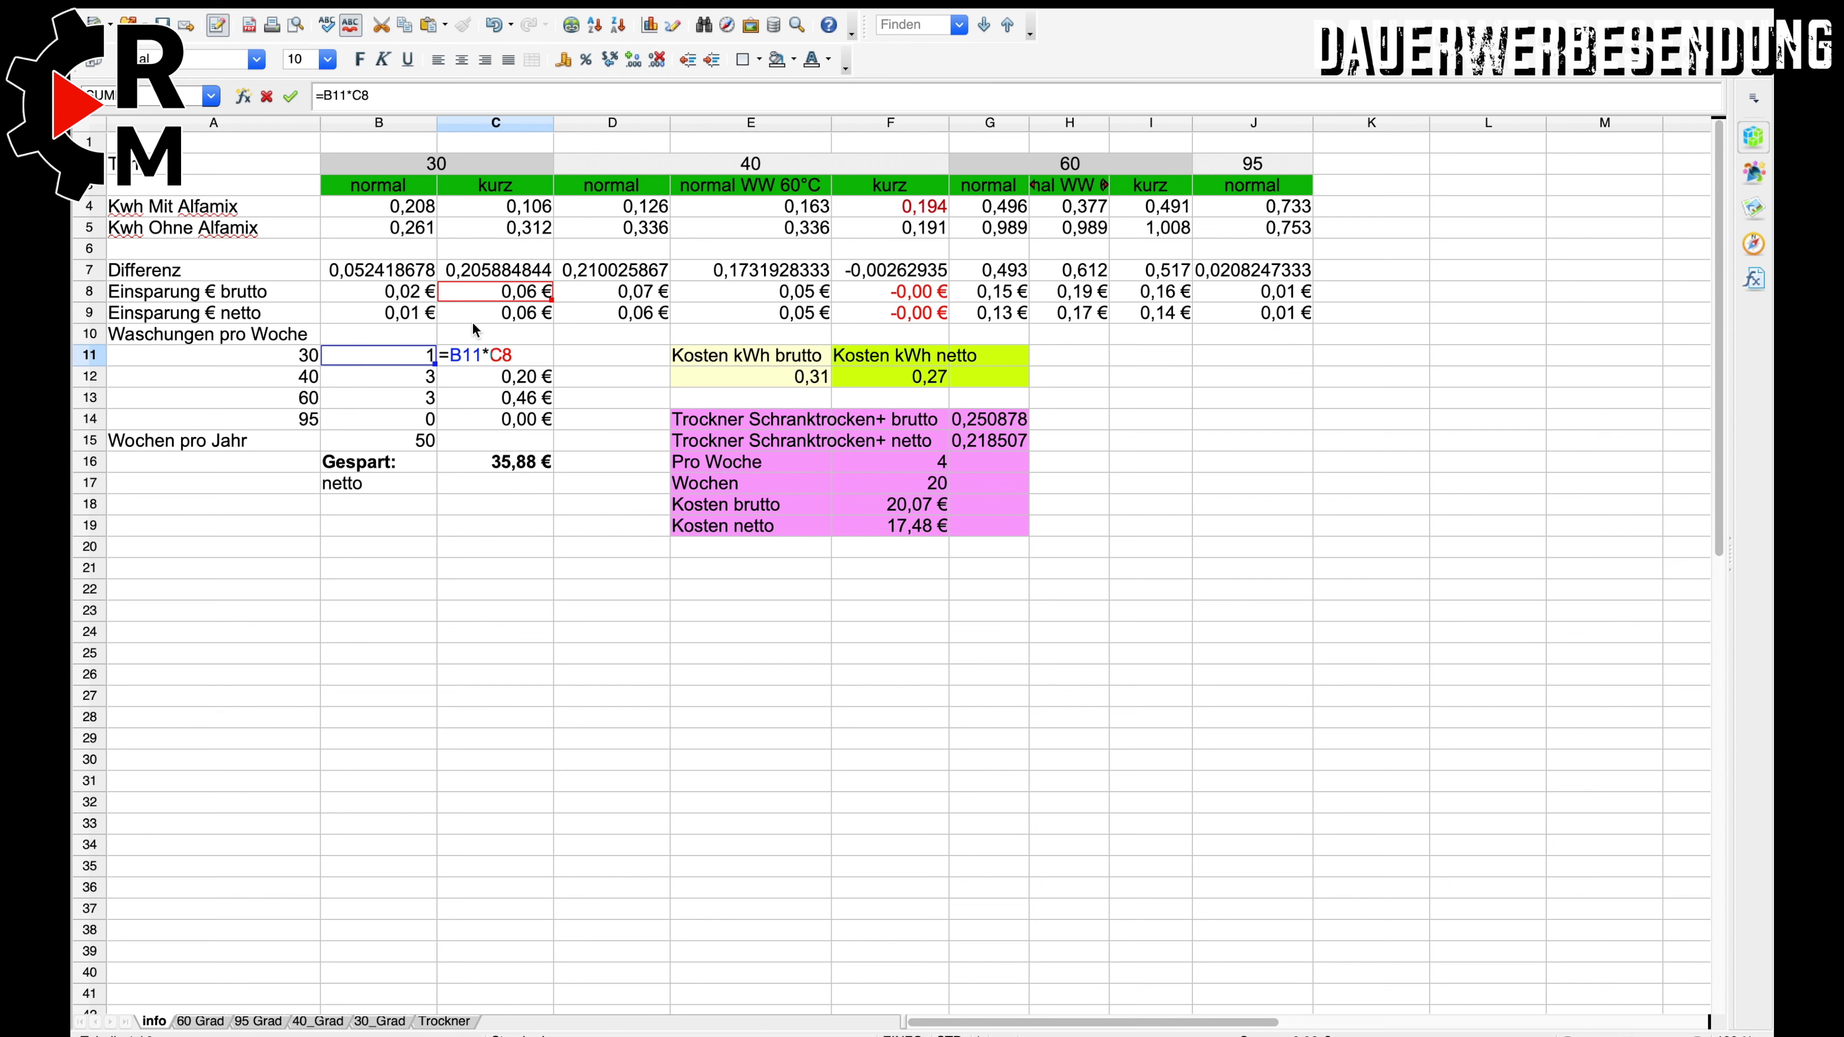
pyautogui.moveTo(472, 300); pyautogui.dragTo(416, 305)
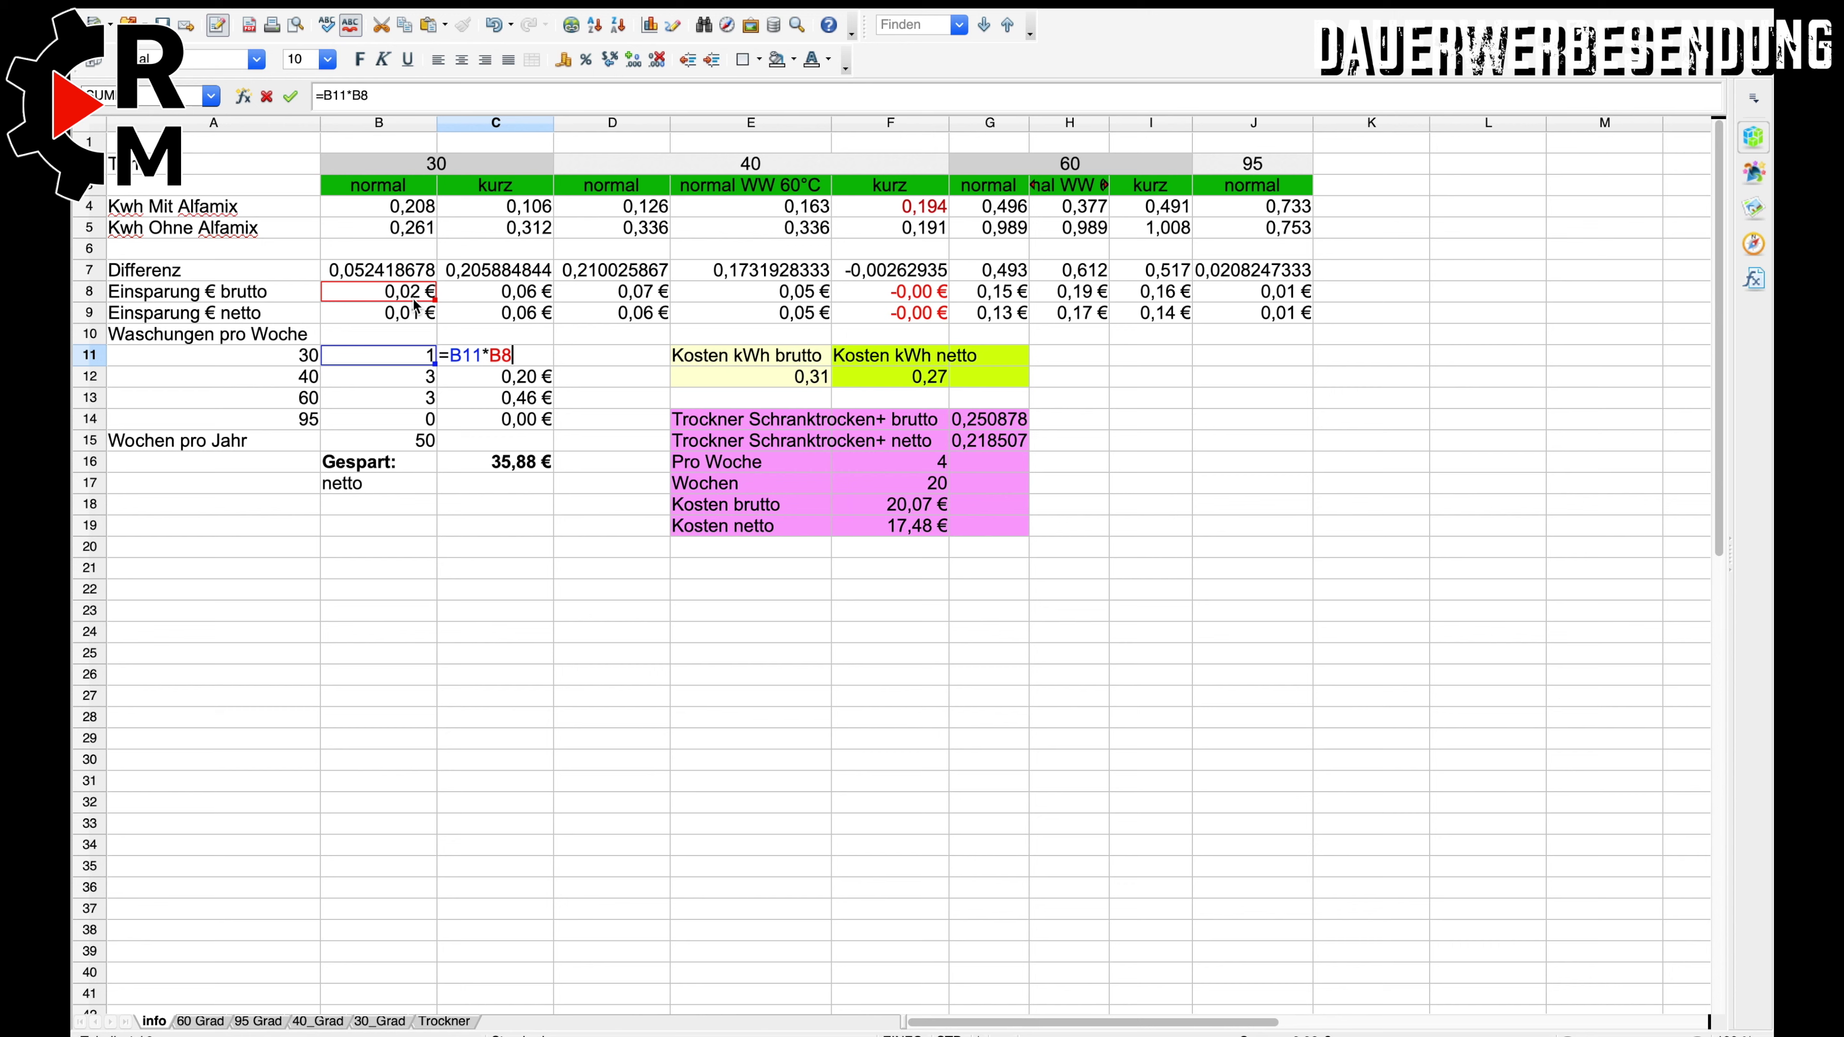
pyautogui.press('Return')
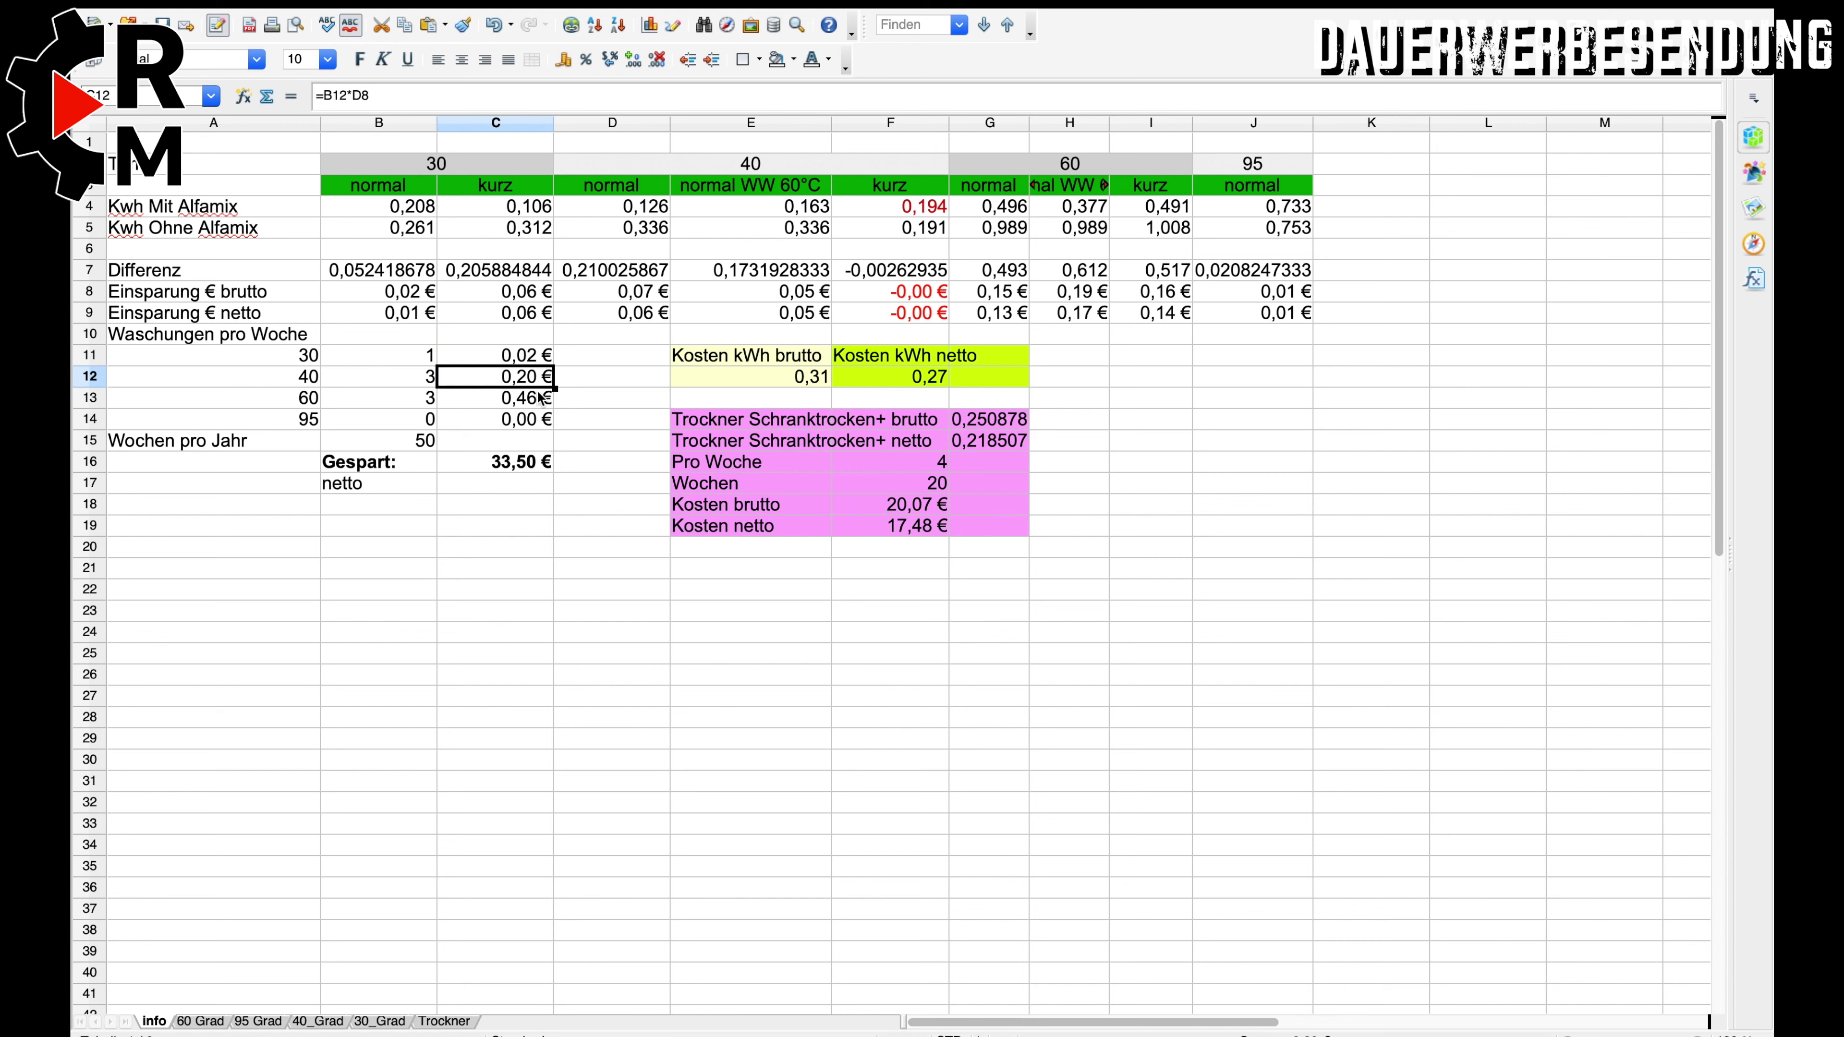
# Review the weekly wash counts in B11 and B12, and examine the 40 normal consumption and Differenz in columns D to F.
pyautogui.click(392, 351)
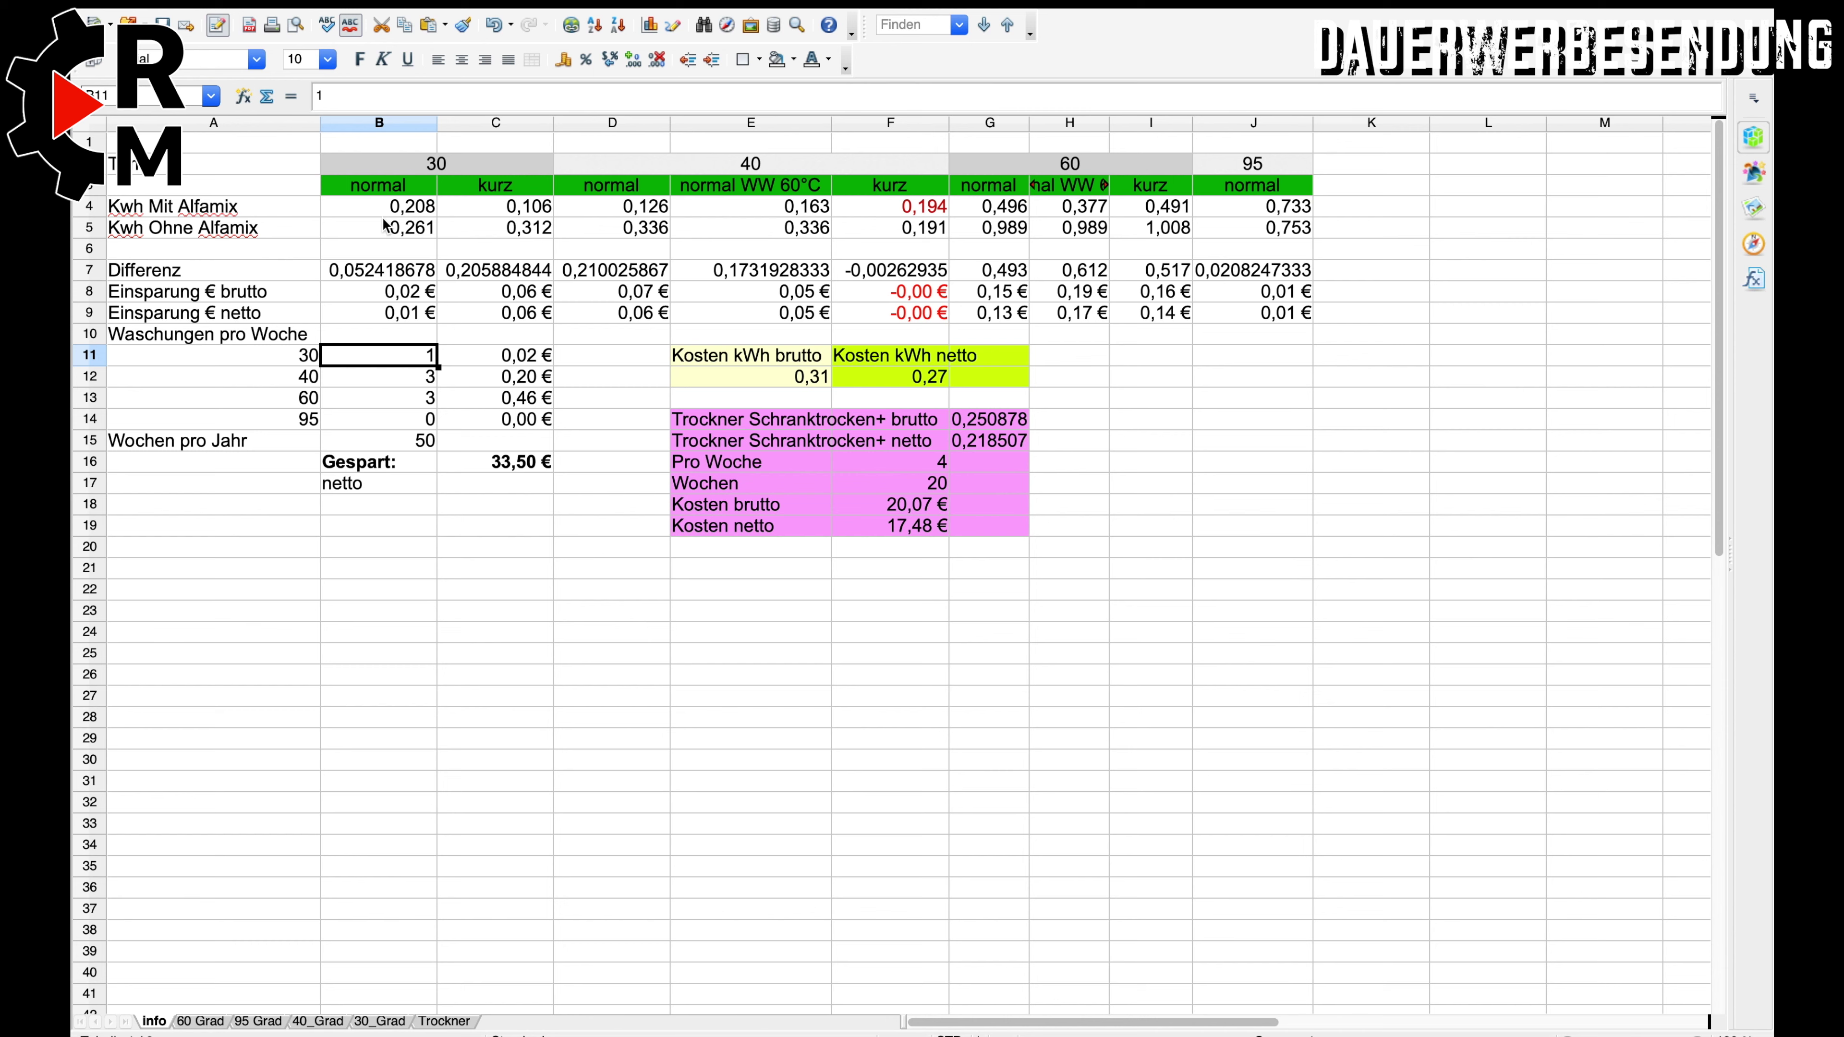
pyautogui.click(391, 379)
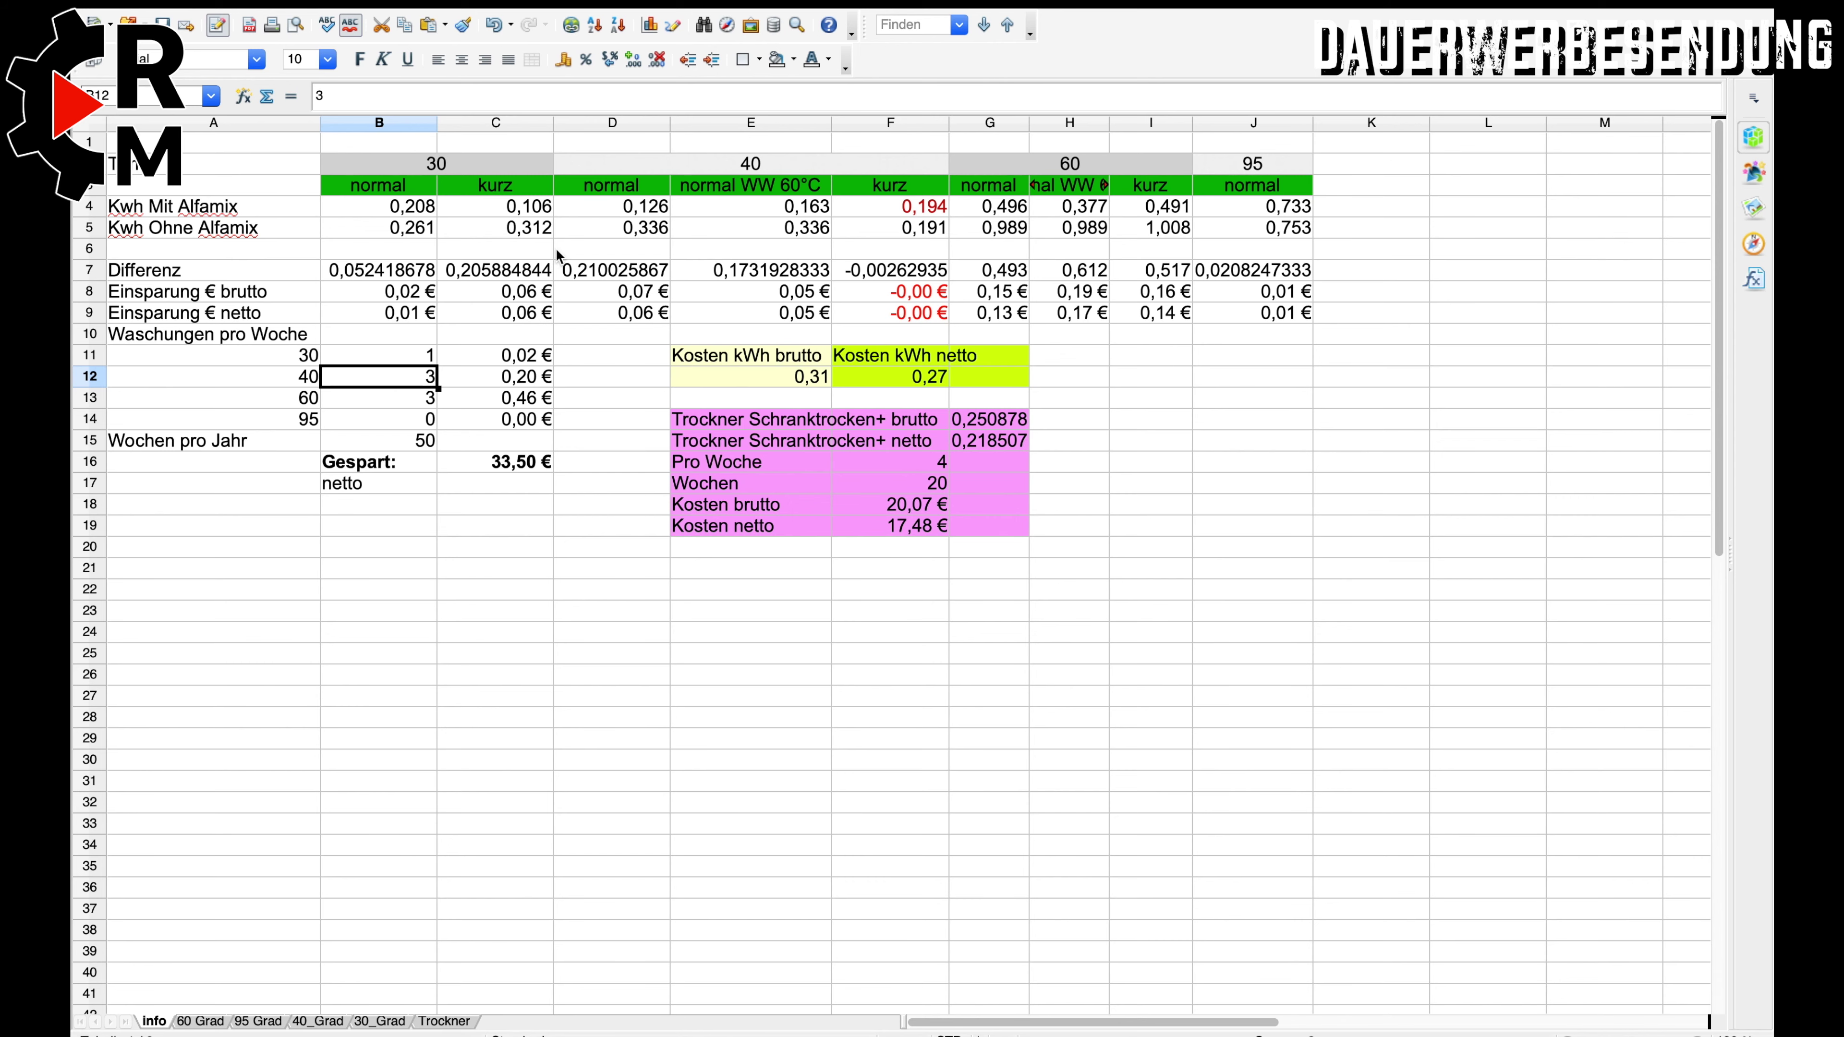
pyautogui.moveTo(629, 124); pyautogui.dragTo(886, 122)
pyautogui.click(639, 209)
pyautogui.click(624, 276)
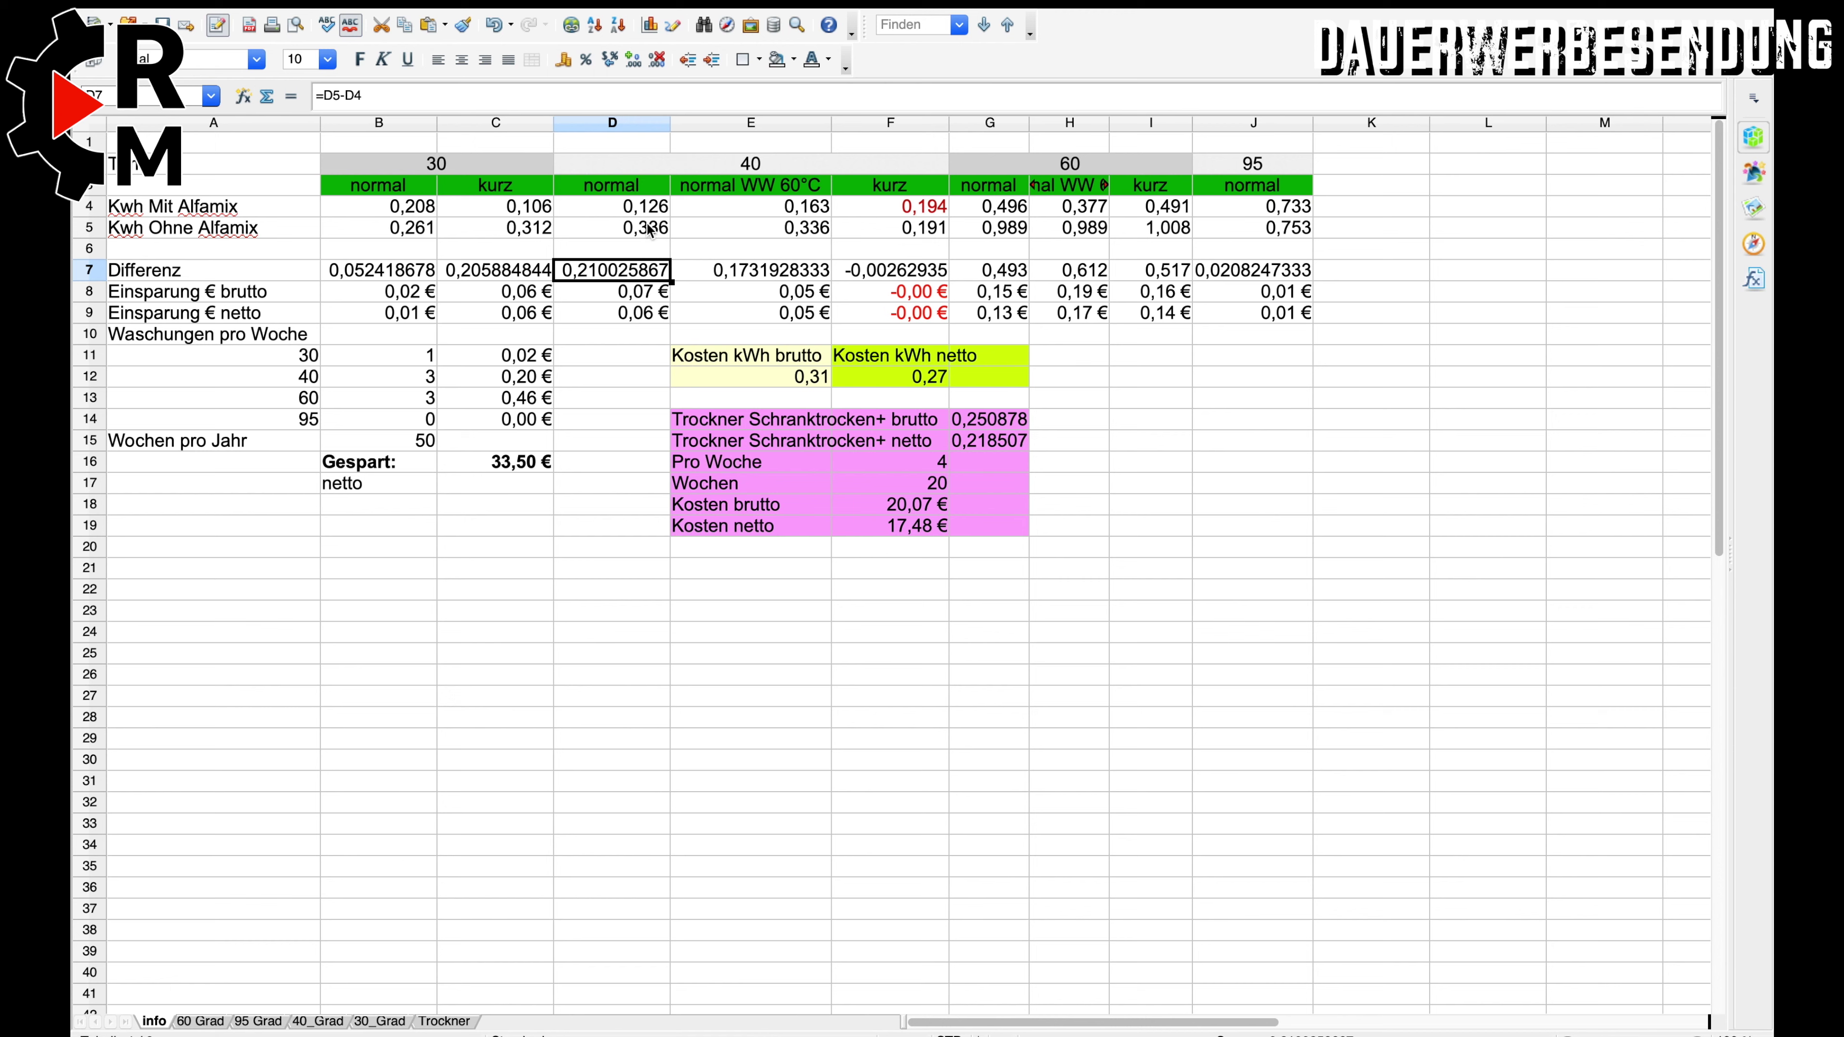
# Compare the Kwh Ohne Alfamix formulas of the 40 normal and normal WW 60°C programmes in D5 and E5.
pyautogui.click(717, 188)
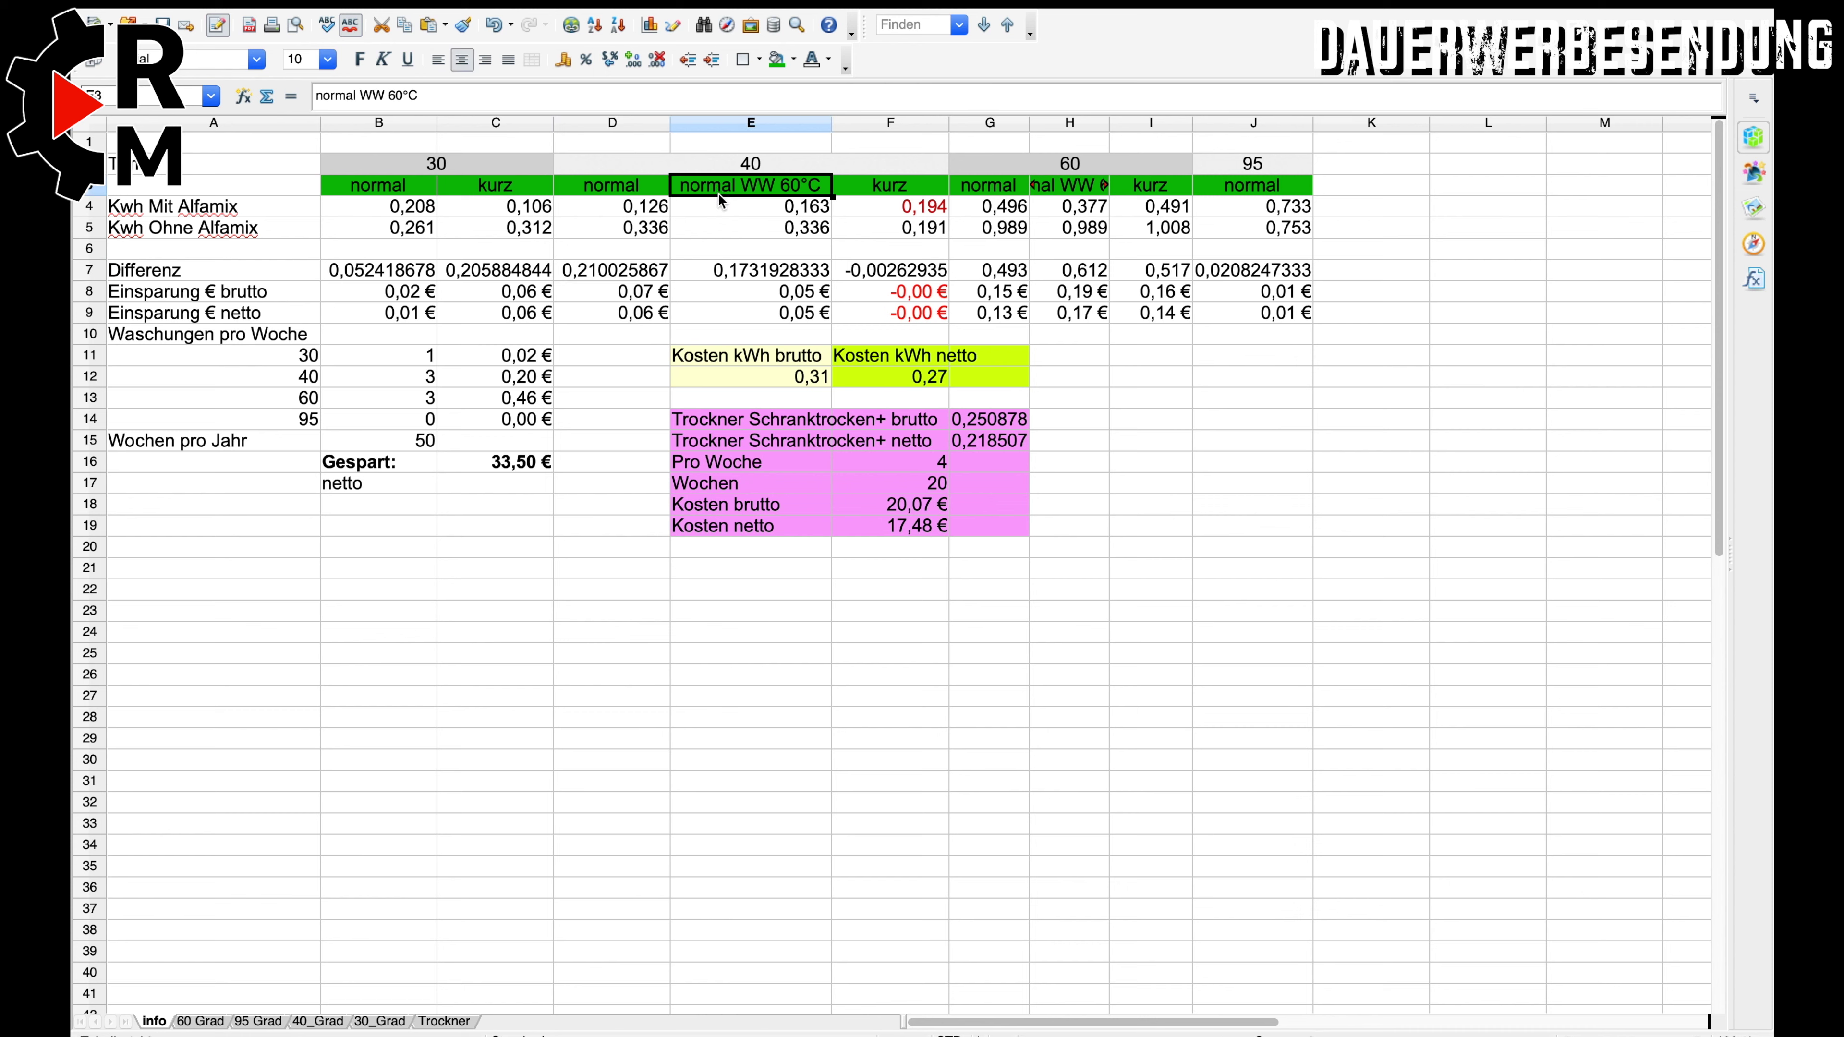
pyautogui.click(695, 226)
pyautogui.click(643, 233)
pyautogui.click(735, 232)
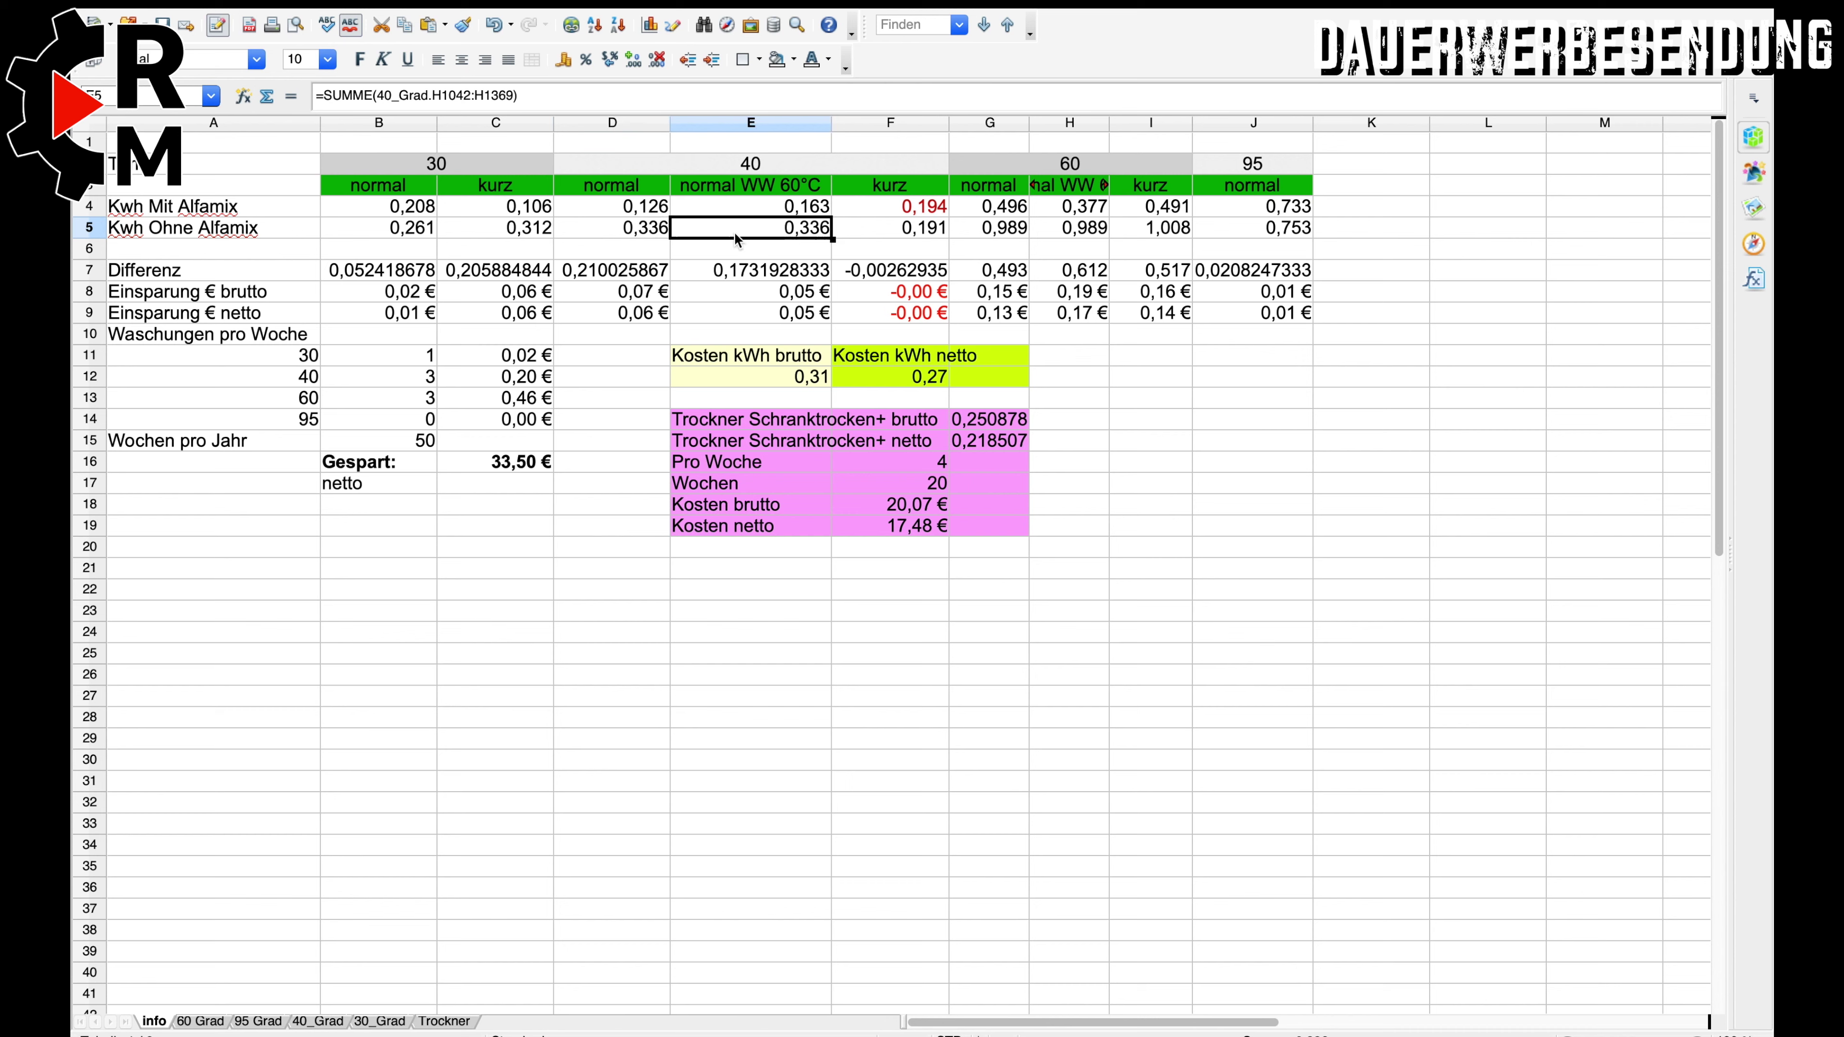
pyautogui.click(642, 233)
pyautogui.click(719, 224)
pyautogui.click(643, 231)
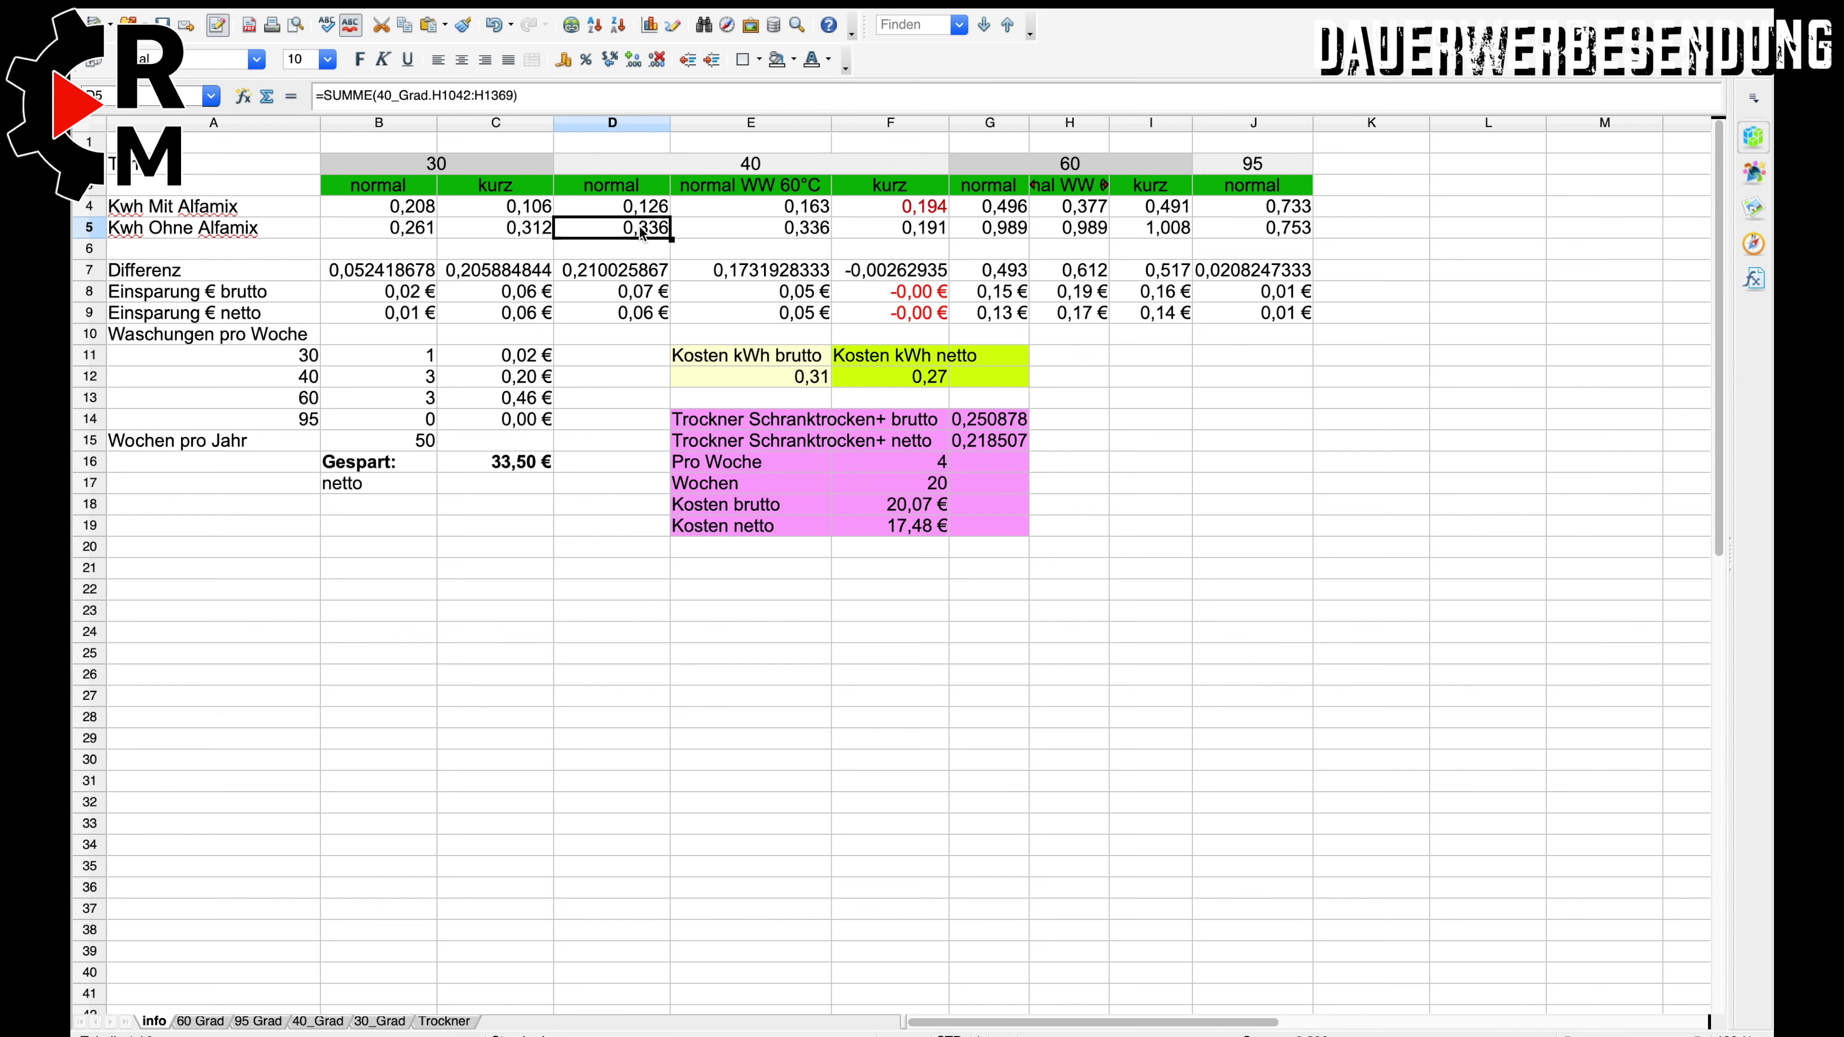
pyautogui.click(714, 234)
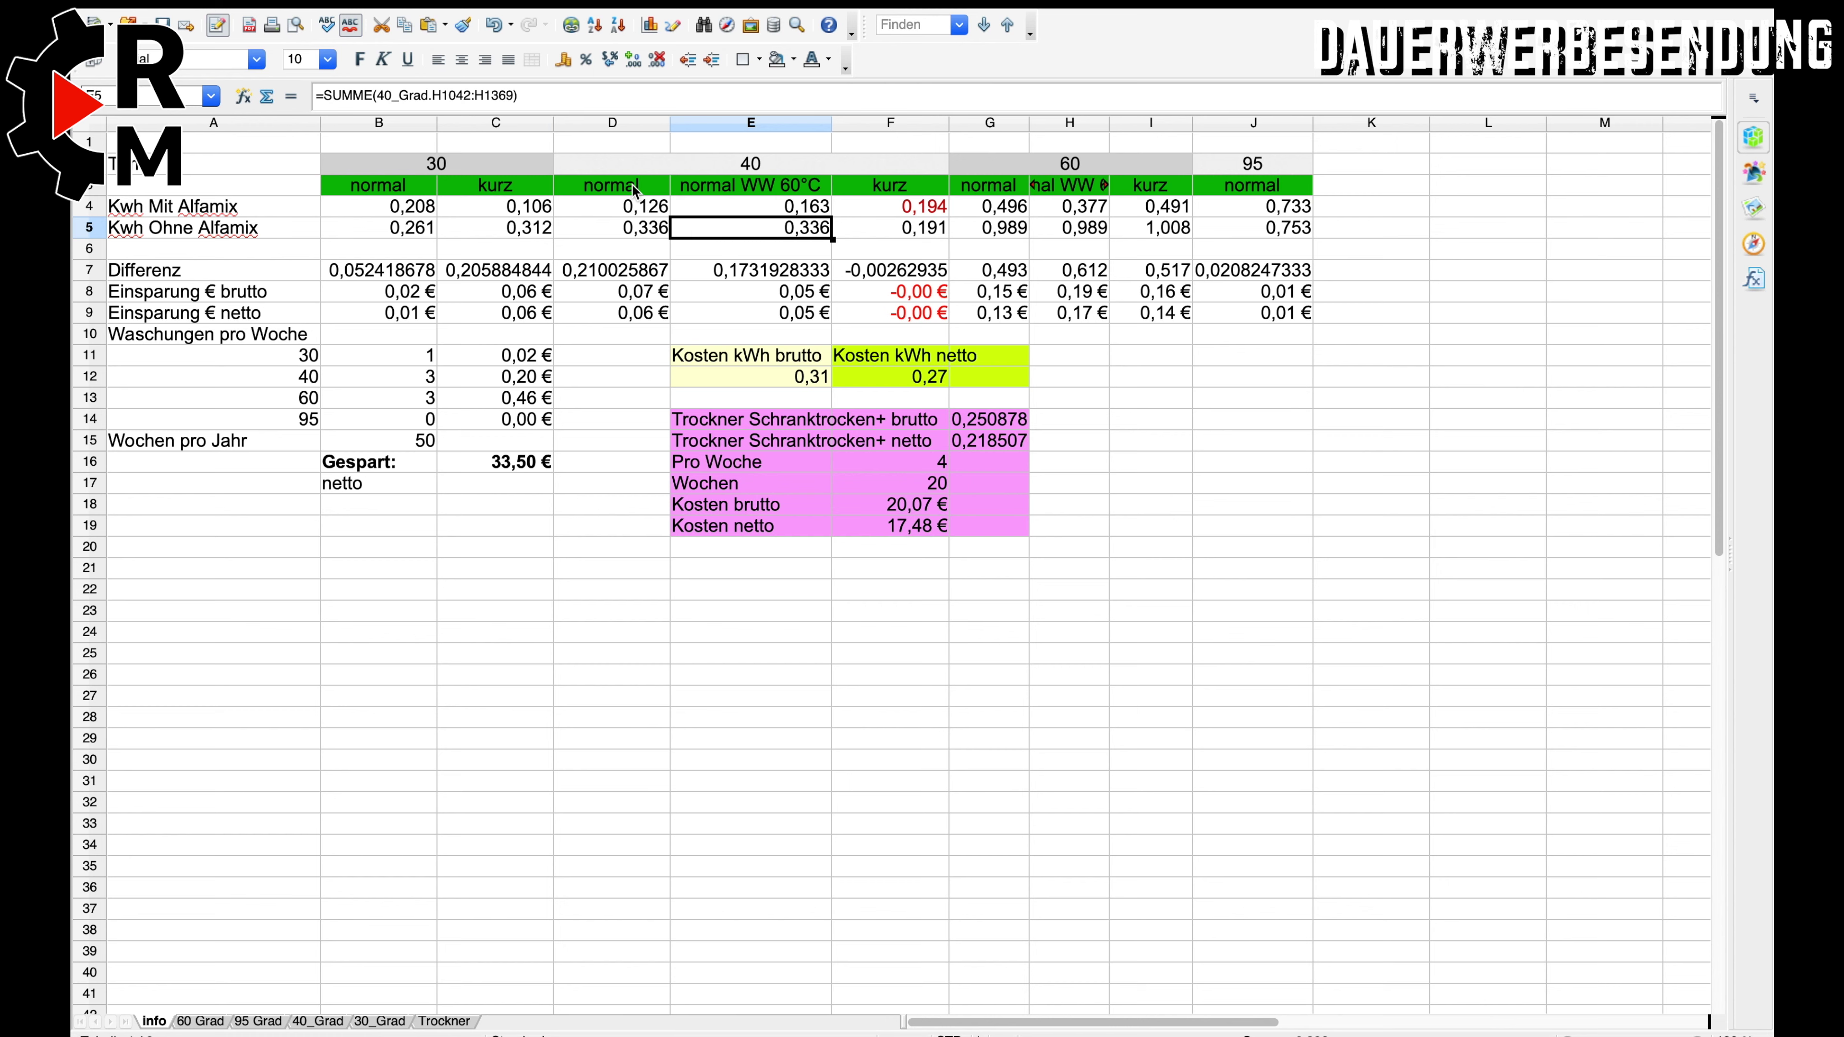
# Compare the Kwh Mit Alfamix formulas of the 40 normal and normal WW 60°C programmes in D4 and E4.
pyautogui.click(732, 204)
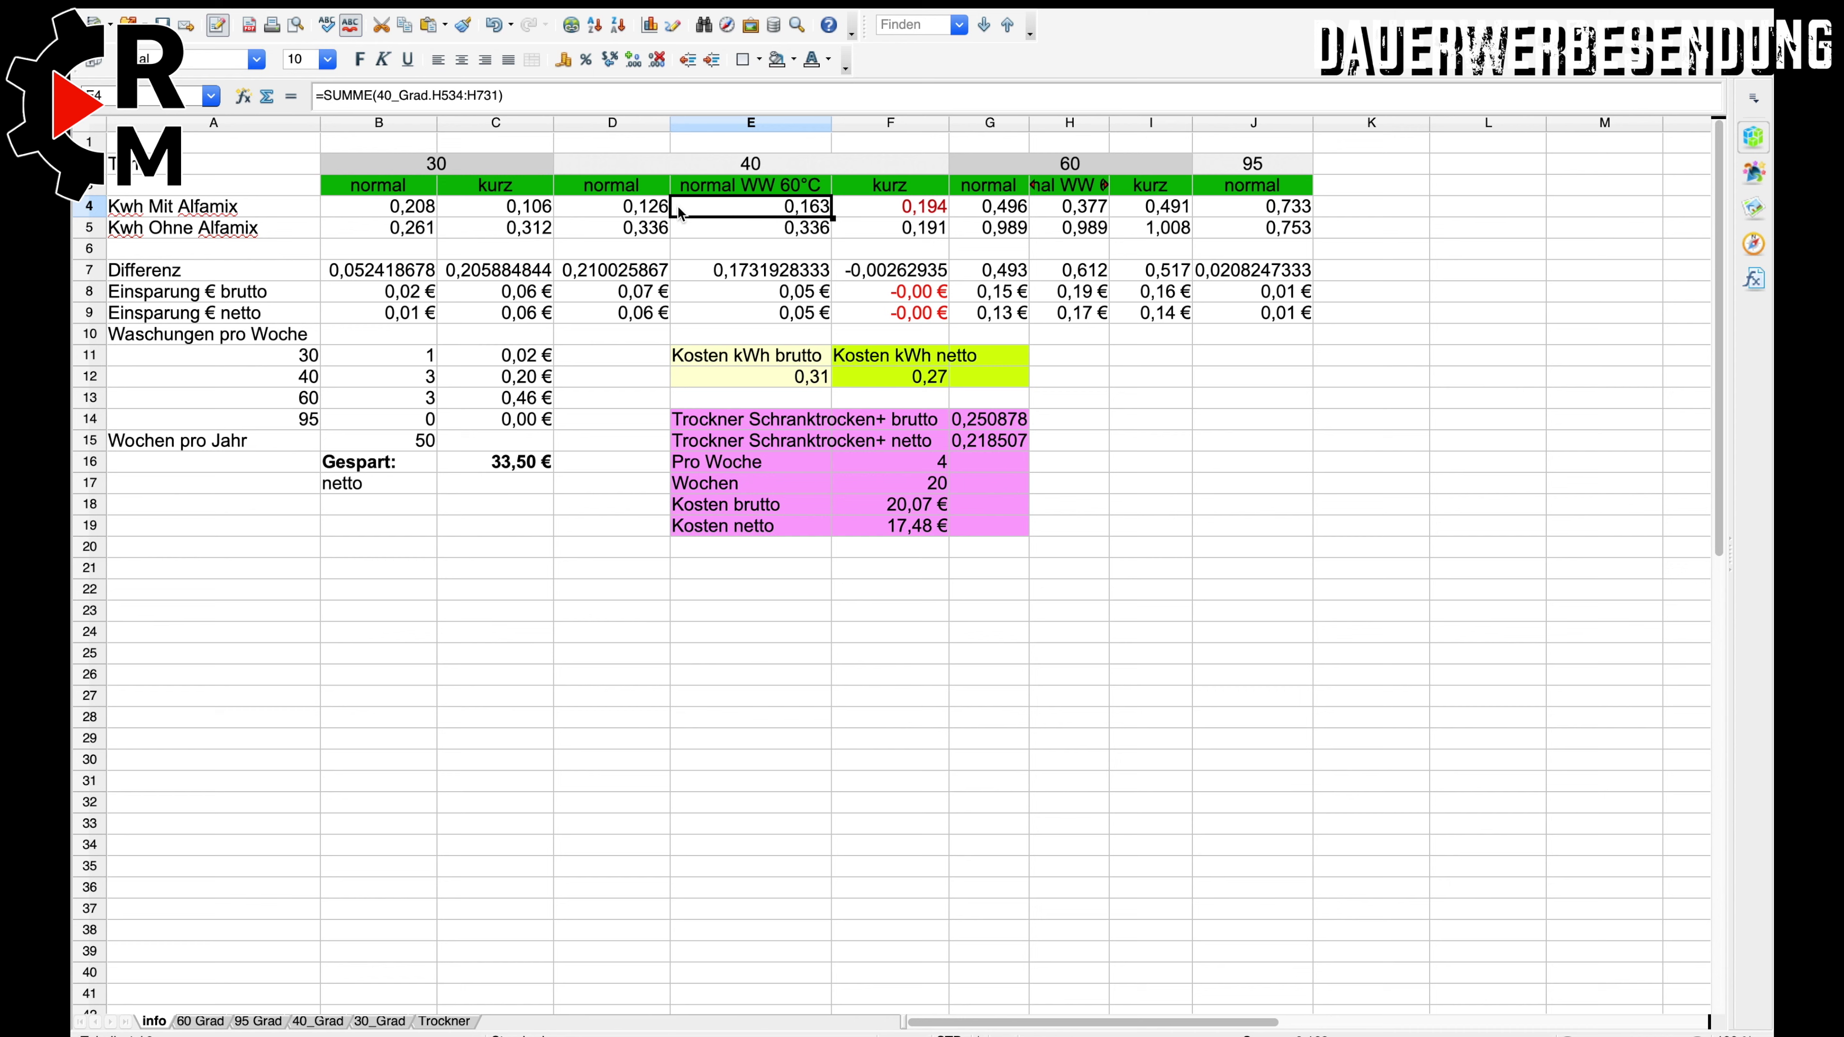
pyautogui.click(645, 211)
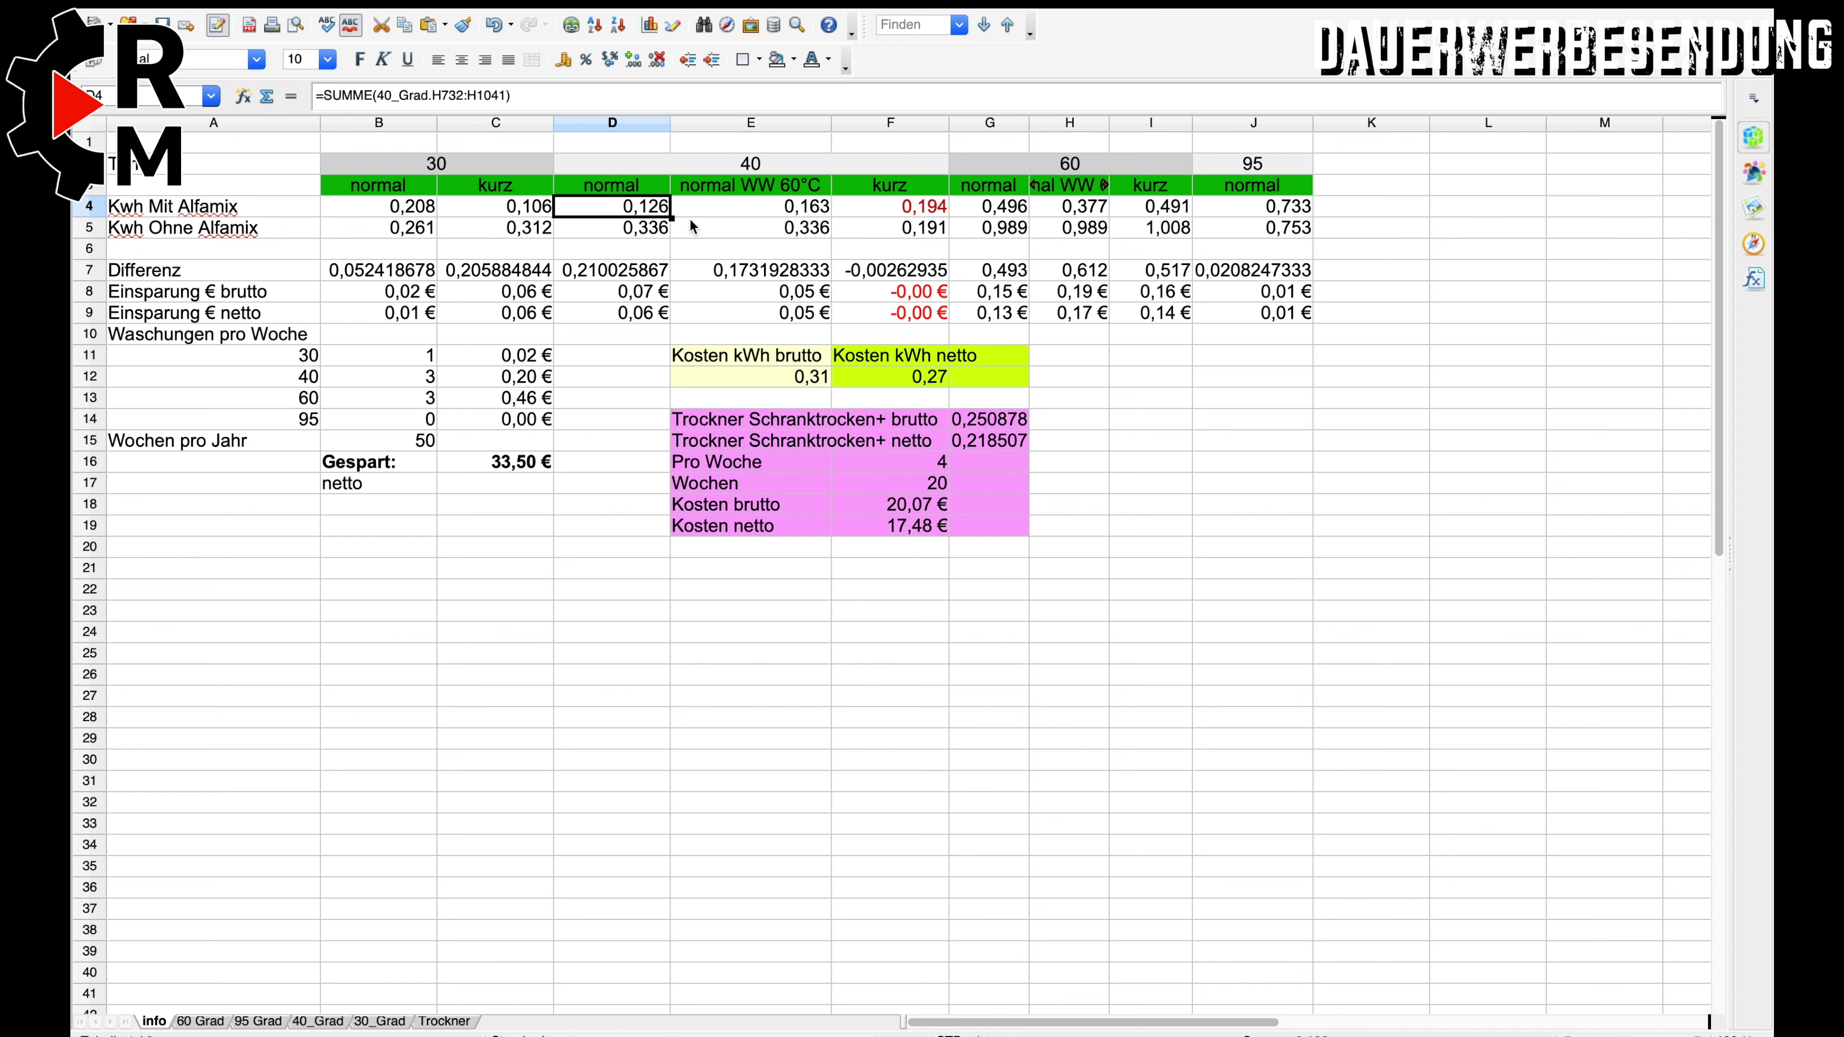
pyautogui.click(745, 207)
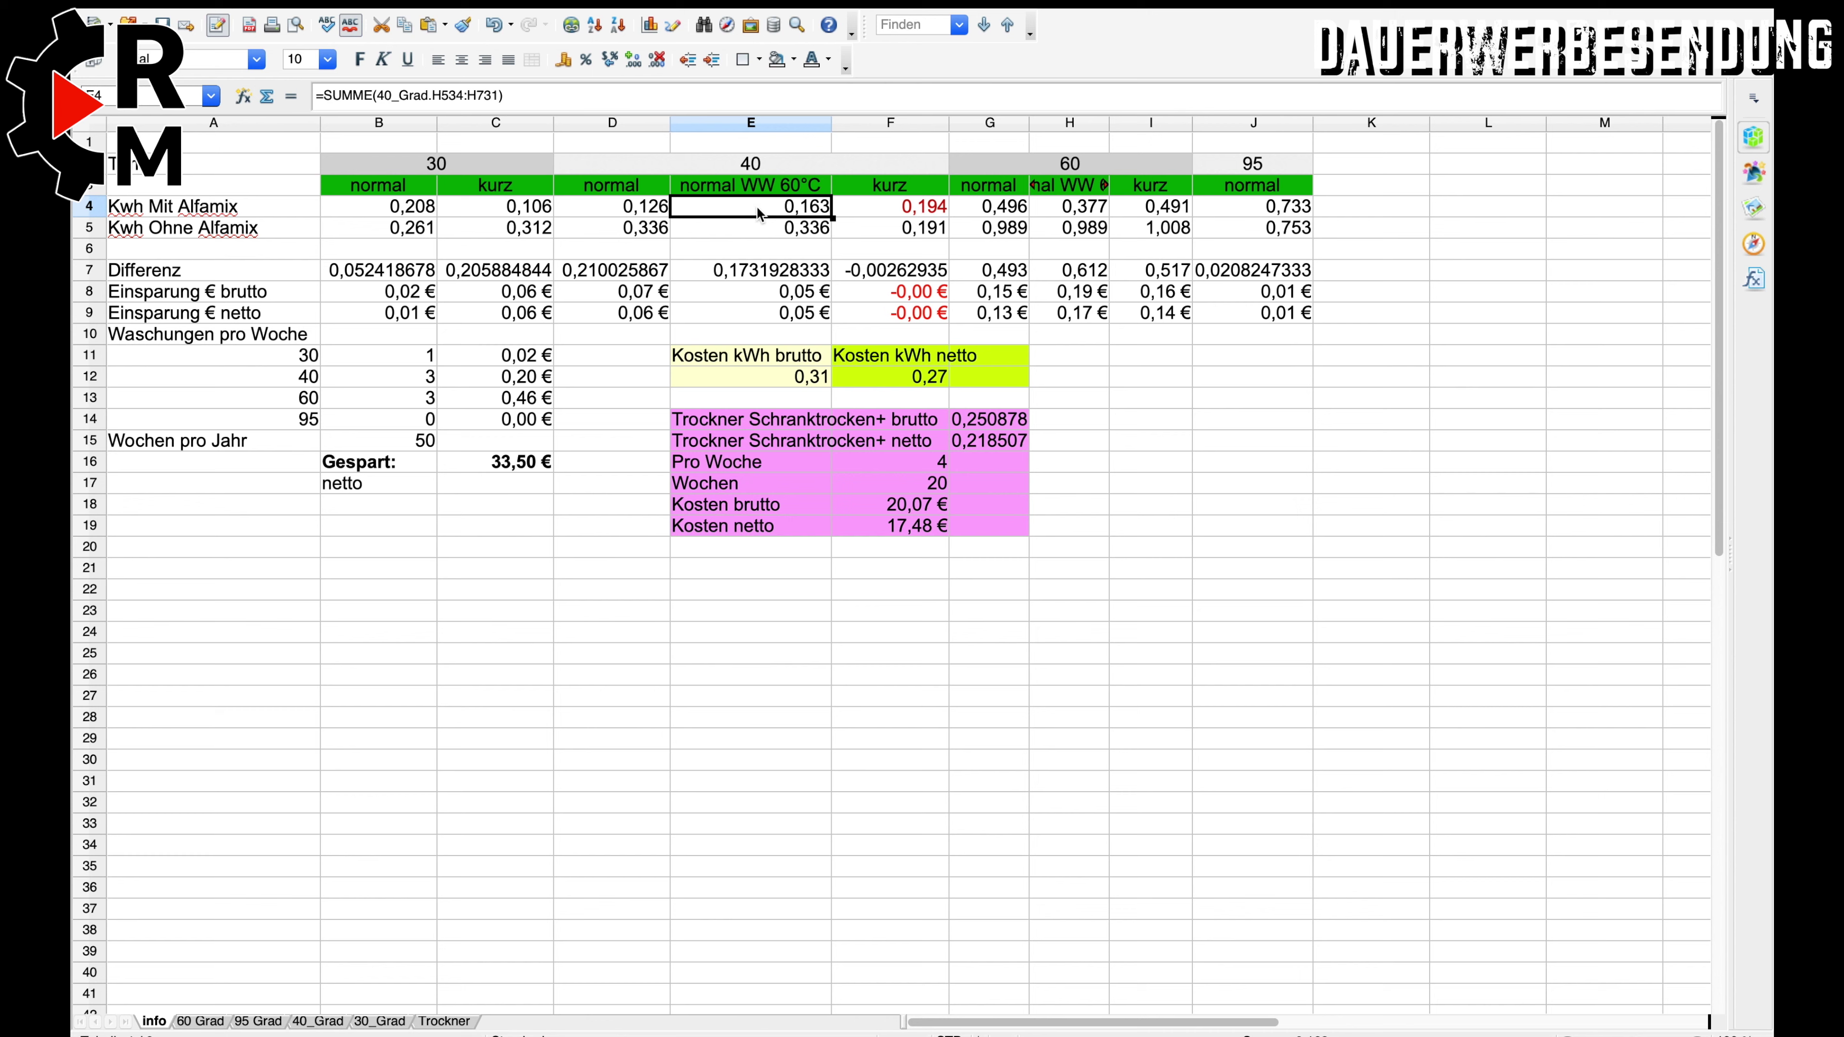
pyautogui.click(628, 207)
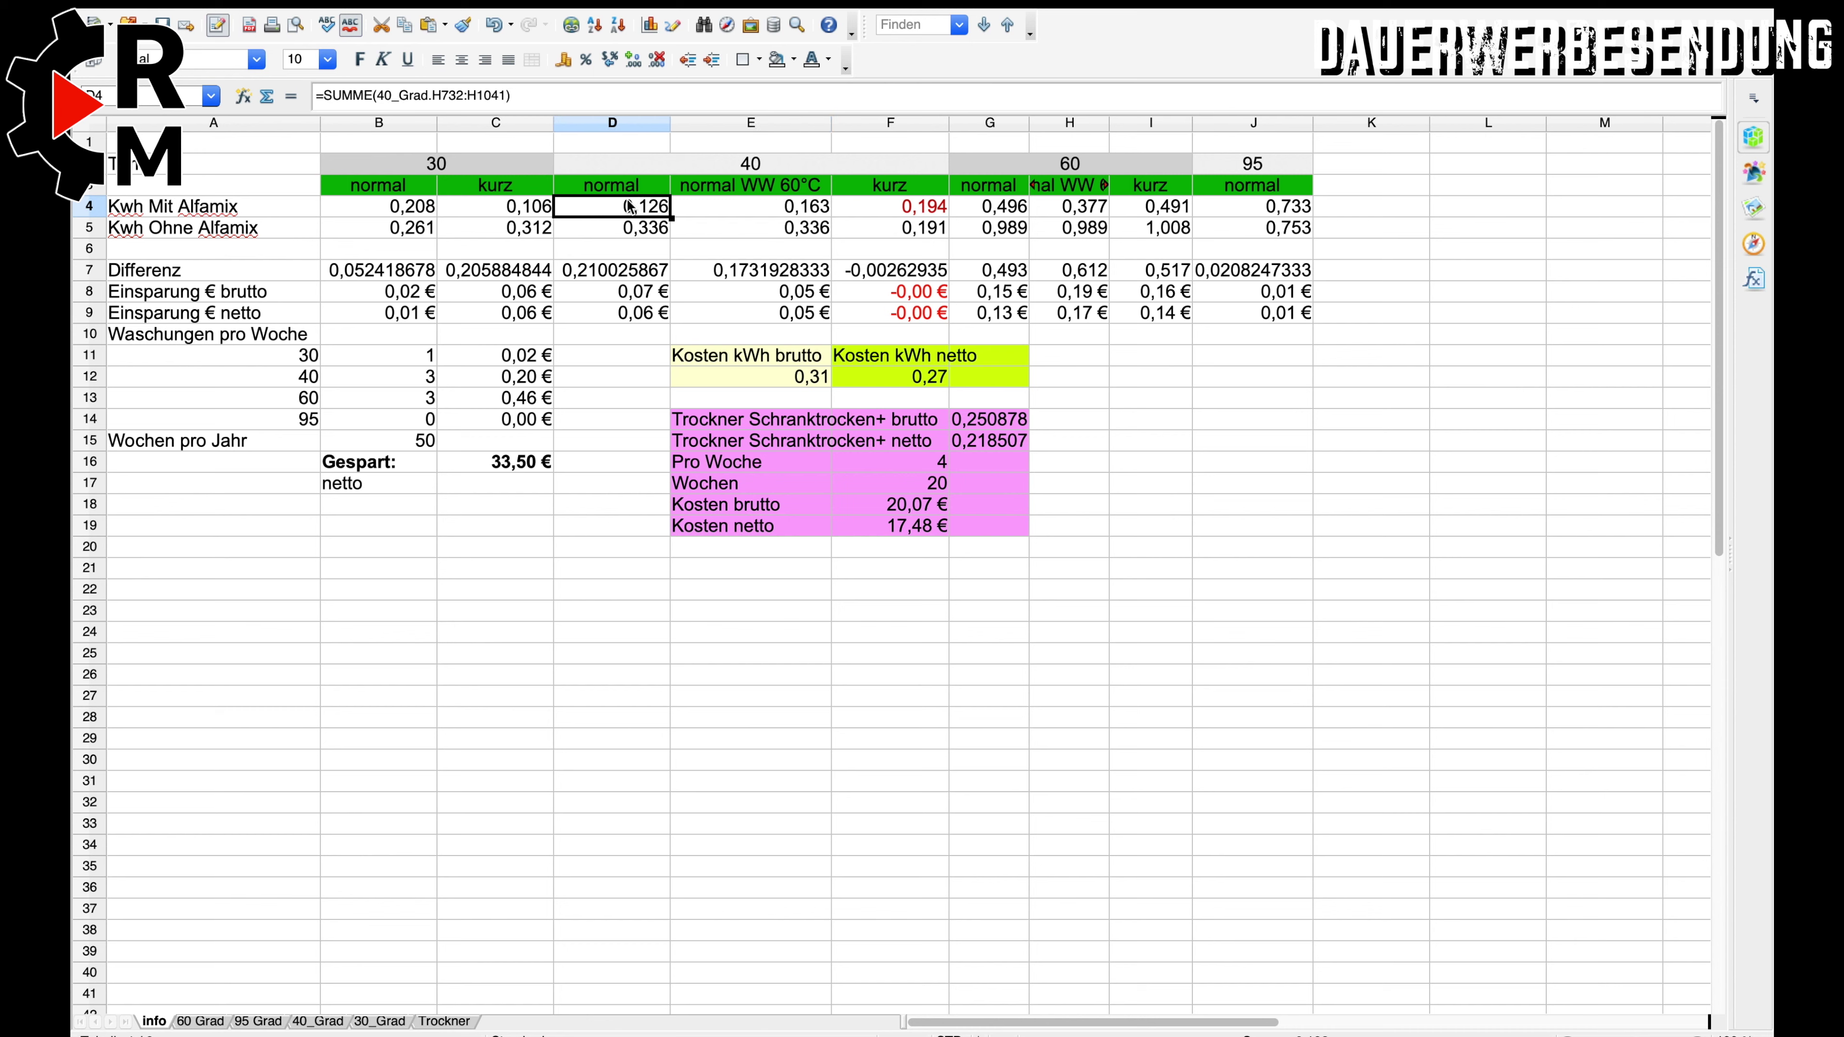
pyautogui.click(706, 206)
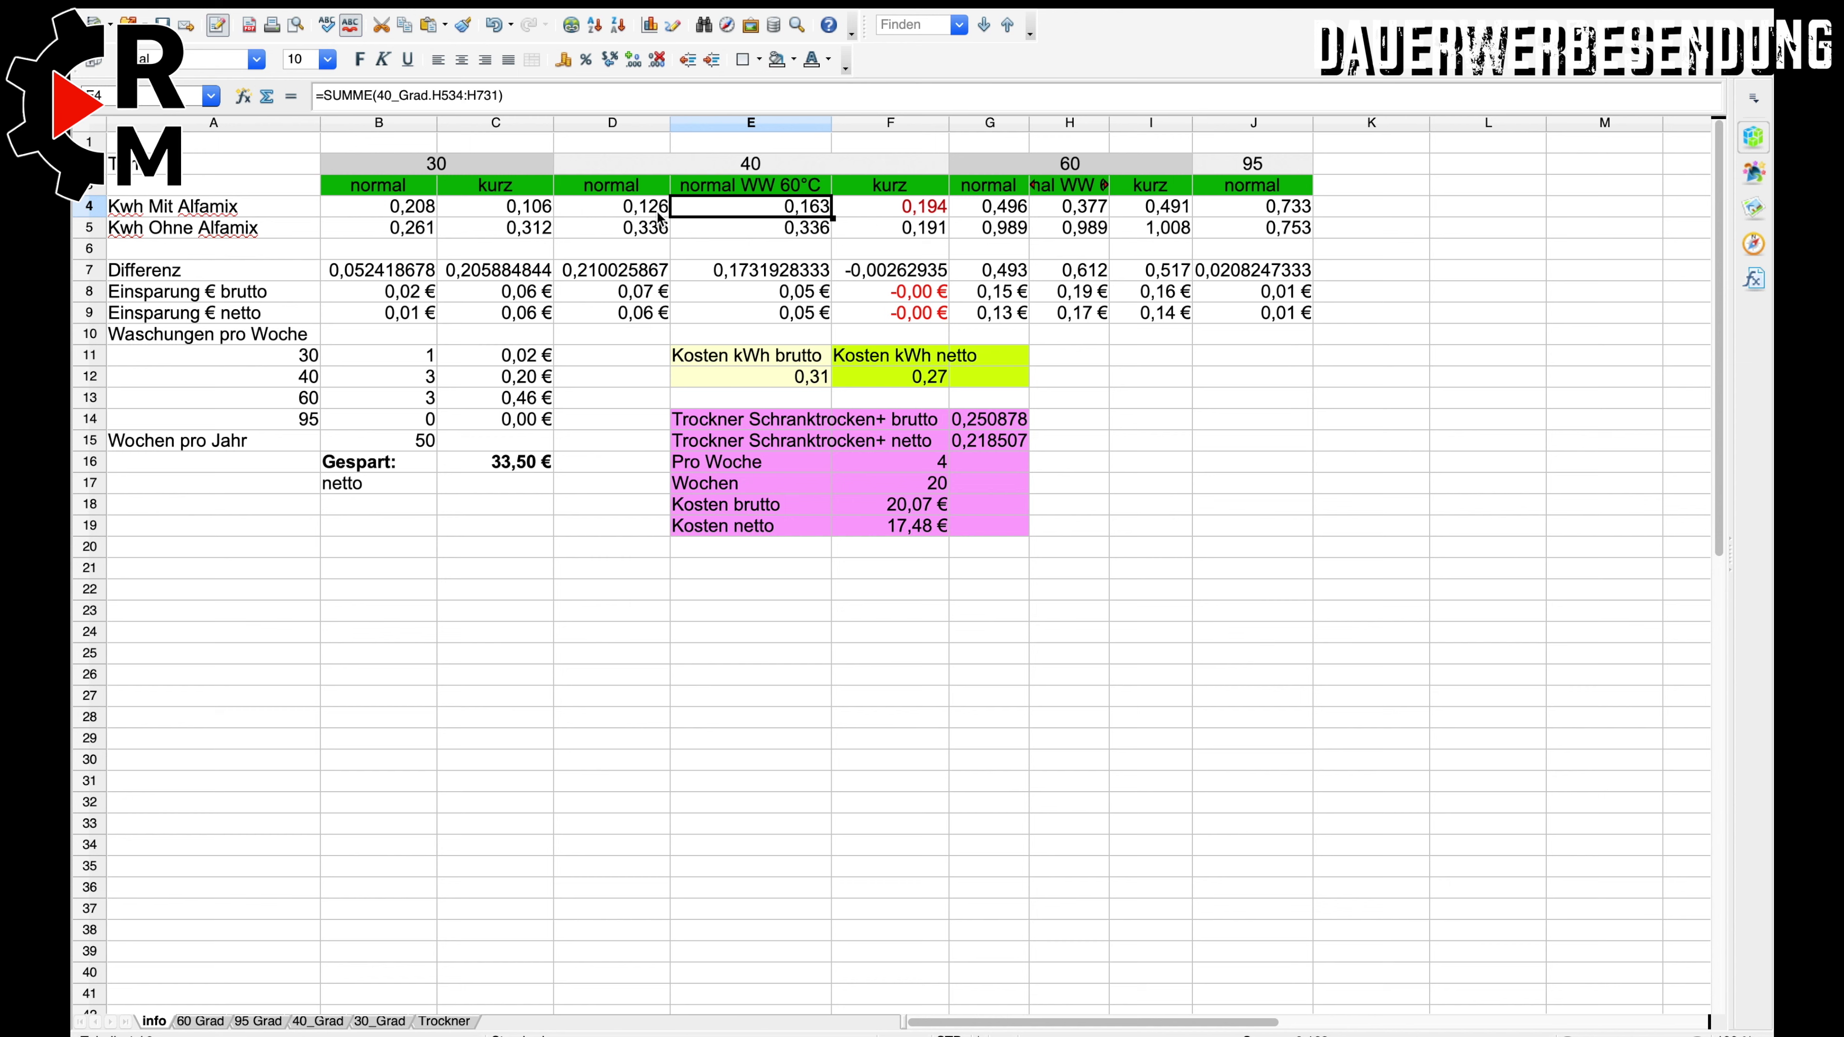
# Trace the 40 normal programme's saving from D5 through D9, and check the net and gross kWh prices in F12 and E12.
pyautogui.click(651, 231)
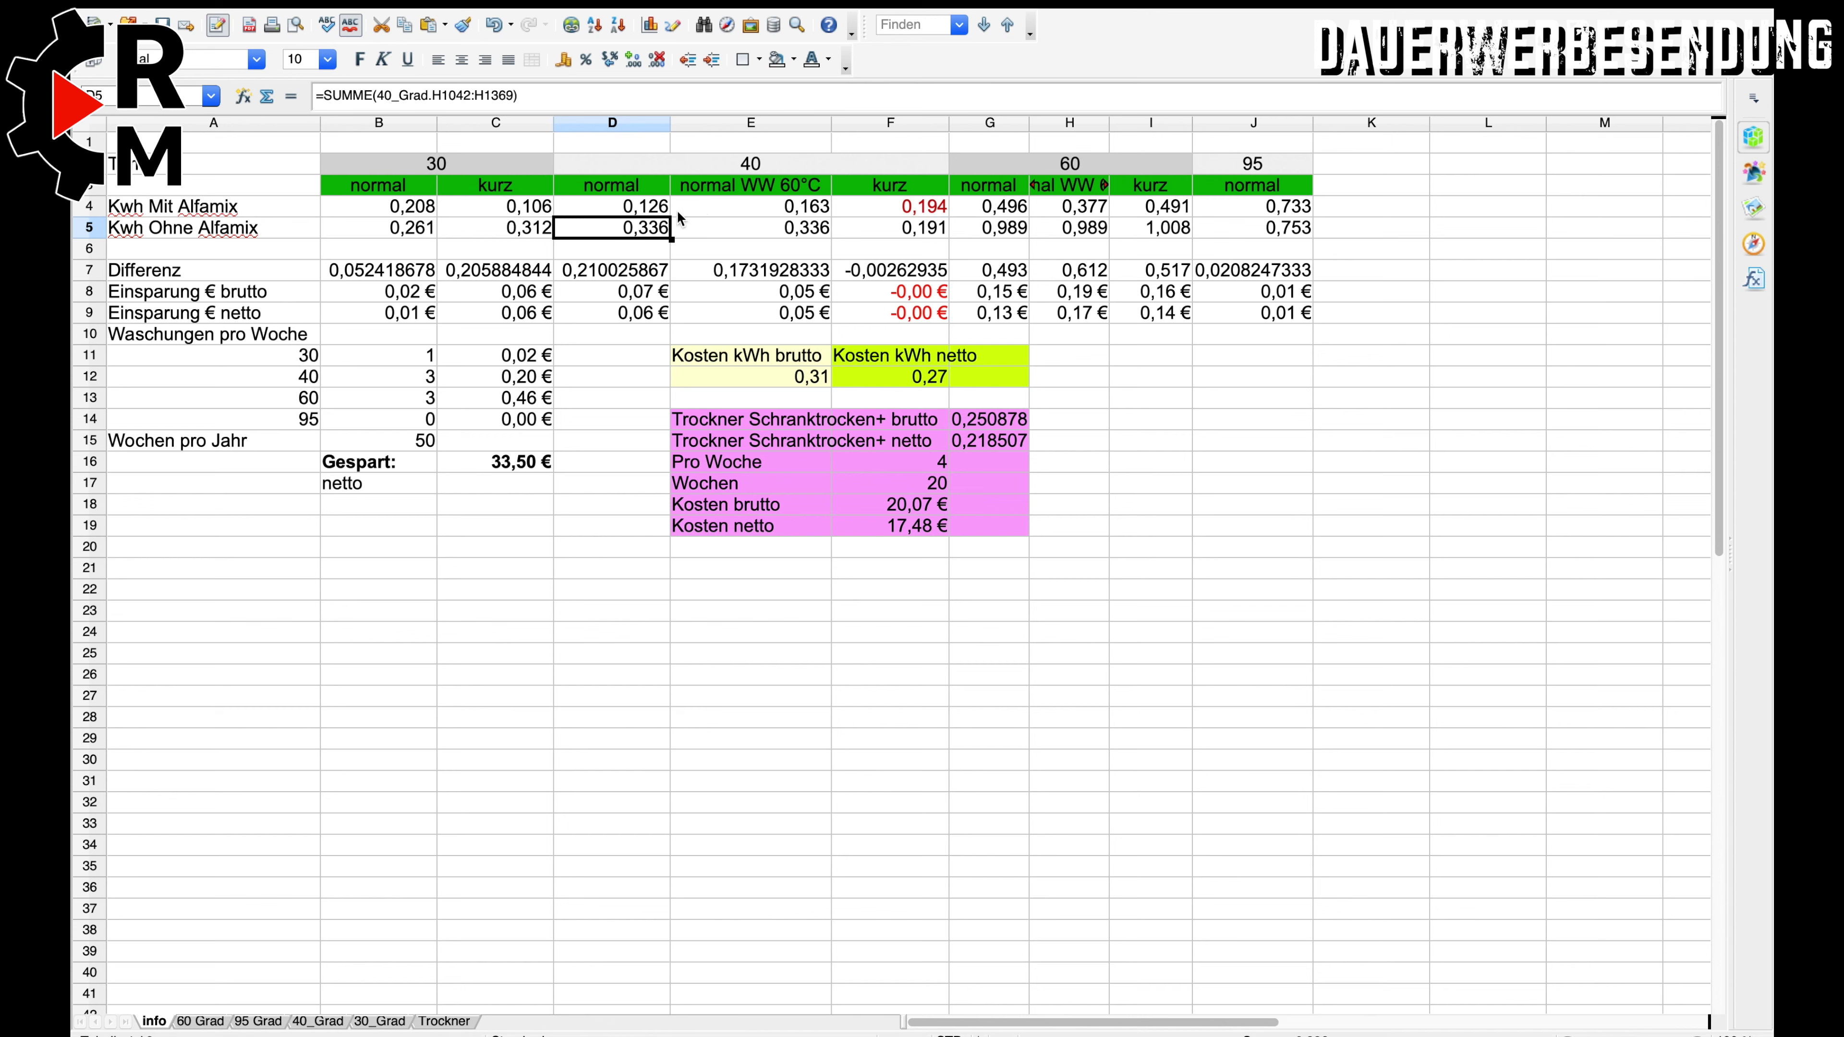
pyautogui.click(651, 275)
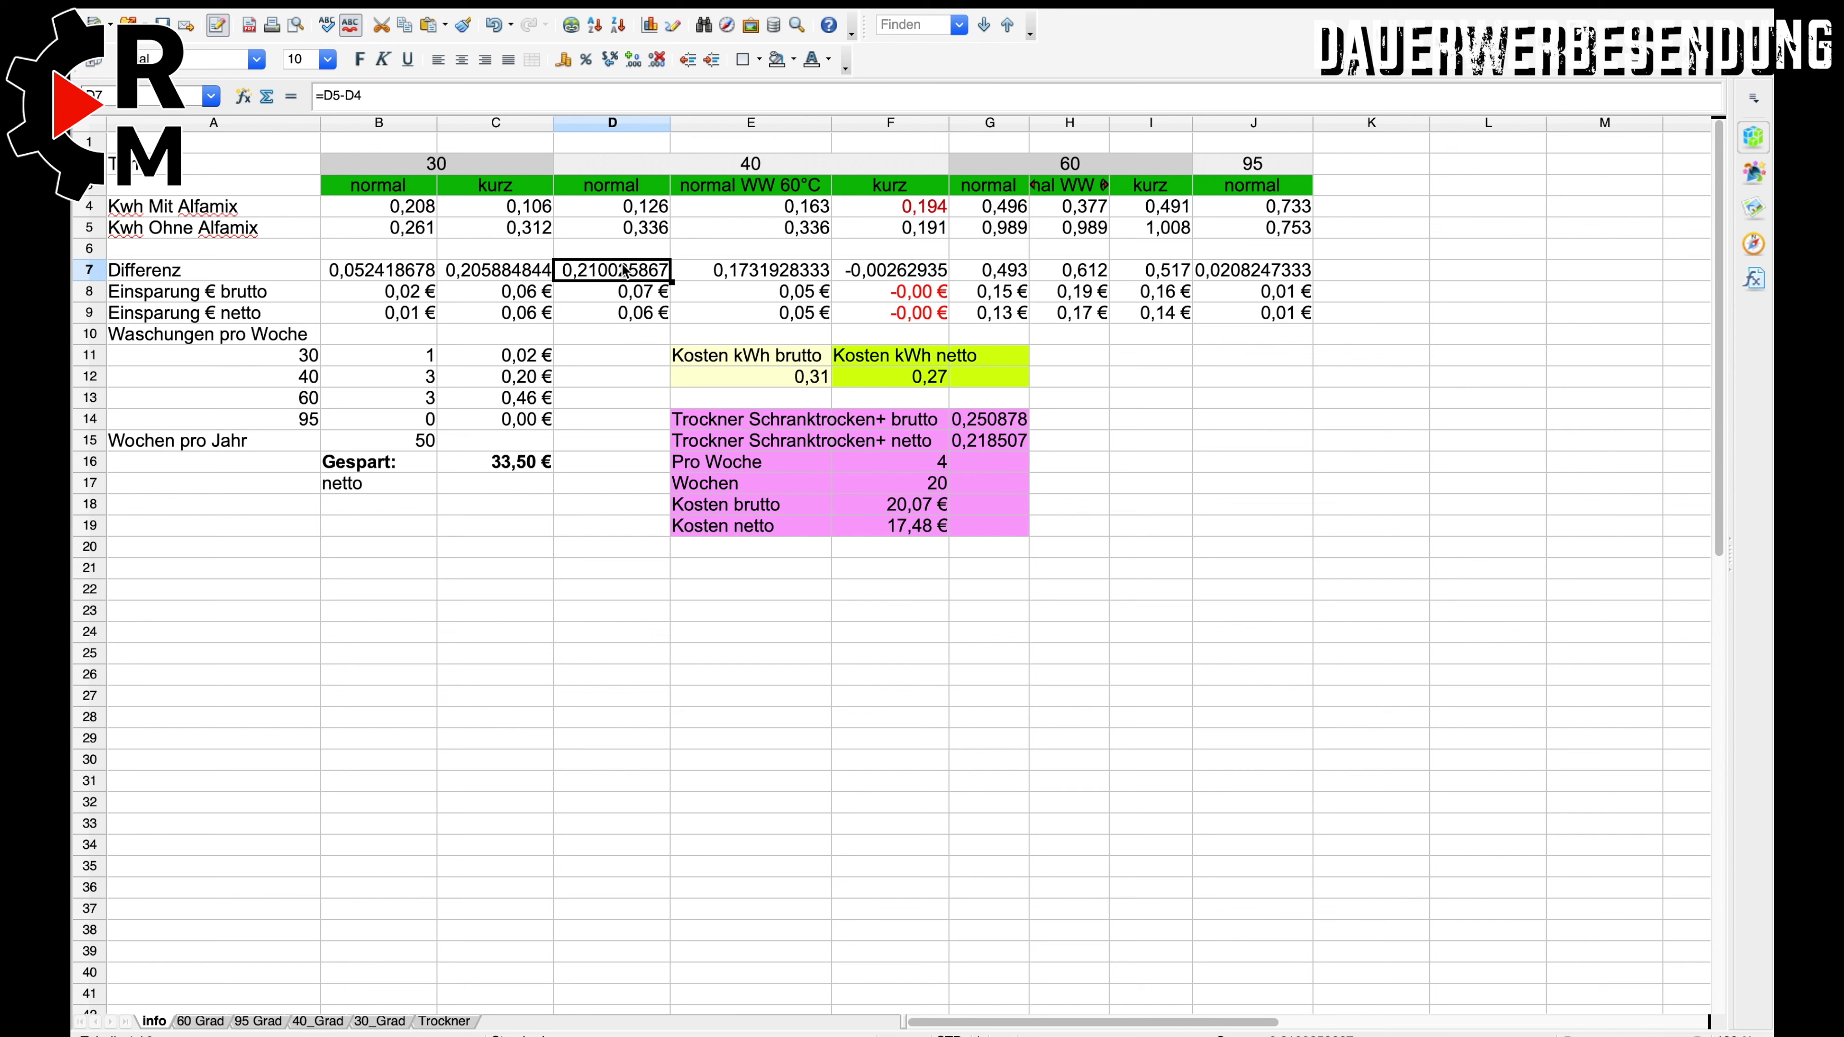
pyautogui.click(633, 298)
pyautogui.click(633, 314)
pyautogui.moveTo(890, 375)
pyautogui.mouseDown()
pyautogui.moveTo(806, 380)
pyautogui.moveTo(914, 388)
pyautogui.mouseUp()
pyautogui.click(819, 379)
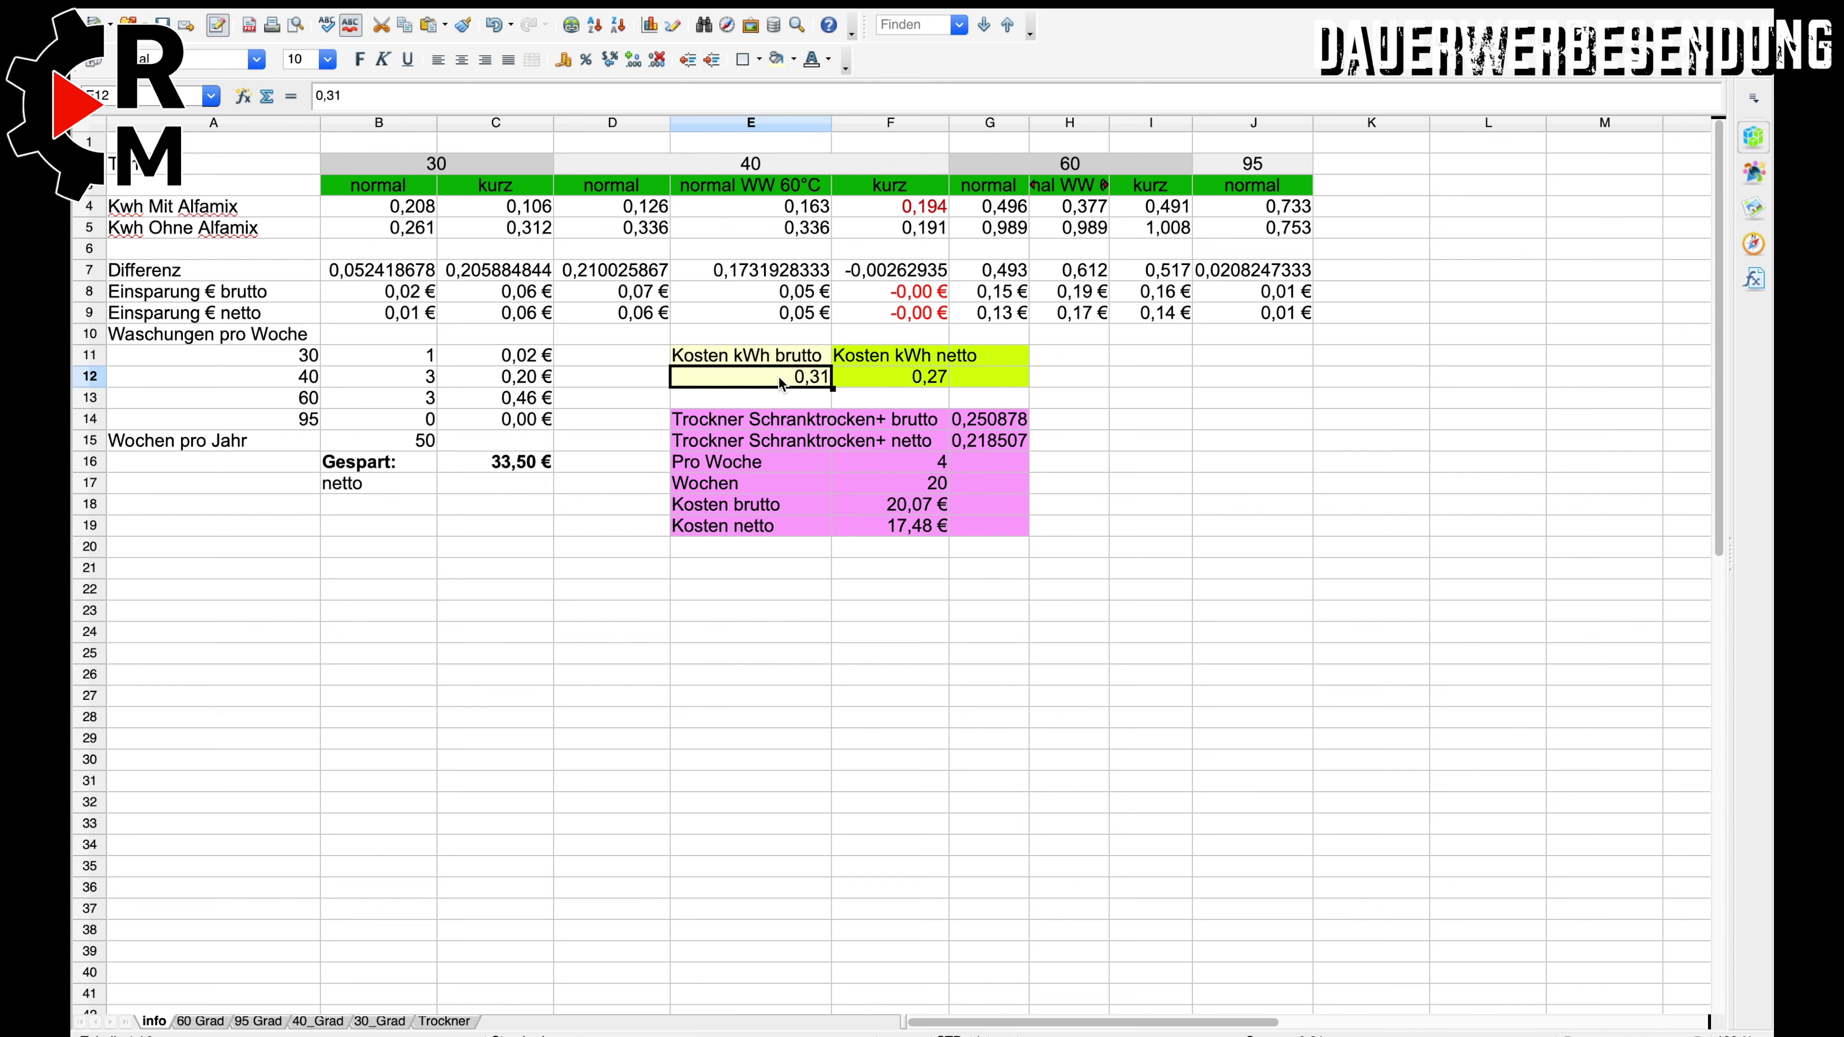
# Check the net kWh price in F12, the Einsparung € brutto row, and the 40 kurz consumption in F4:F5.
pyautogui.click(883, 373)
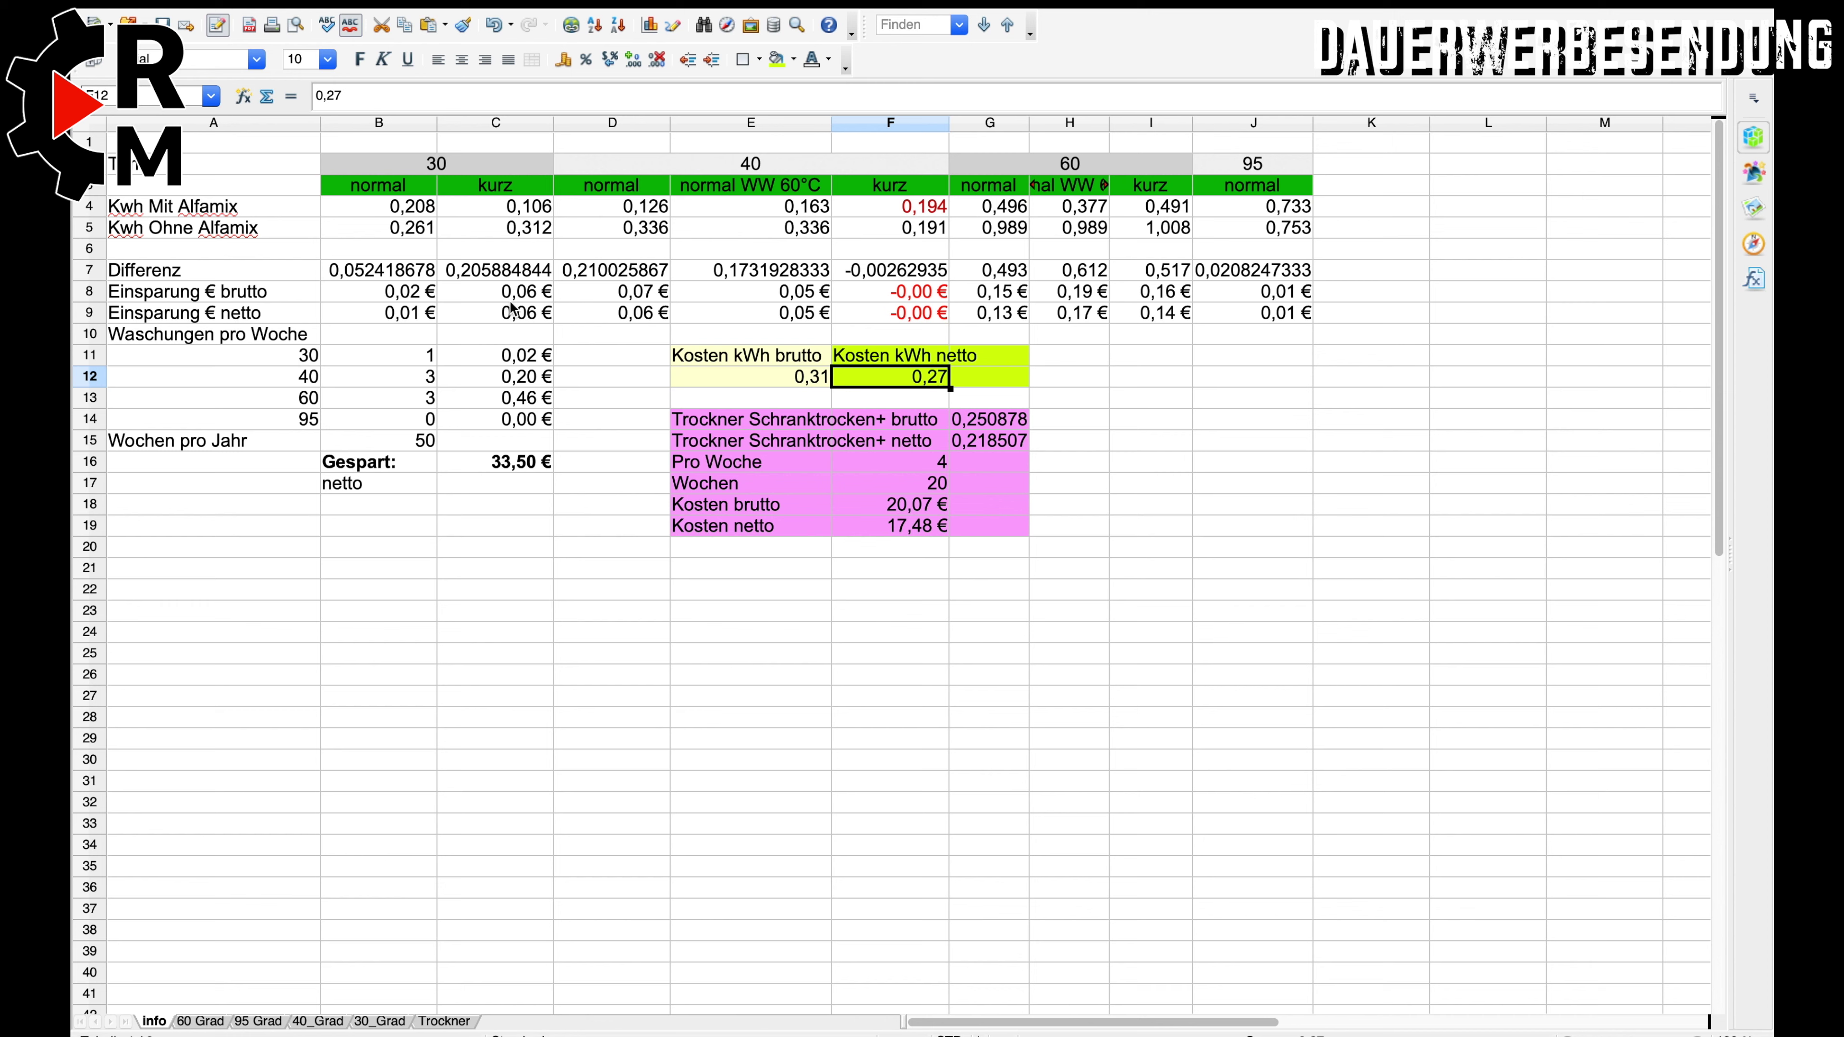
pyautogui.click(91, 292)
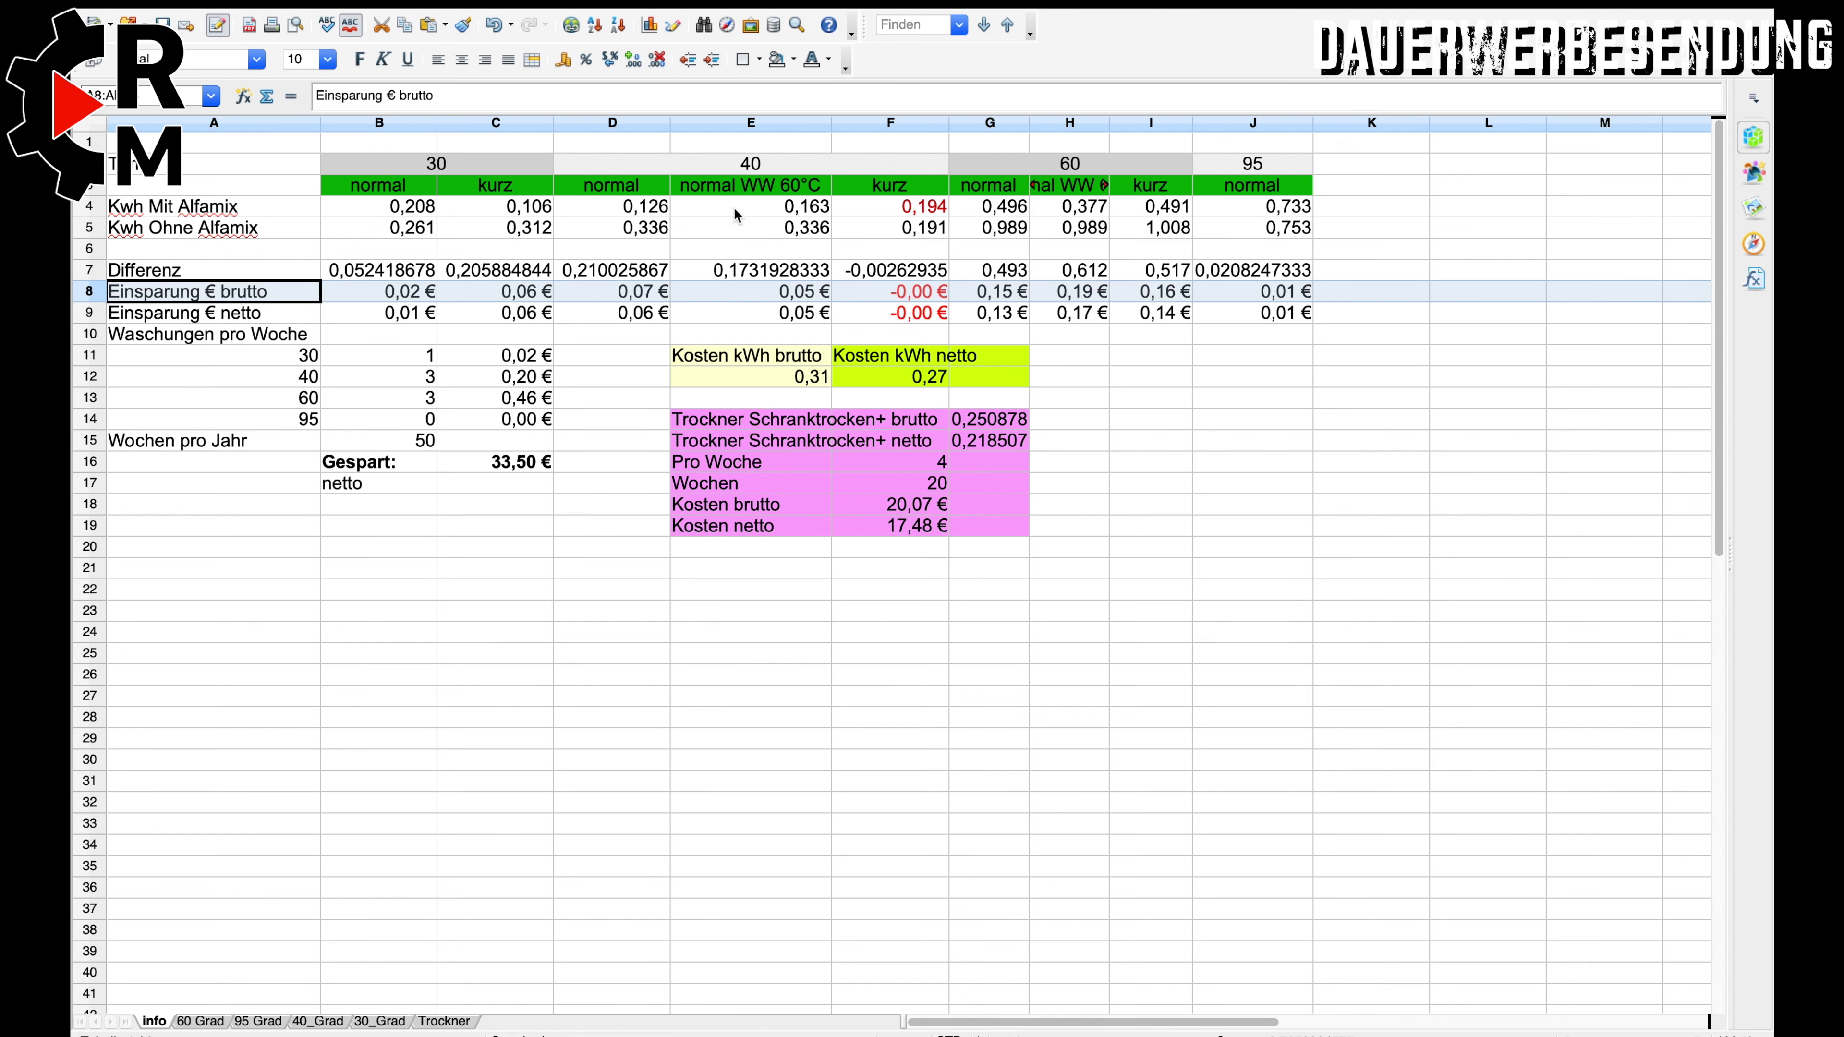
pyautogui.moveTo(935, 211); pyautogui.dragTo(918, 231)
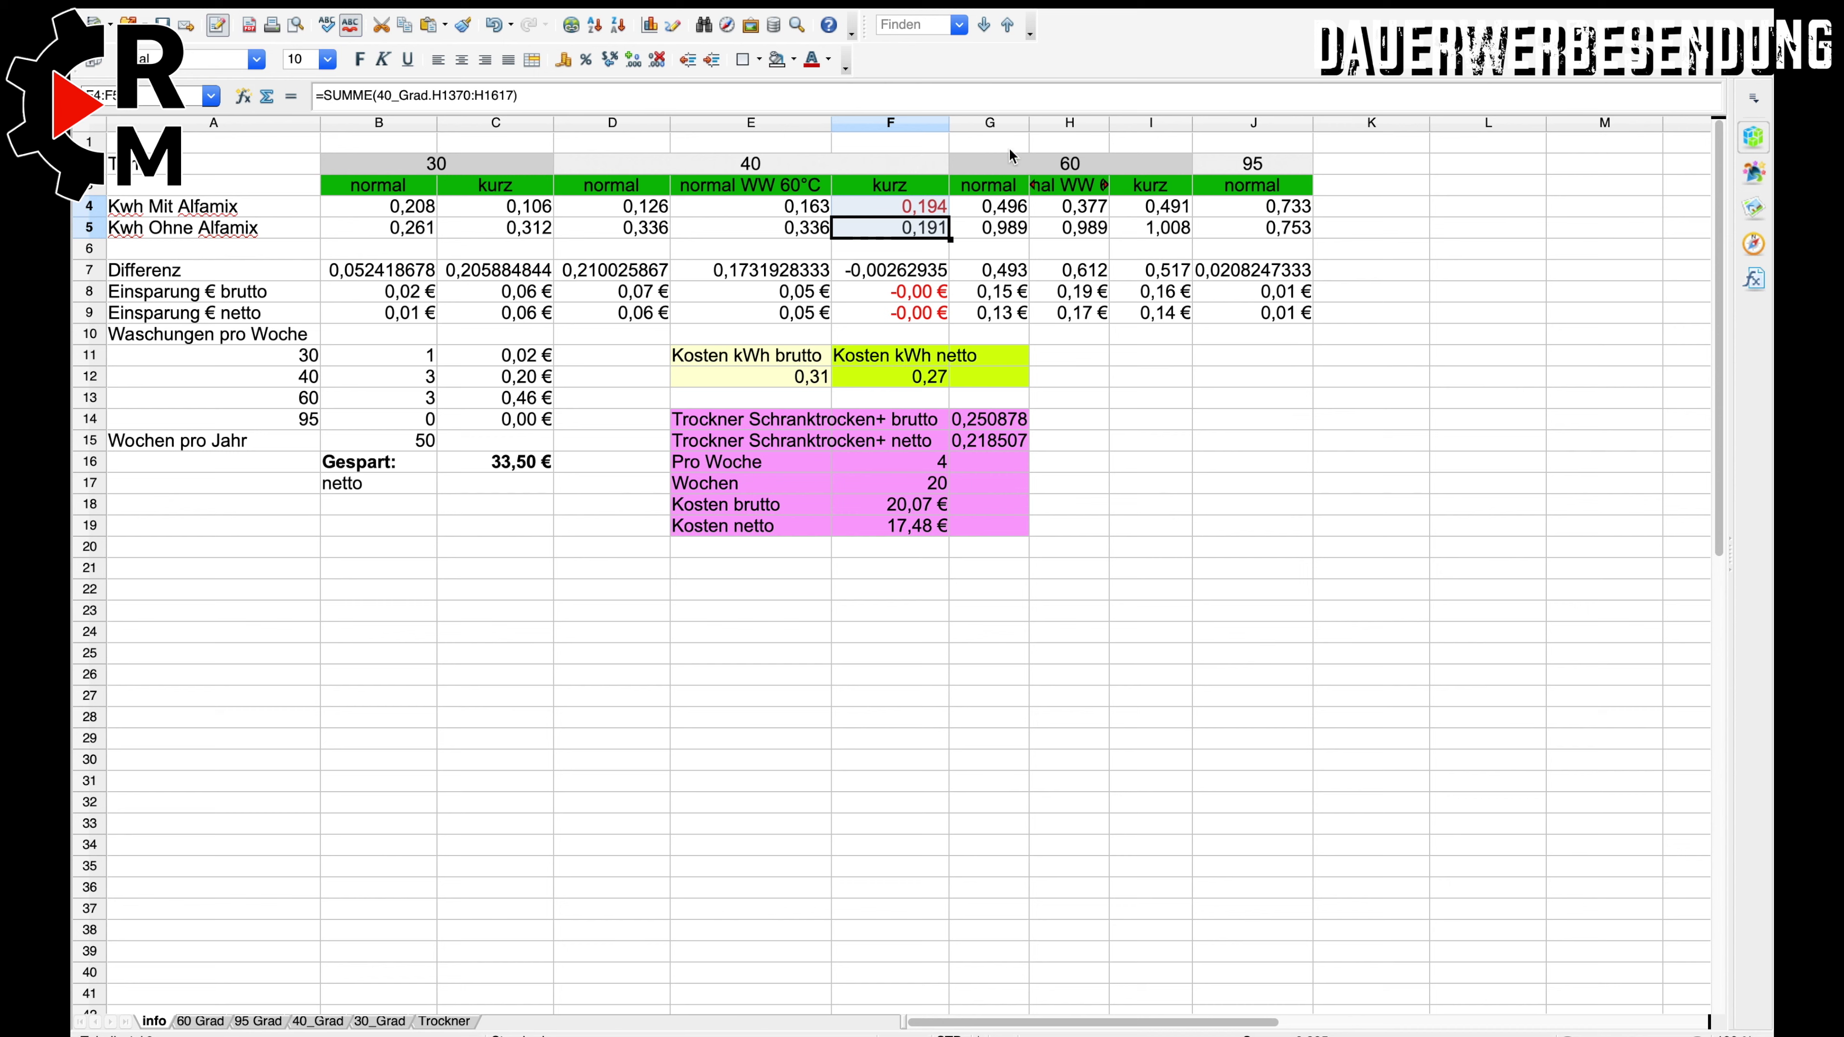
# Review the 60 programmes in columns G to I, and widen column H to fit the normal WW 65°C heading.
pyautogui.moveTo(997, 125); pyautogui.dragTo(1151, 139)
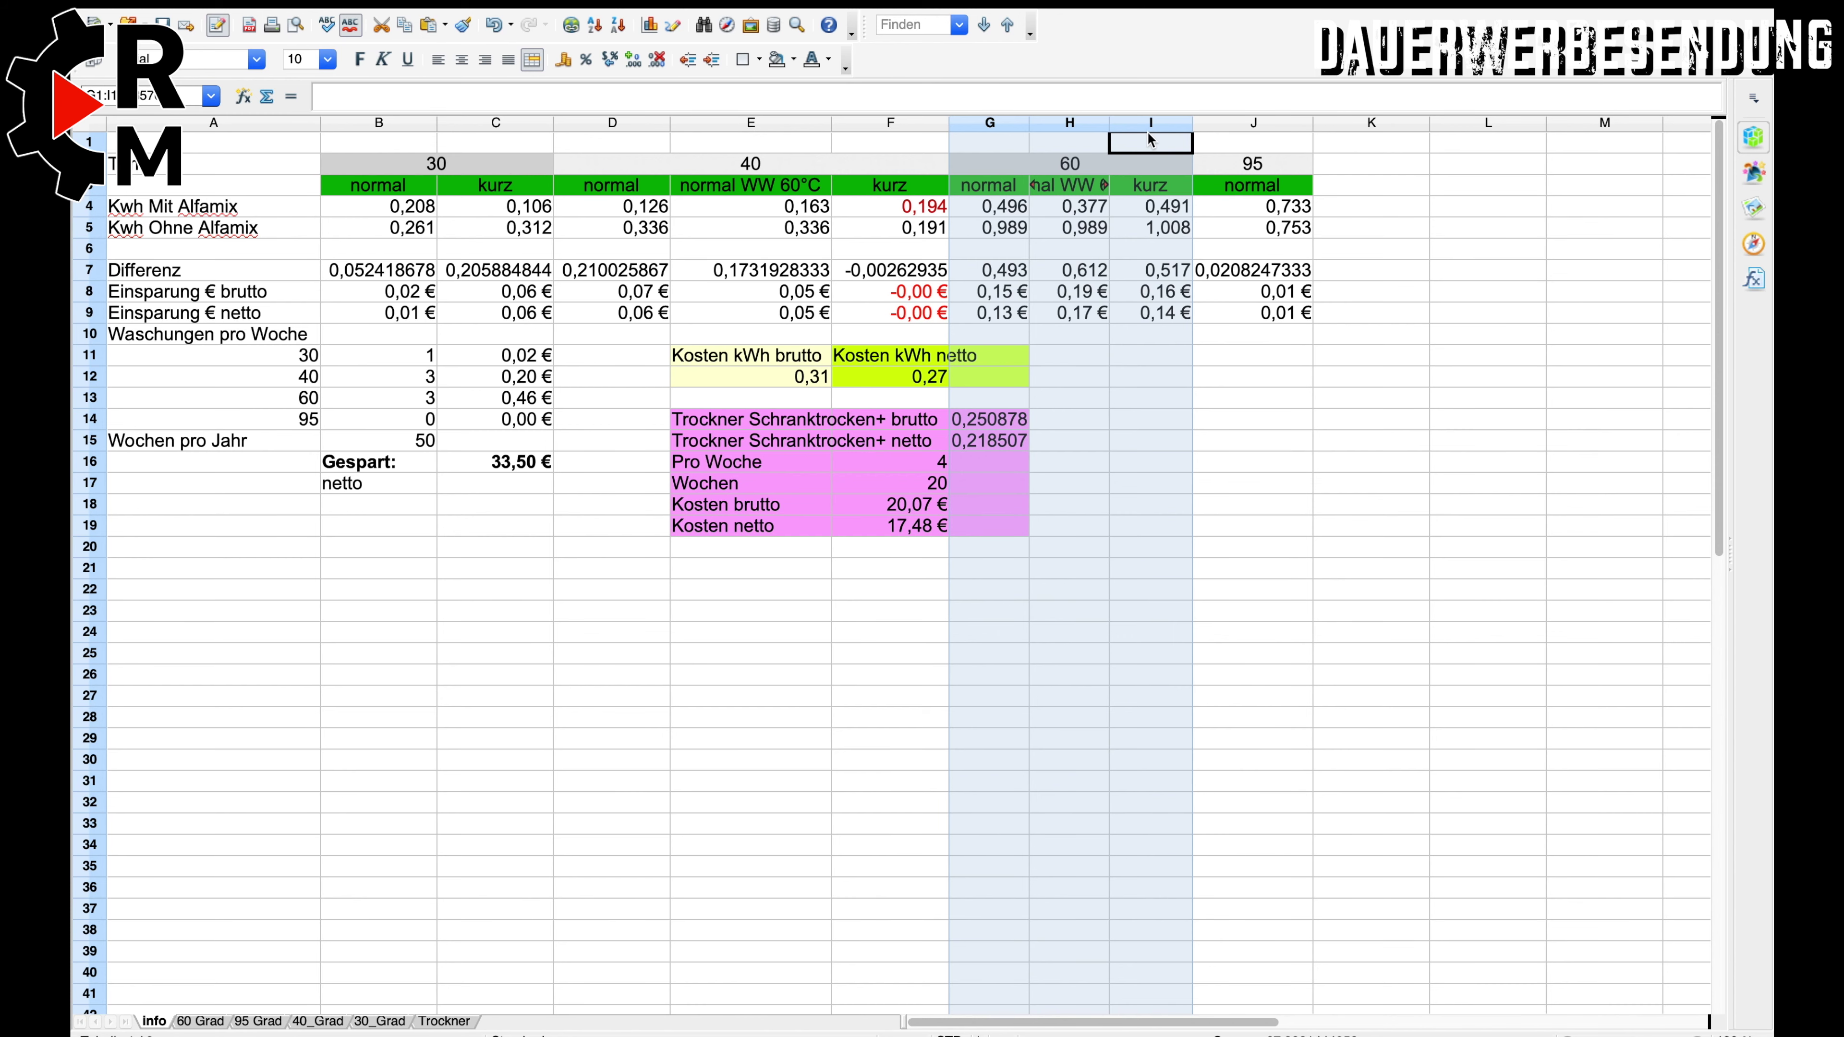
pyautogui.click(1015, 212)
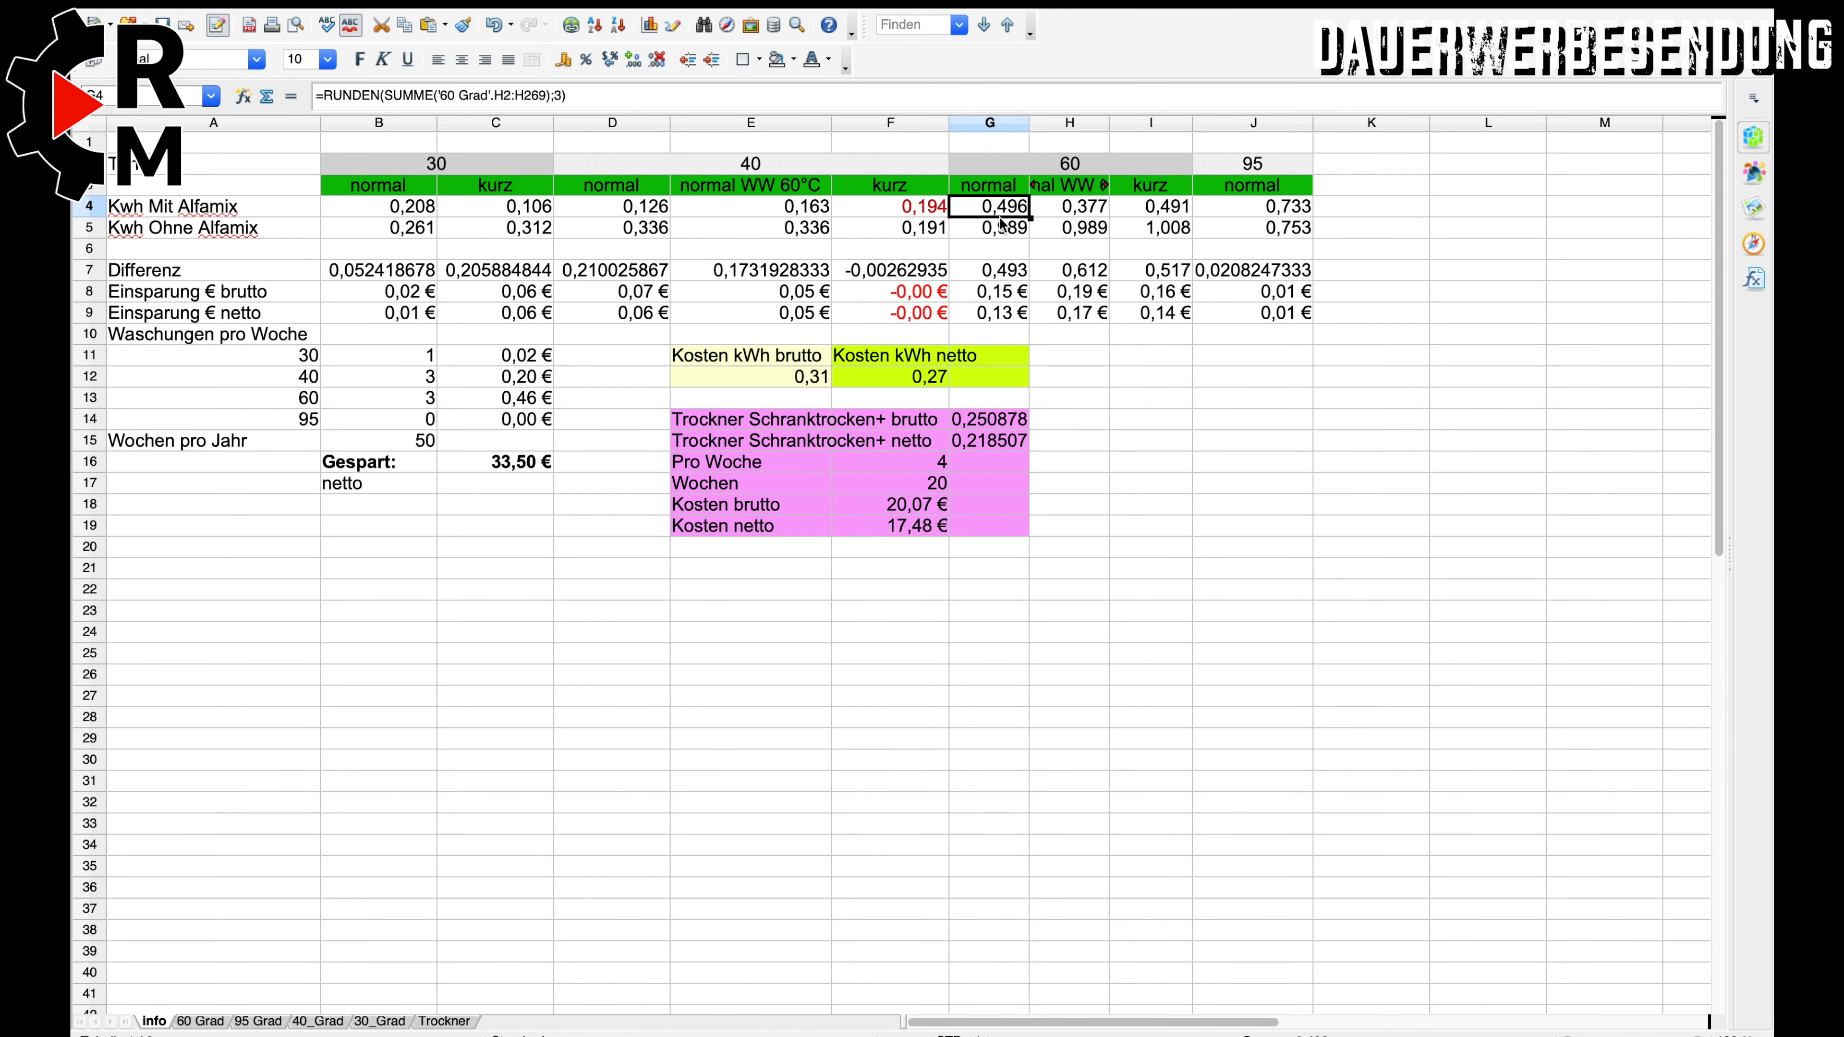
pyautogui.click(994, 276)
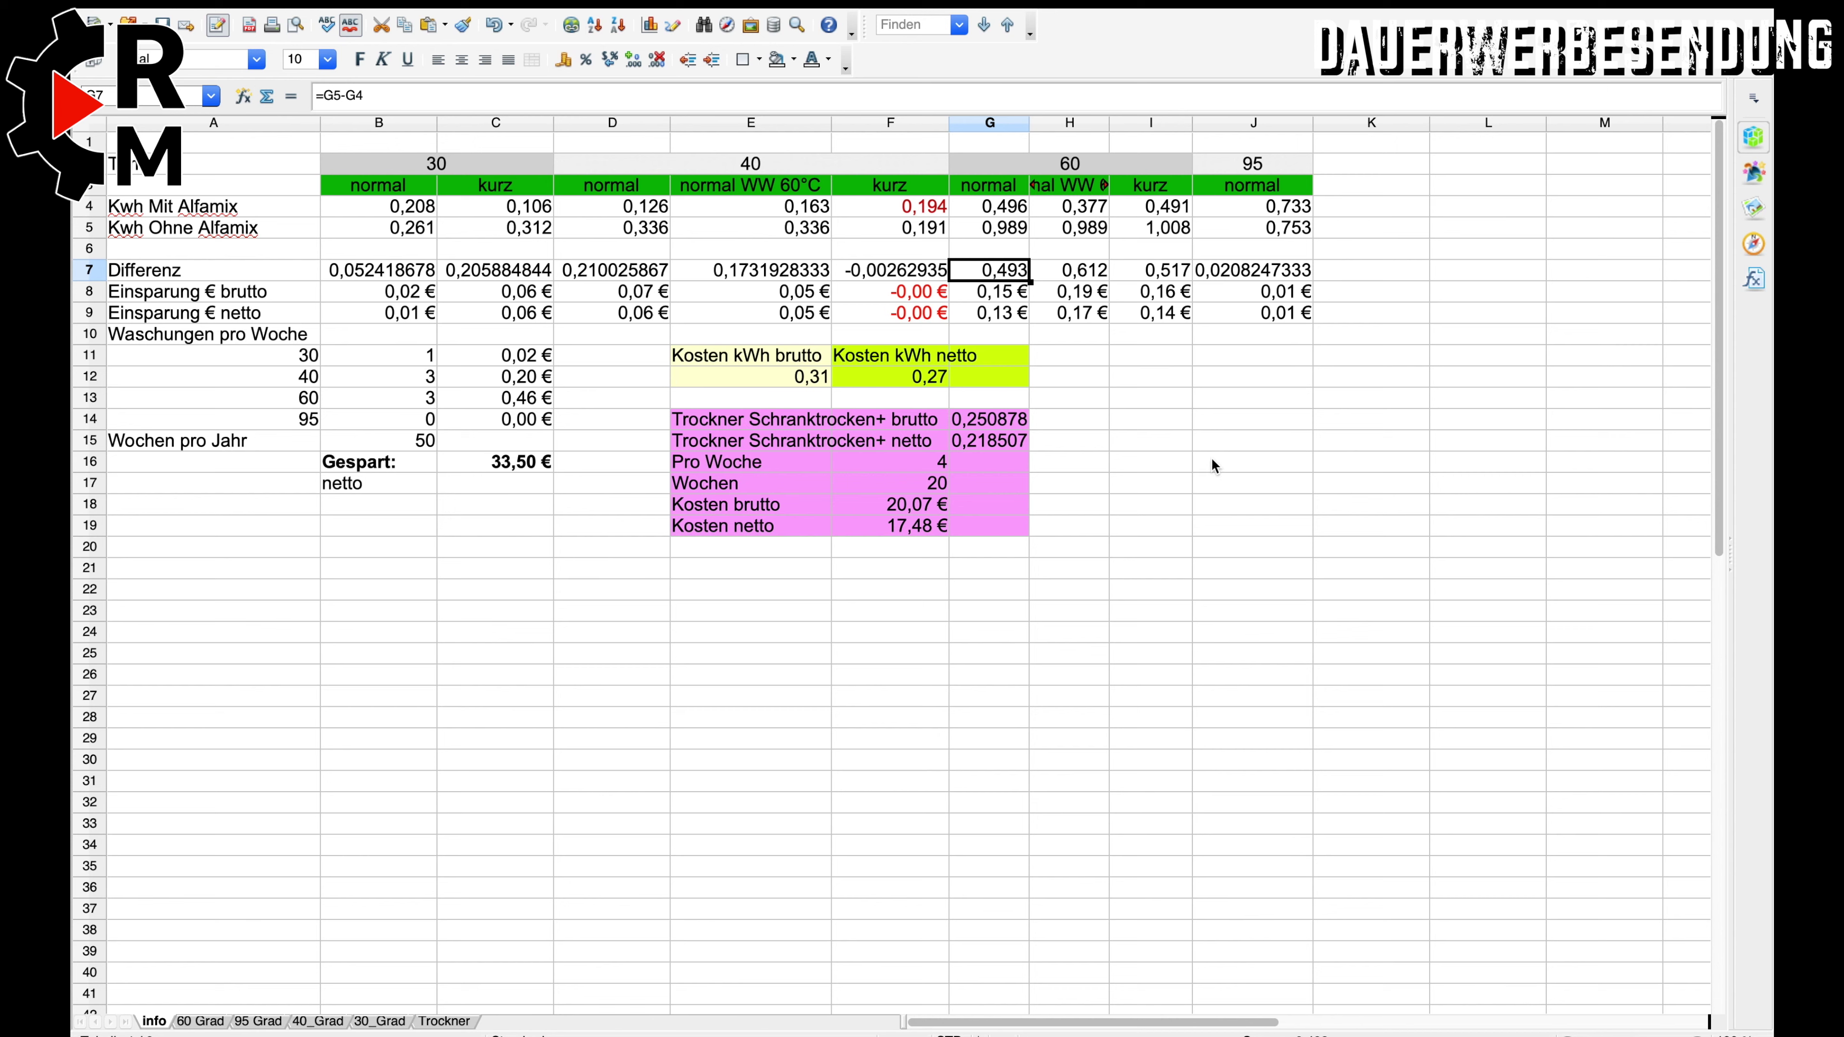
pyautogui.click(990, 123)
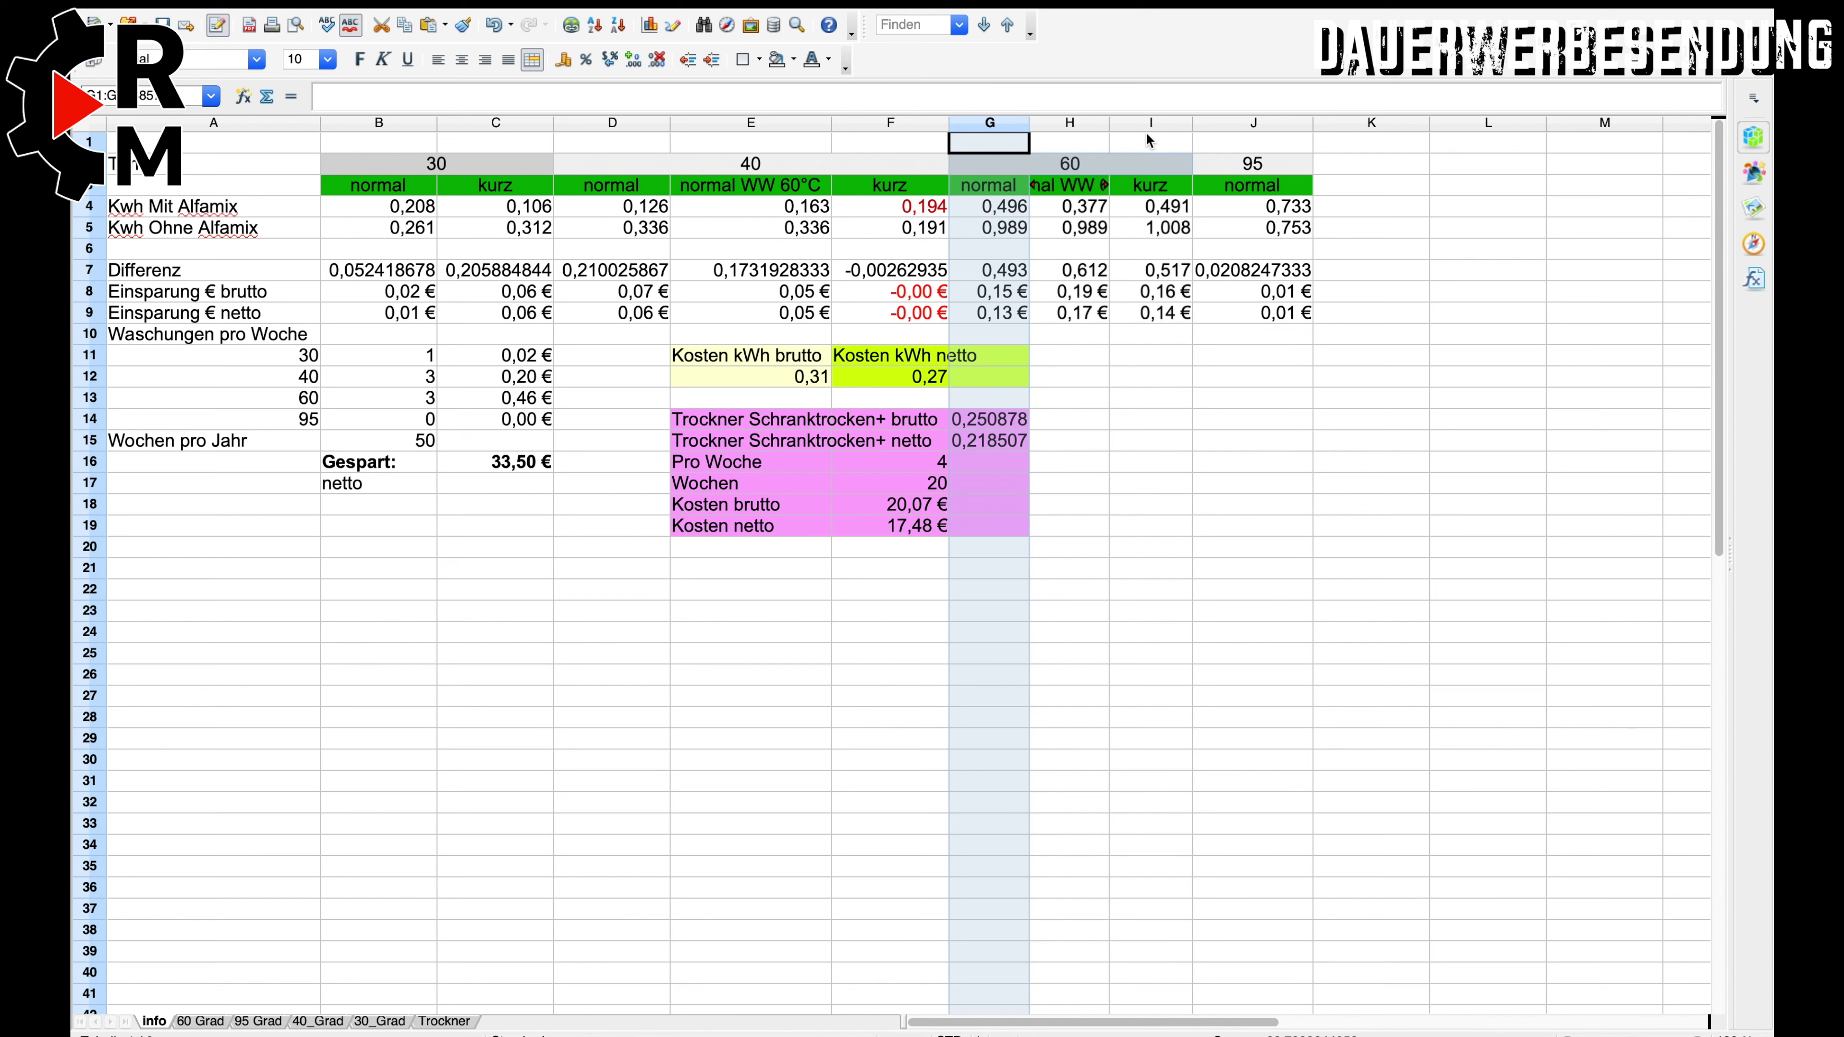
pyautogui.moveTo(1112, 120); pyautogui.dragTo(1178, 120)
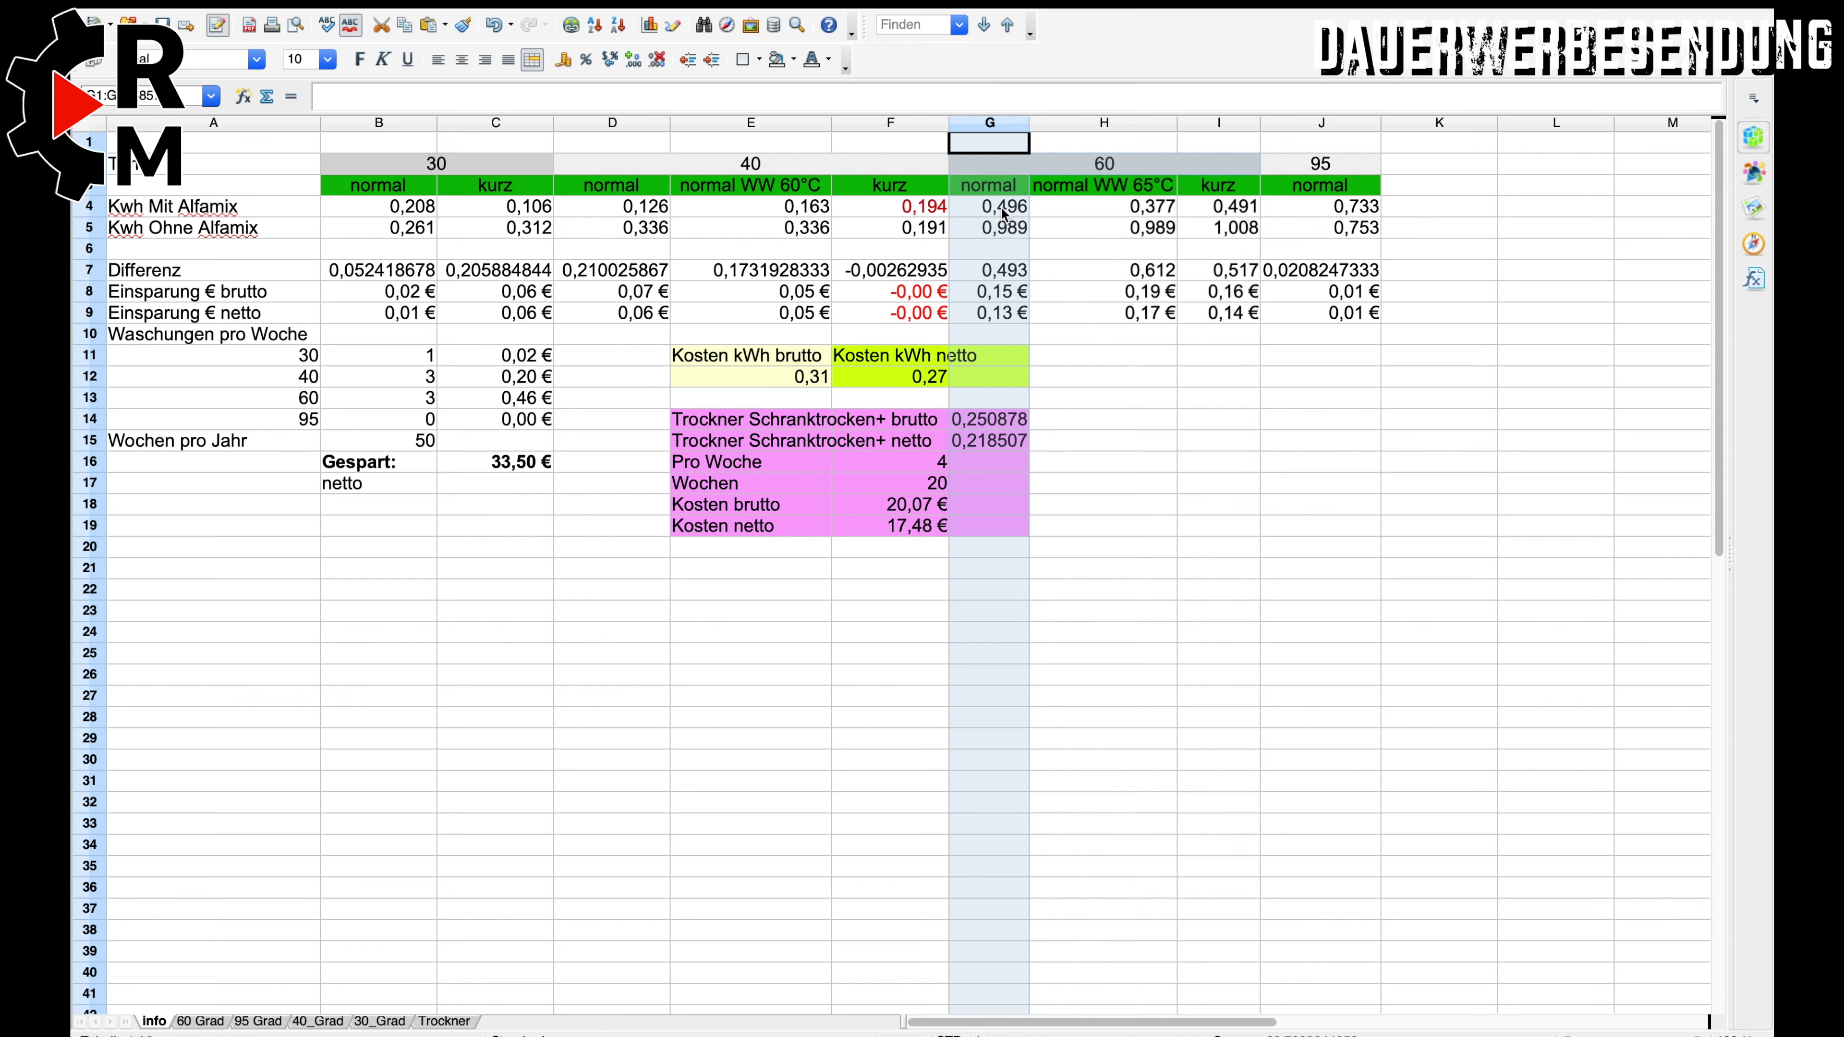
# Compare the Kwh Mit Alfamix formulas in D4, E4, H4 and G4, and inspect the 60 normal gross saving formula in G8.
pyautogui.click(665, 211)
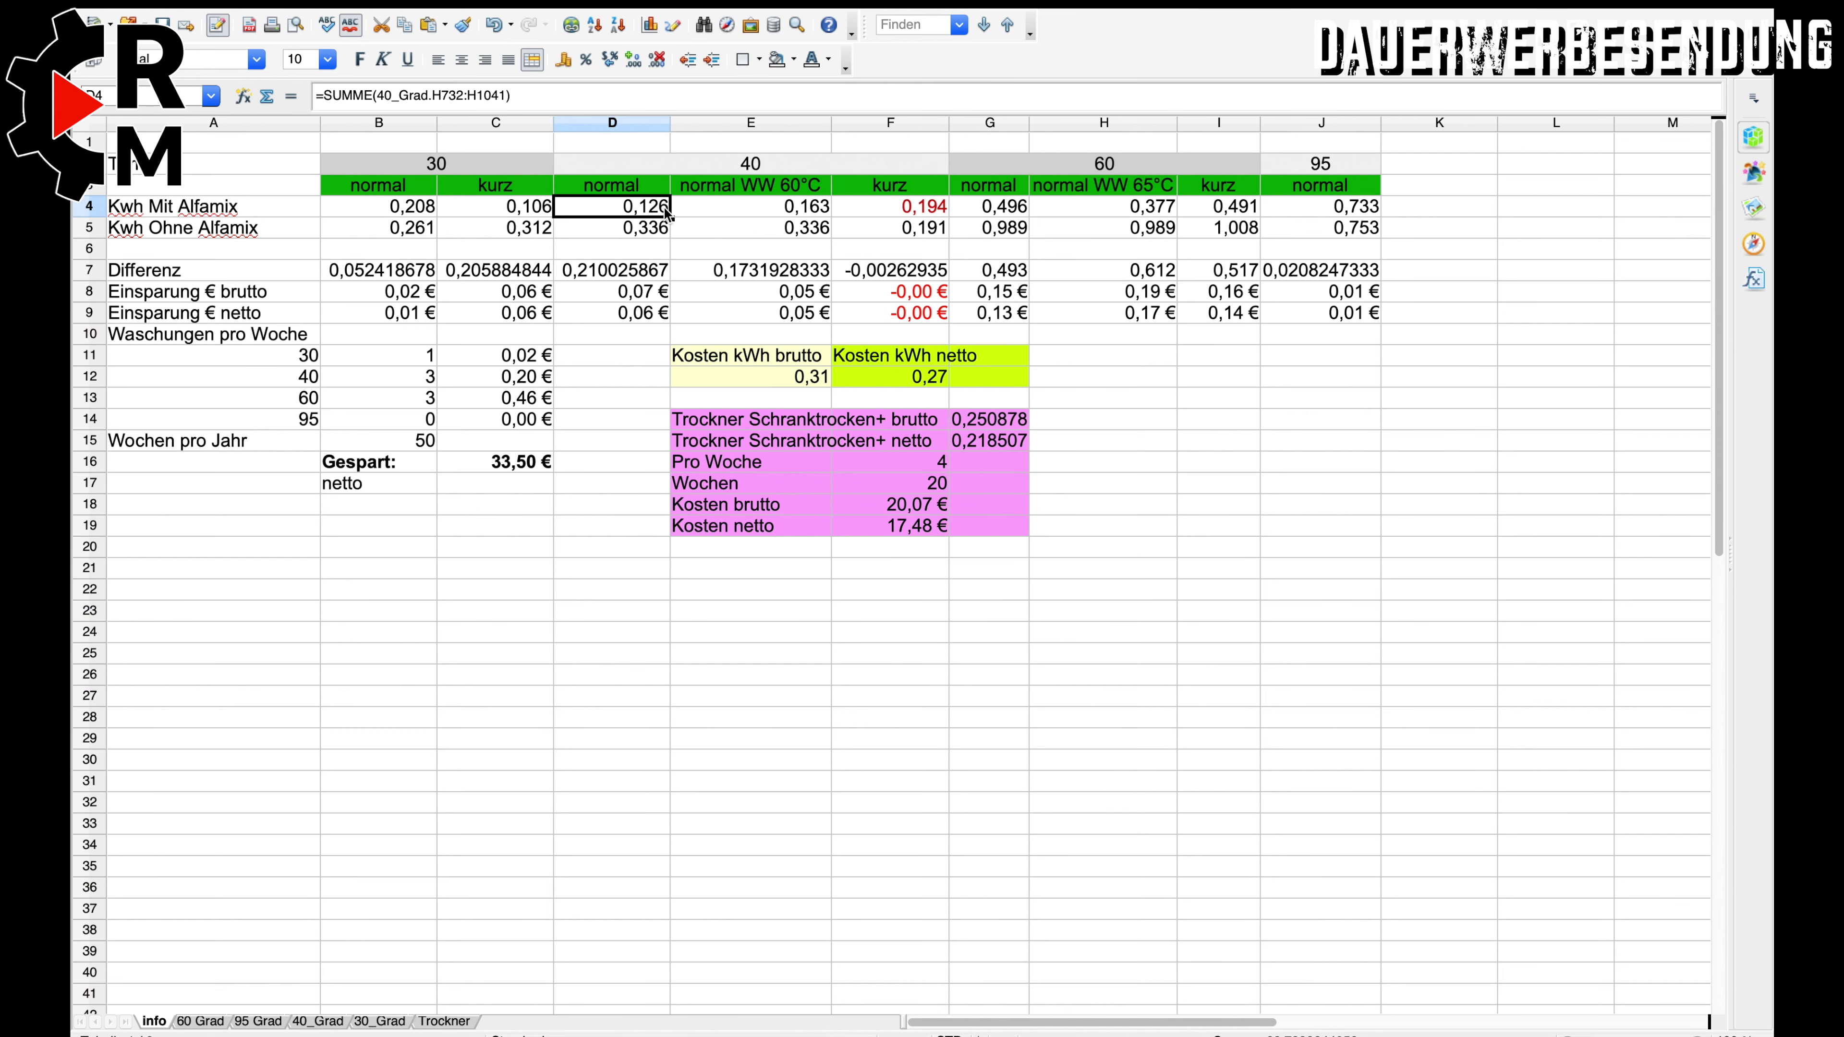
pyautogui.moveTo(665, 211); pyautogui.dragTo(696, 216)
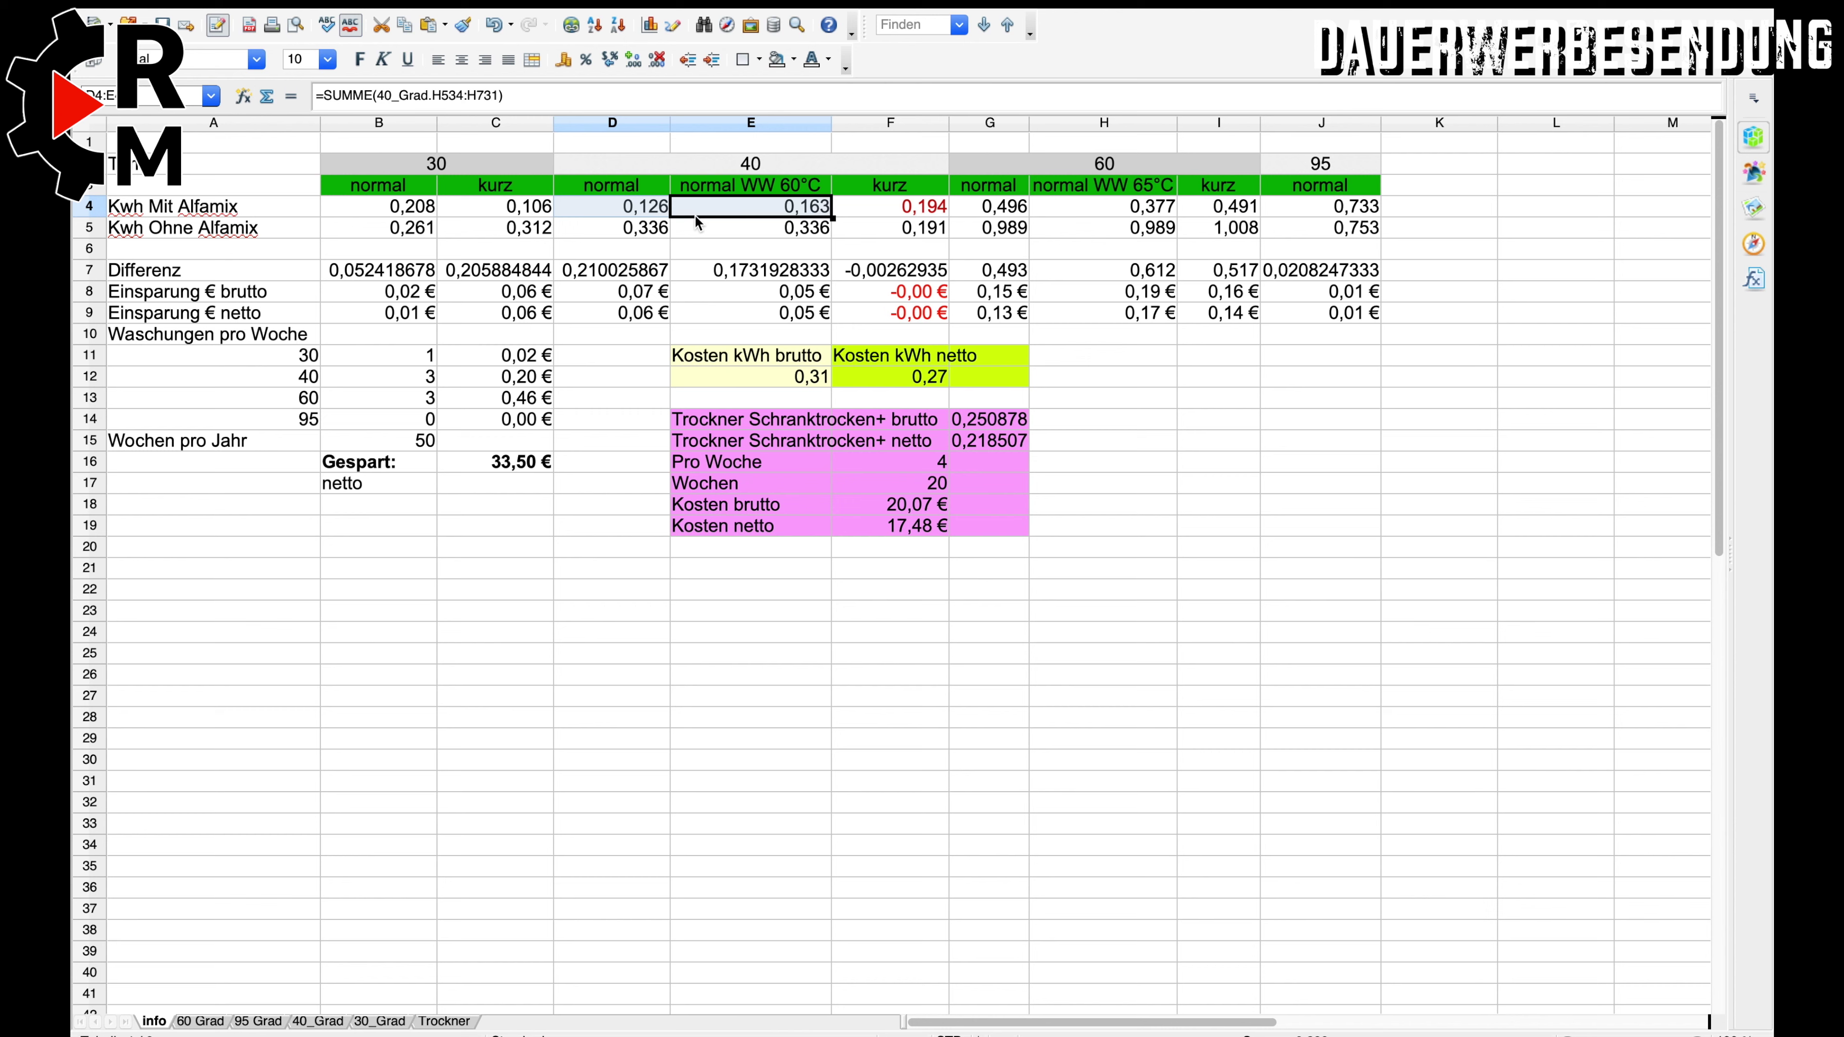
pyautogui.click(634, 206)
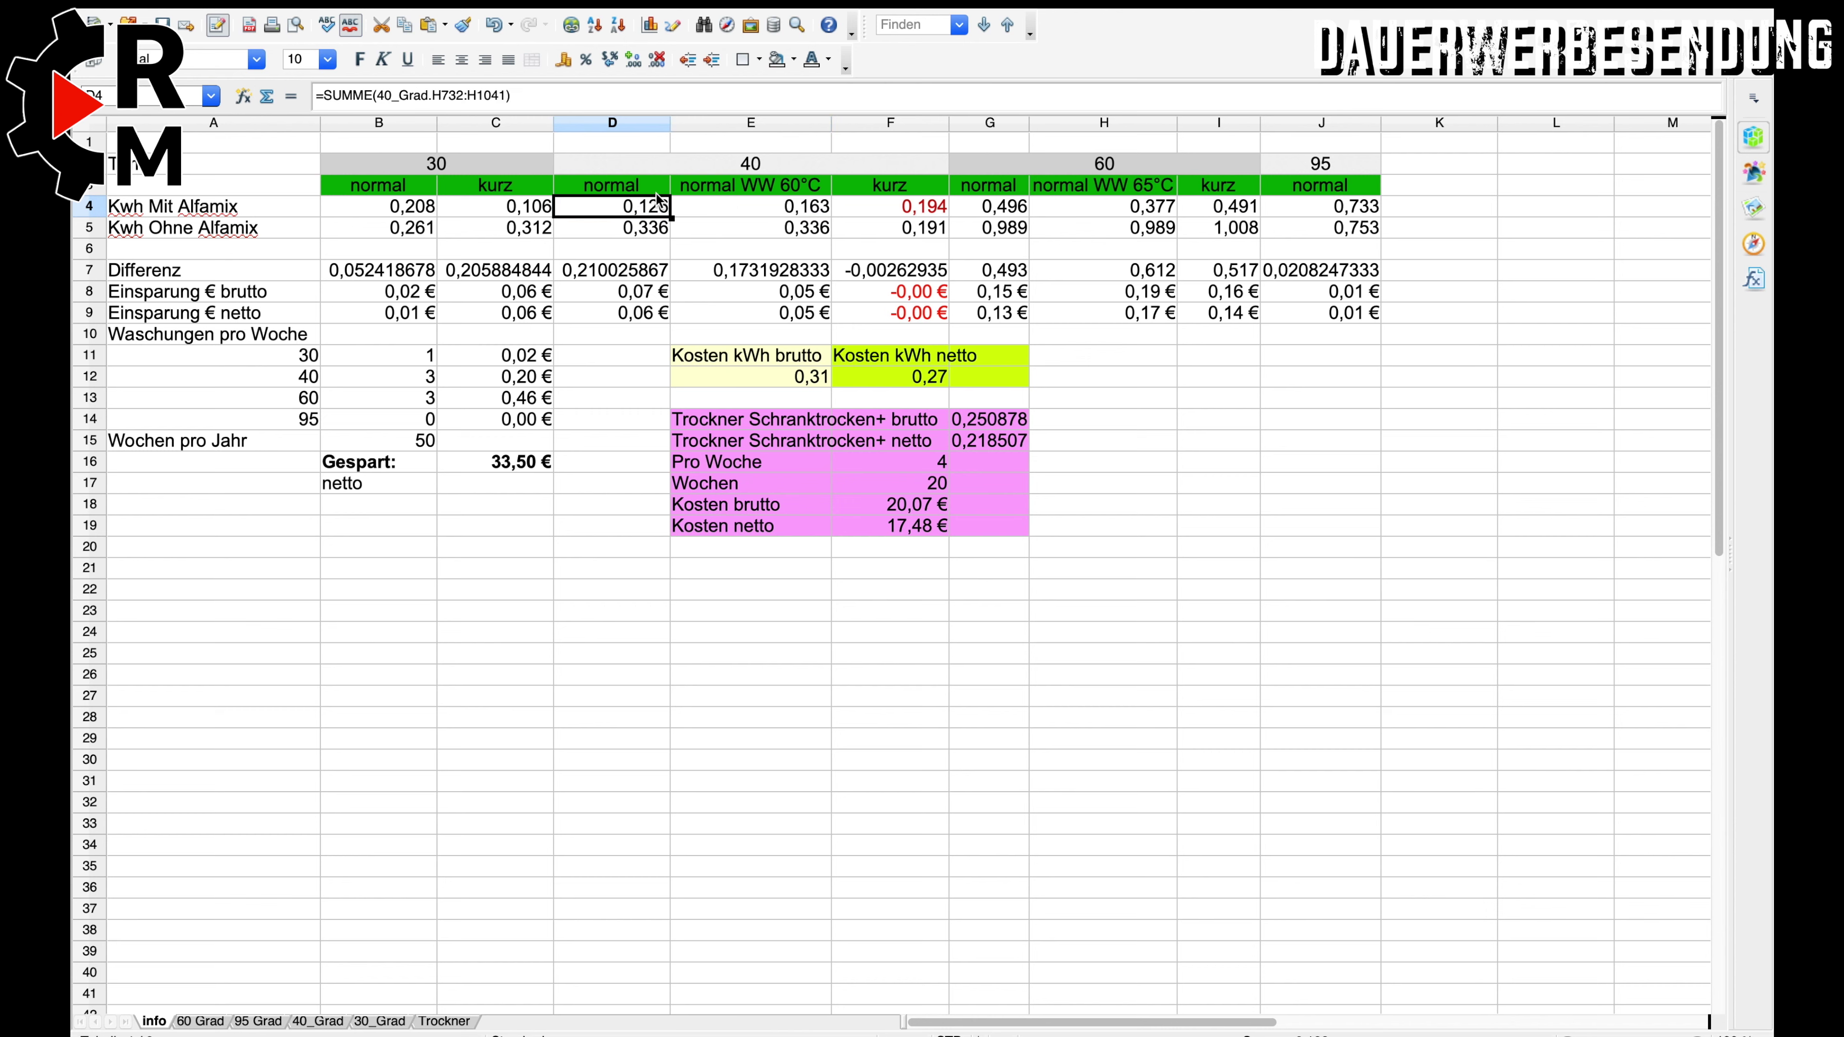
pyautogui.click(1095, 206)
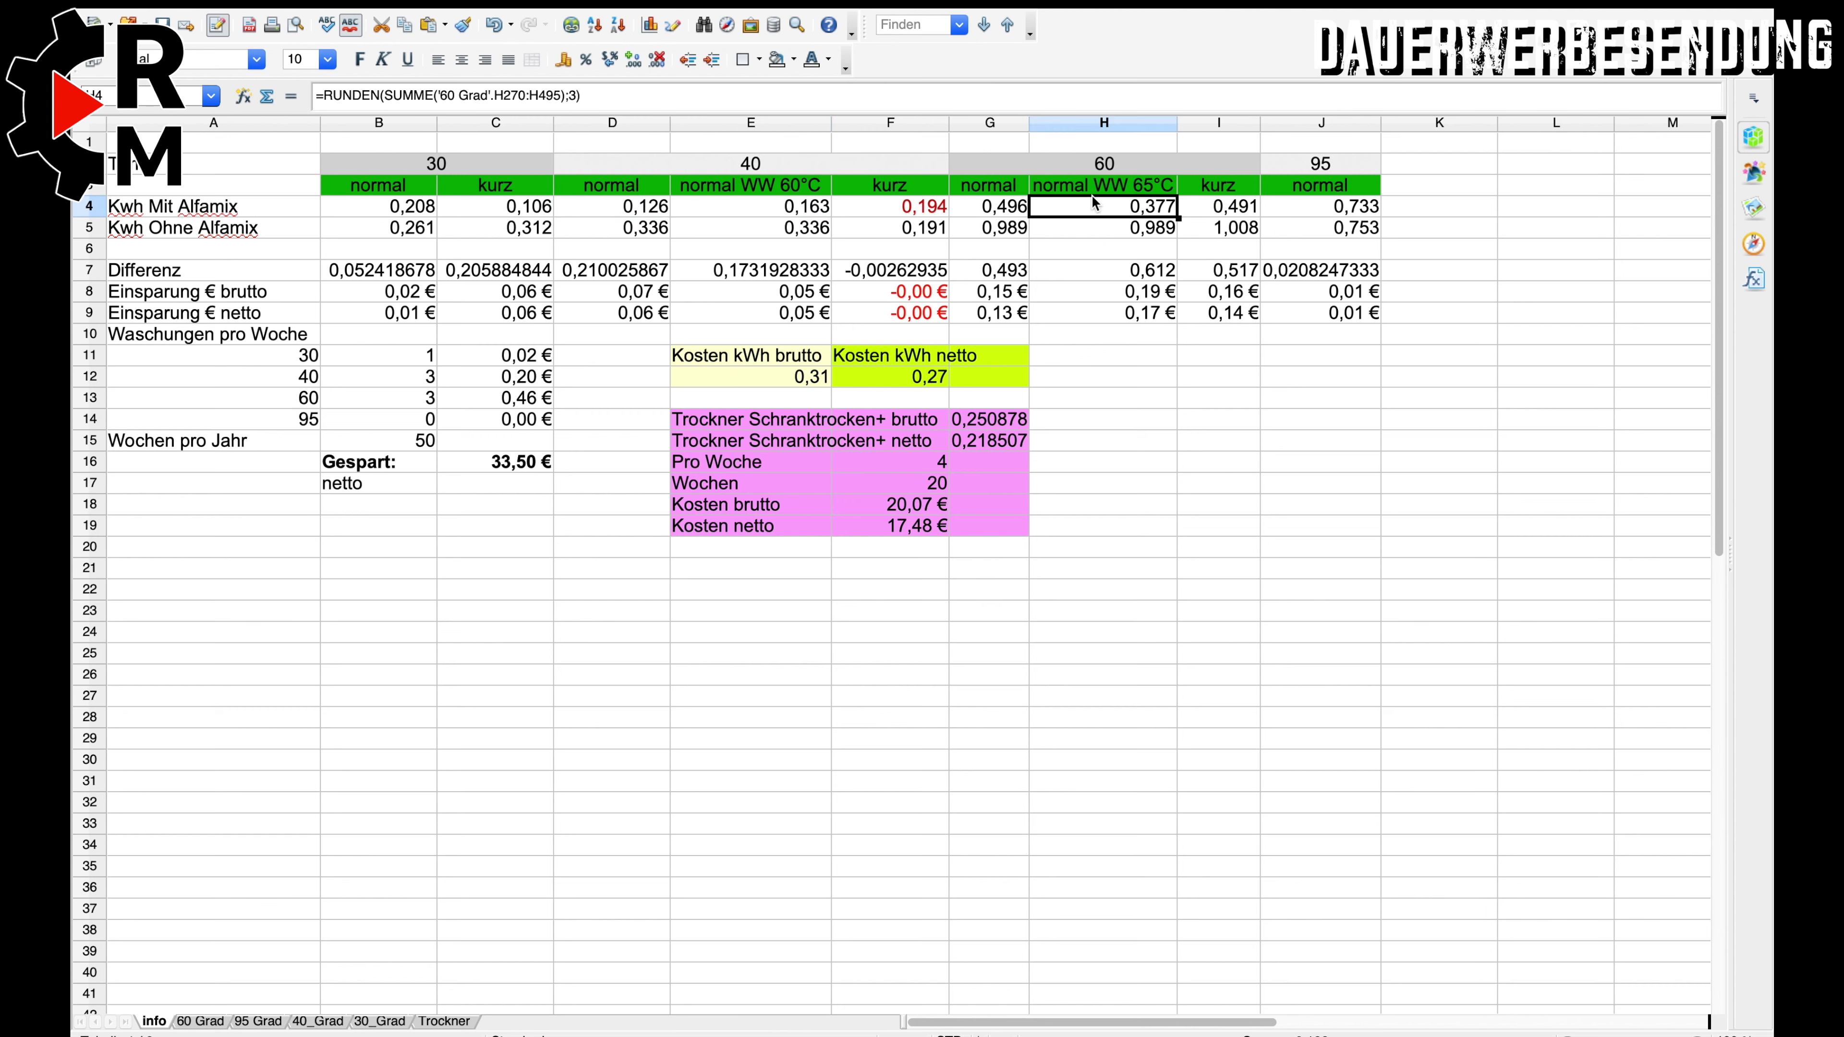
pyautogui.click(1006, 212)
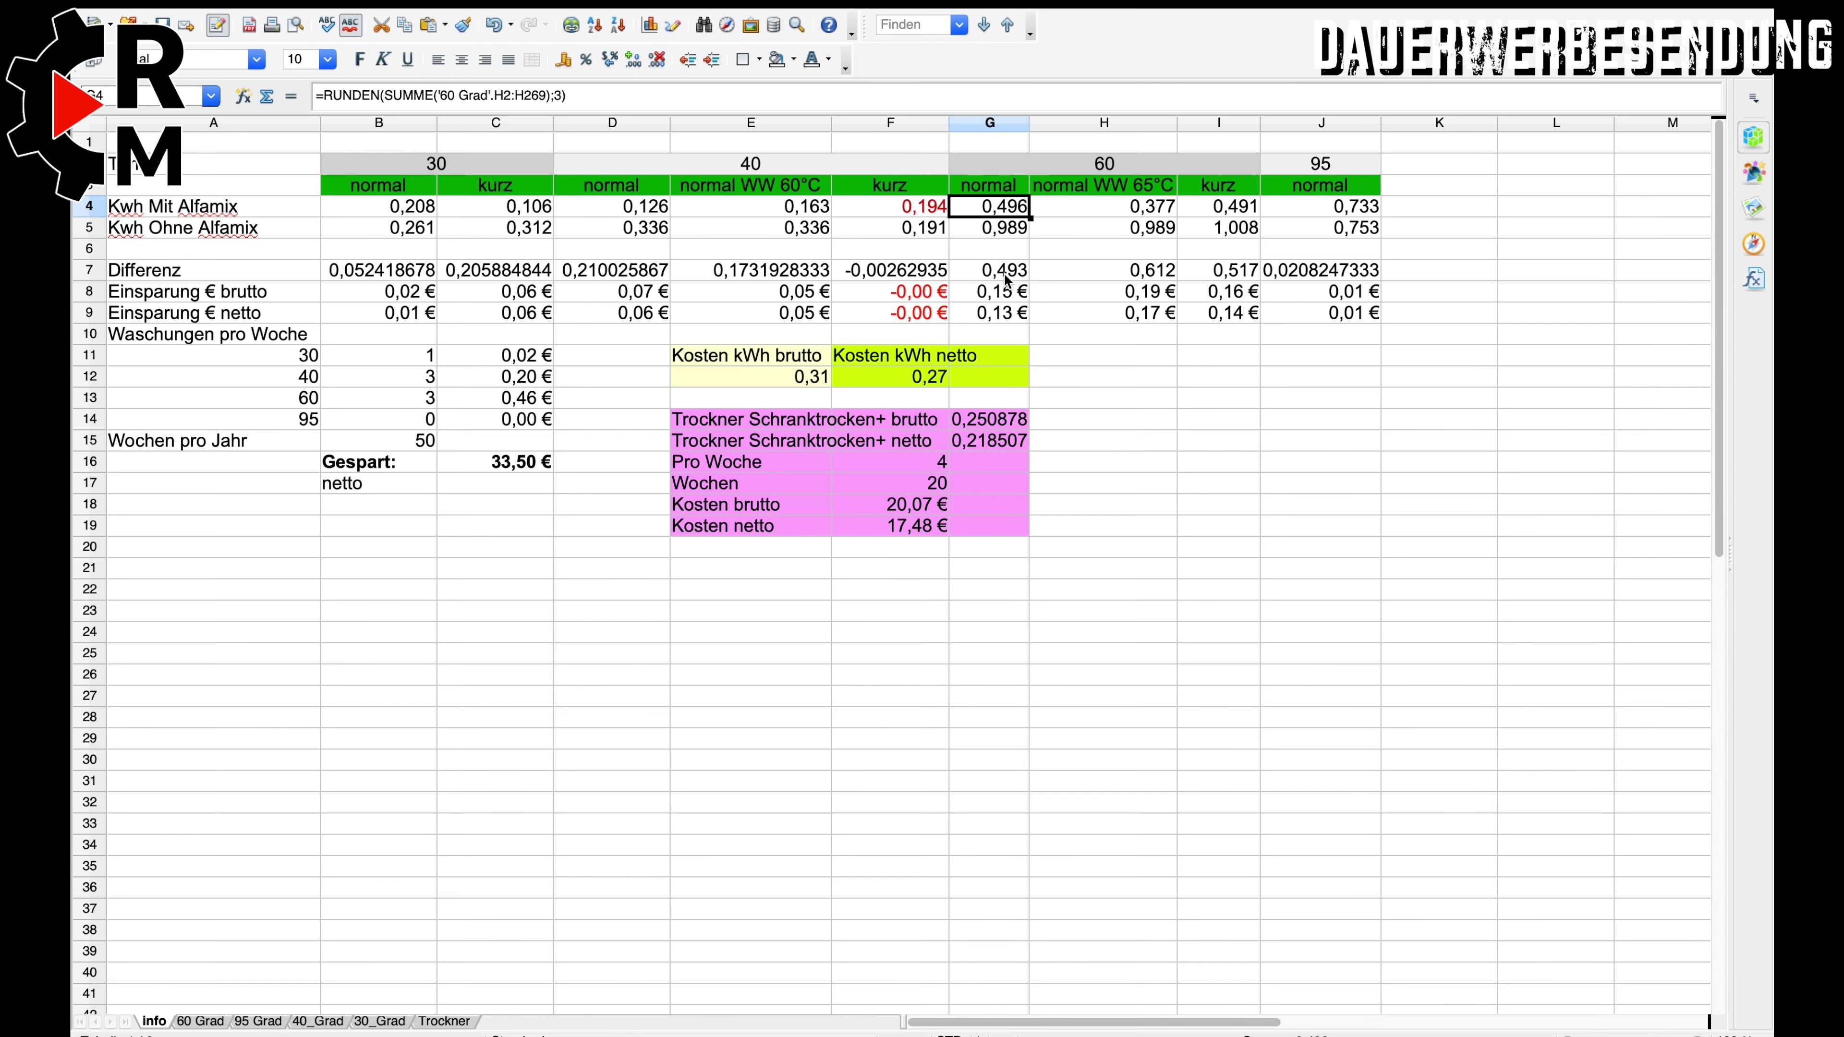
pyautogui.scroll(-1, 1006, 280)
pyautogui.scroll(3, 867, 275)
pyautogui.click(1134, 329)
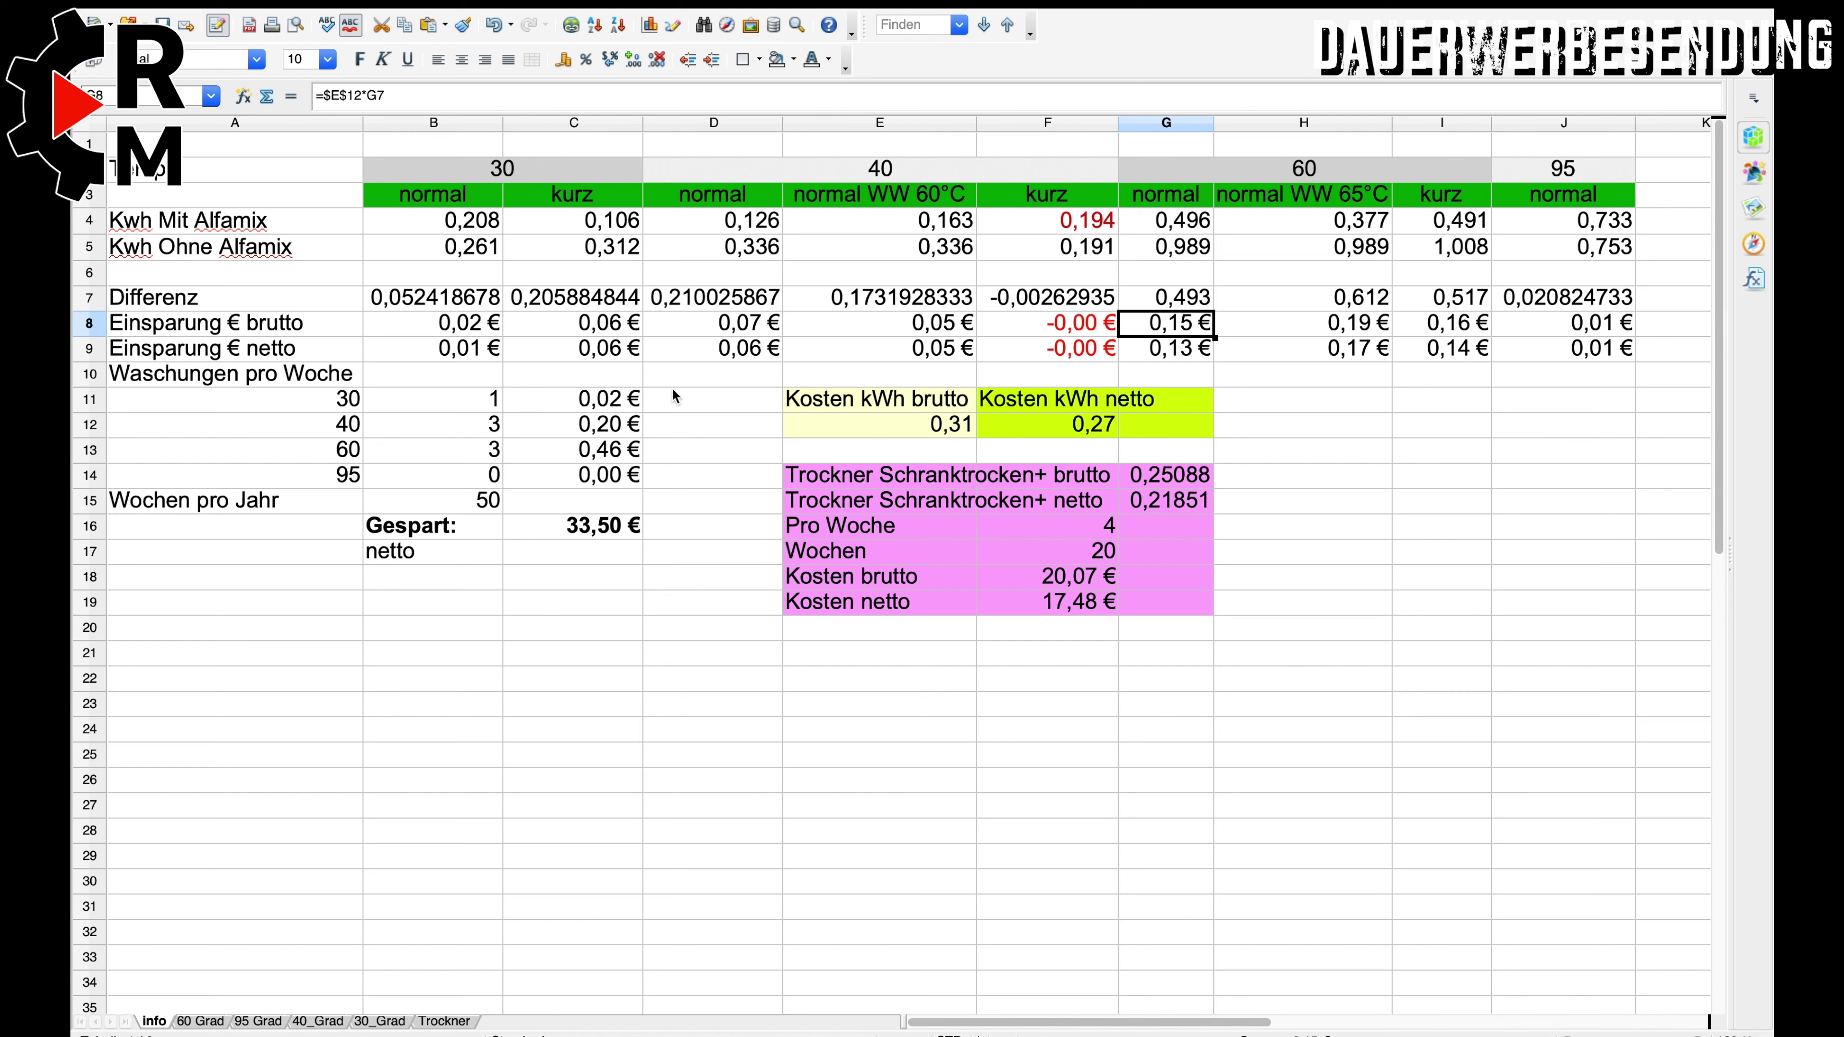
# Set the weekly washes to 1 at 40 and 5 at 60, and check the Gespart formula in C16.
pyautogui.click(447, 449)
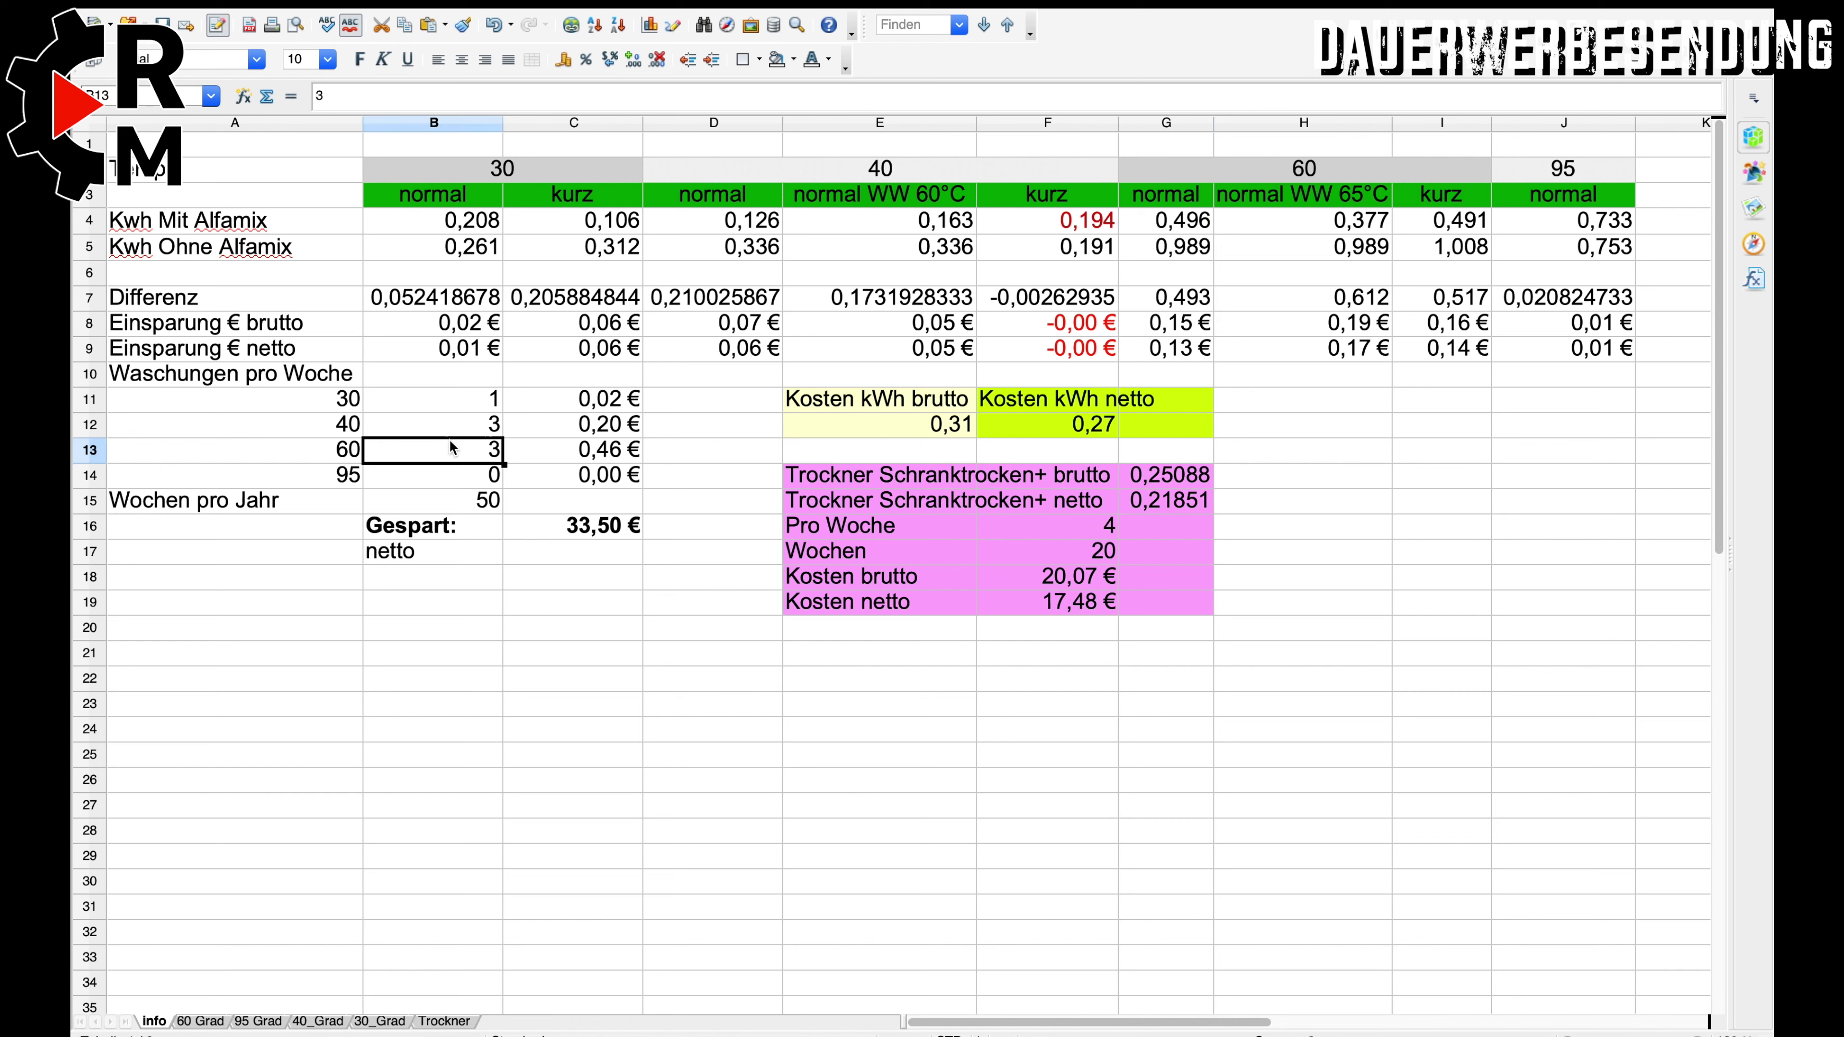
pyautogui.click(456, 420)
pyautogui.write('1')
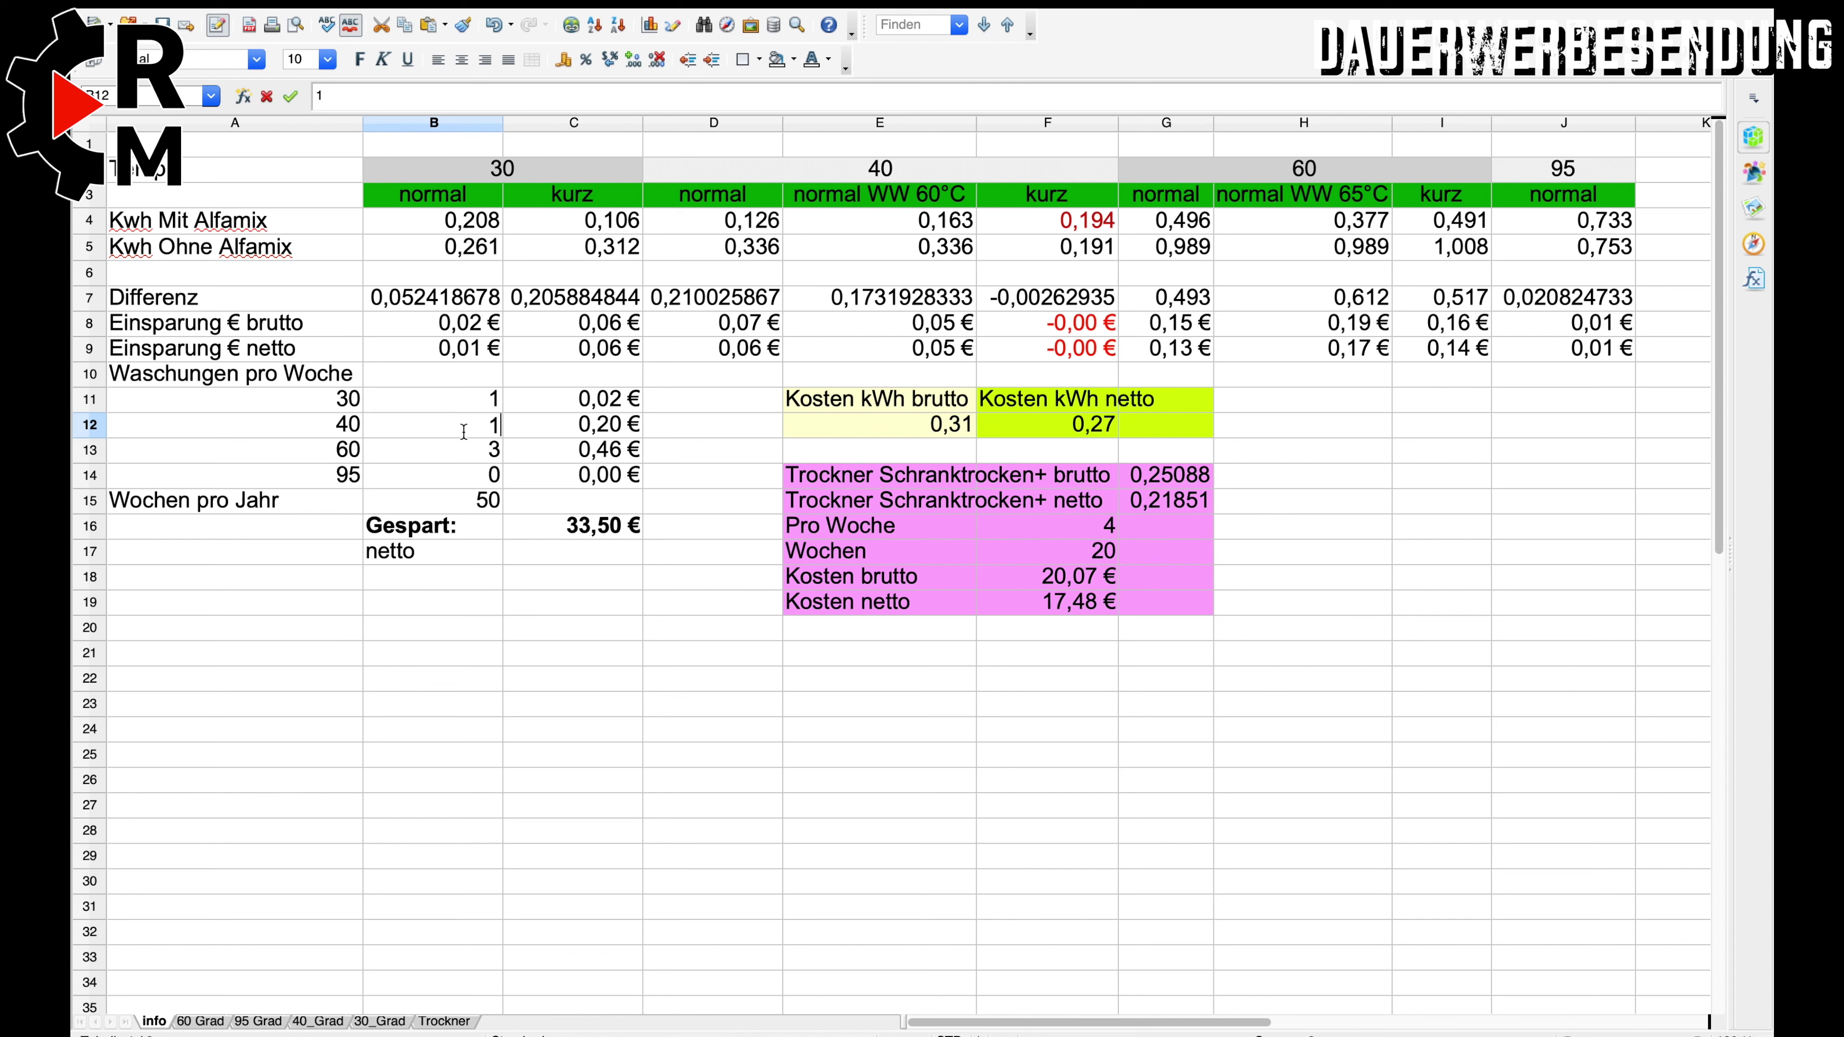
pyautogui.click(460, 455)
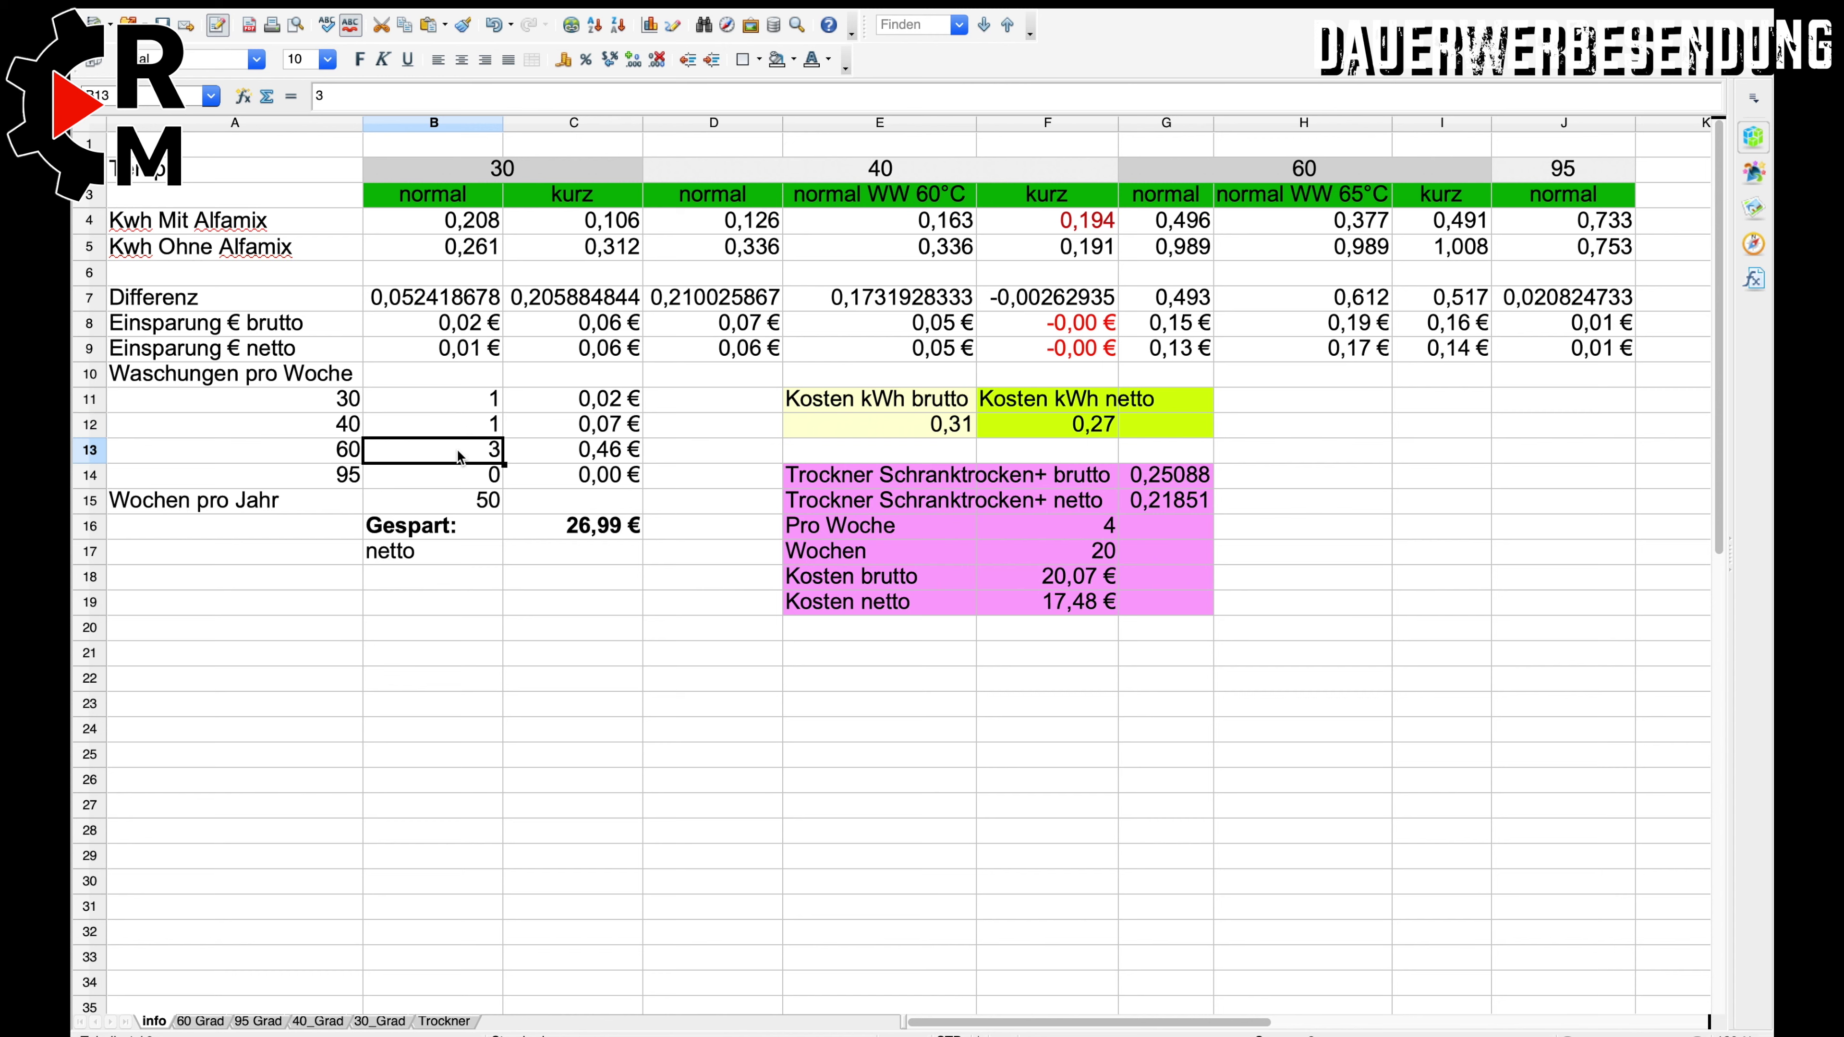
pyautogui.write('5')
pyautogui.press('Return')
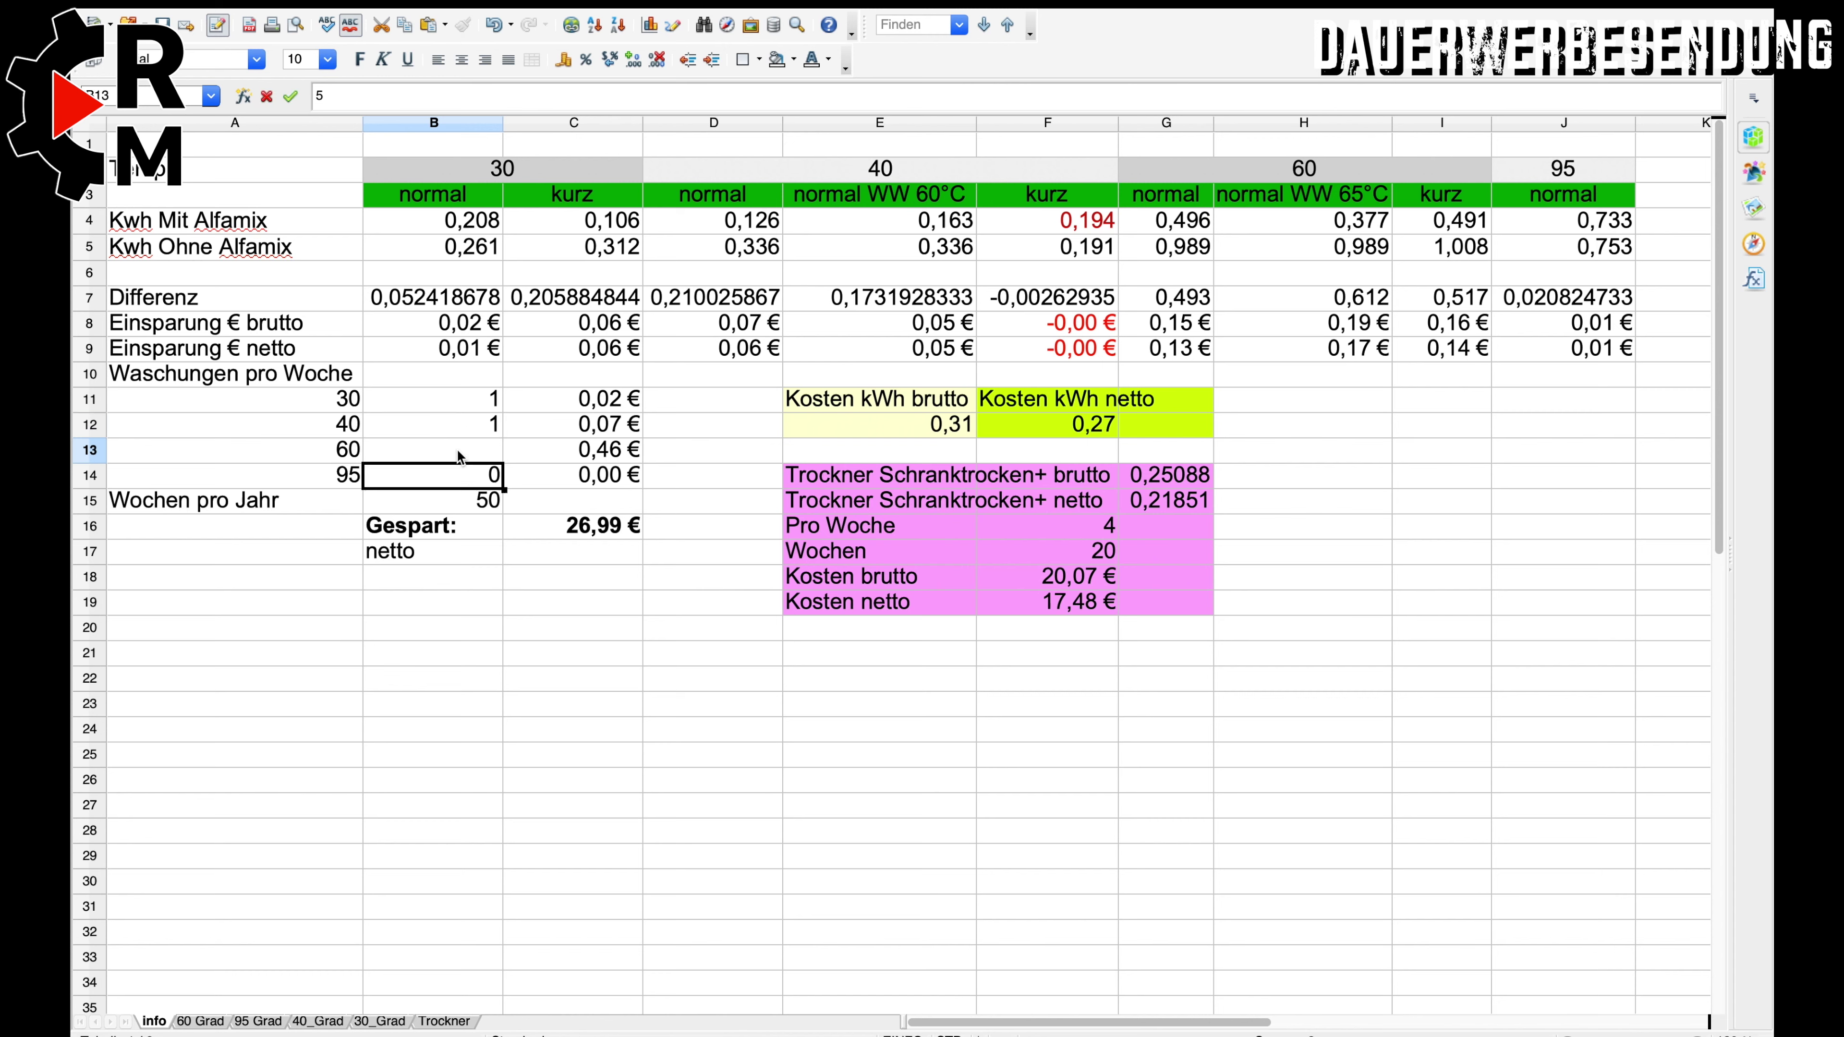
pyautogui.click(592, 526)
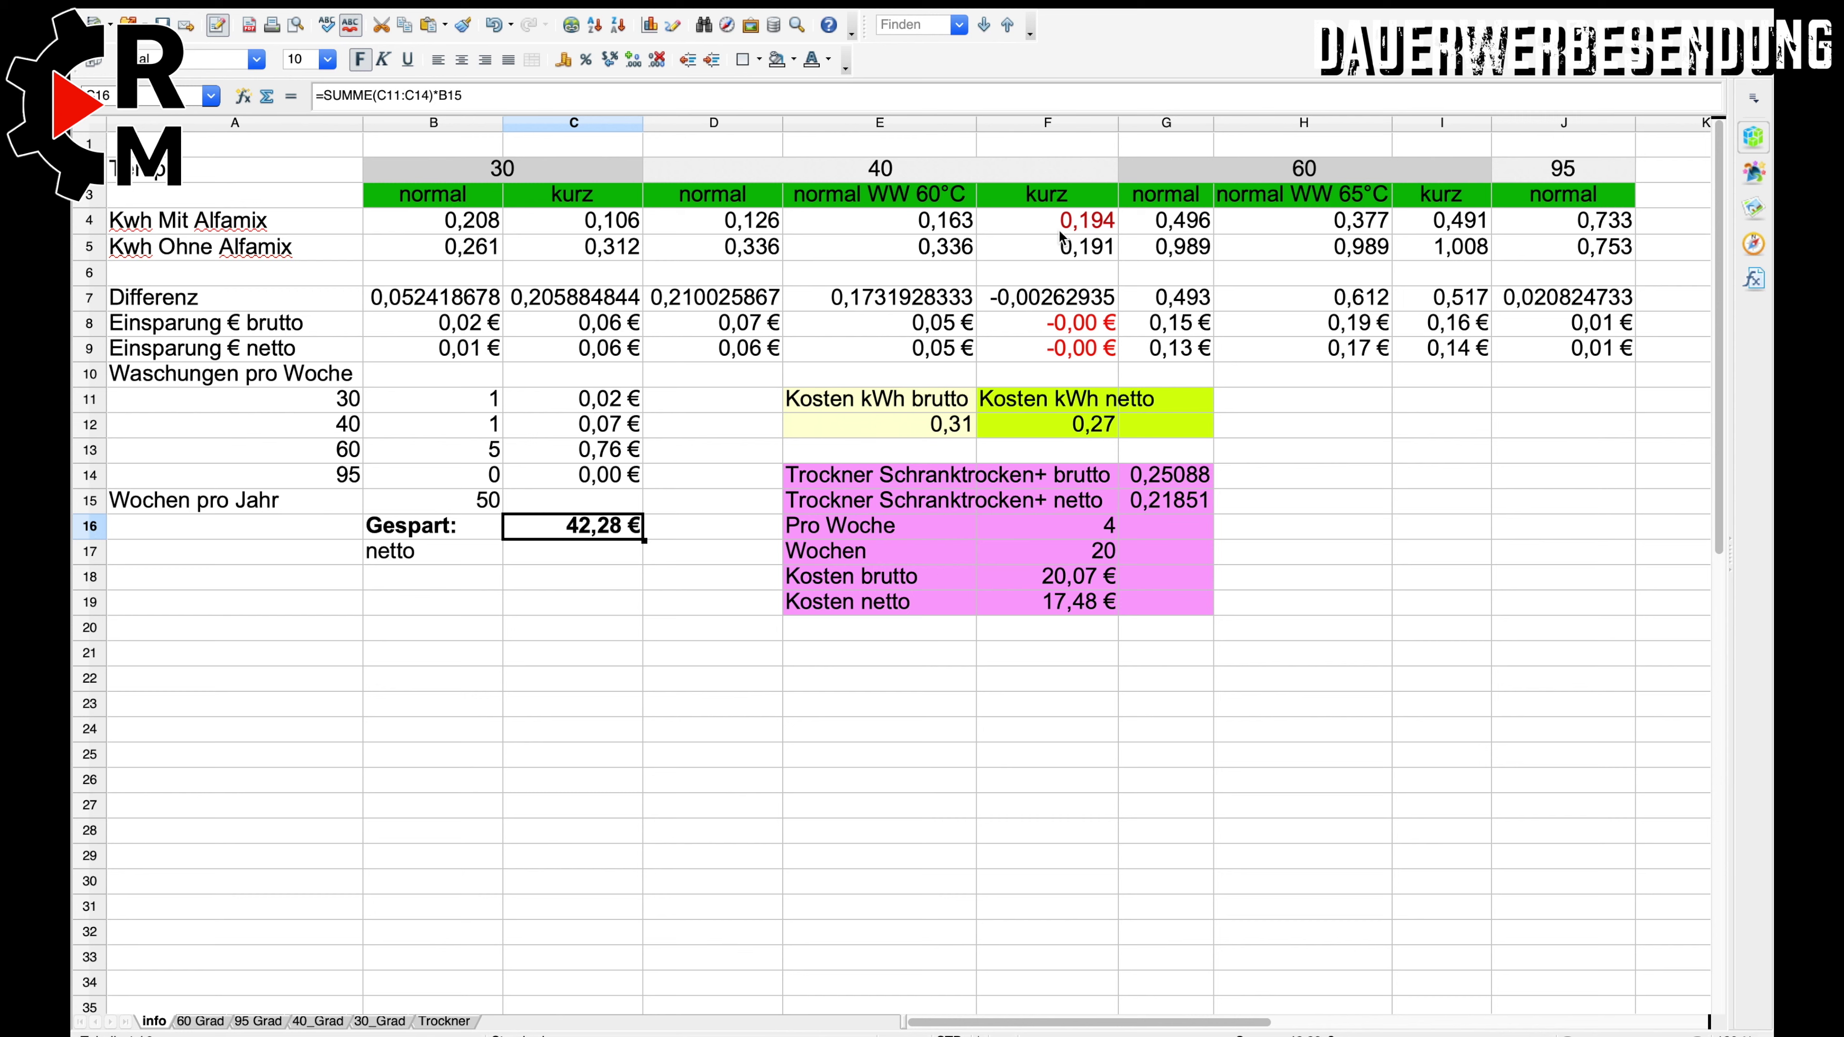
# Examine the 95 normal consumption and Differenz in J4 to J7, and check the Wochen pro Jahr value in B15.
pyautogui.click(1598, 221)
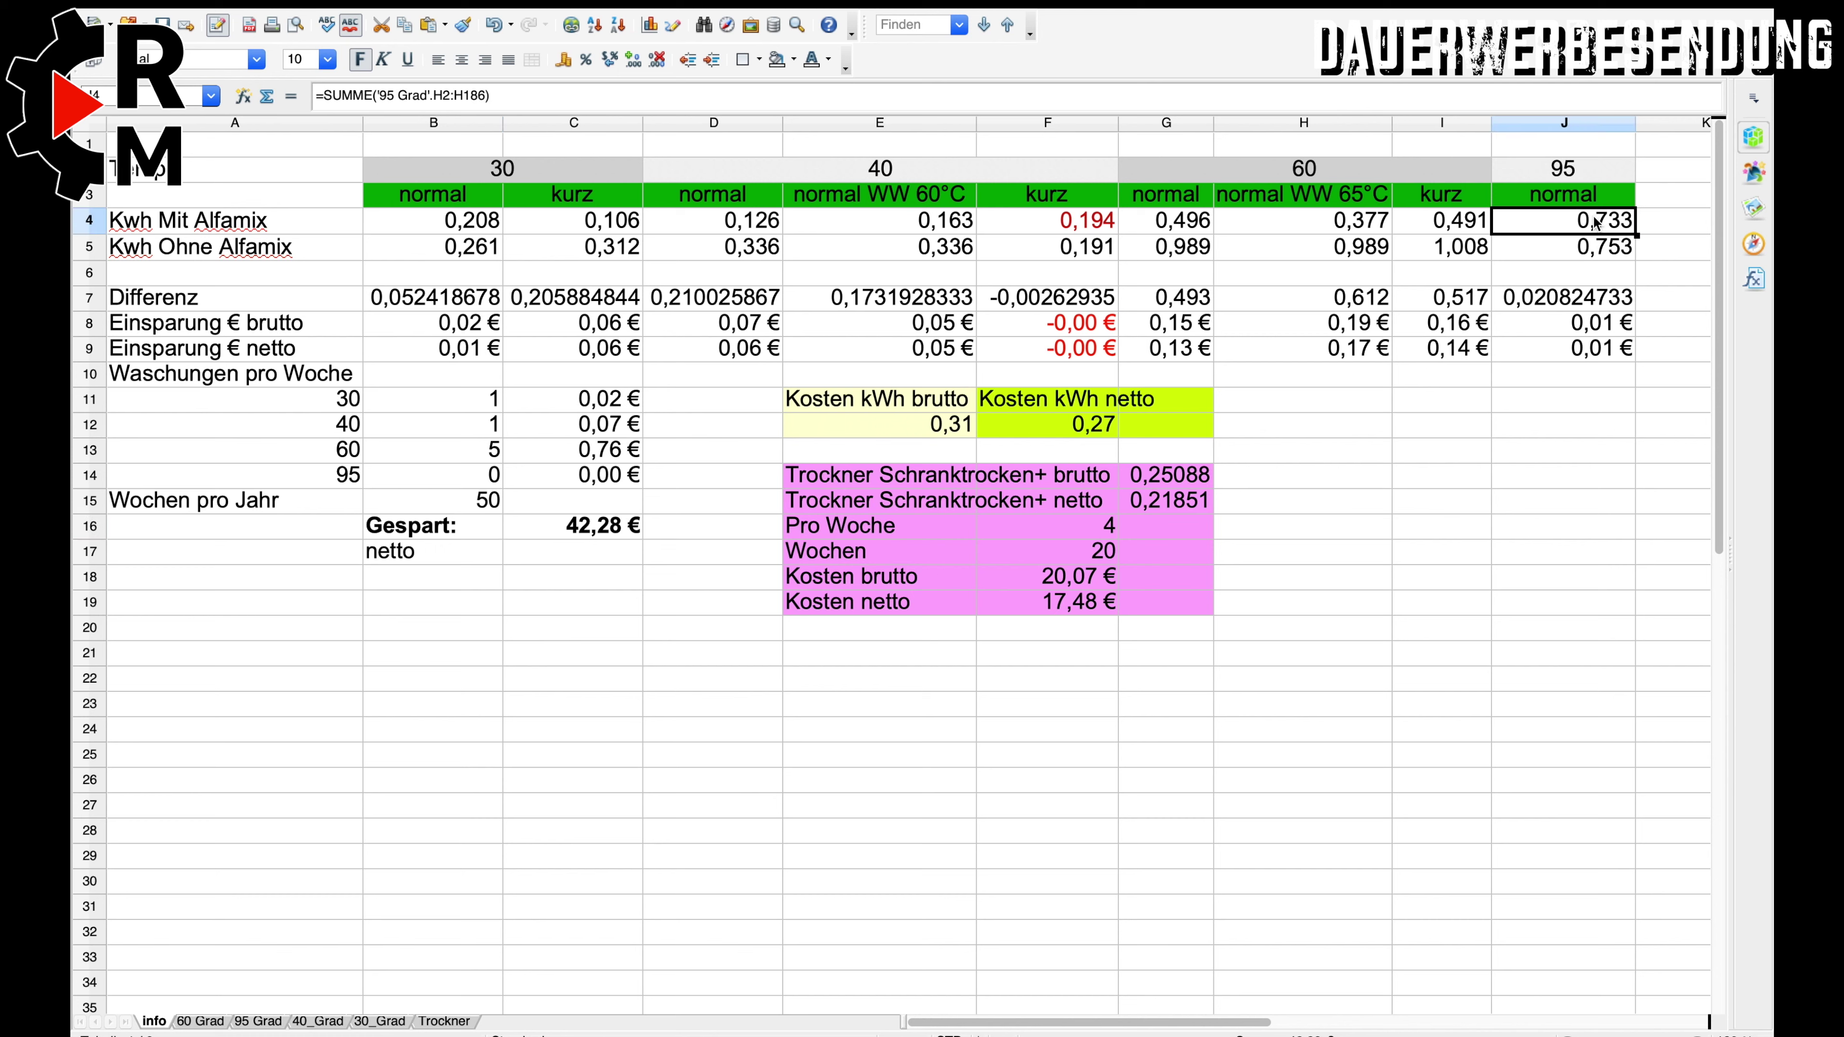
pyautogui.click(1585, 250)
pyautogui.click(1559, 297)
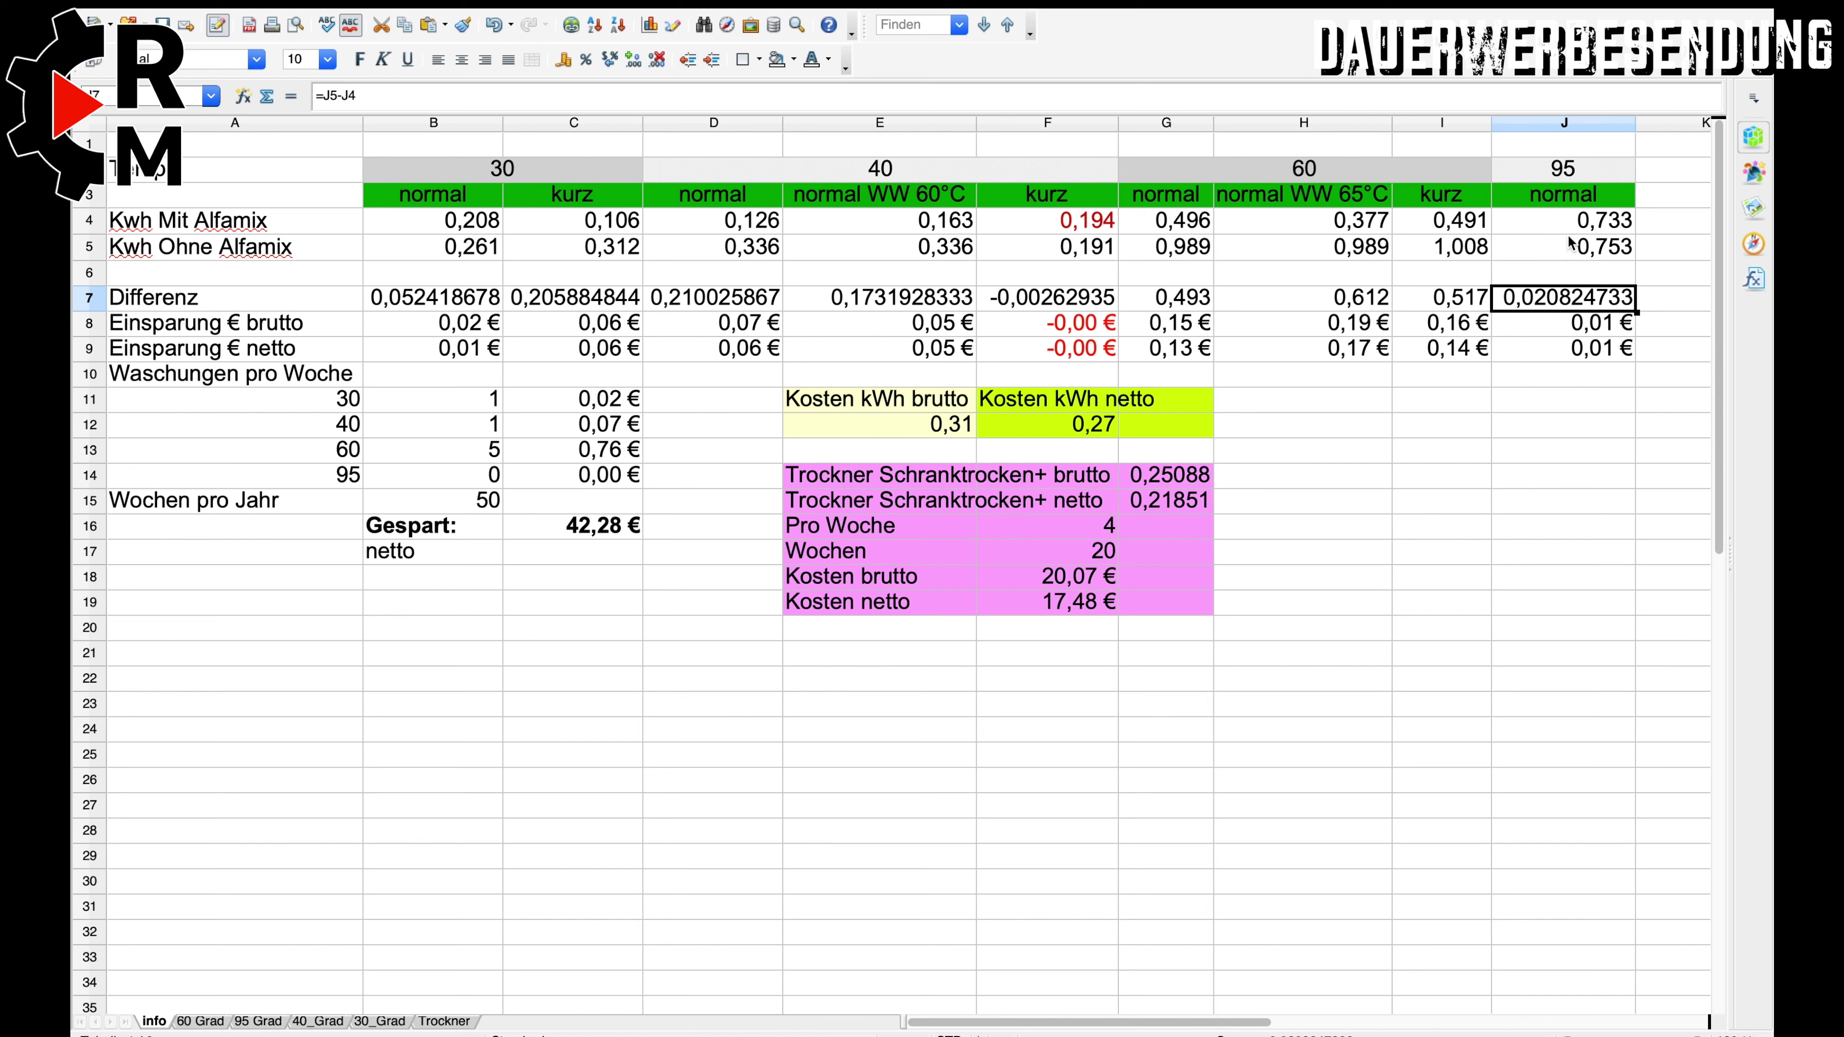
pyautogui.click(1561, 222)
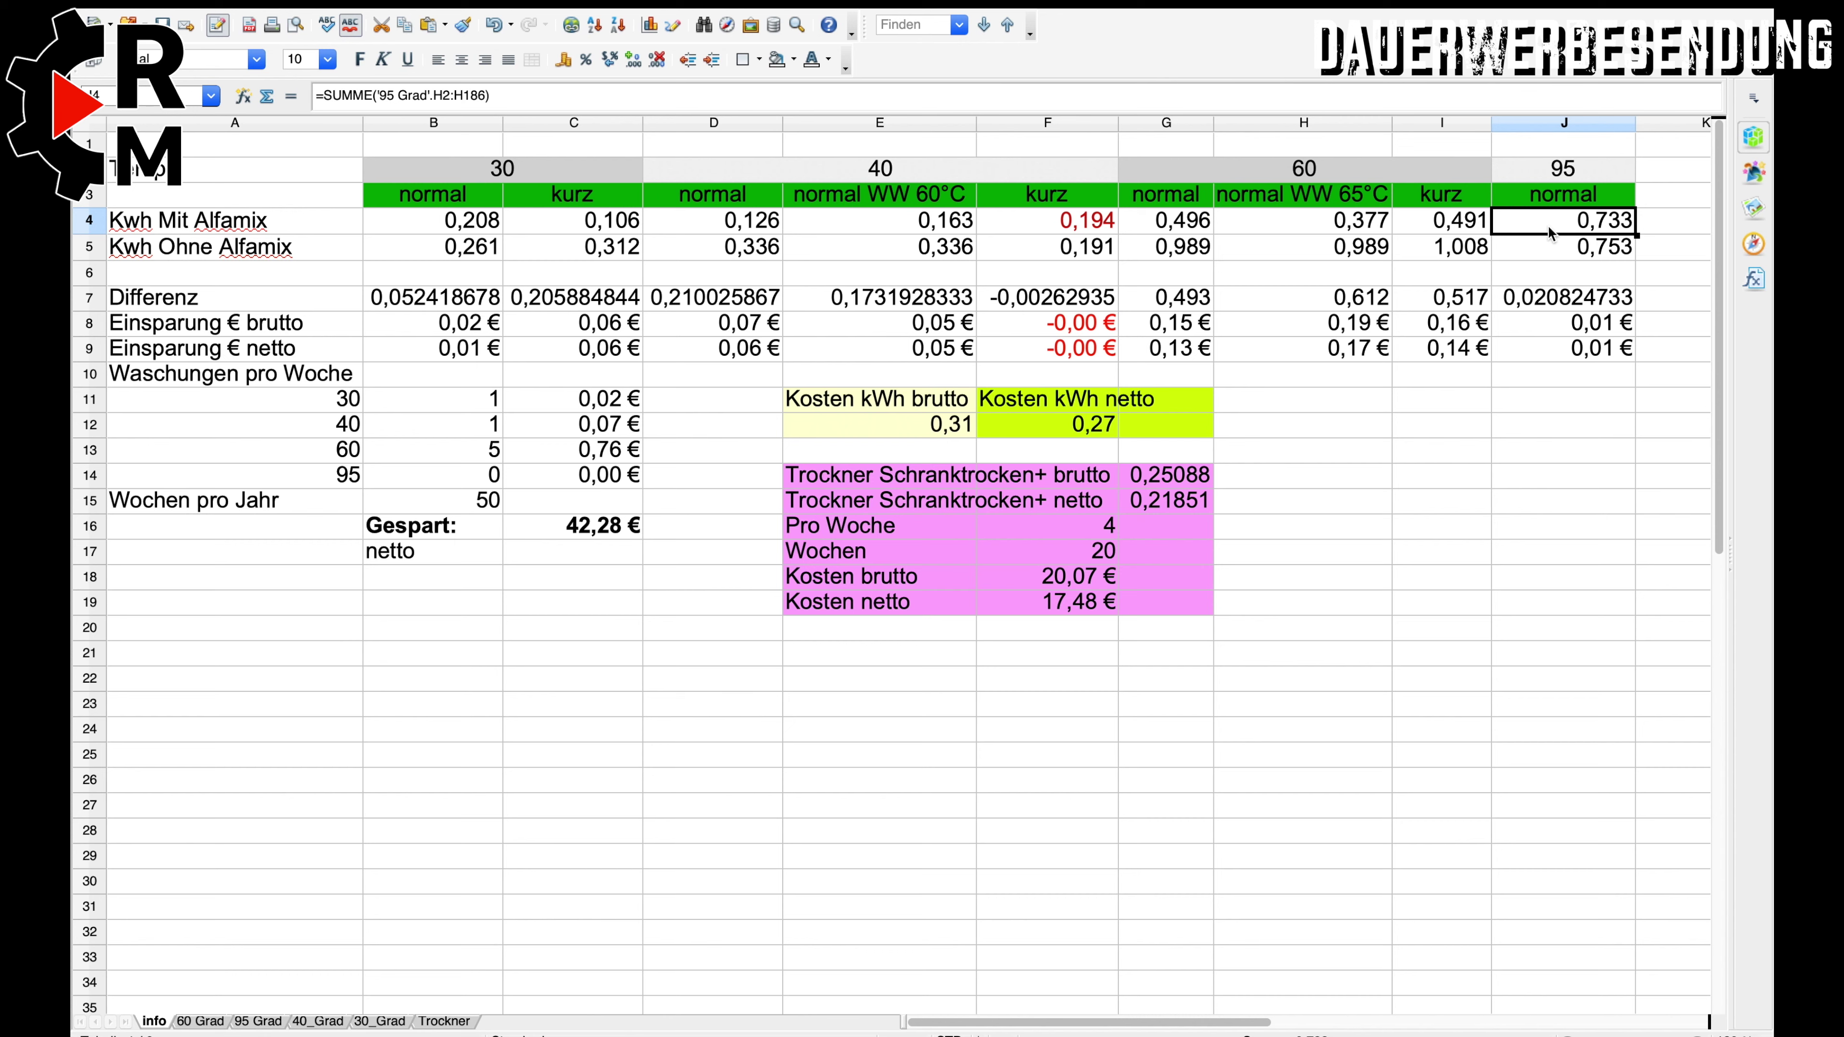
pyautogui.click(1546, 304)
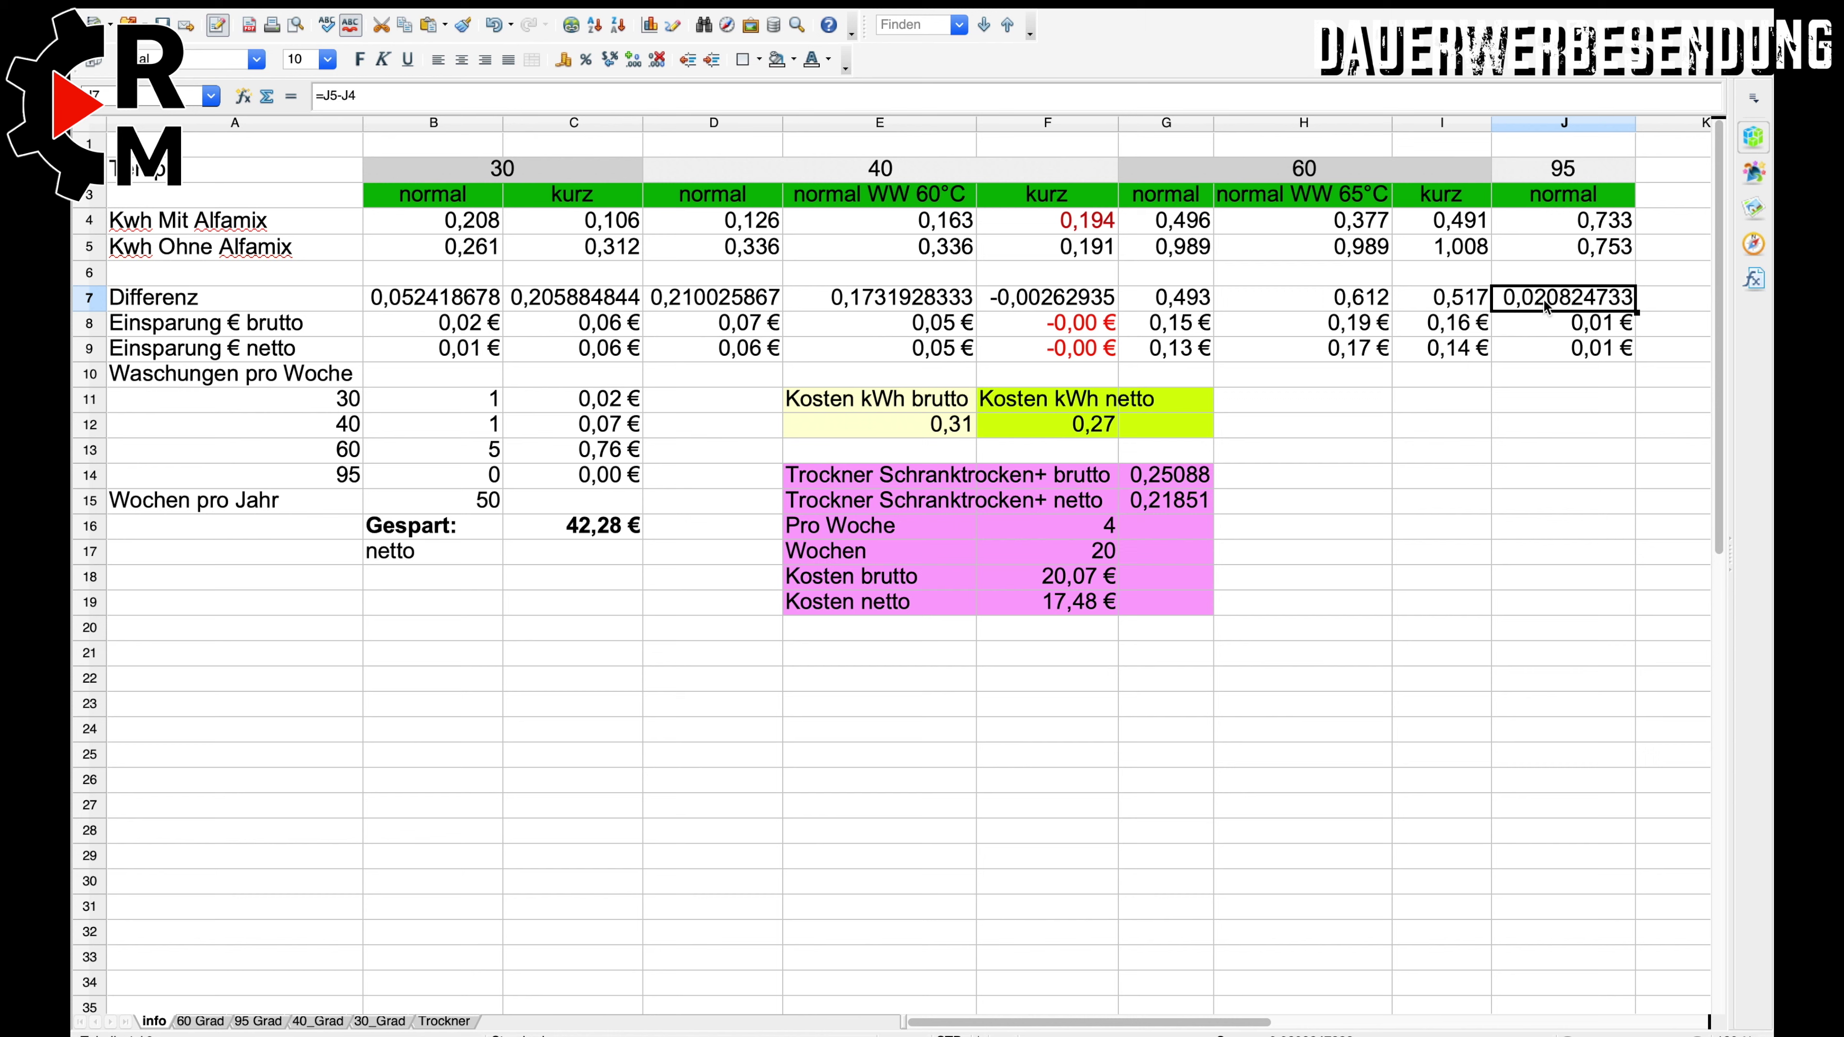
pyautogui.click(238, 377)
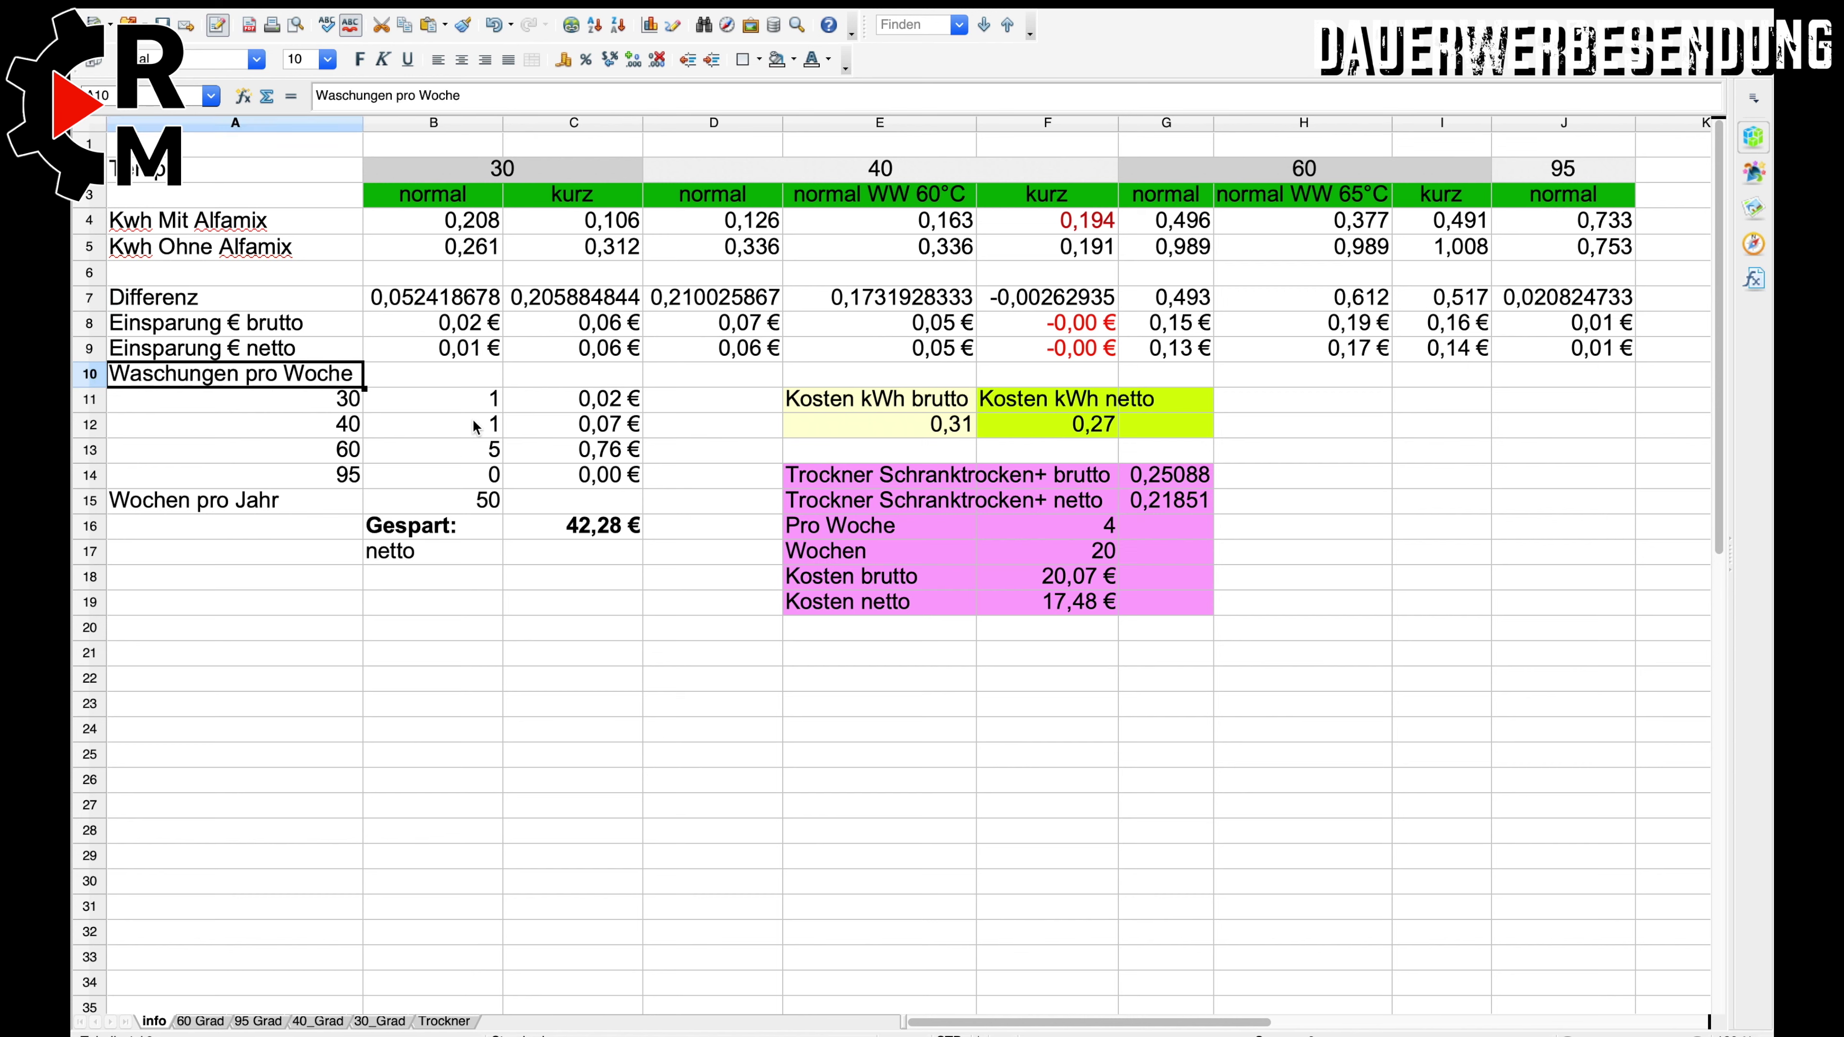
pyautogui.click(463, 500)
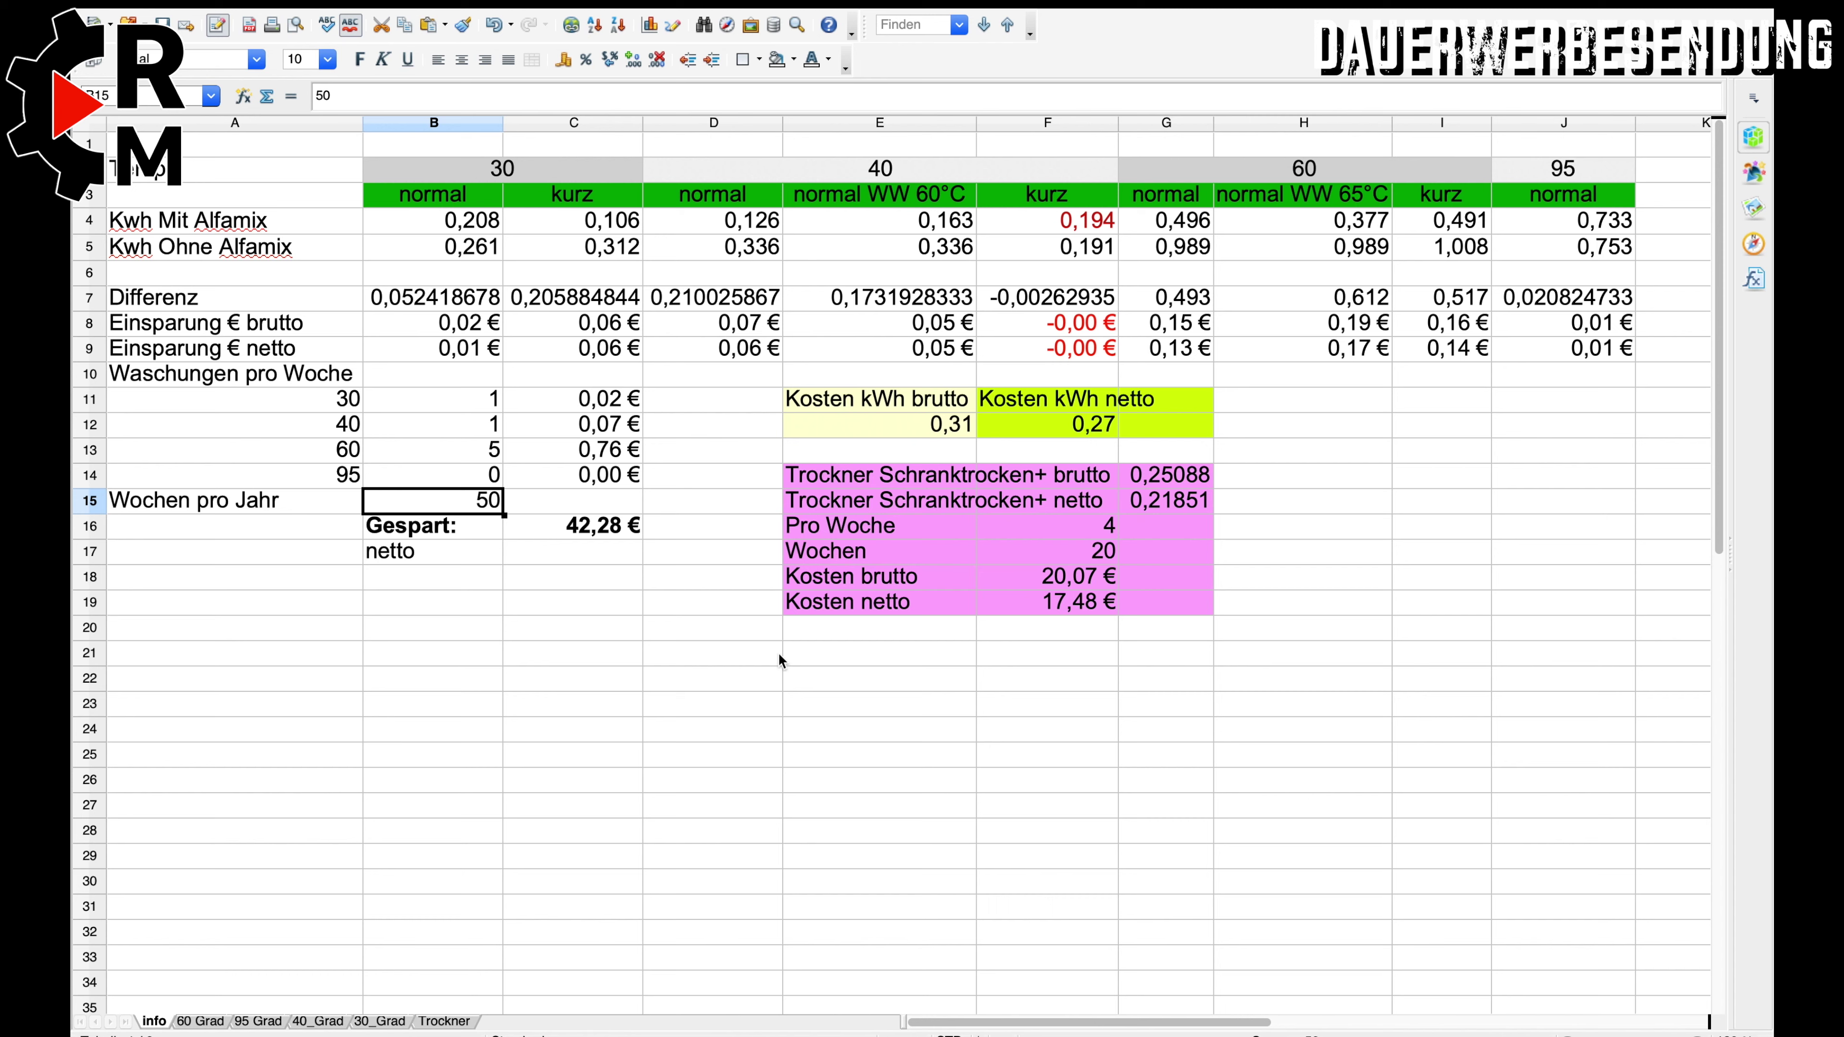
# Inspect which cells feed the Trockner Schranktrocken+ brutto formula in G14, leaving the formula as it is.
pyautogui.click(875, 476)
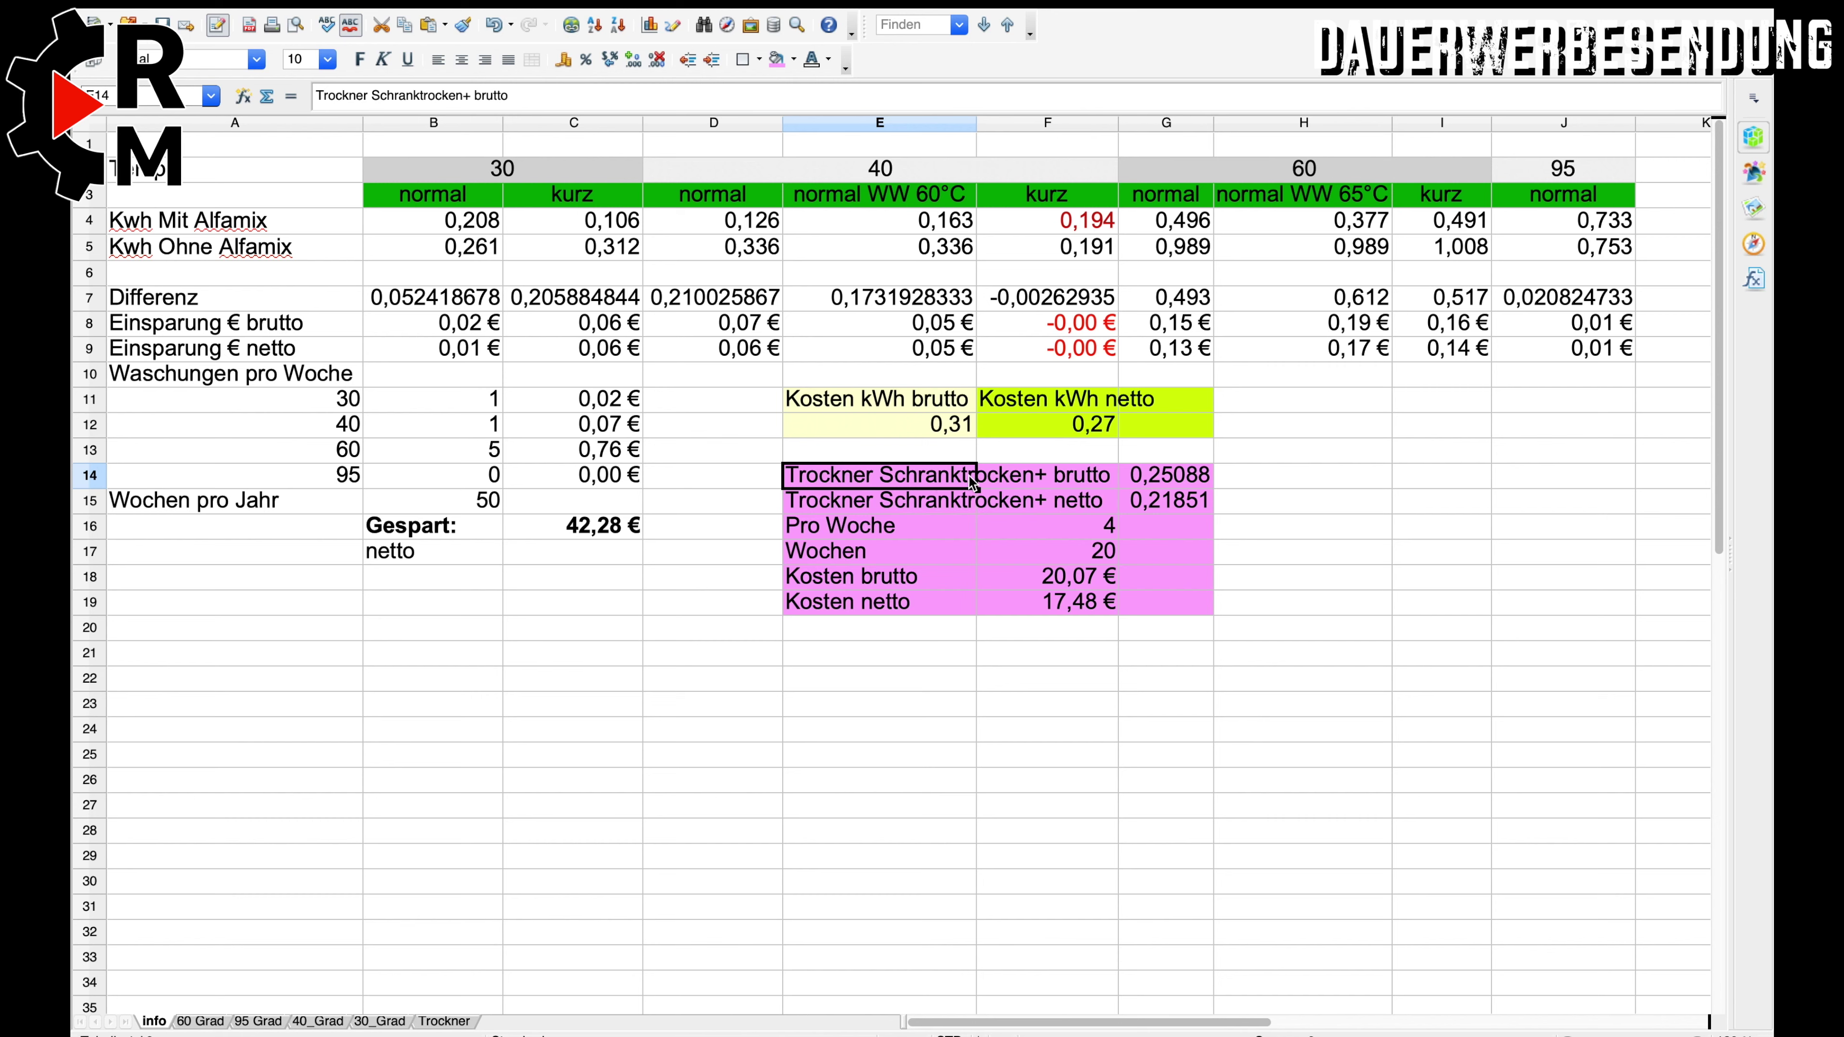
pyautogui.click(1167, 485)
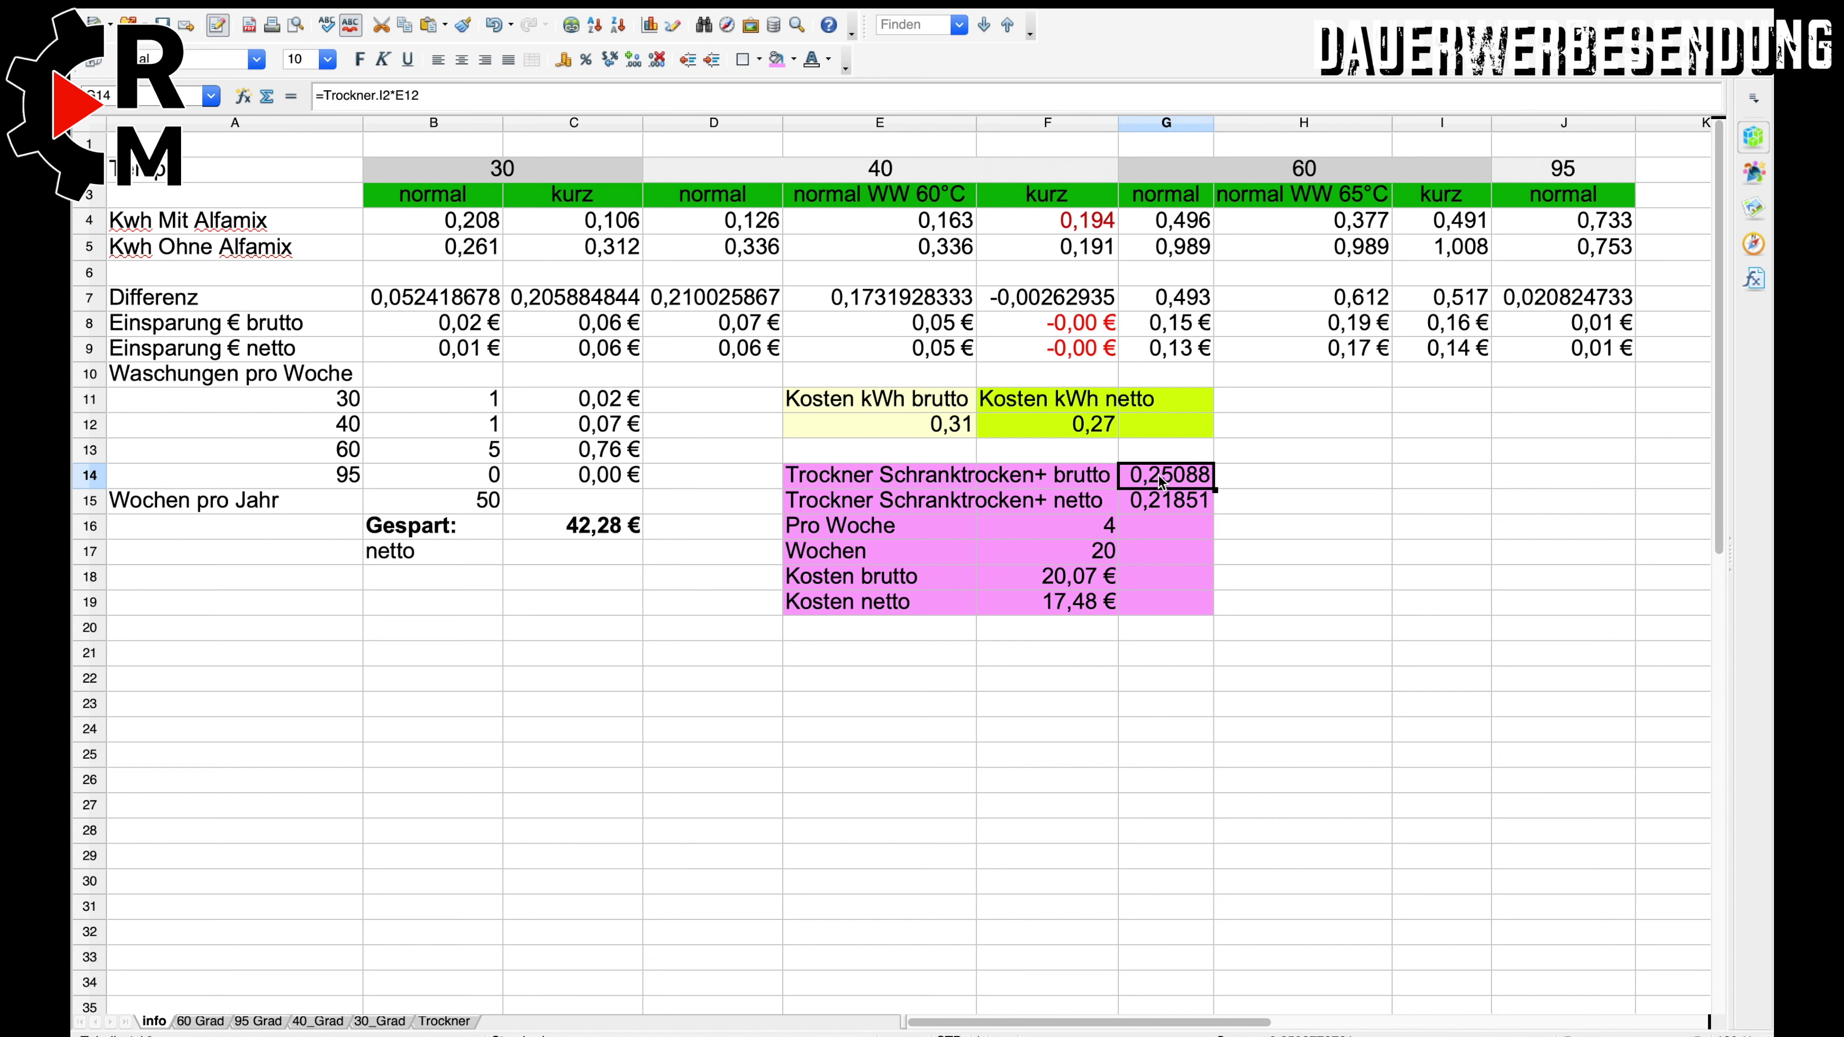
pyautogui.doubleClick(1162, 480)
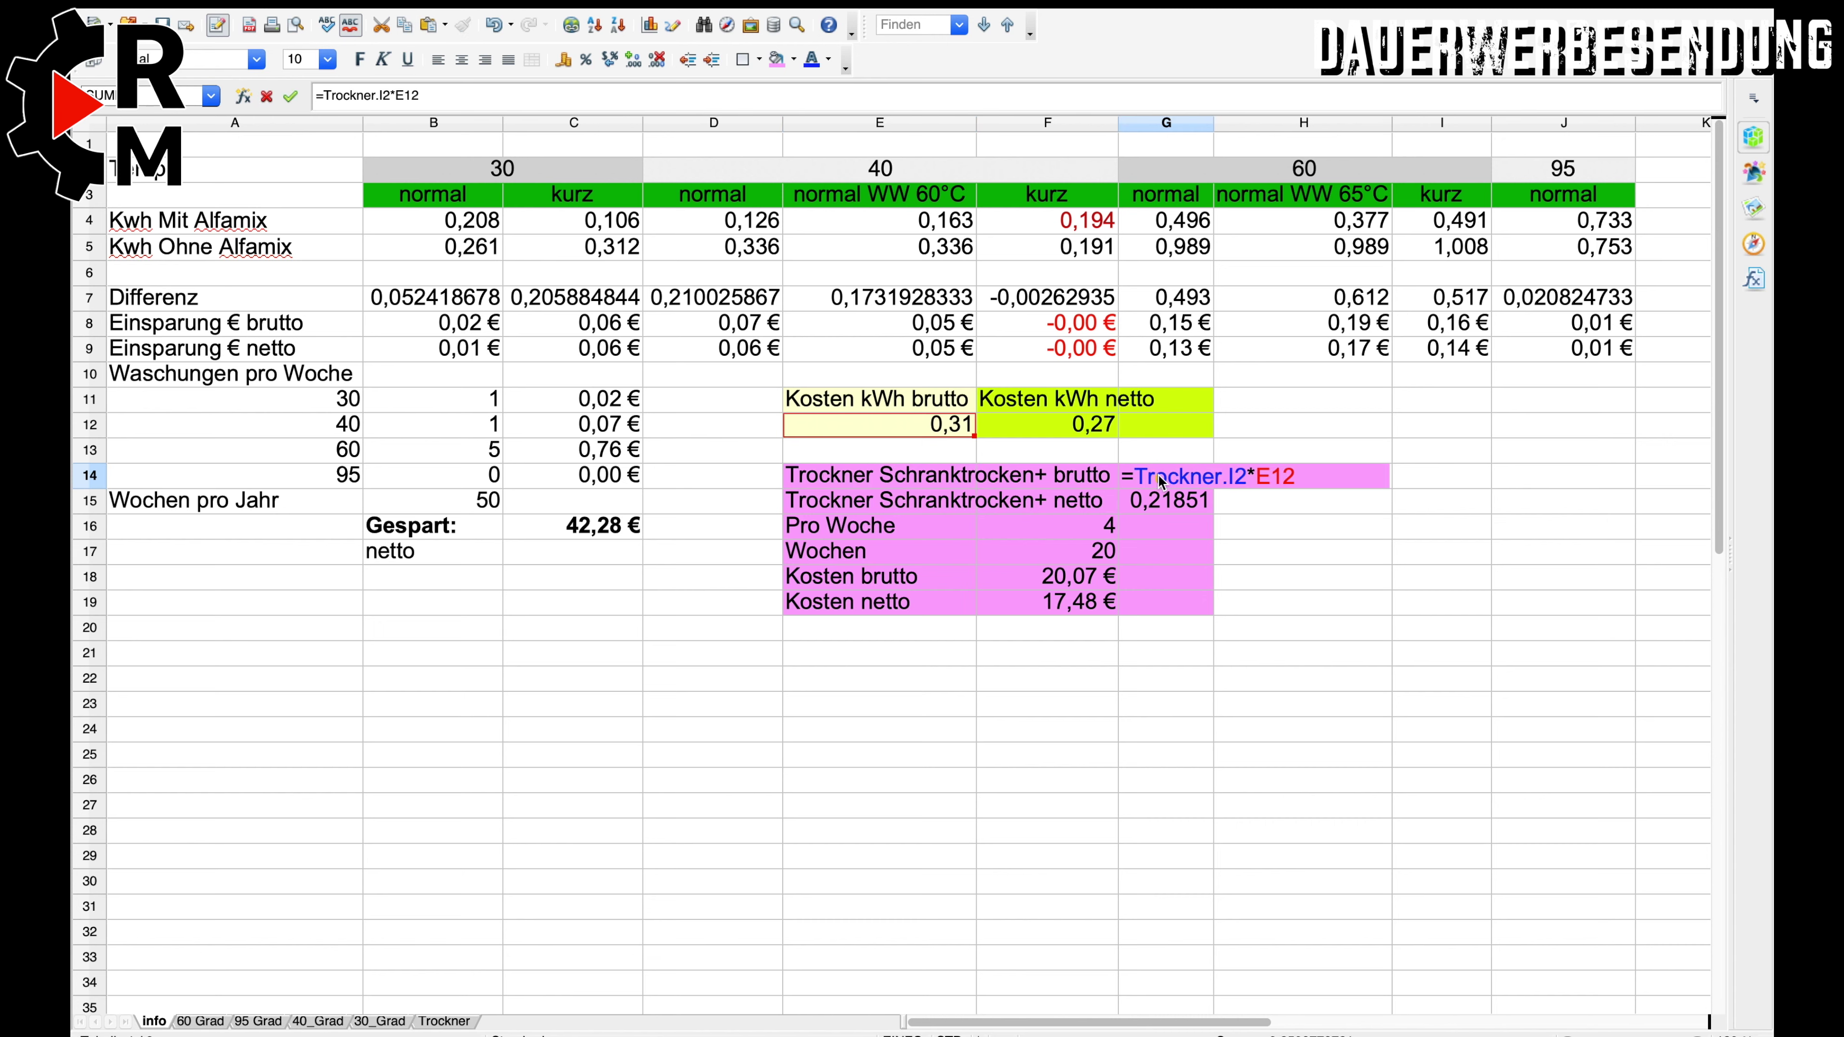
pyautogui.press('Escape')
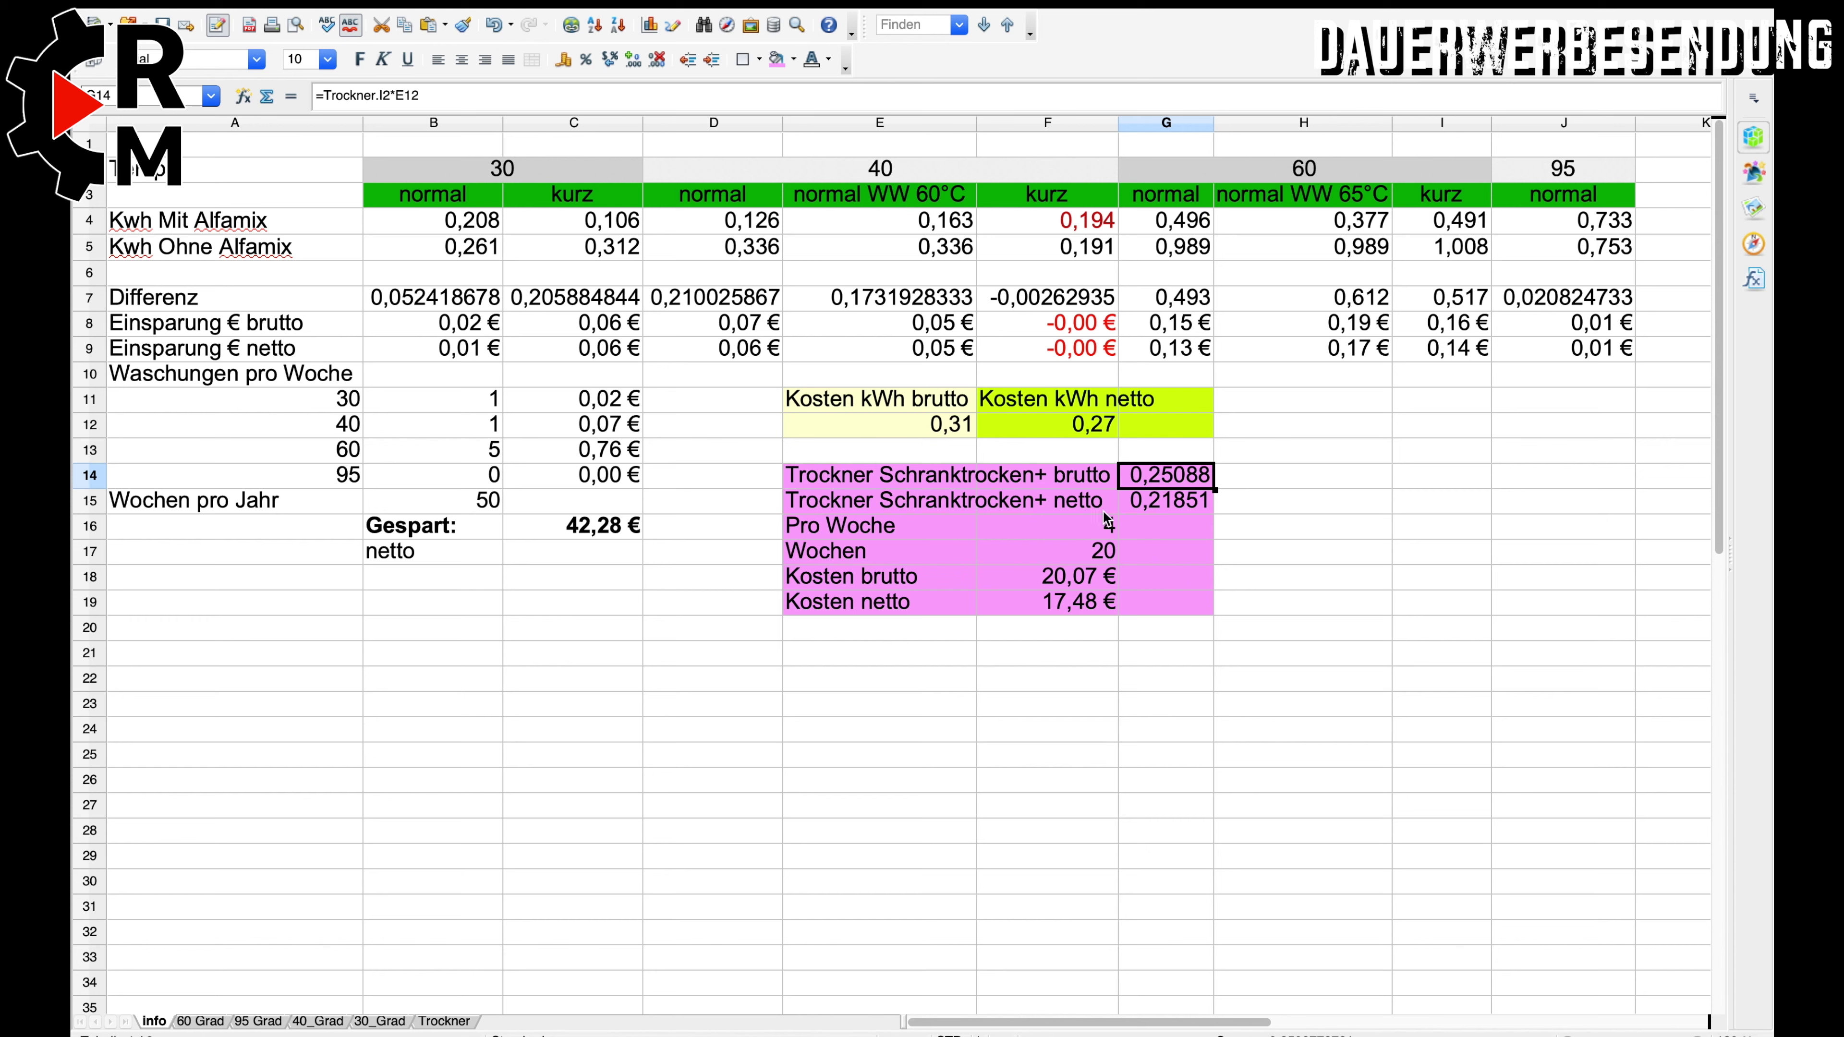
# Set the dryer's Pro Woche count in F16 to 7.
pyautogui.click(1075, 534)
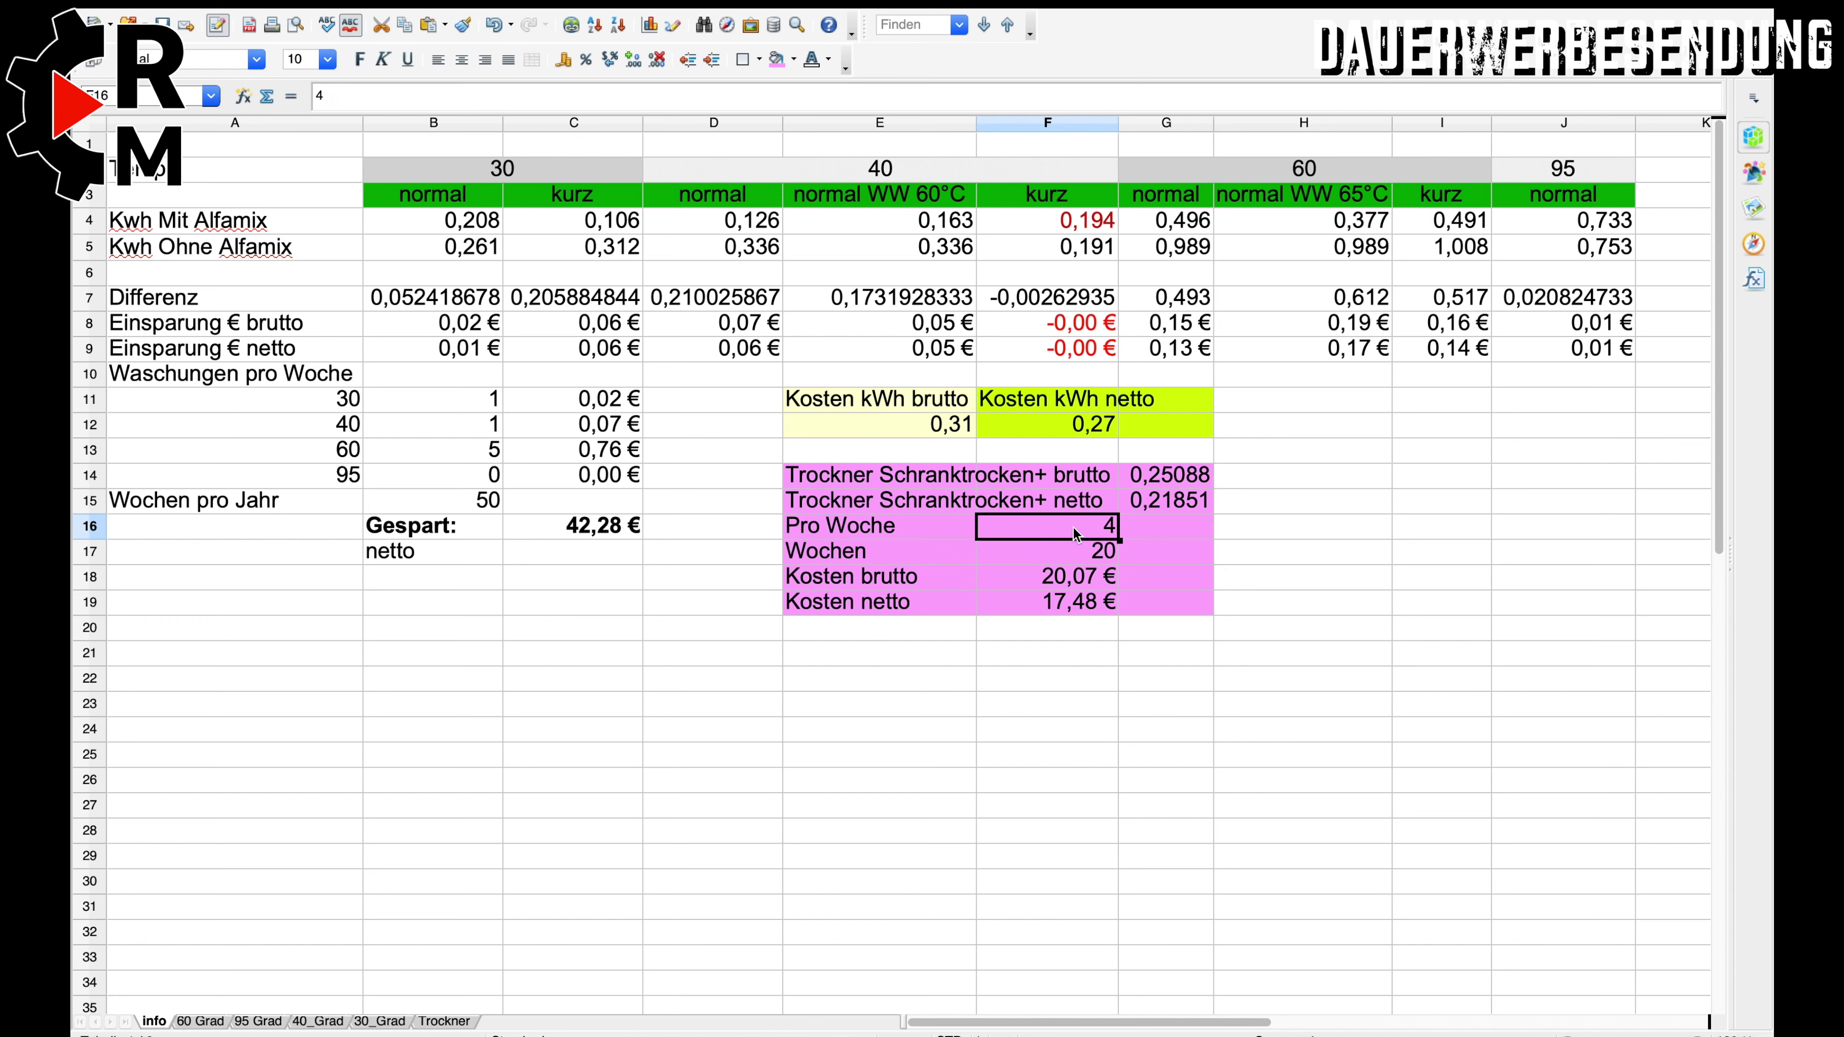
pyautogui.write('7')
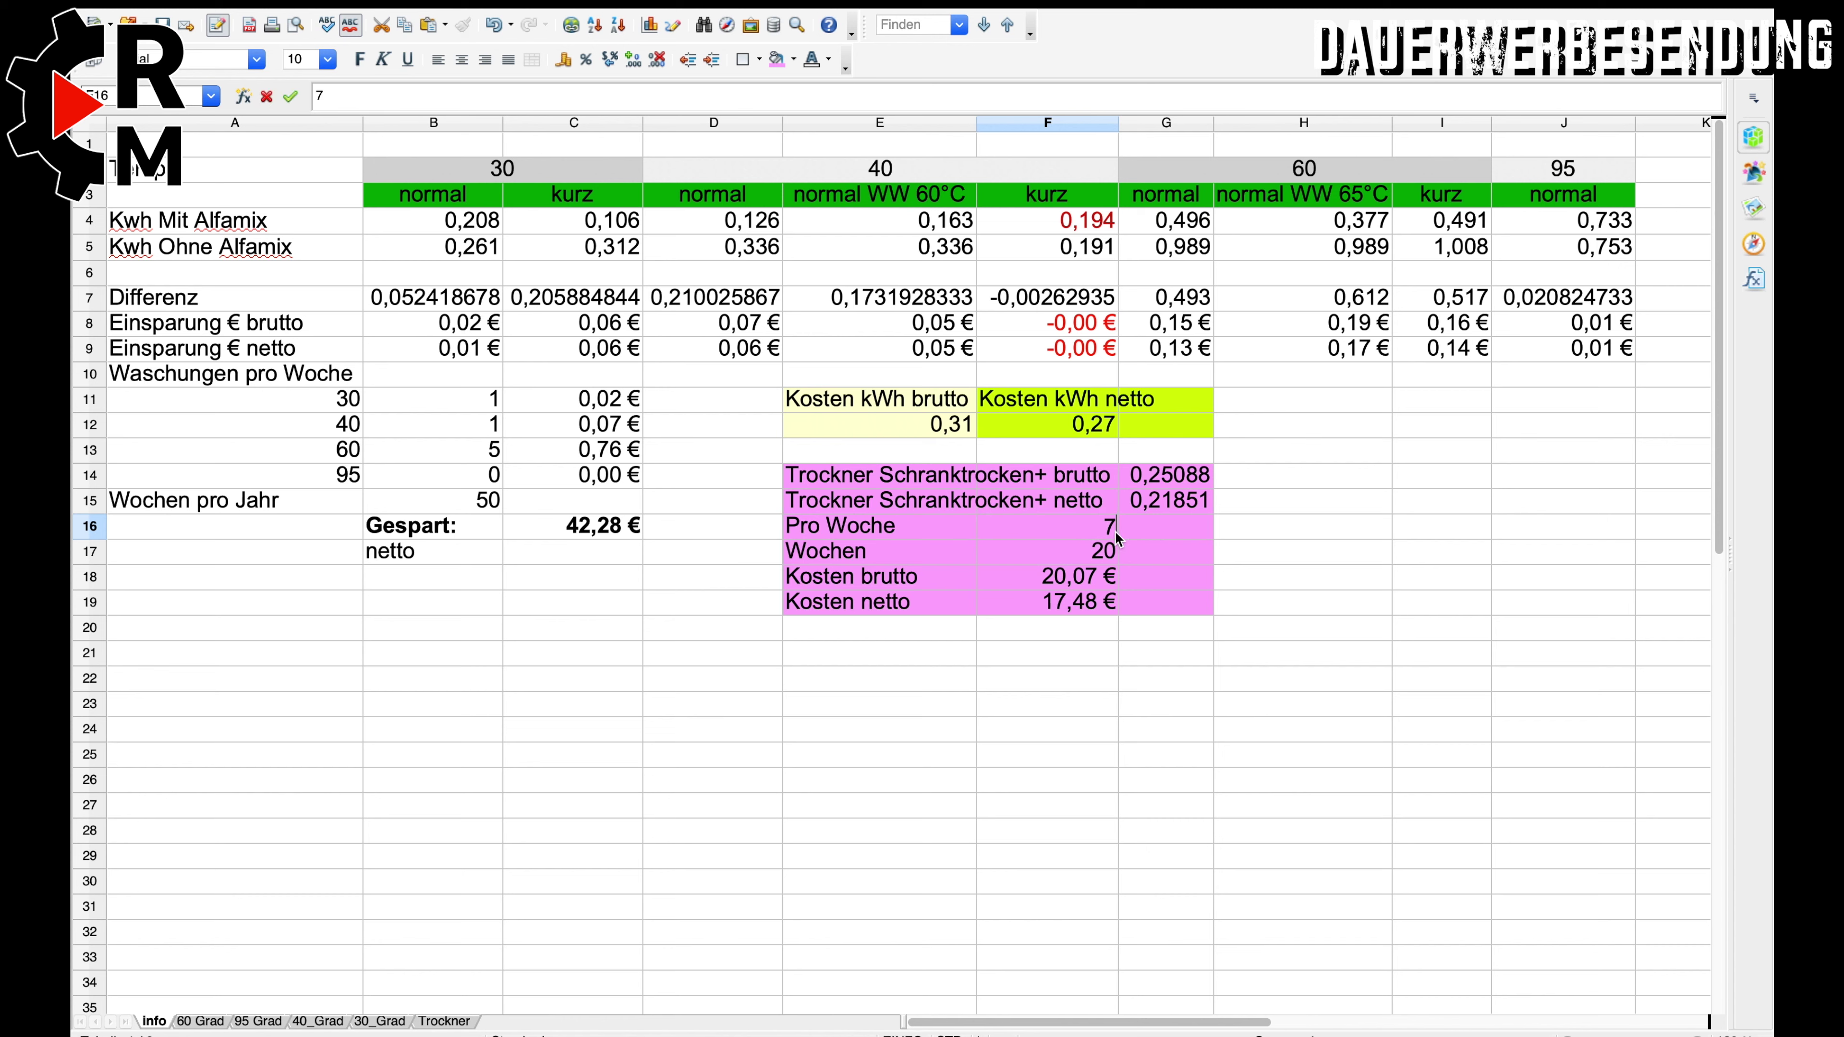
pyautogui.press('Return')
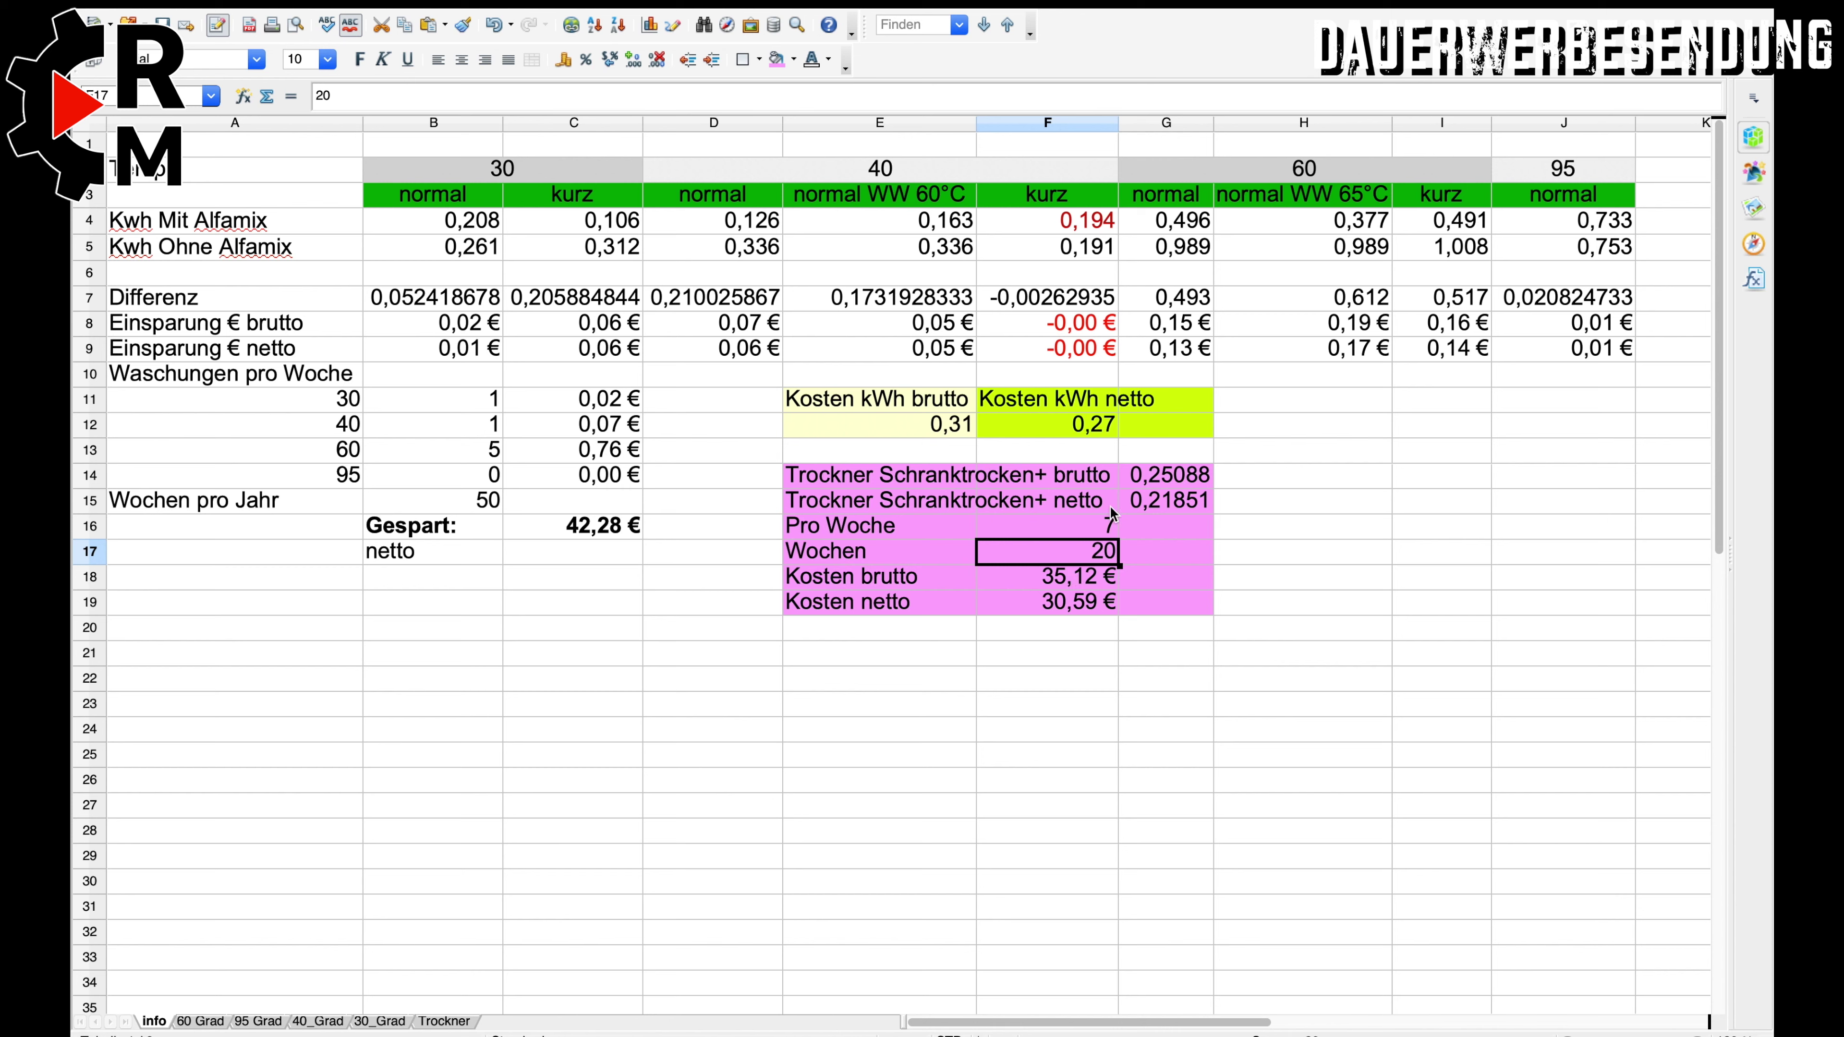
# Undo the last change, and check the Trockner Schranktrocken+ brutto formula in G14.
pyautogui.click(1153, 479)
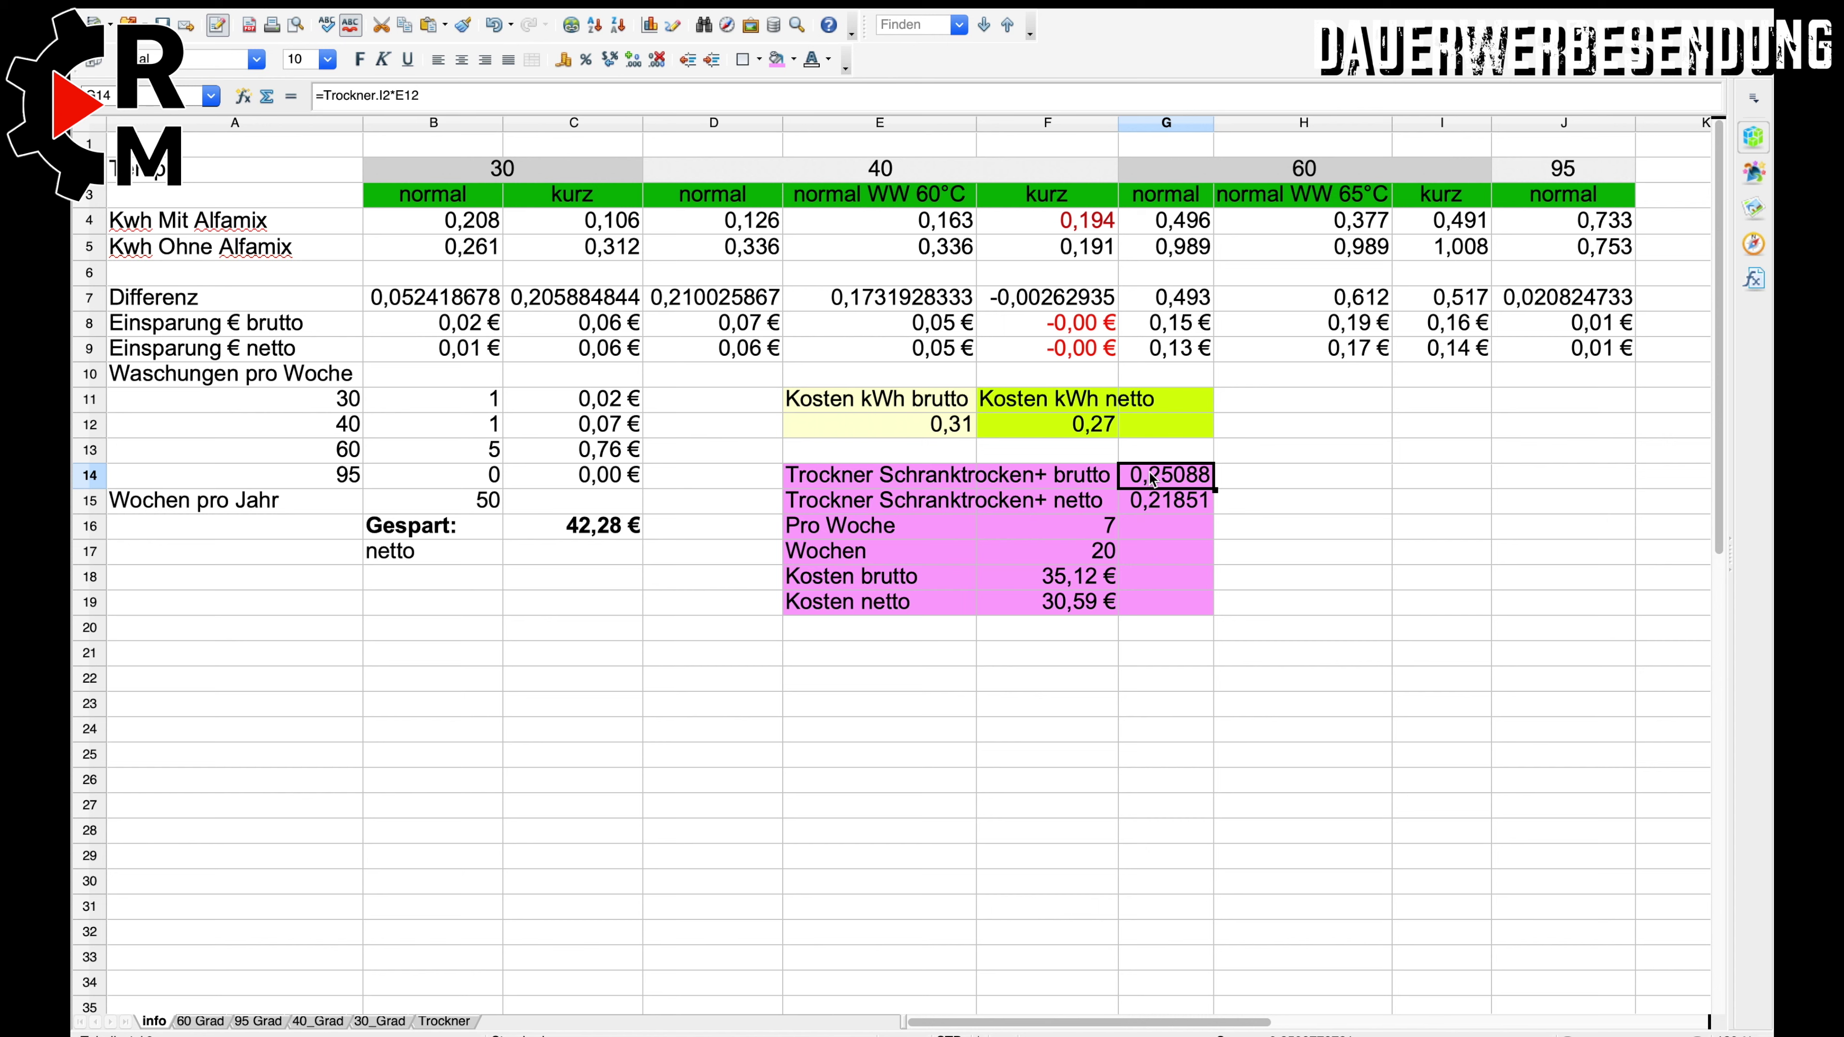
pyautogui.hotkey('ctrl', 'z')
pyautogui.click(830, 716)
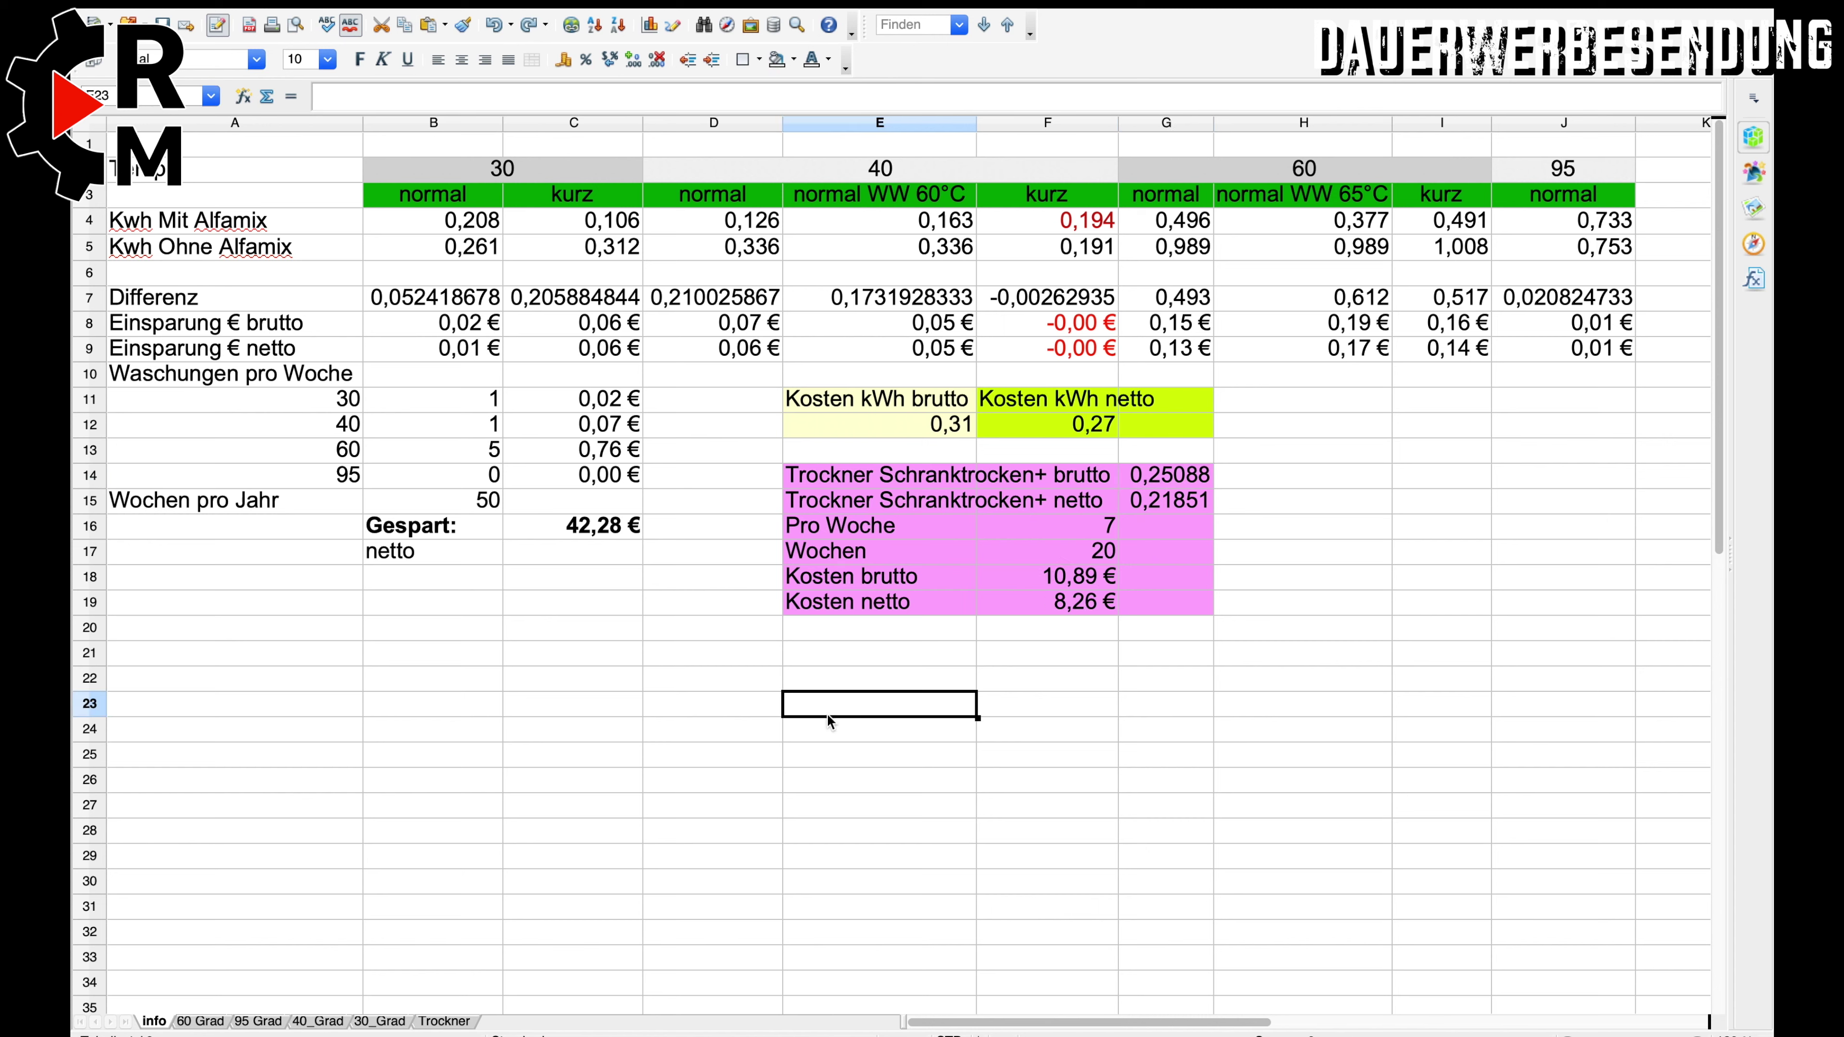
pyautogui.click(1153, 481)
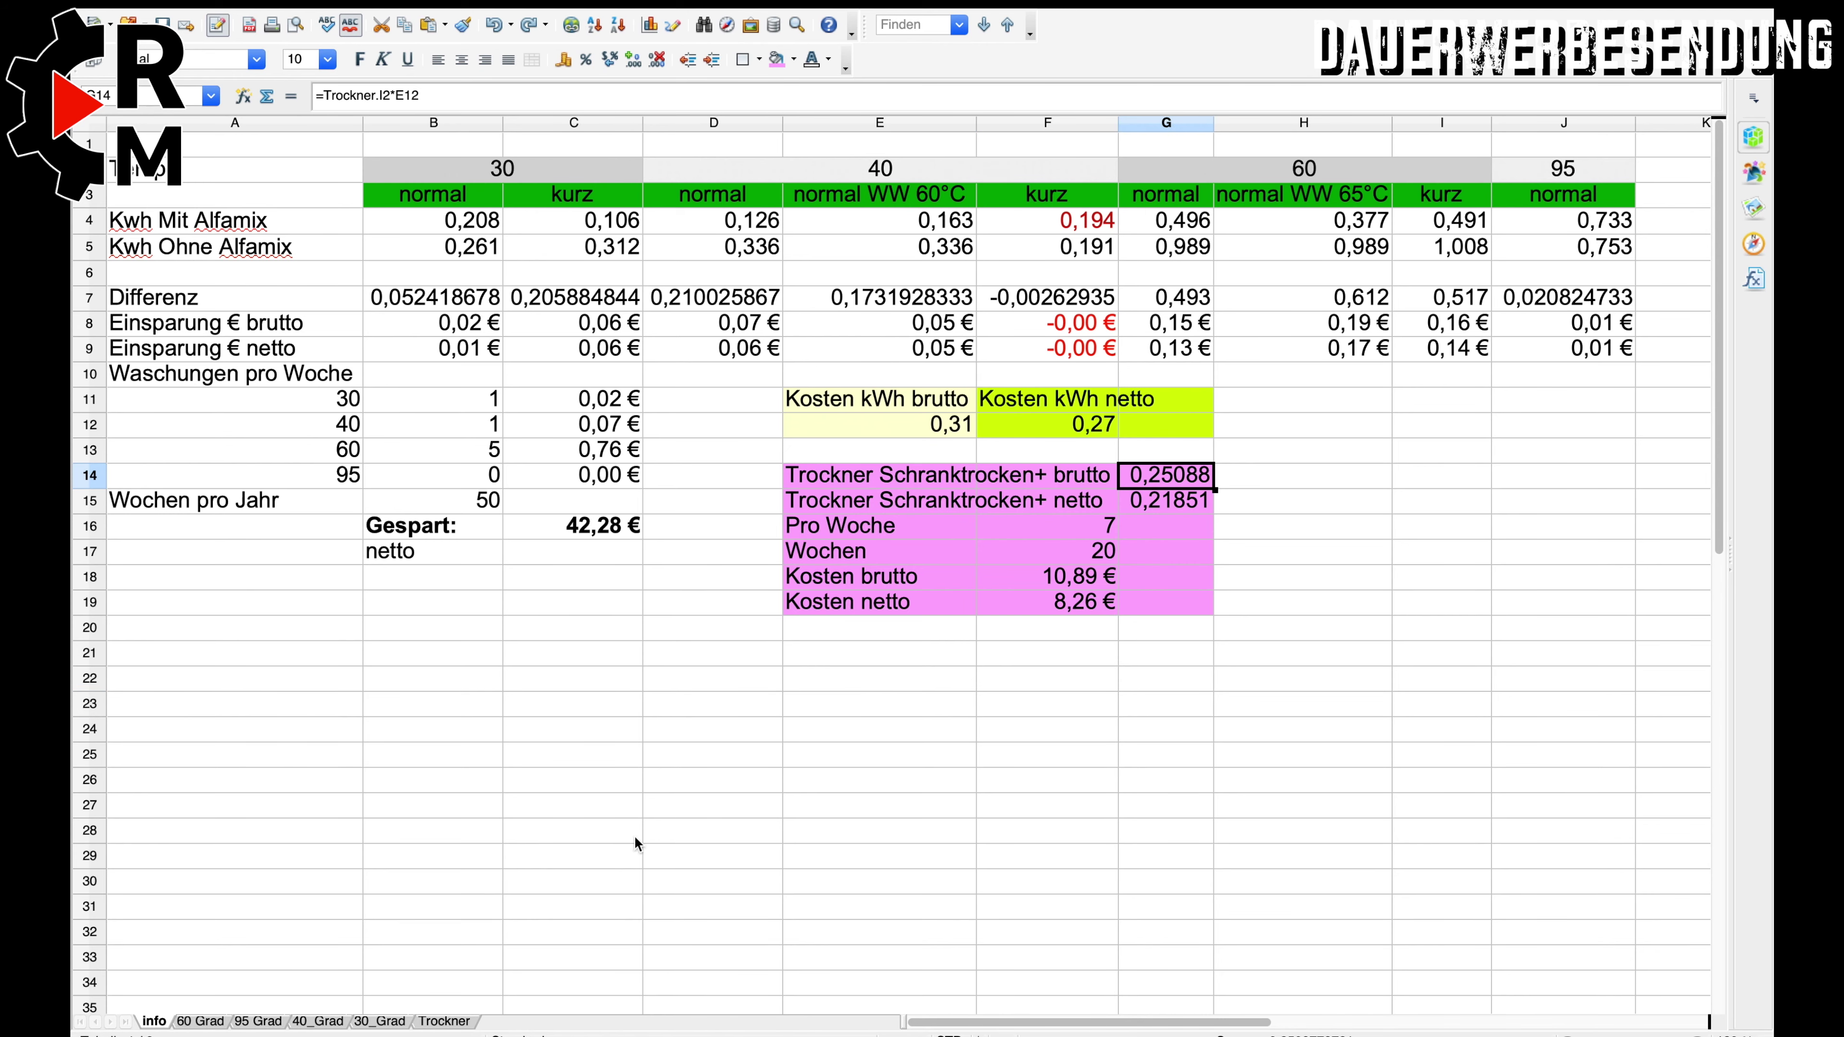
# On the Trockner sheet, inspect the sum formula in I2, leaving it as it is.
pyautogui.click(440, 1020)
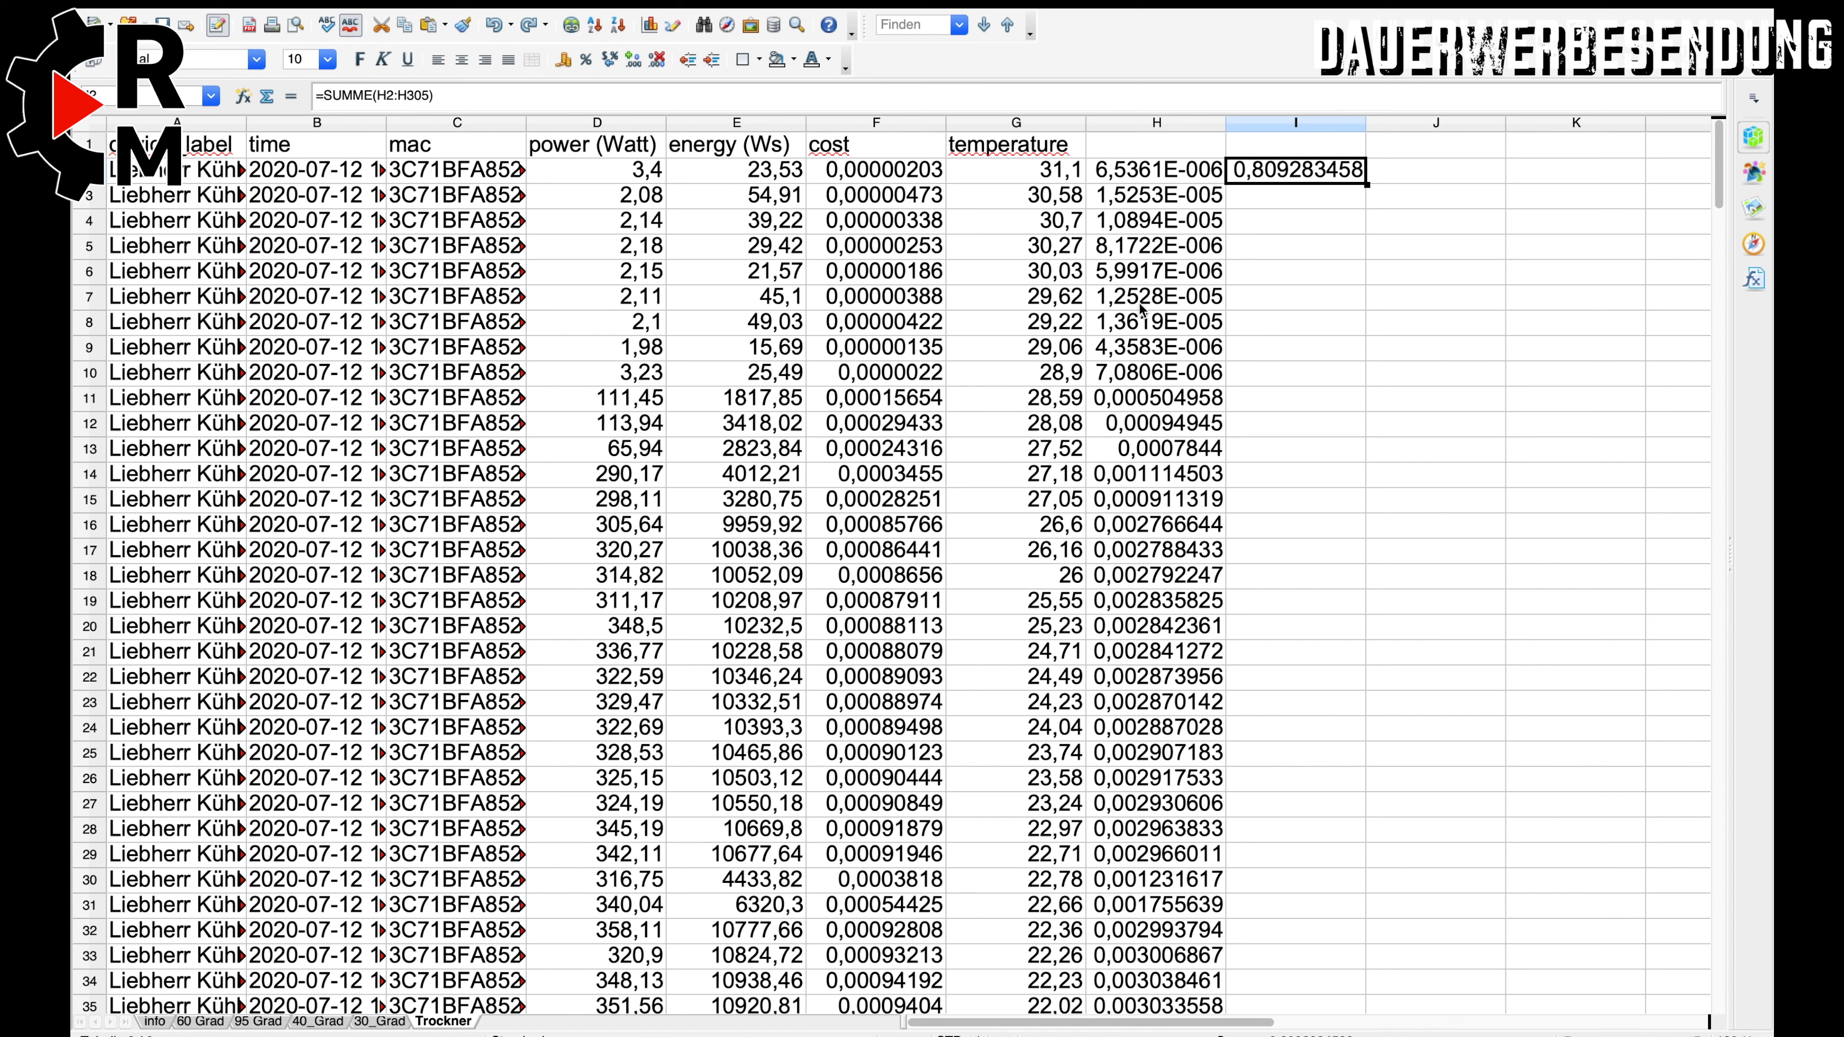
pyautogui.doubleClick(1311, 169)
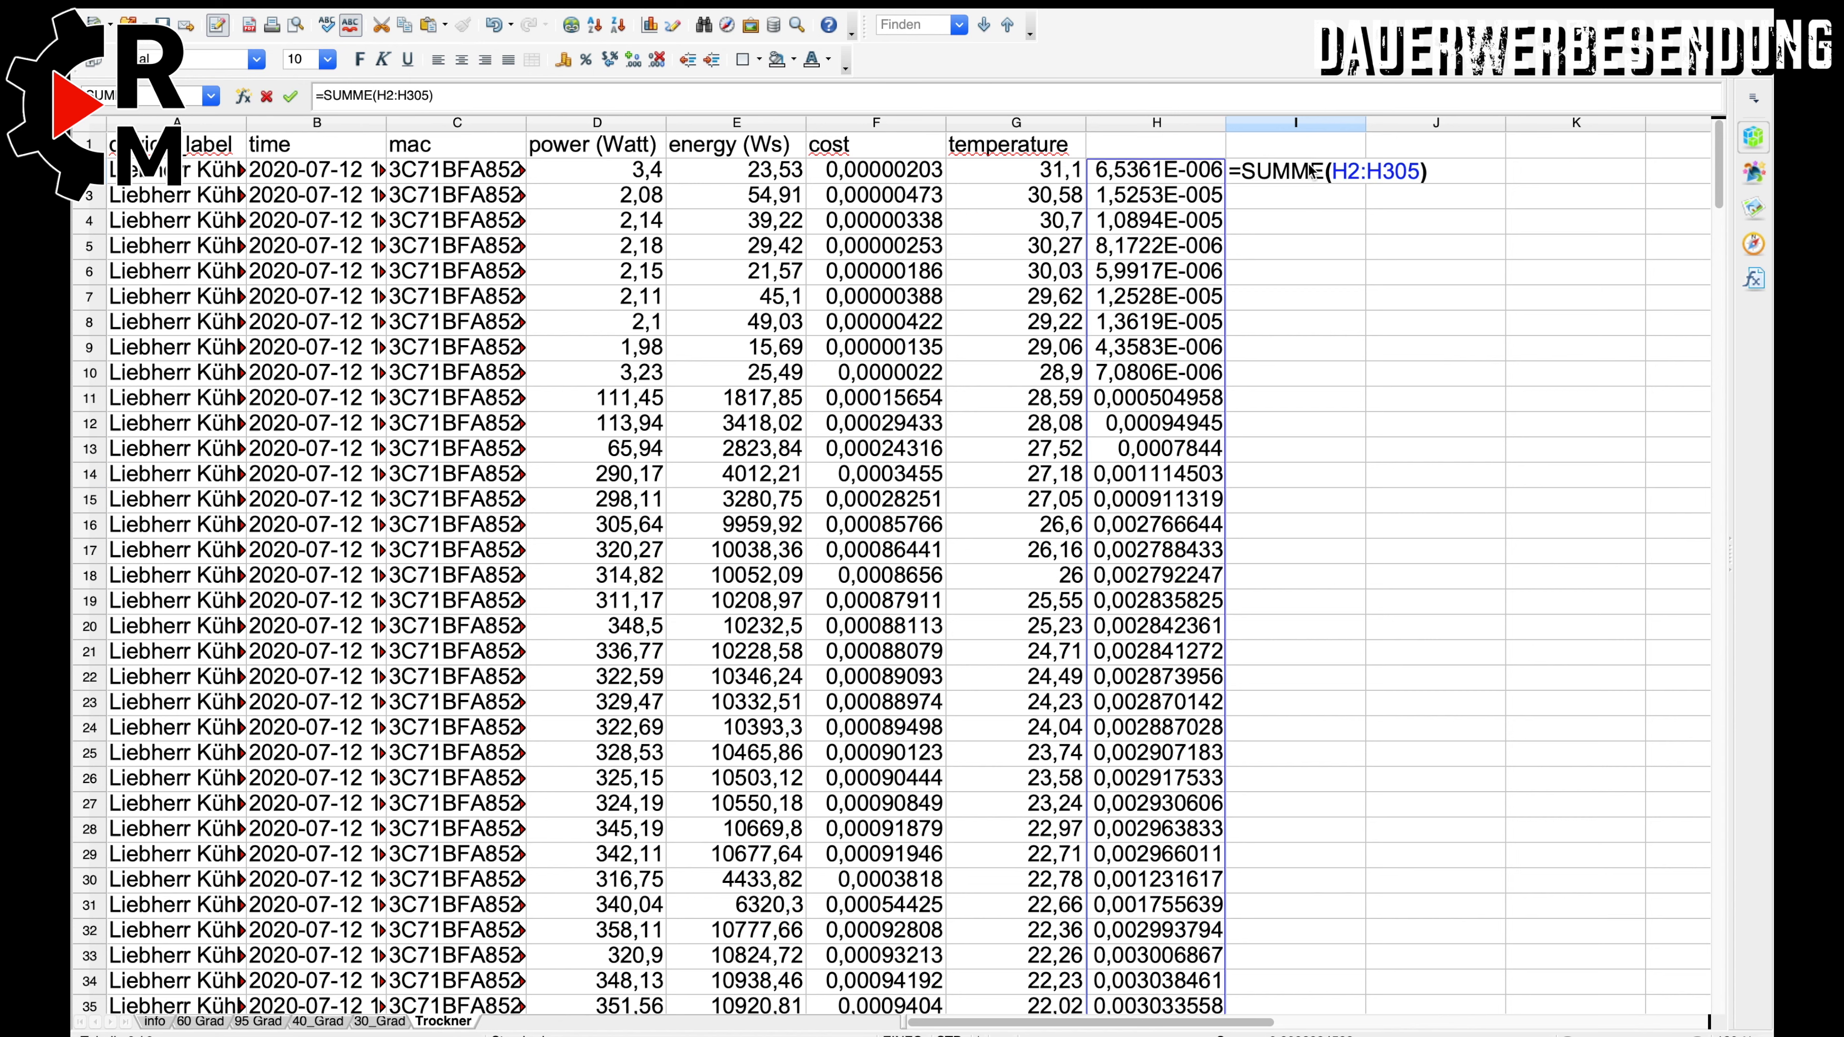
pyautogui.press('Return')
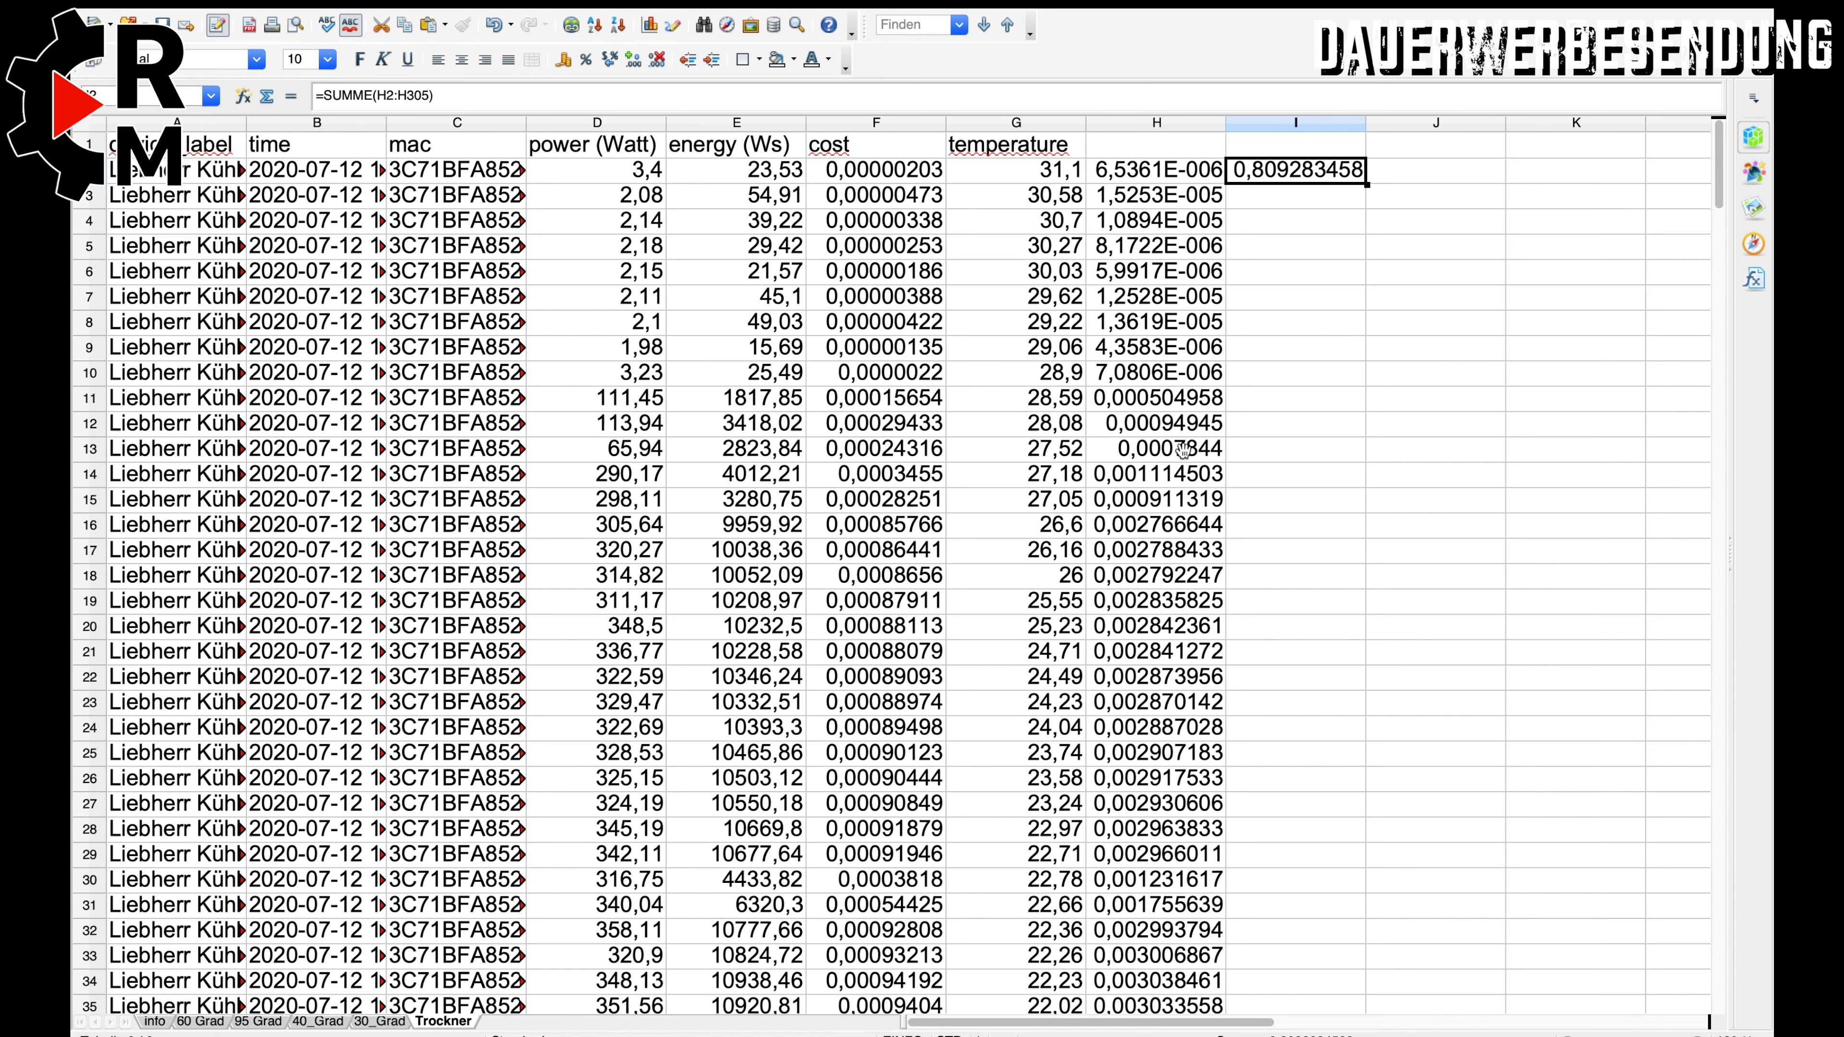
# Return to the info sheet and inspect which cells feed the dryer's Kosten brutto formula in F18, without changing it.
pyautogui.click(155, 1022)
pyautogui.click(1050, 578)
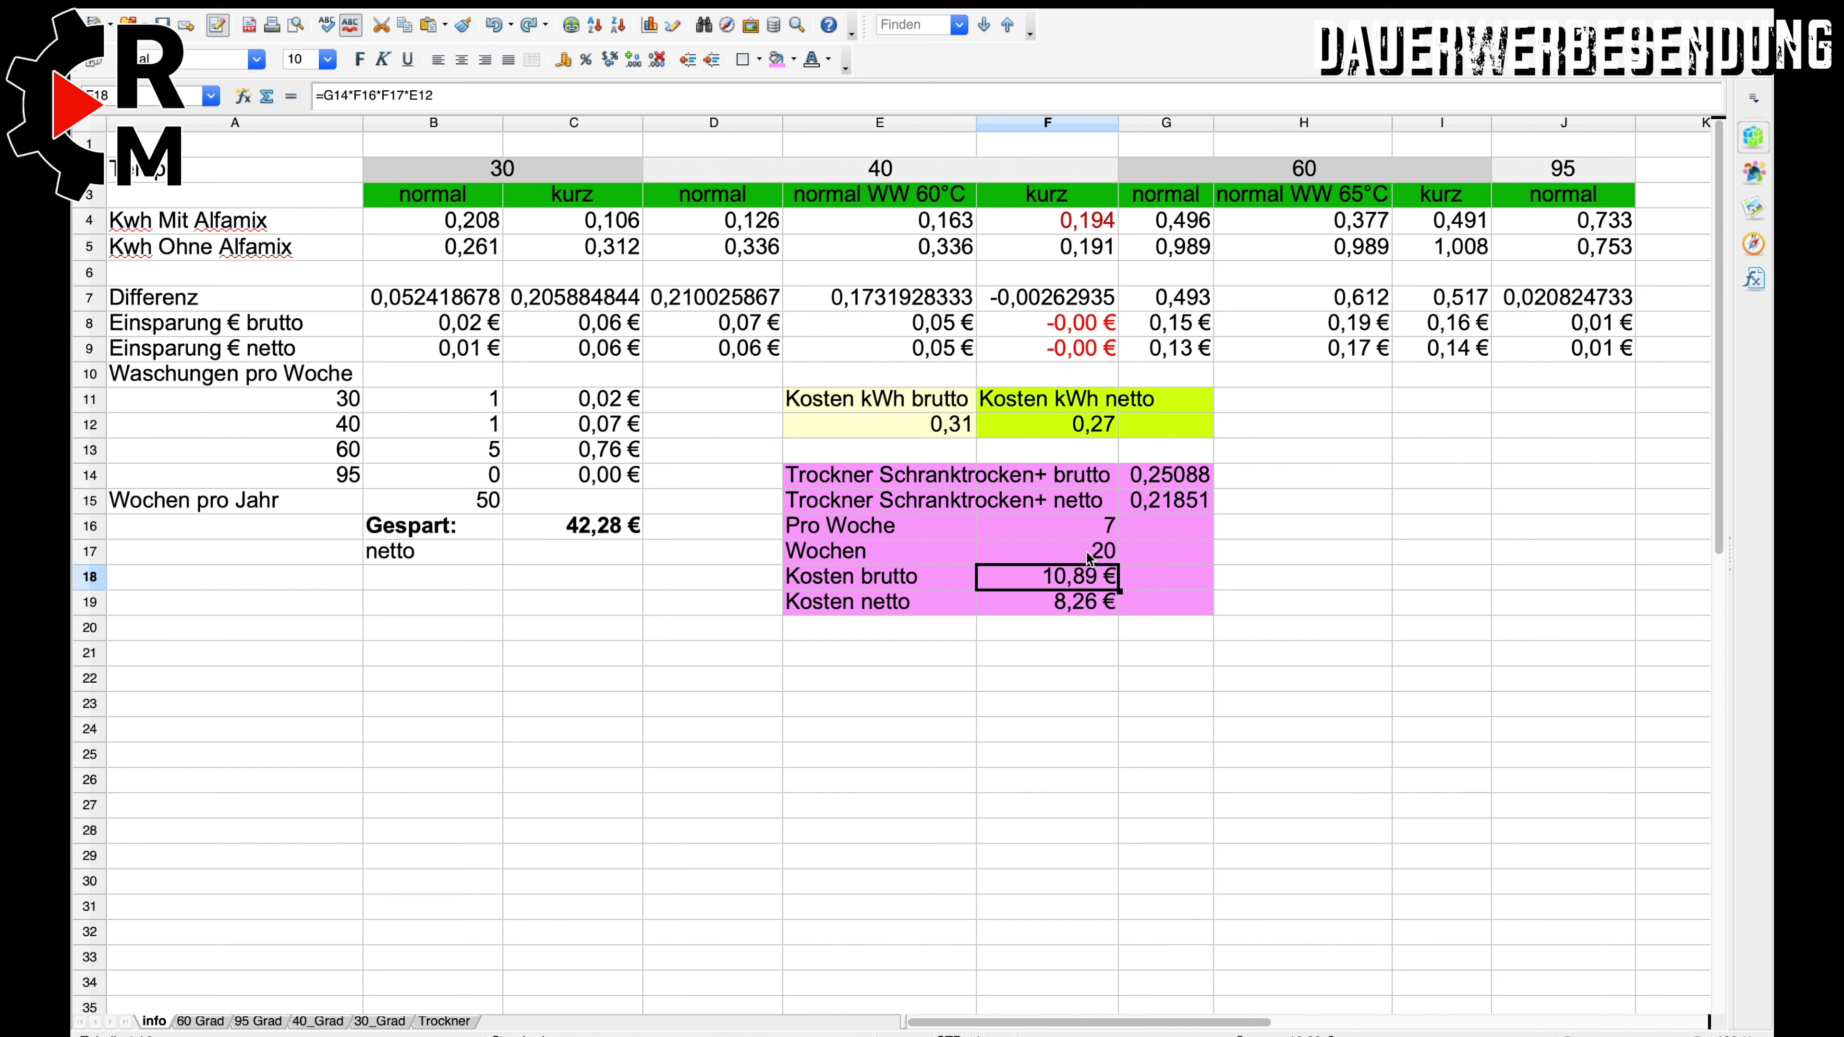
pyautogui.doubleClick(1072, 578)
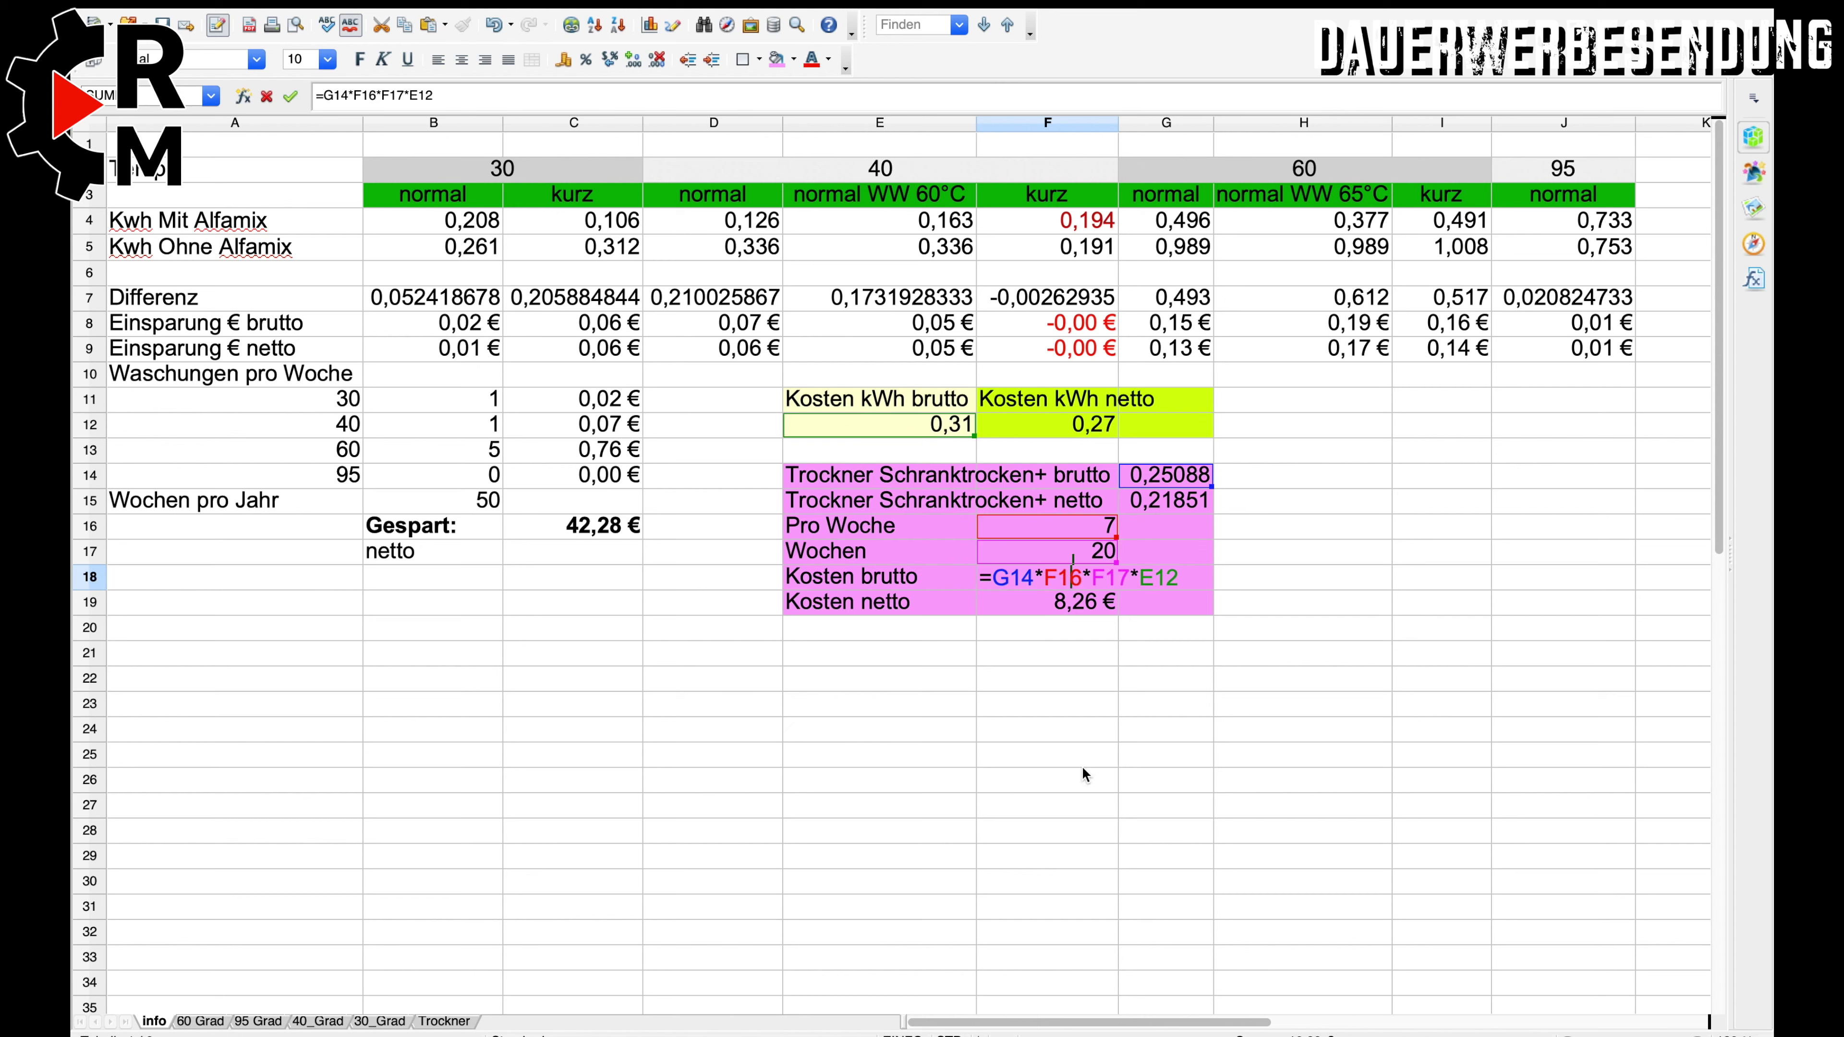
pyautogui.press('Escape')
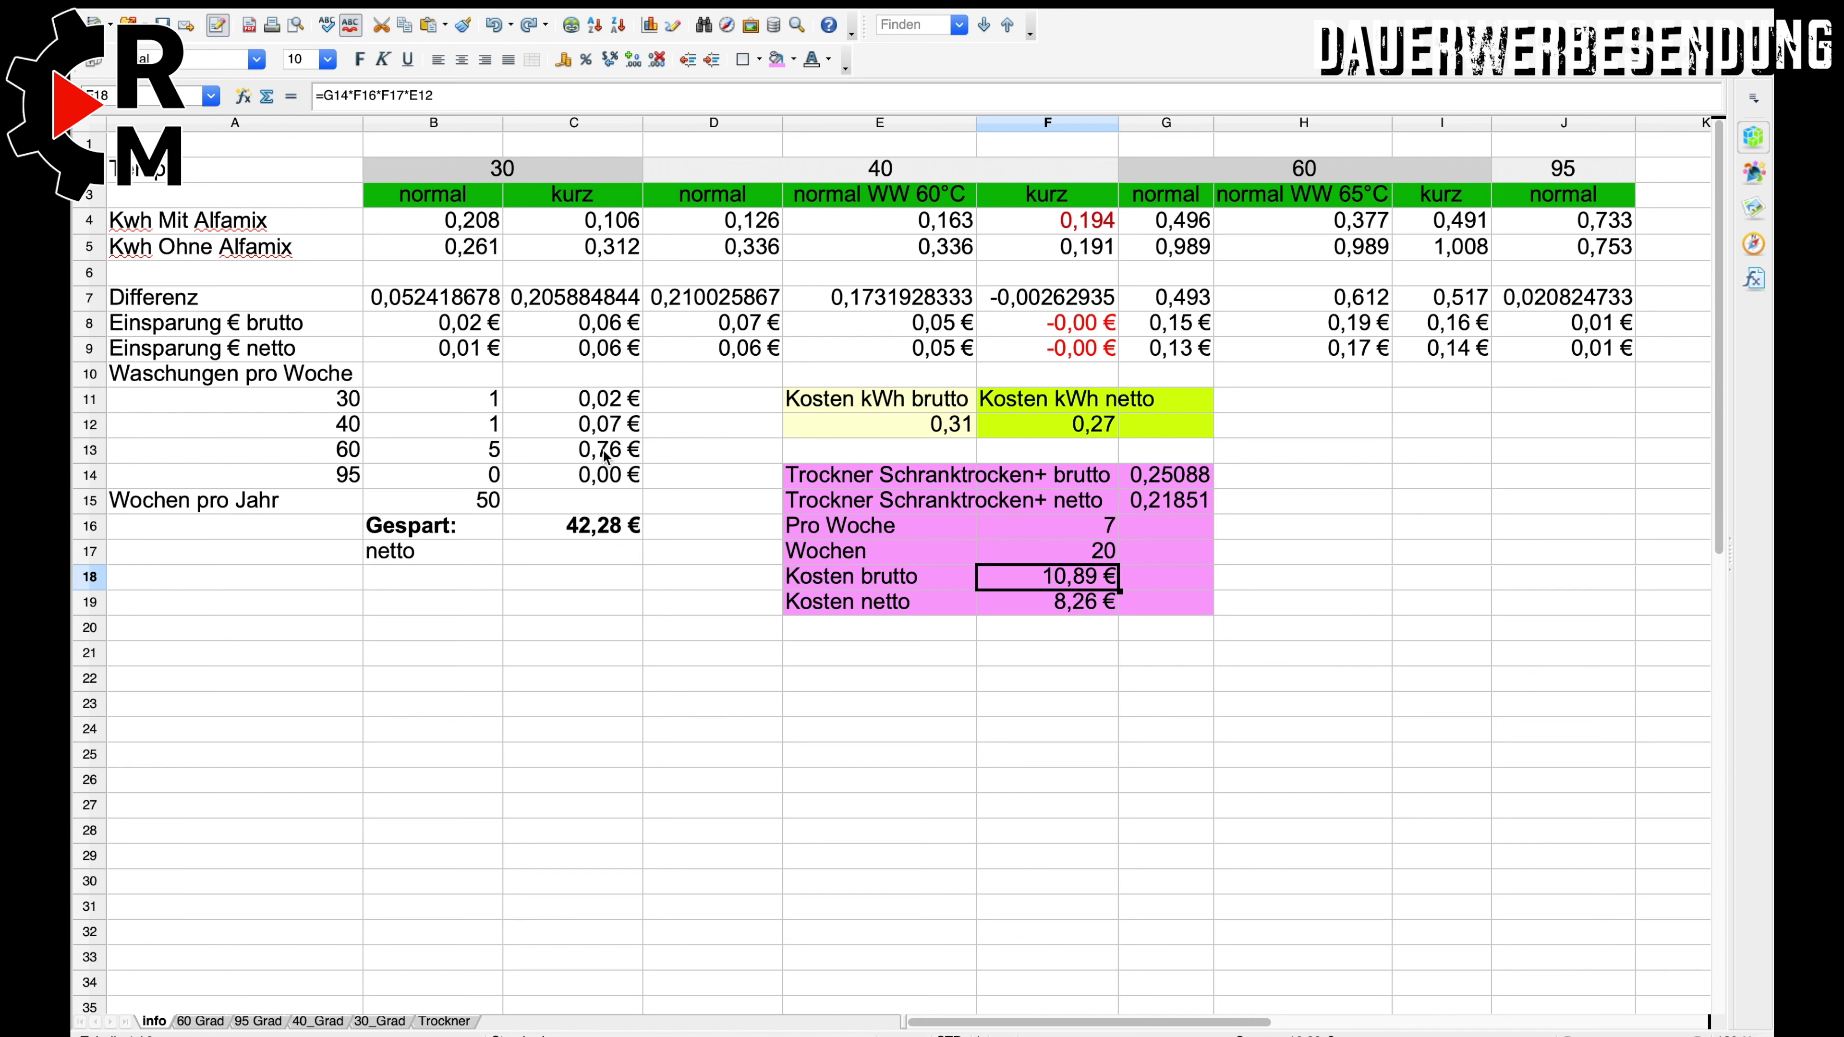
# Set the Waschungen pro Woche to 2 for the 60 programme in B13 and 3 for the 40 programme in B12.
pyautogui.click(573, 536)
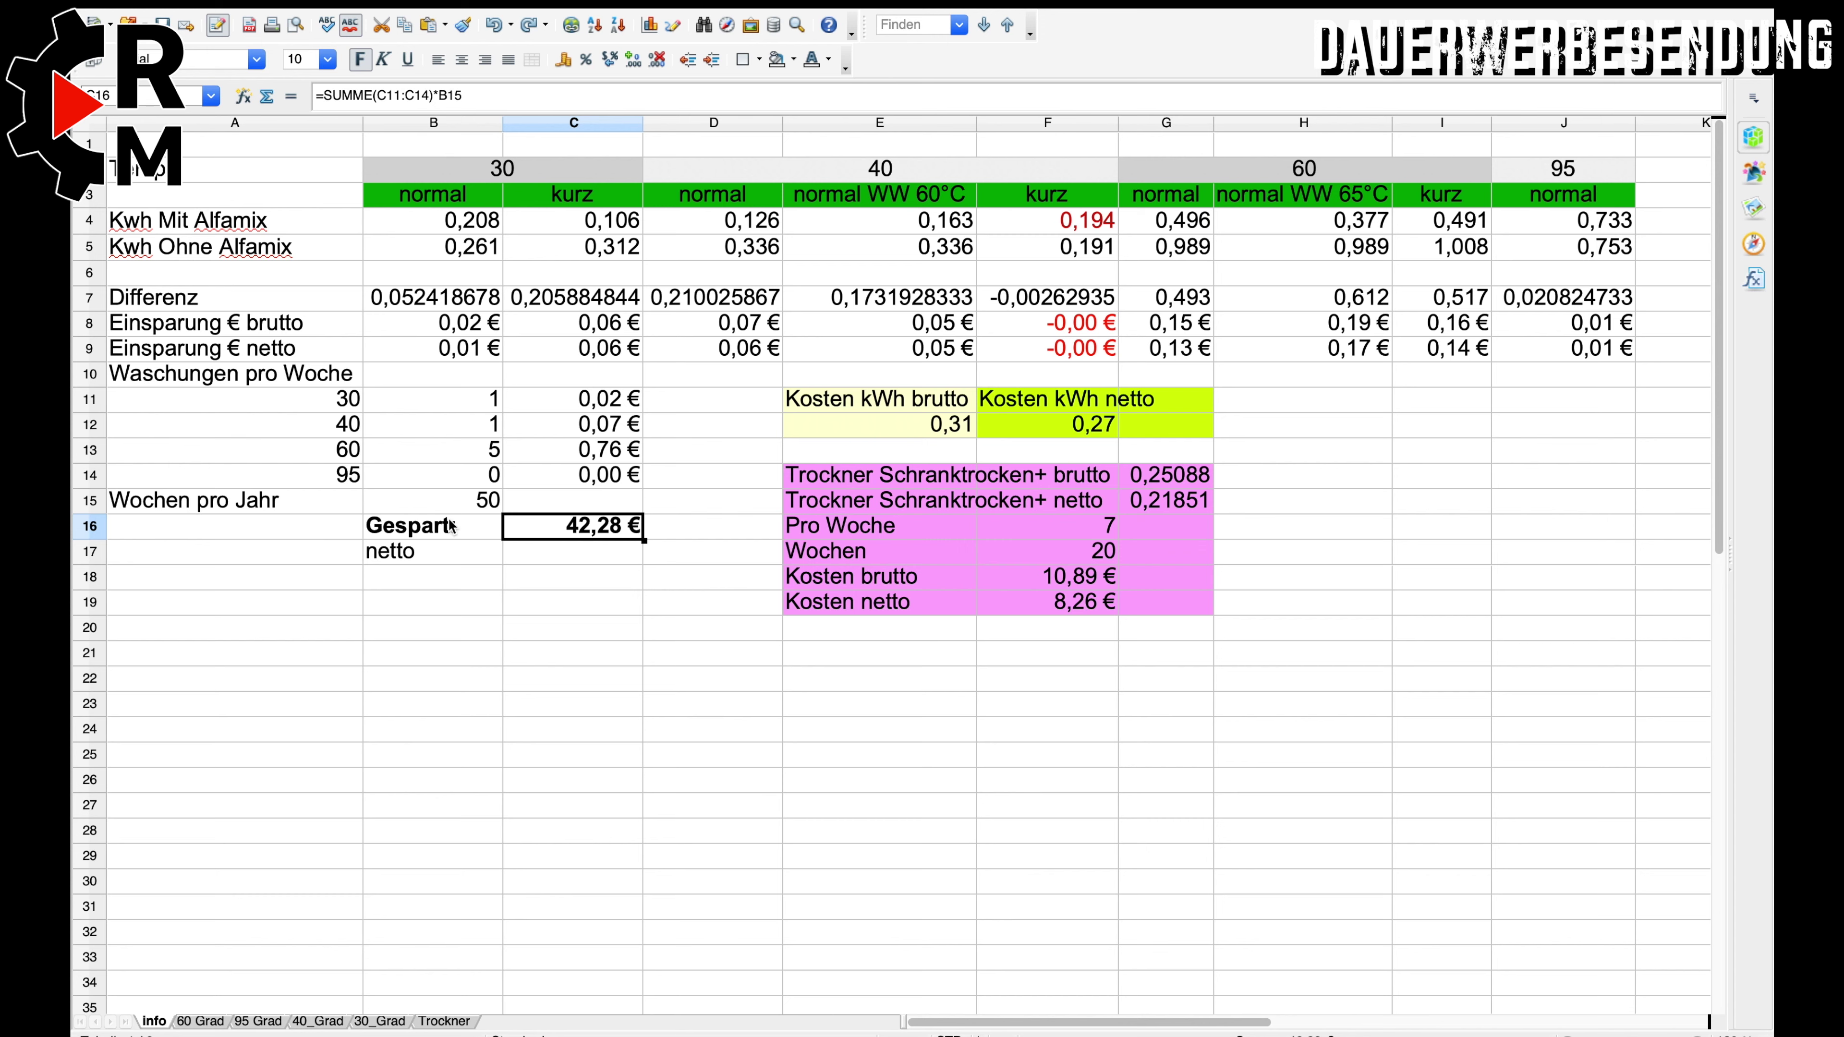
pyautogui.click(473, 454)
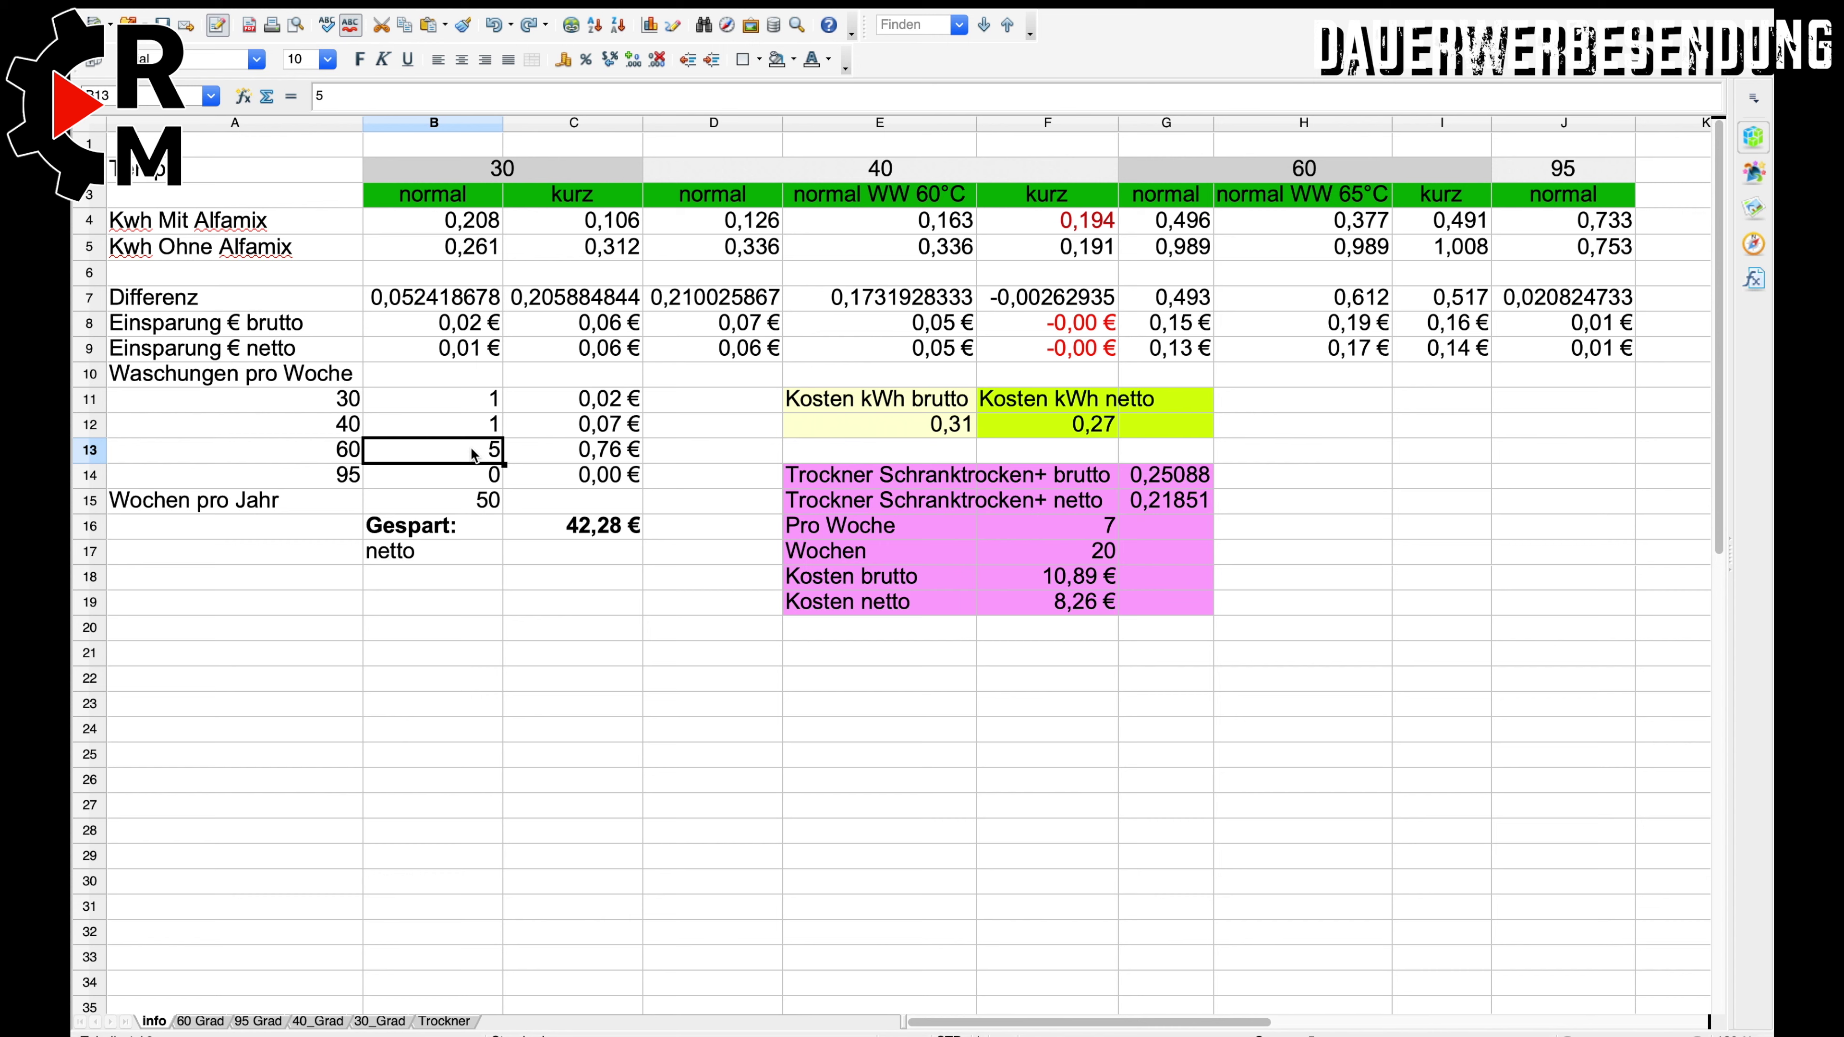
pyautogui.write('2')
pyautogui.click(483, 429)
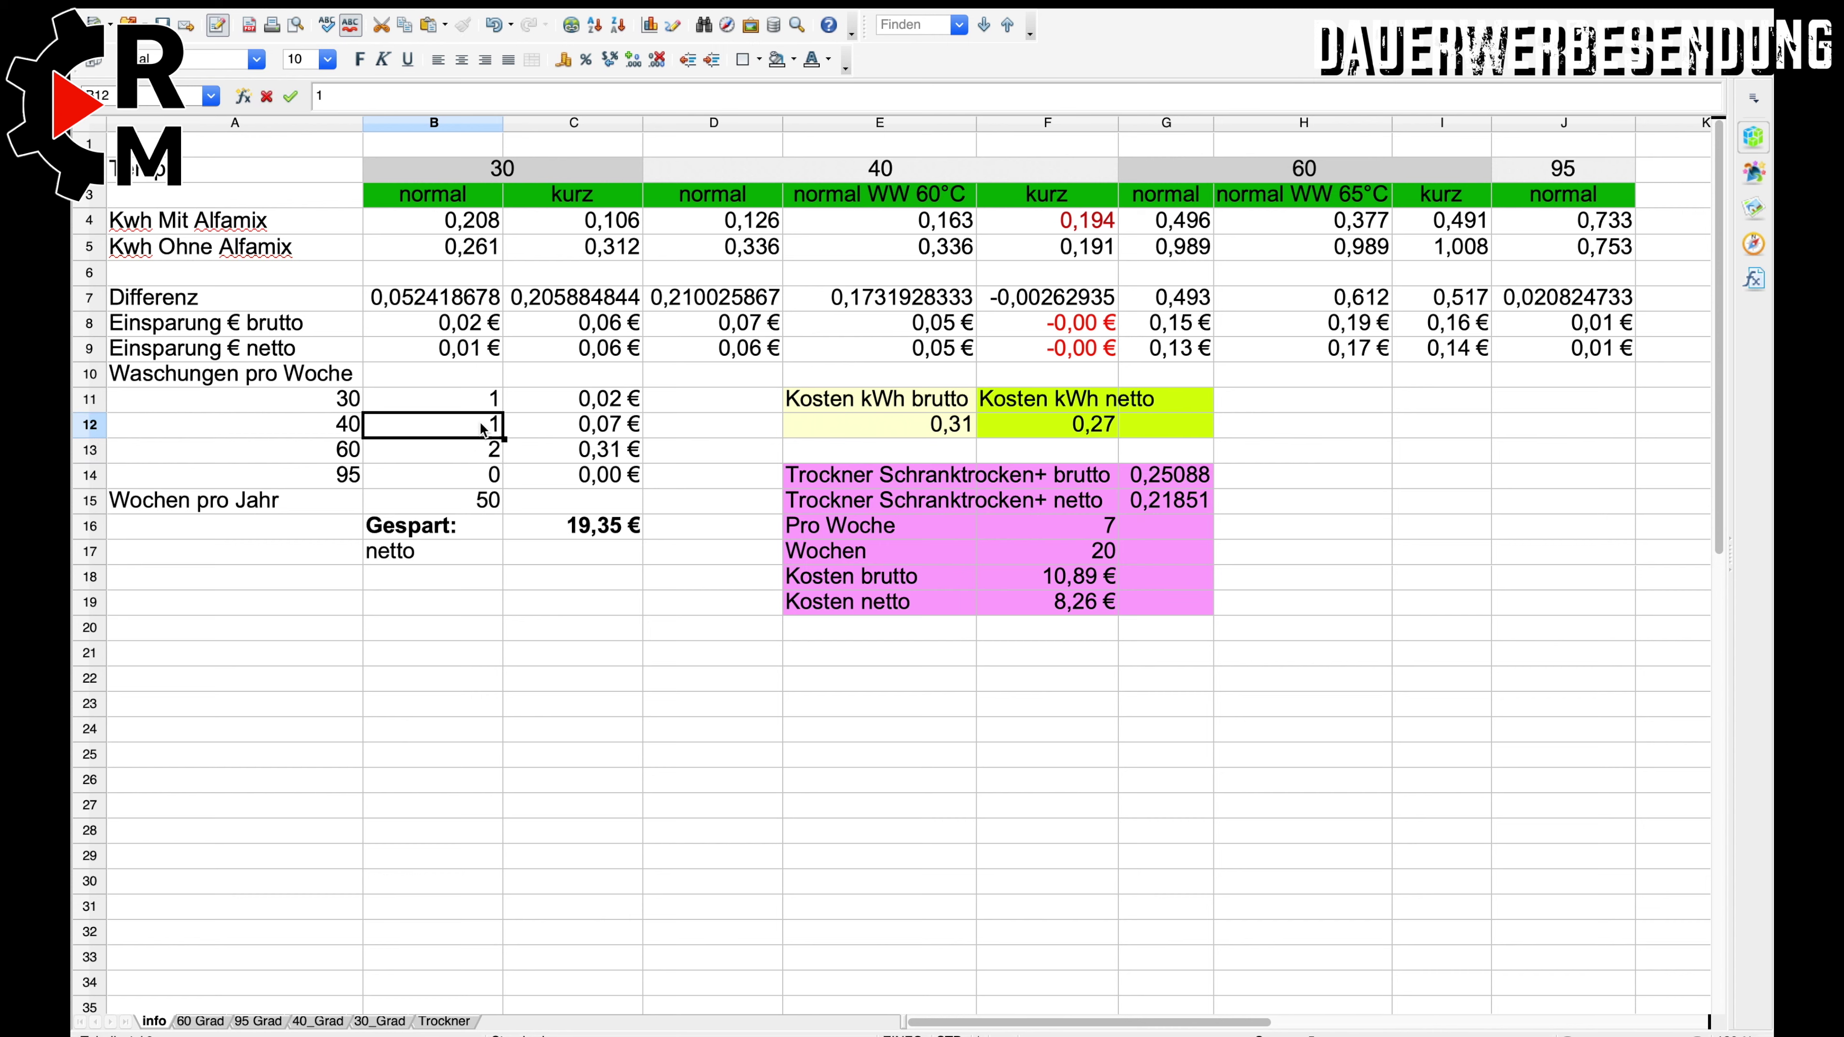
pyautogui.click(475, 450)
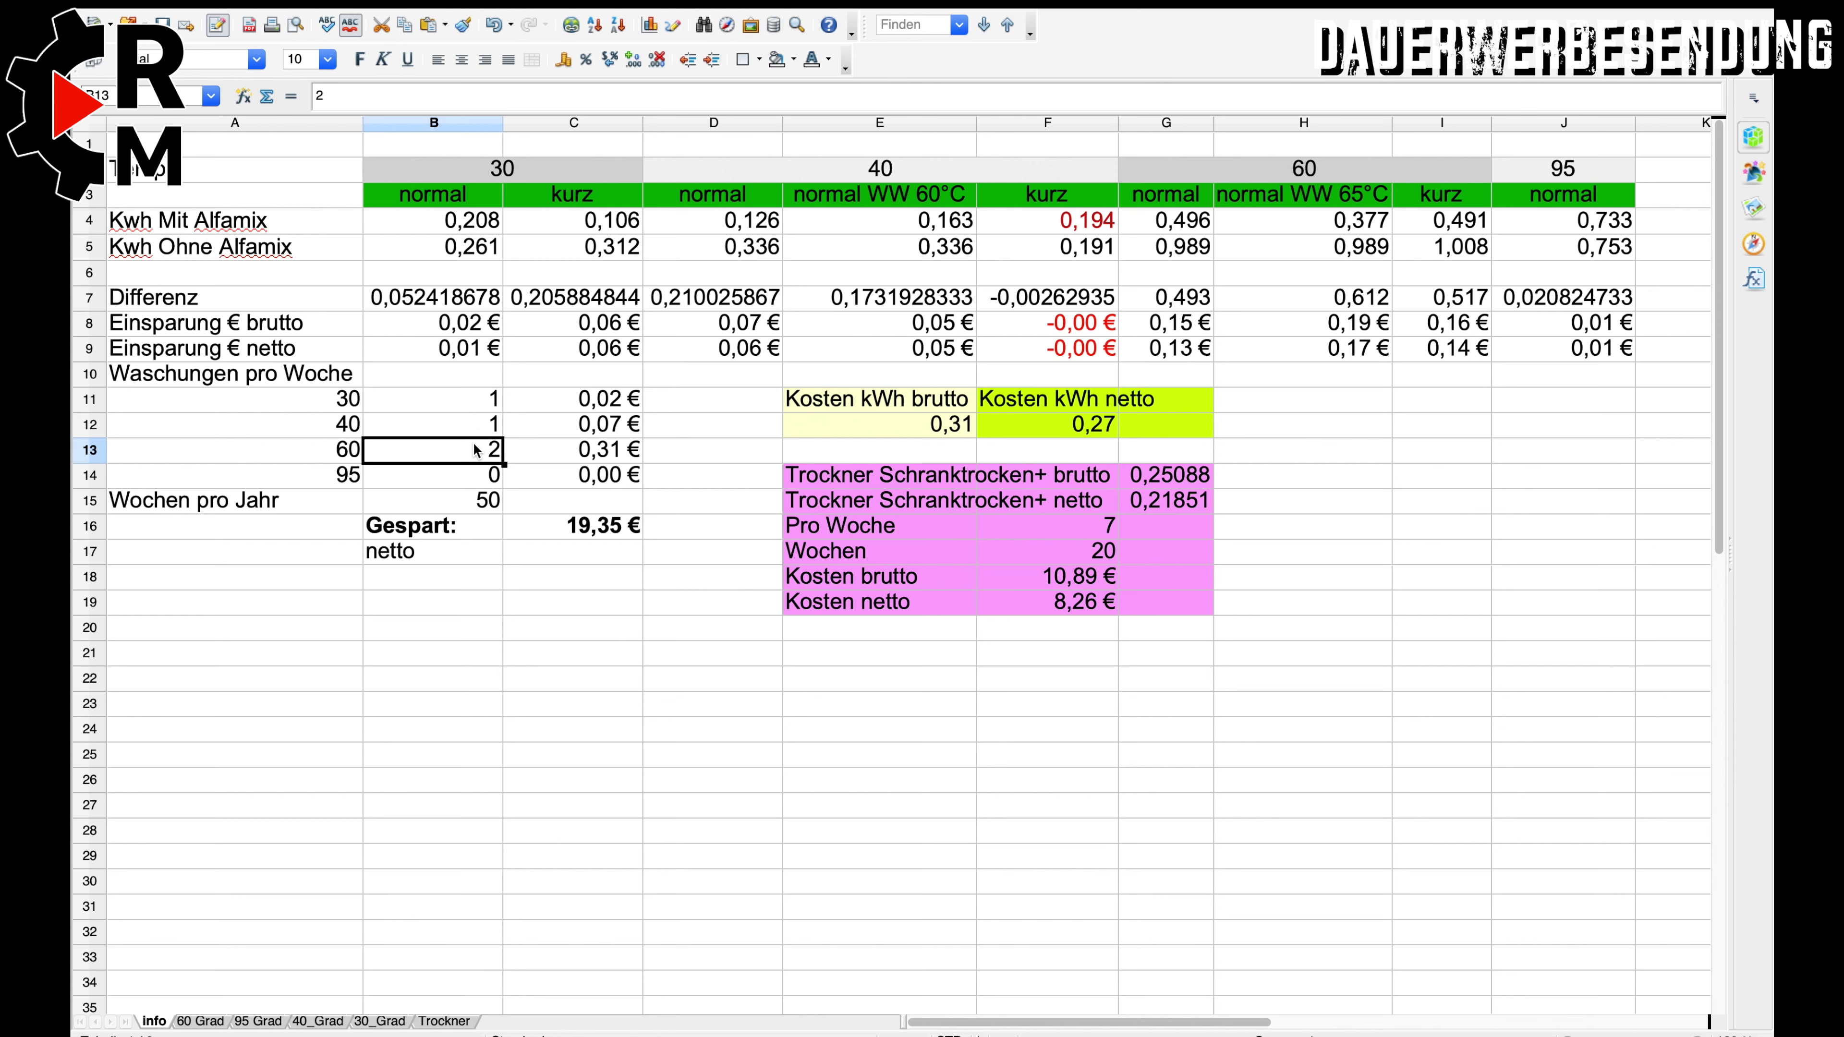
pyautogui.click(480, 425)
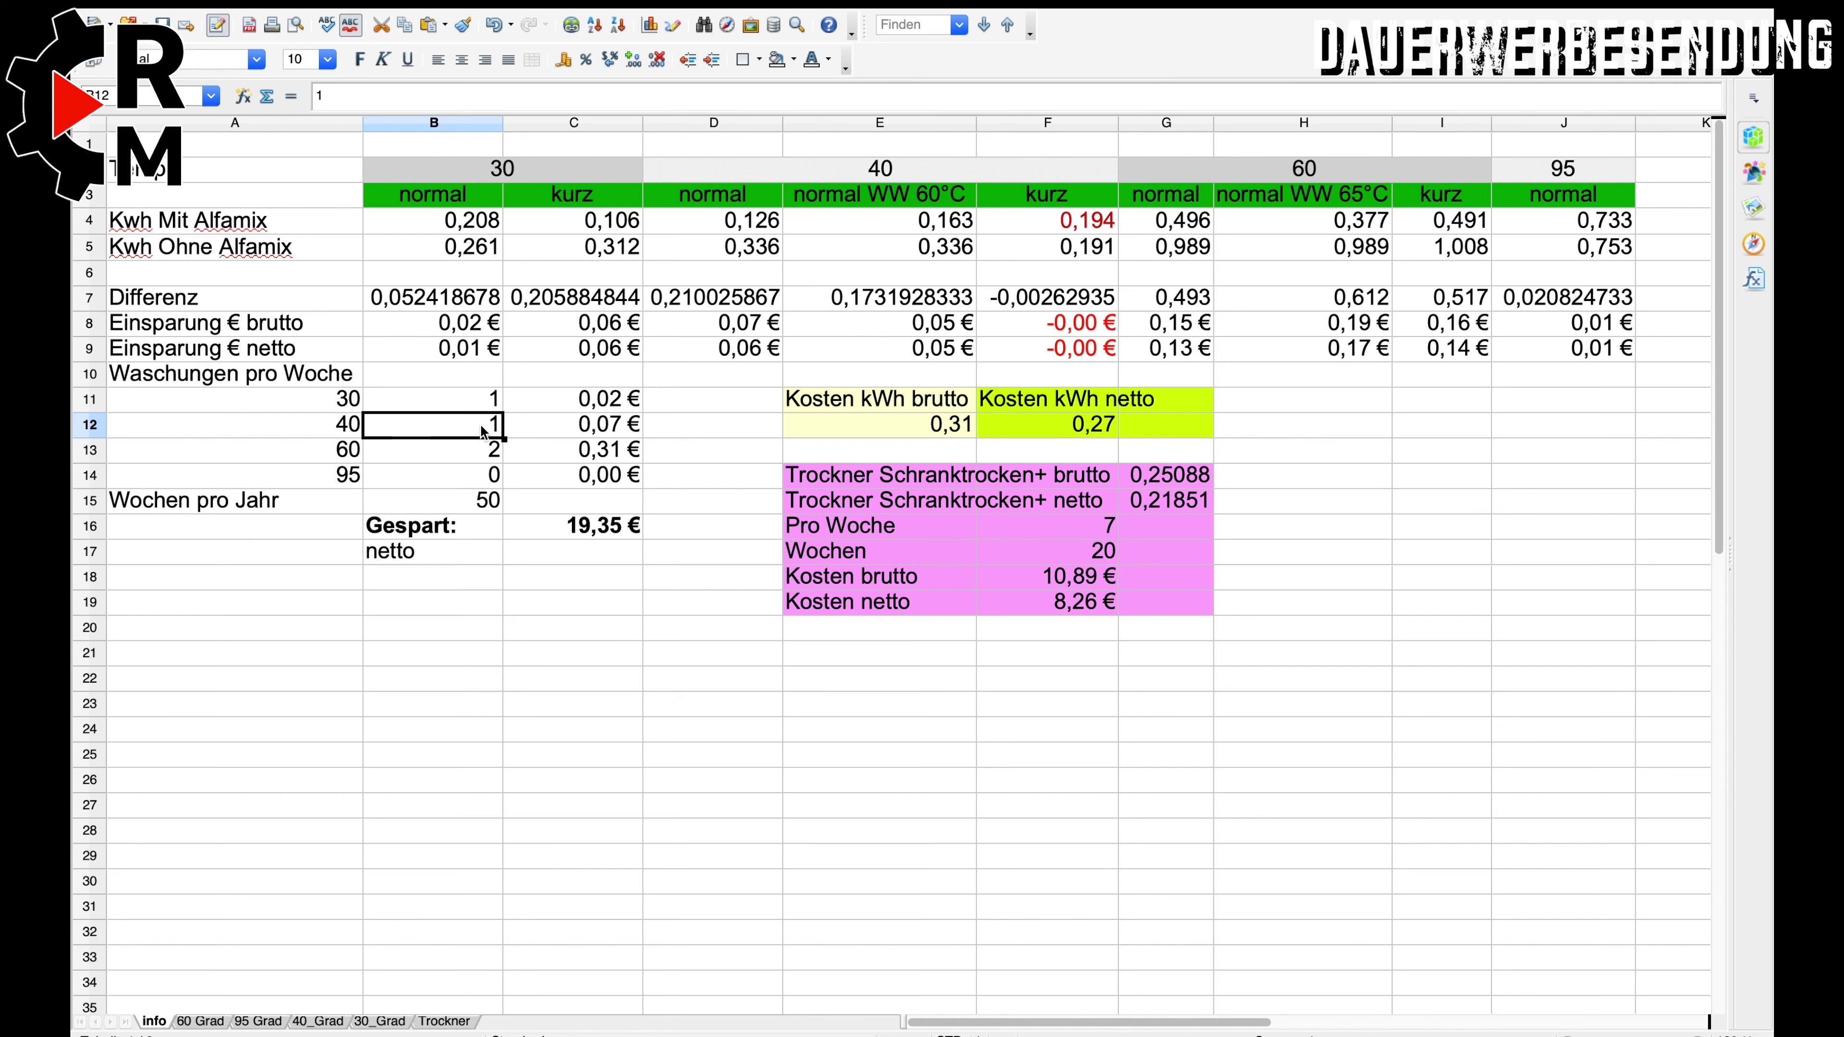
pyautogui.write('3')
pyautogui.click(483, 400)
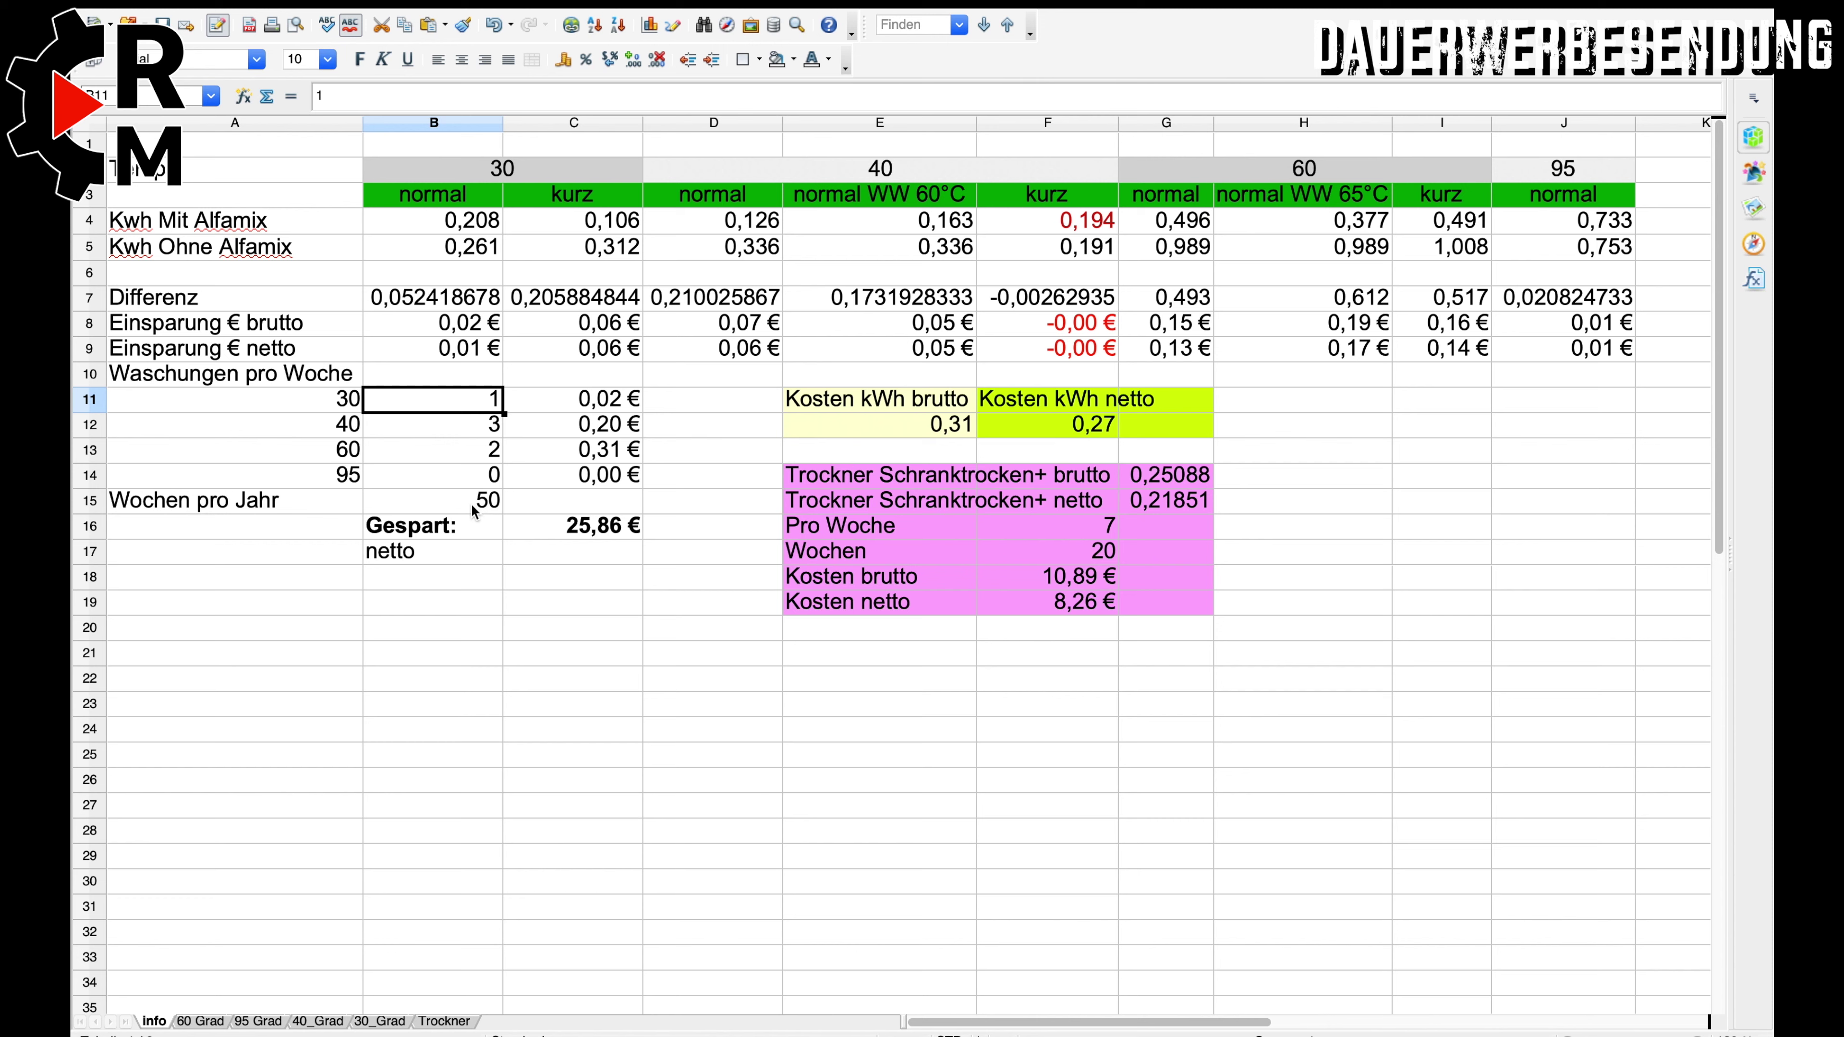
# Set the Waschungen pro Woche for the 95 programme in B14 to 1.
pyautogui.click(476, 477)
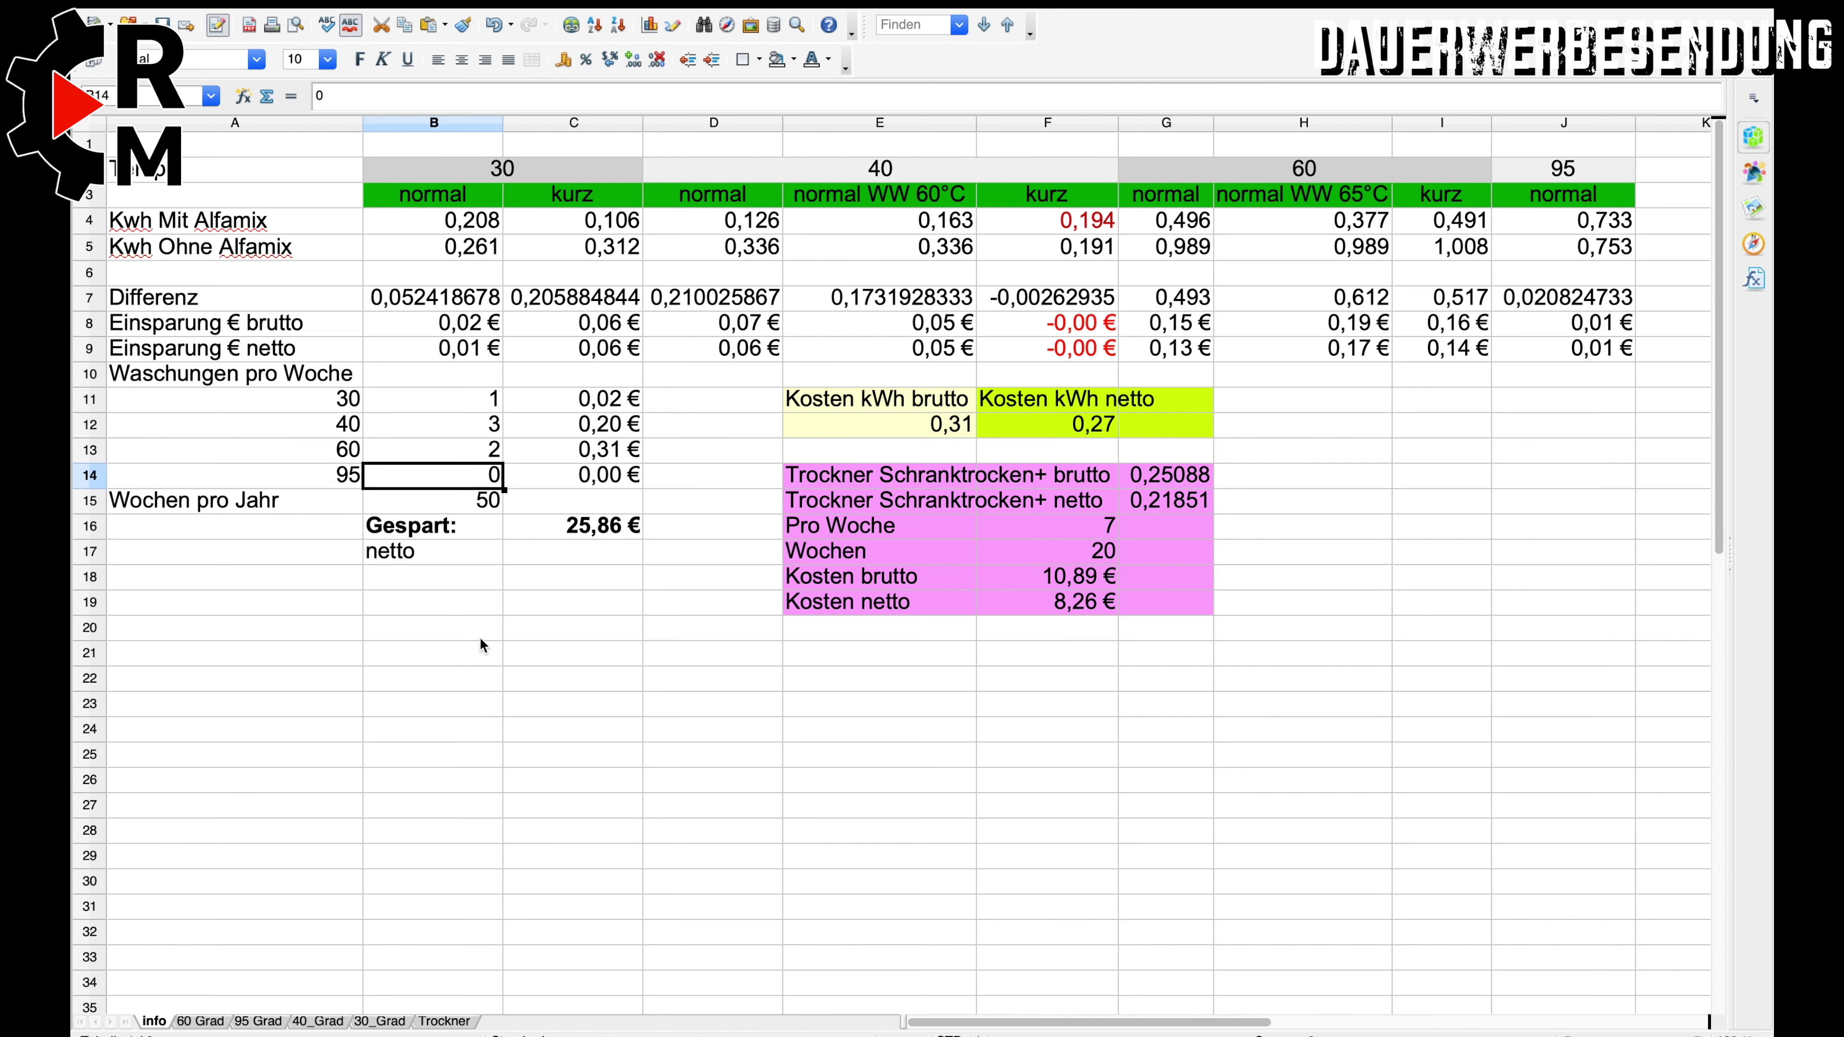
pyautogui.write('1')
pyautogui.click(488, 699)
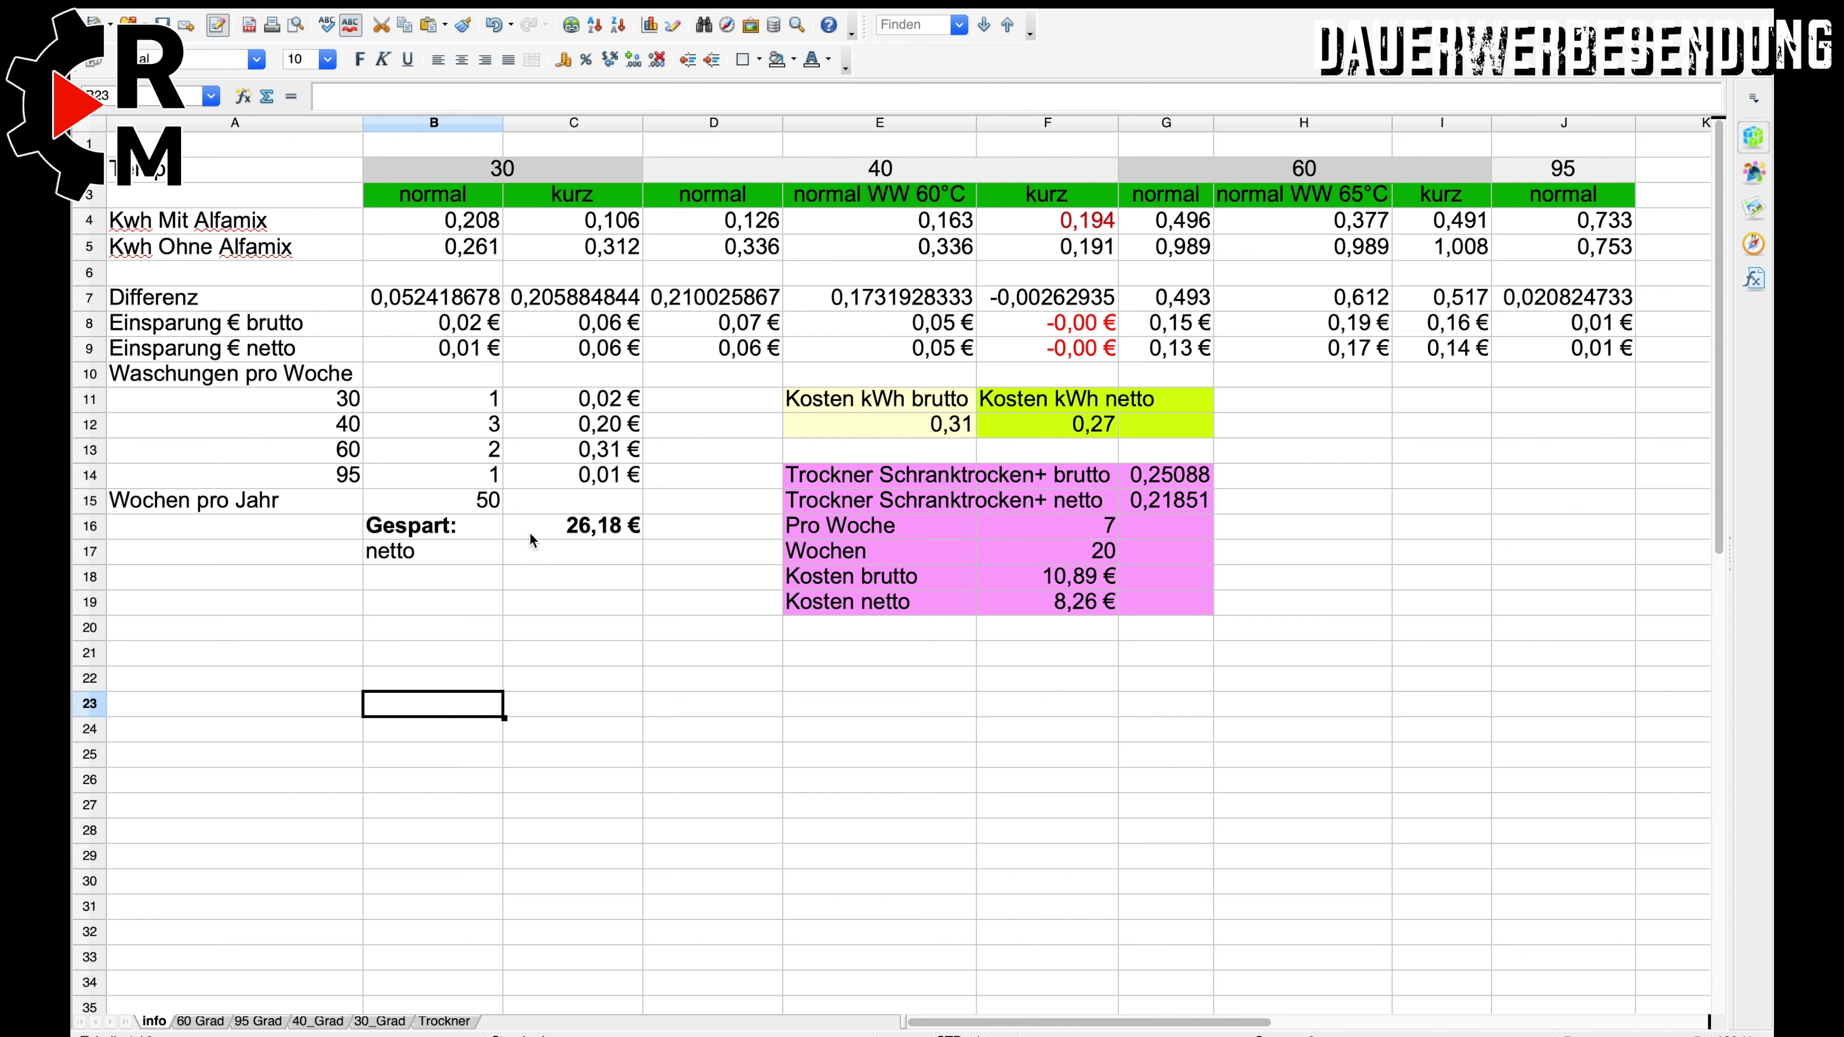
# Check the 95 wash count in B14, the Wochen pro Jahr in B15 and the Gespart formula in C16.
pyautogui.click(474, 477)
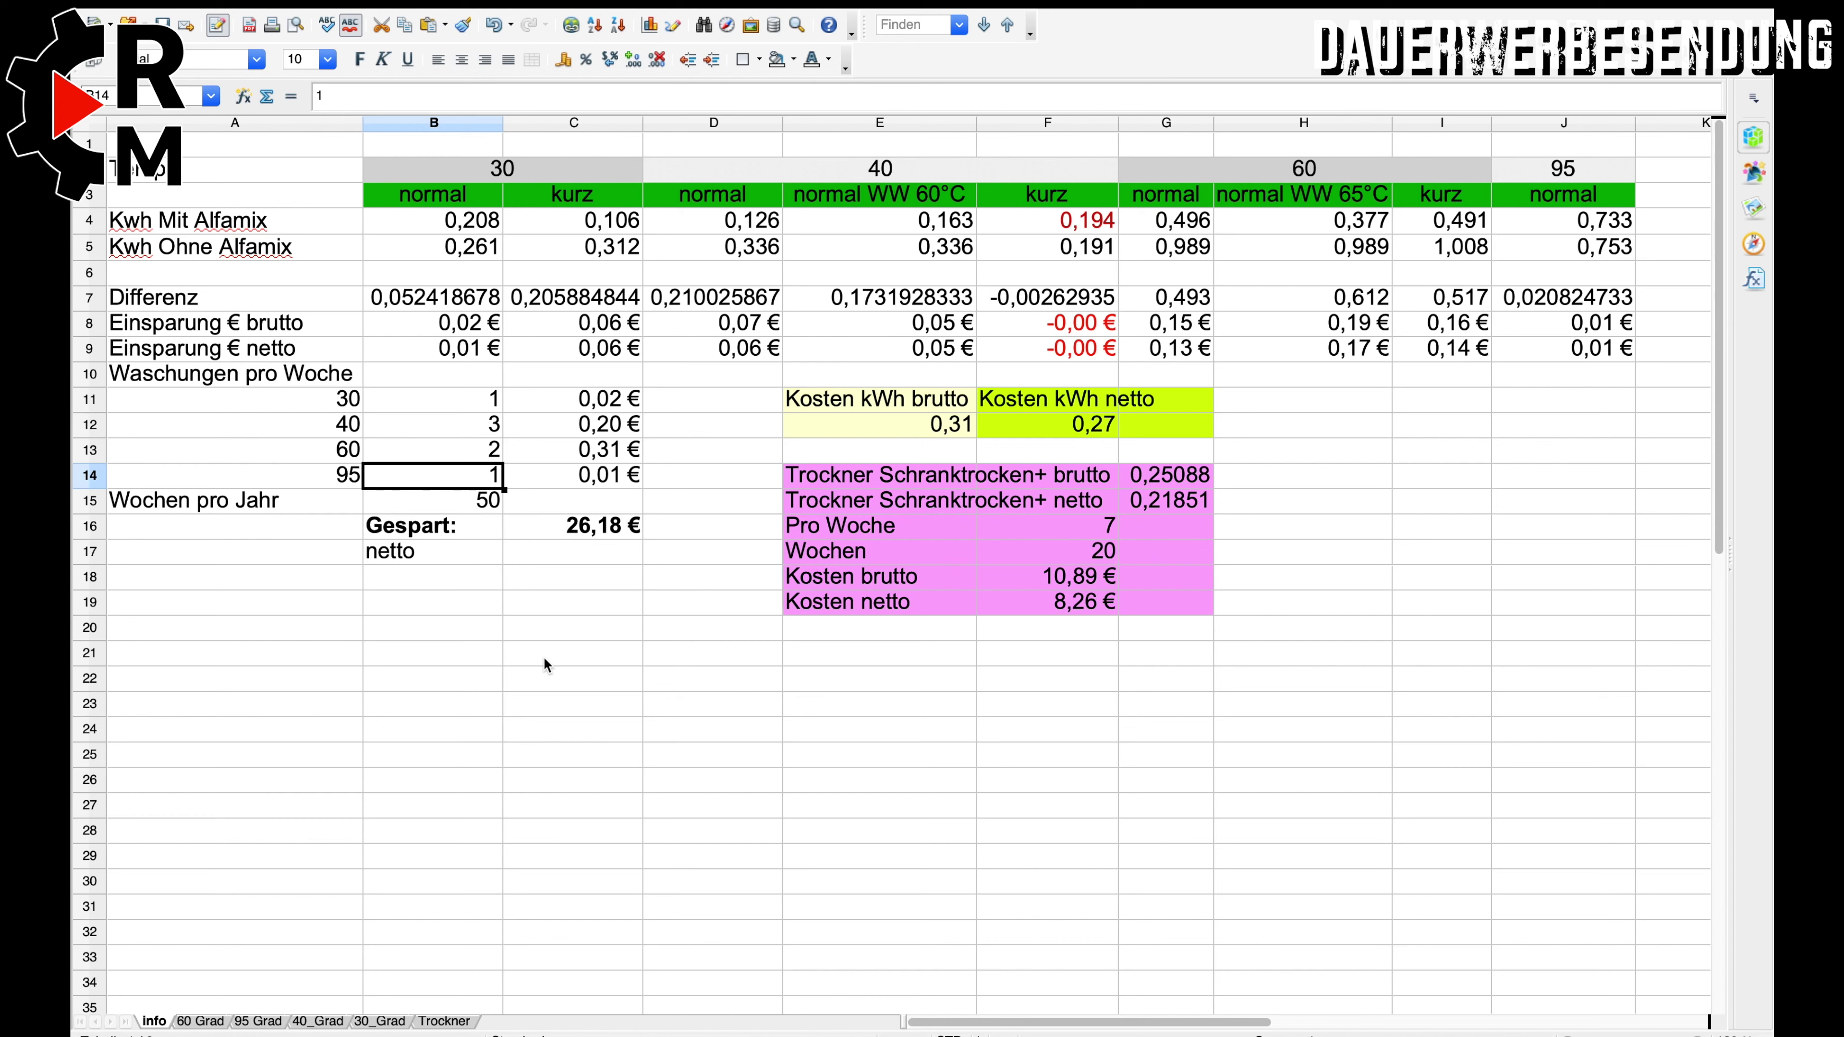
pyautogui.click(486, 507)
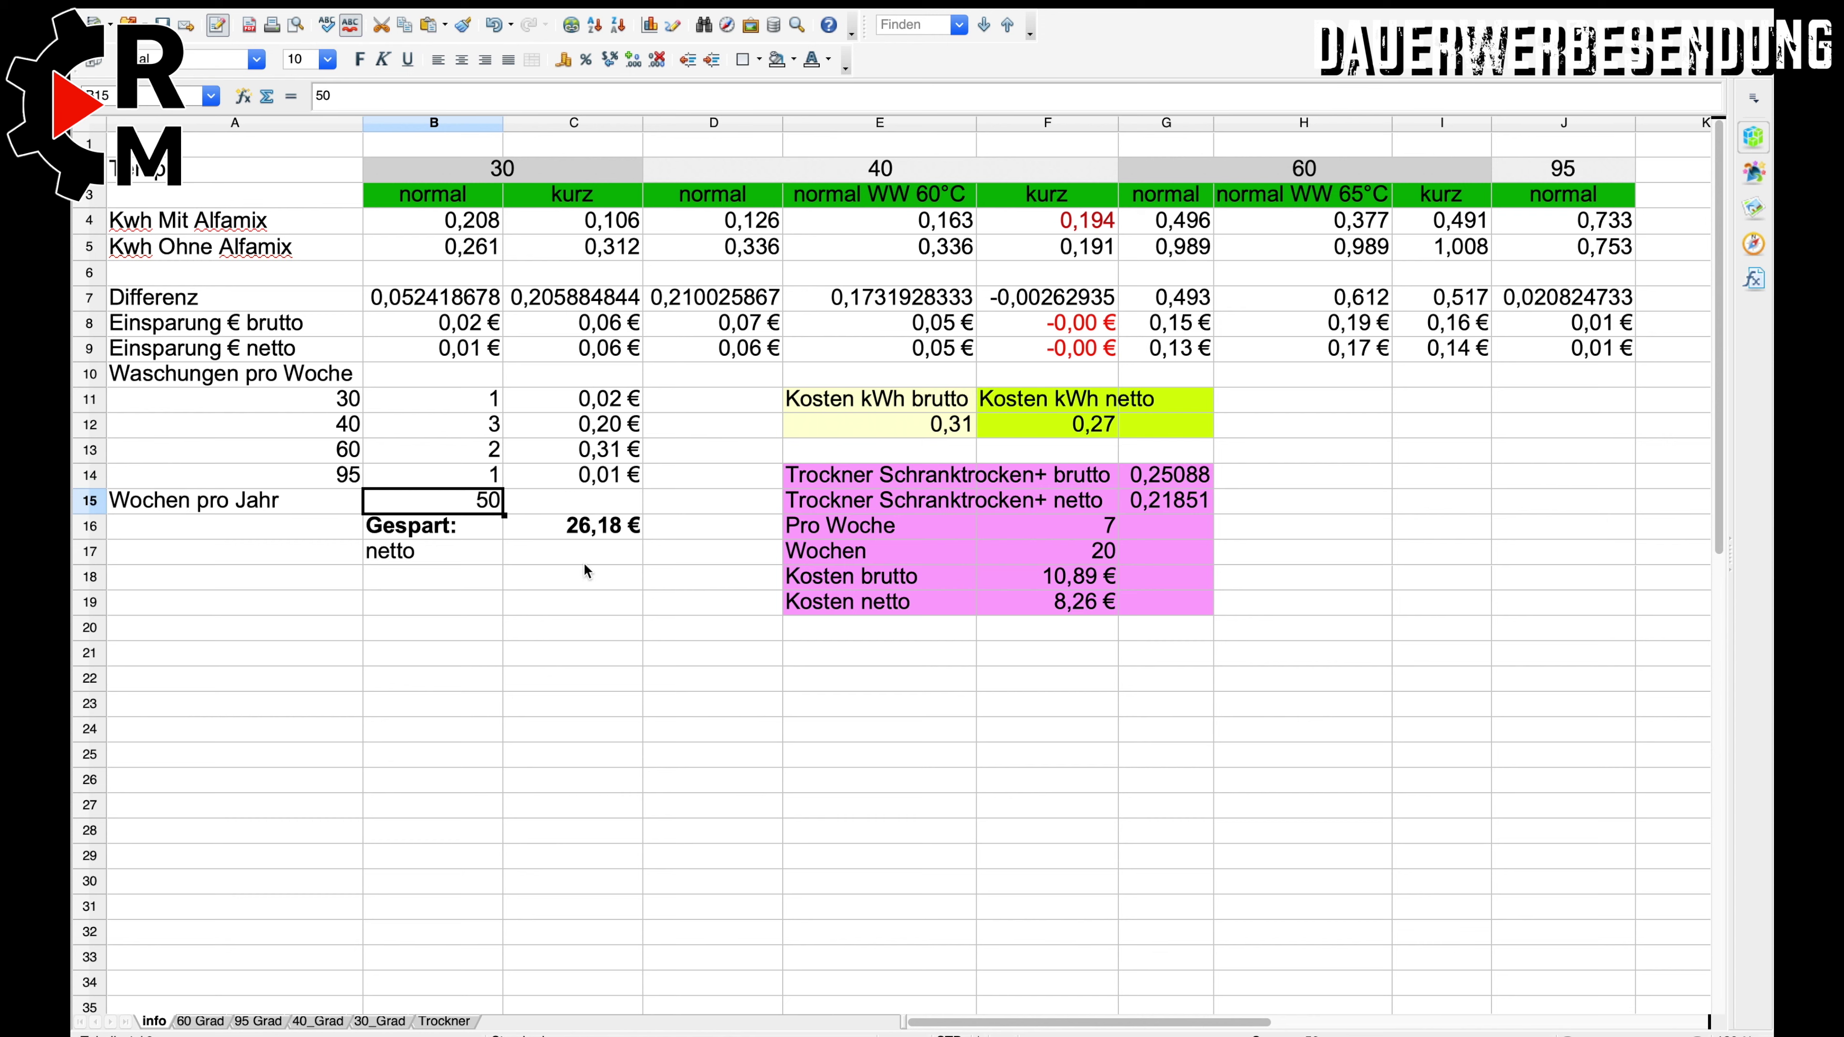
pyautogui.click(605, 530)
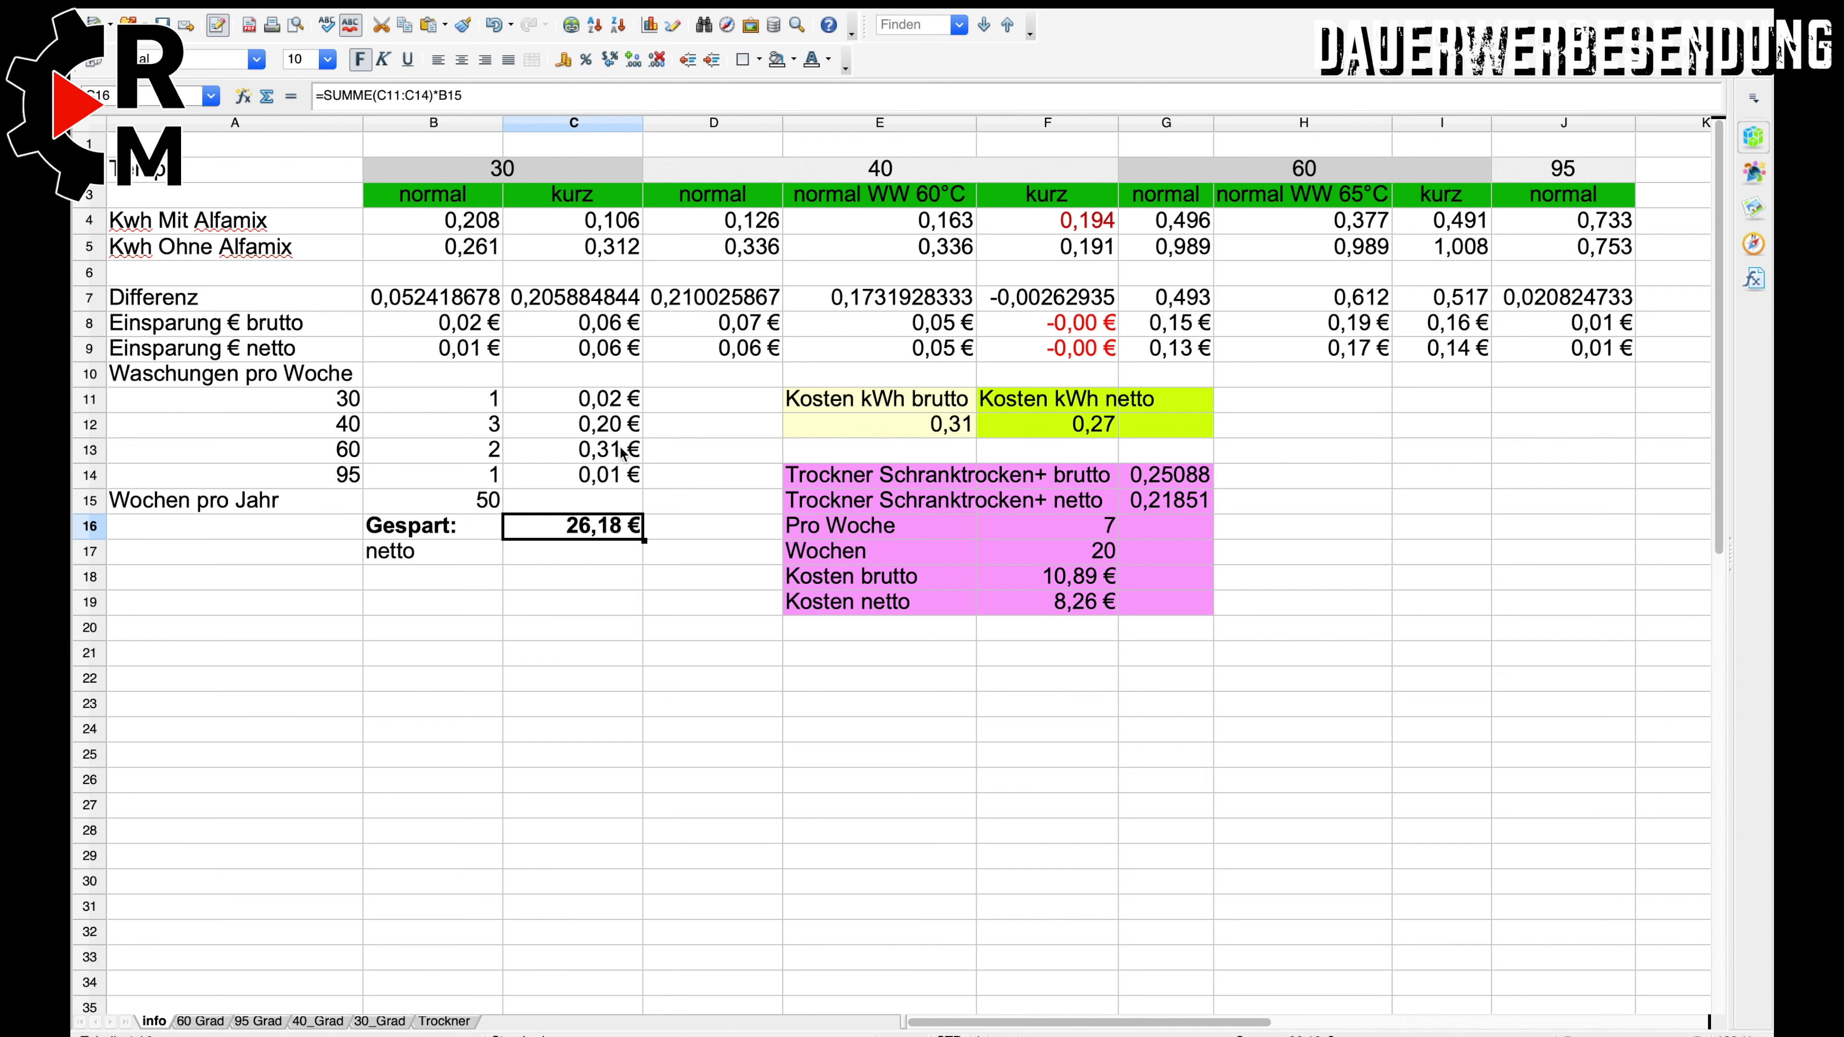
# Examine the 30 kurz Differenz in C7 and the 40 kurz consumption with and without Alfamix in F4 to F5.
pyautogui.click(584, 300)
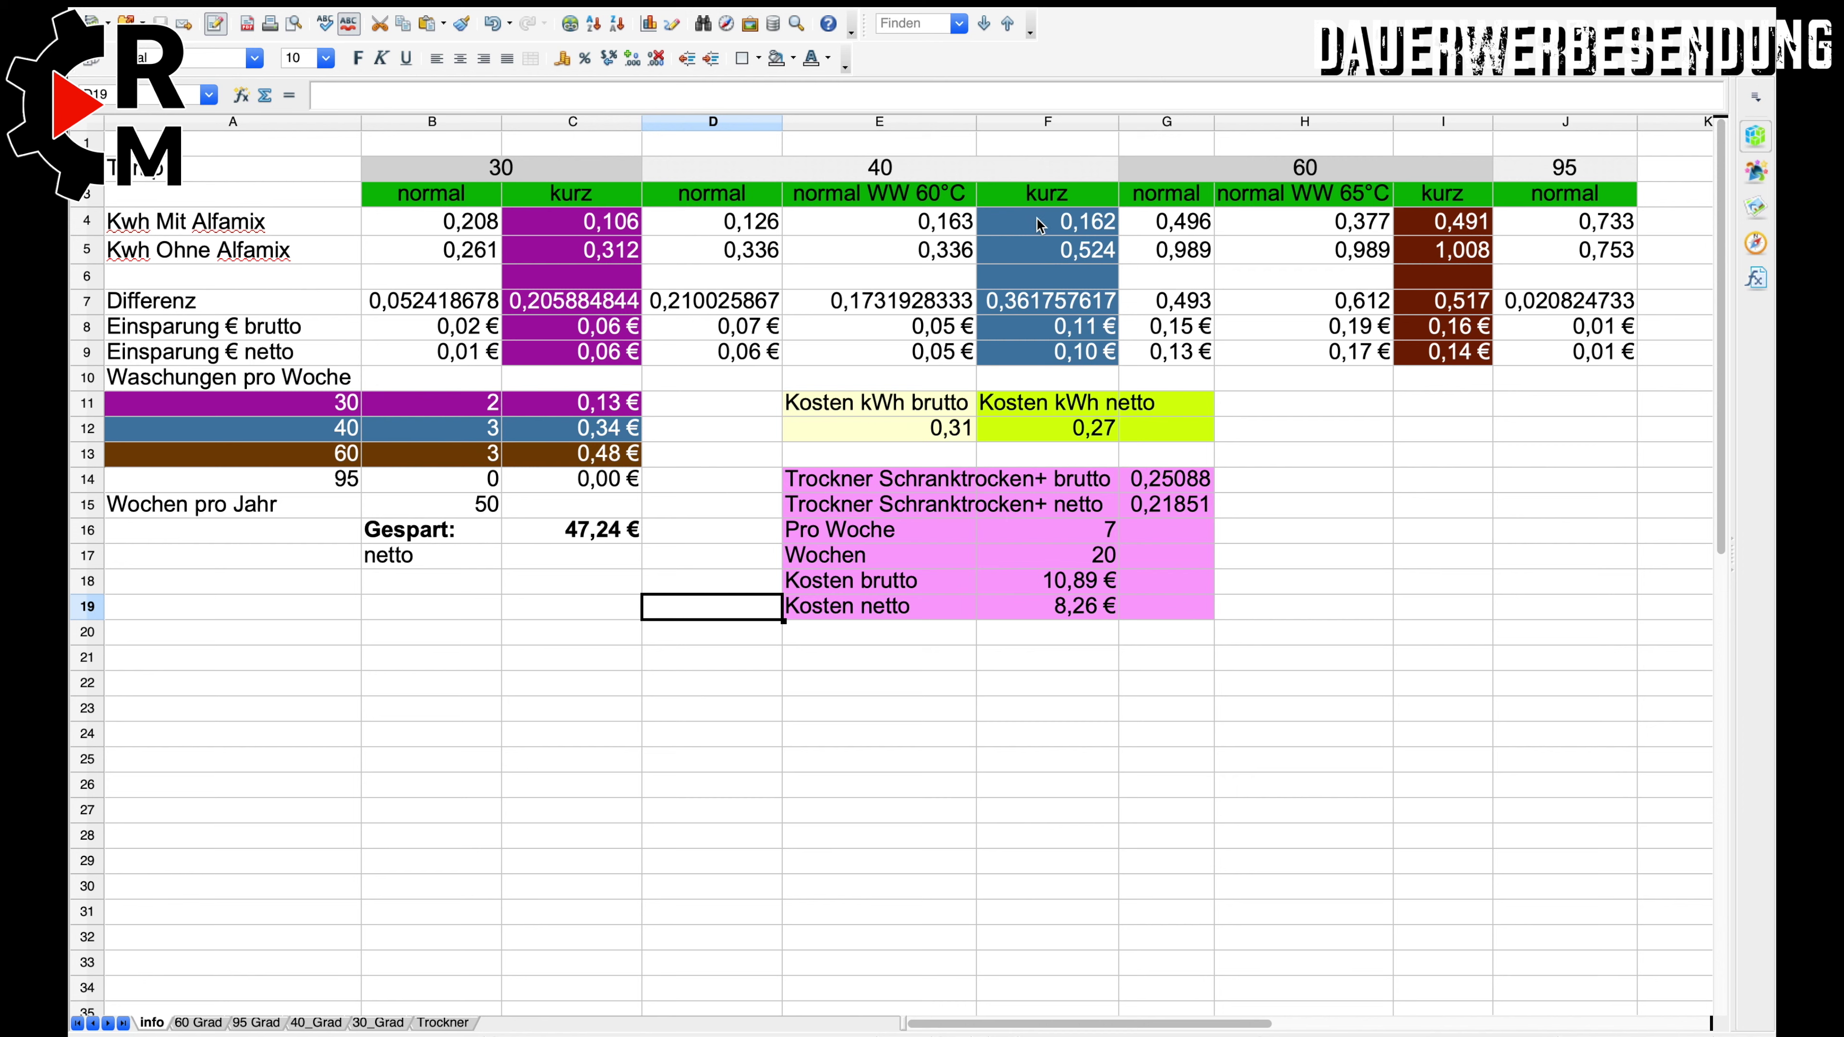
pyautogui.click(1066, 227)
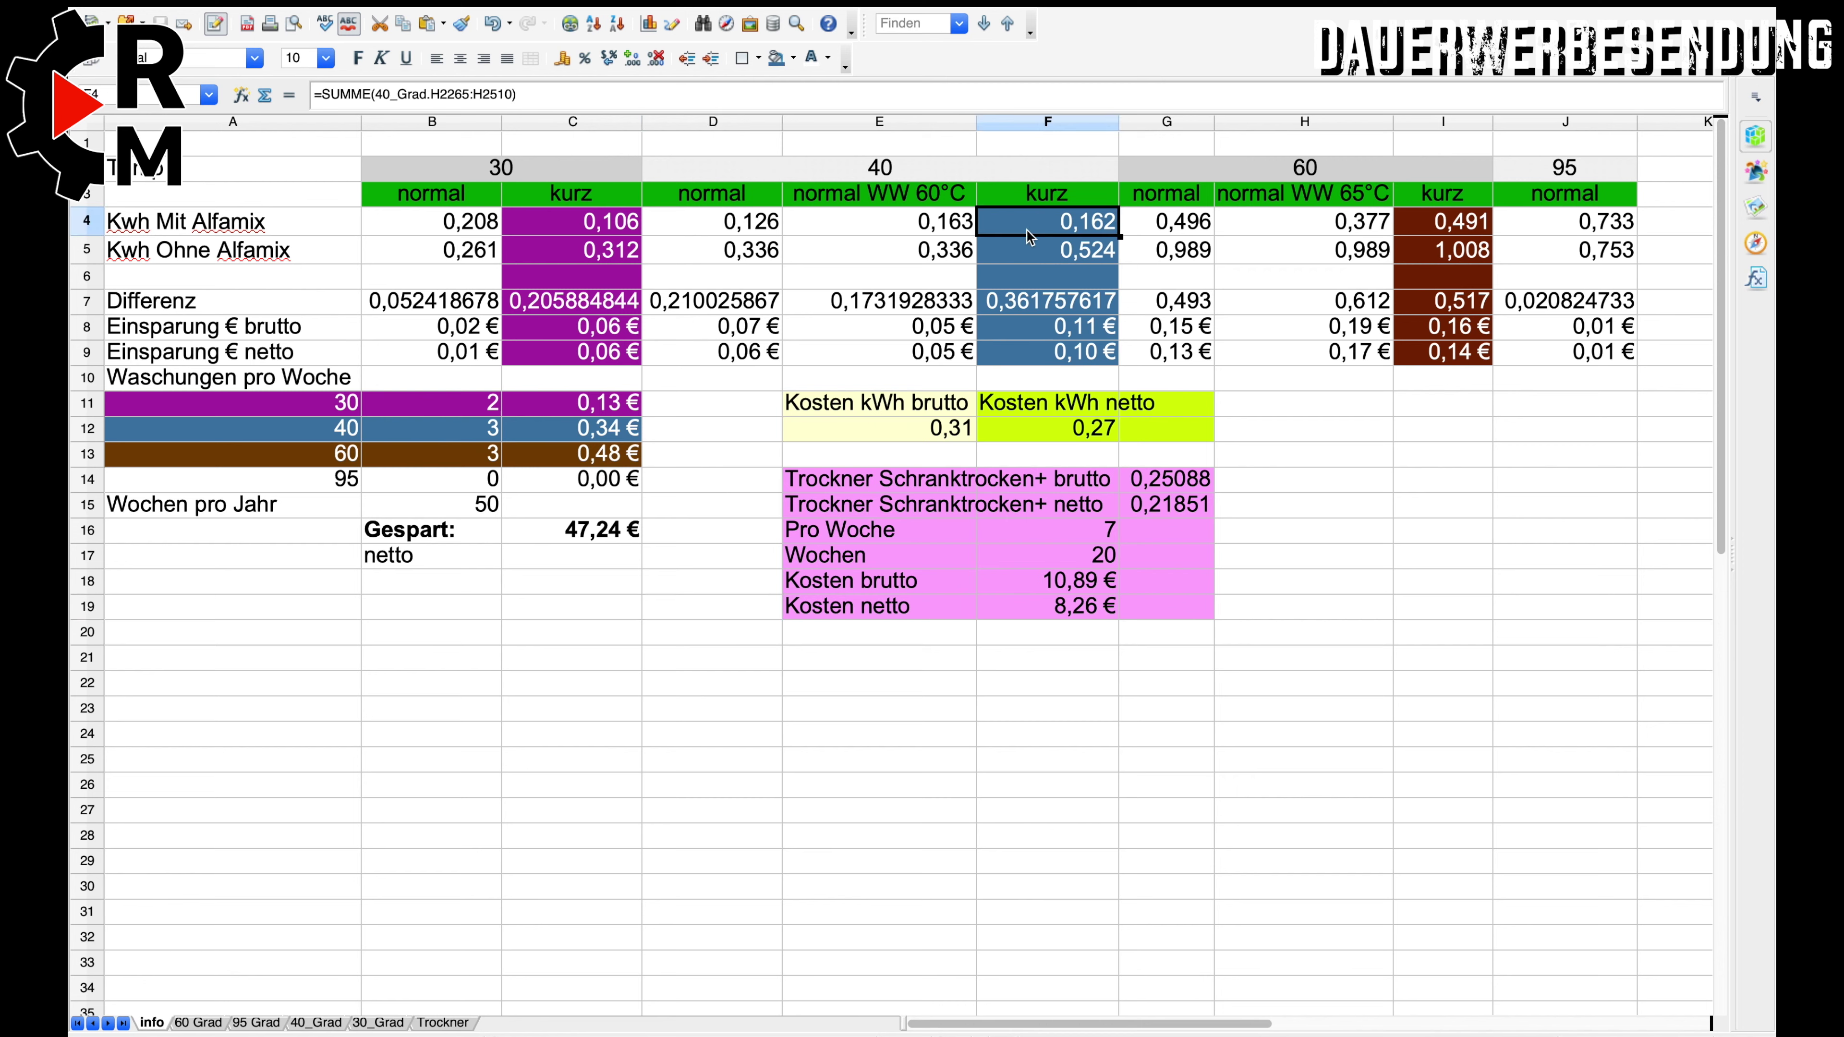
pyautogui.moveTo(1049, 221); pyautogui.dragTo(1050, 244)
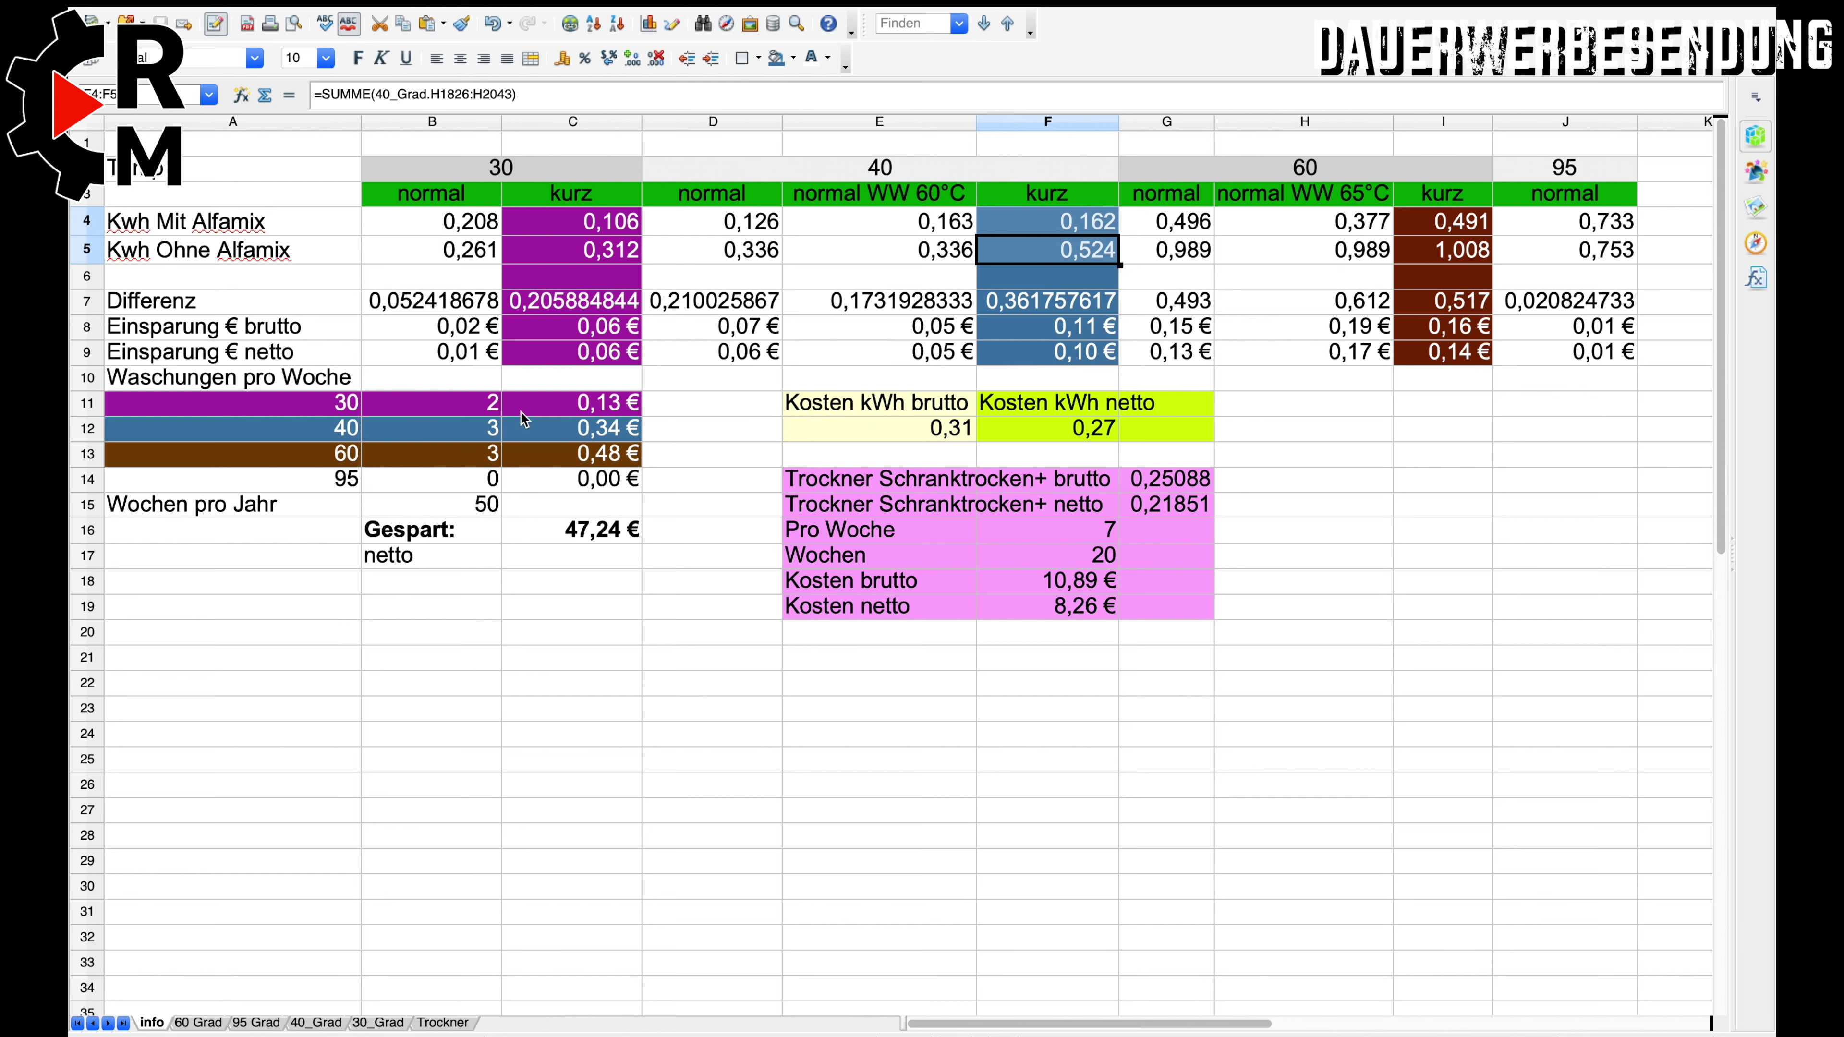
# Inspect the weekly savings formulas for the 30, 40 and 60 programmes in C11 to C13 unchanged, ending at the Gespart total in C16.
pyautogui.click(563, 406)
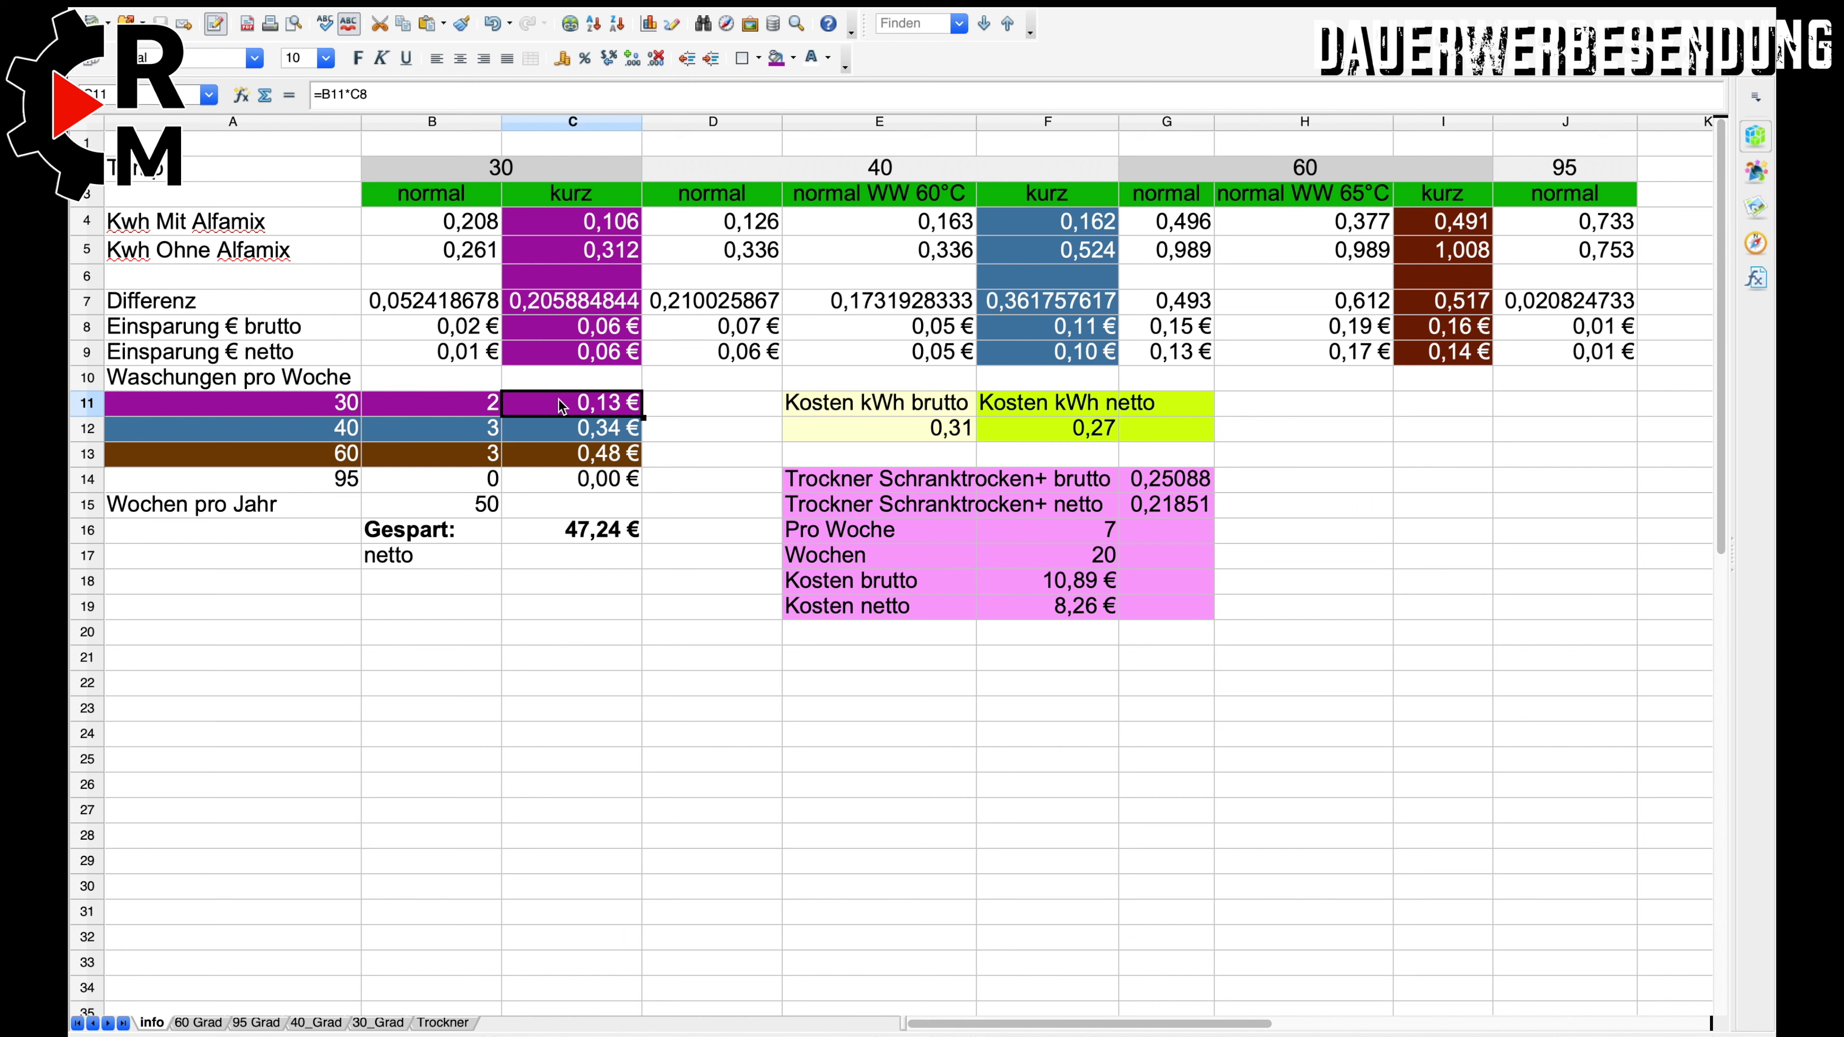
pyautogui.doubleClick(559, 399)
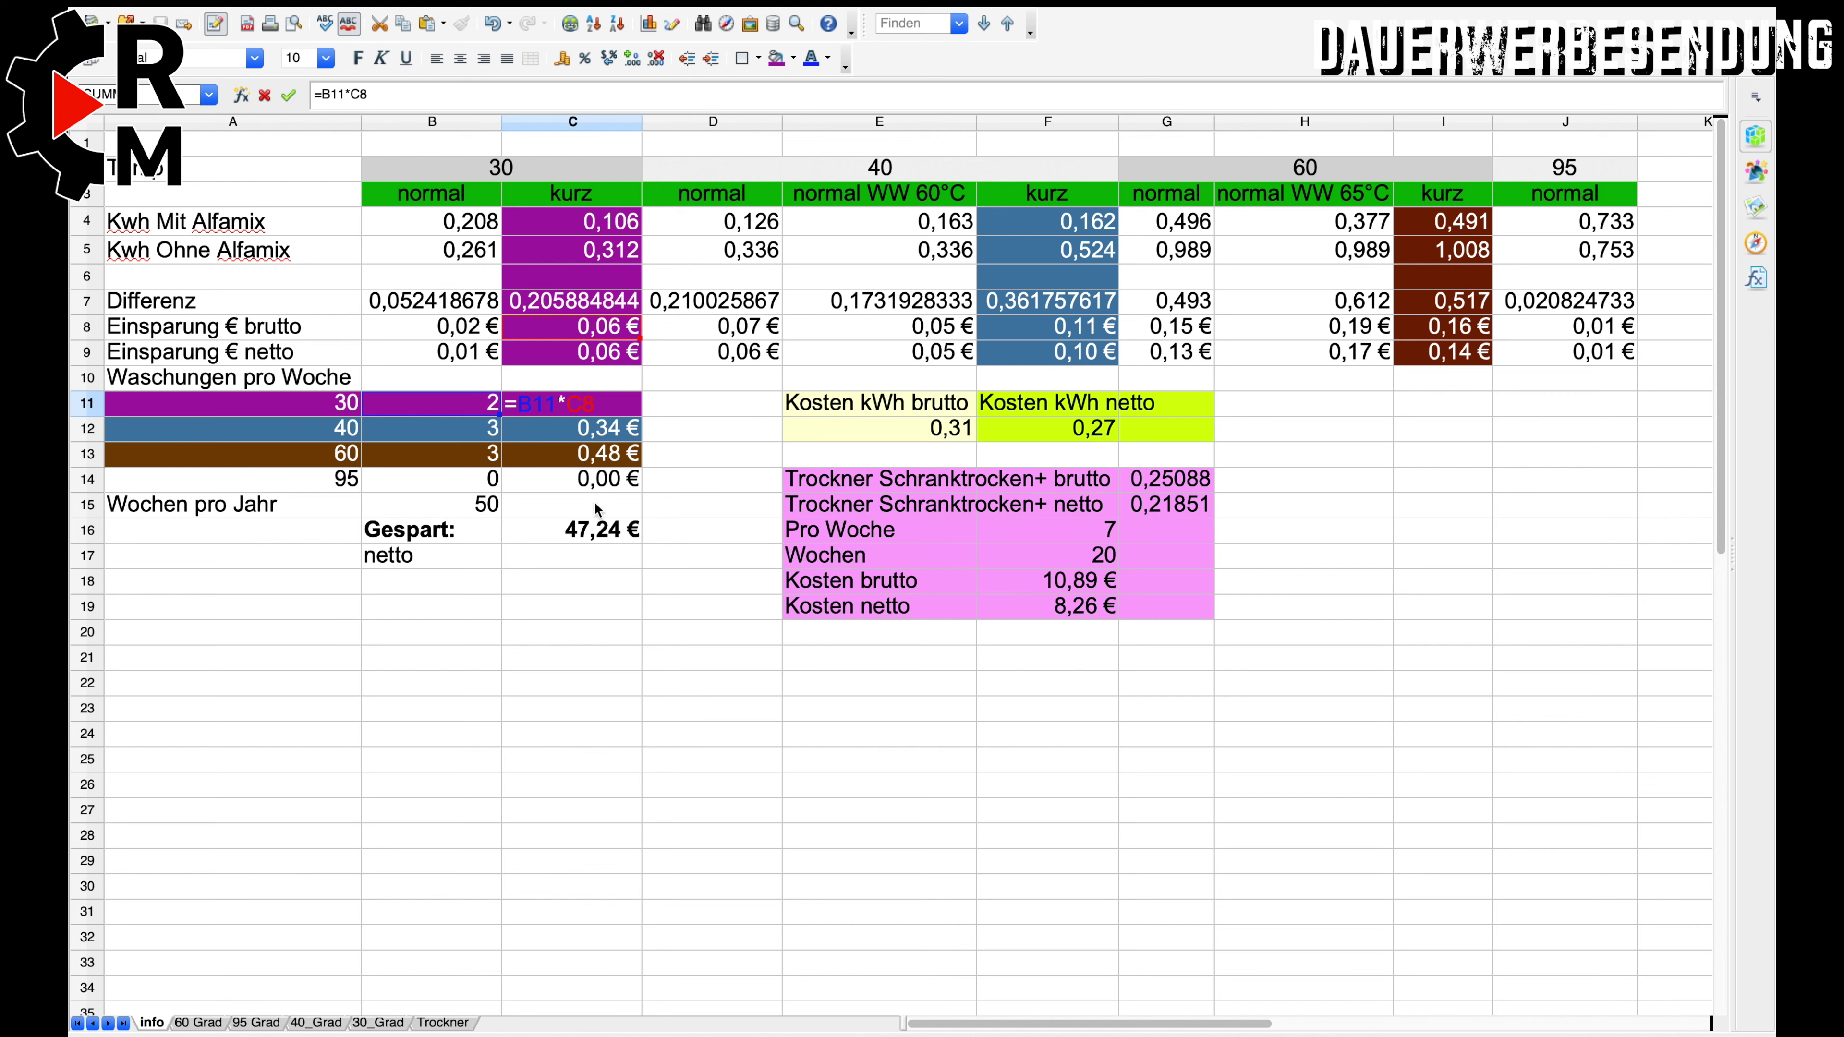
pyautogui.press('Return')
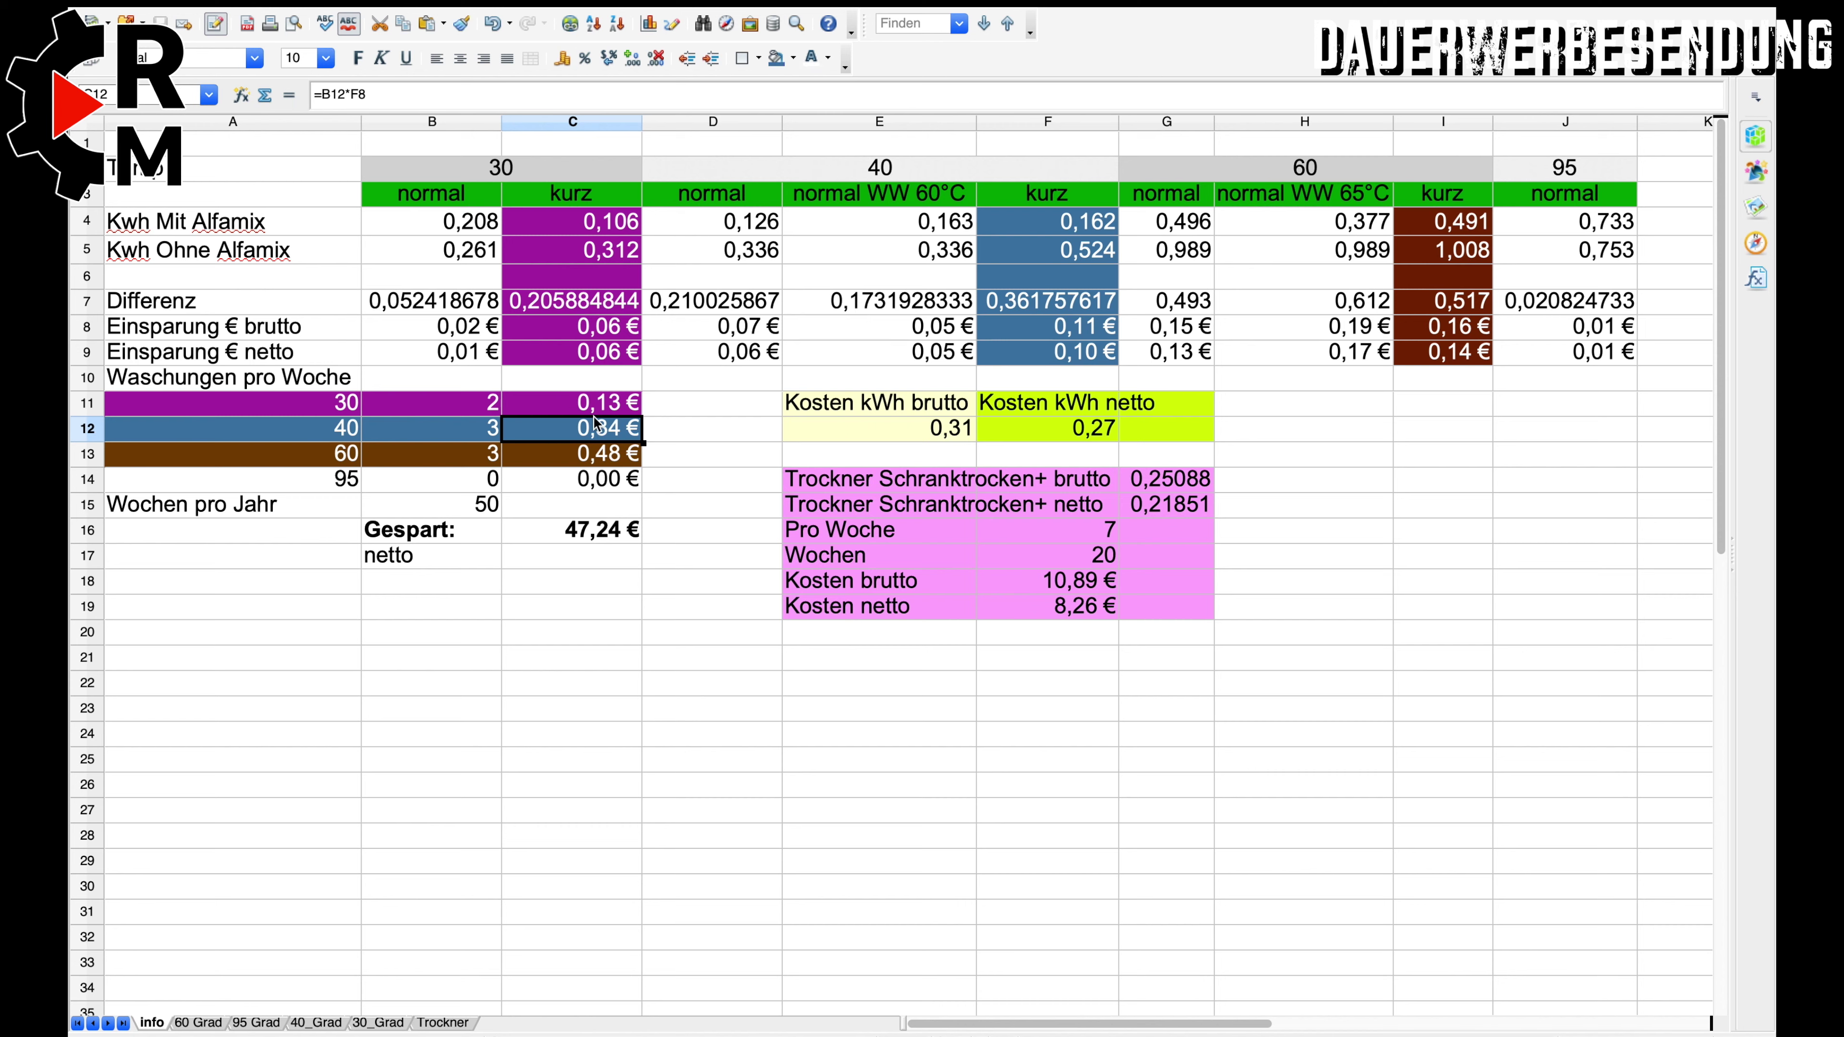
pyautogui.press('F2')
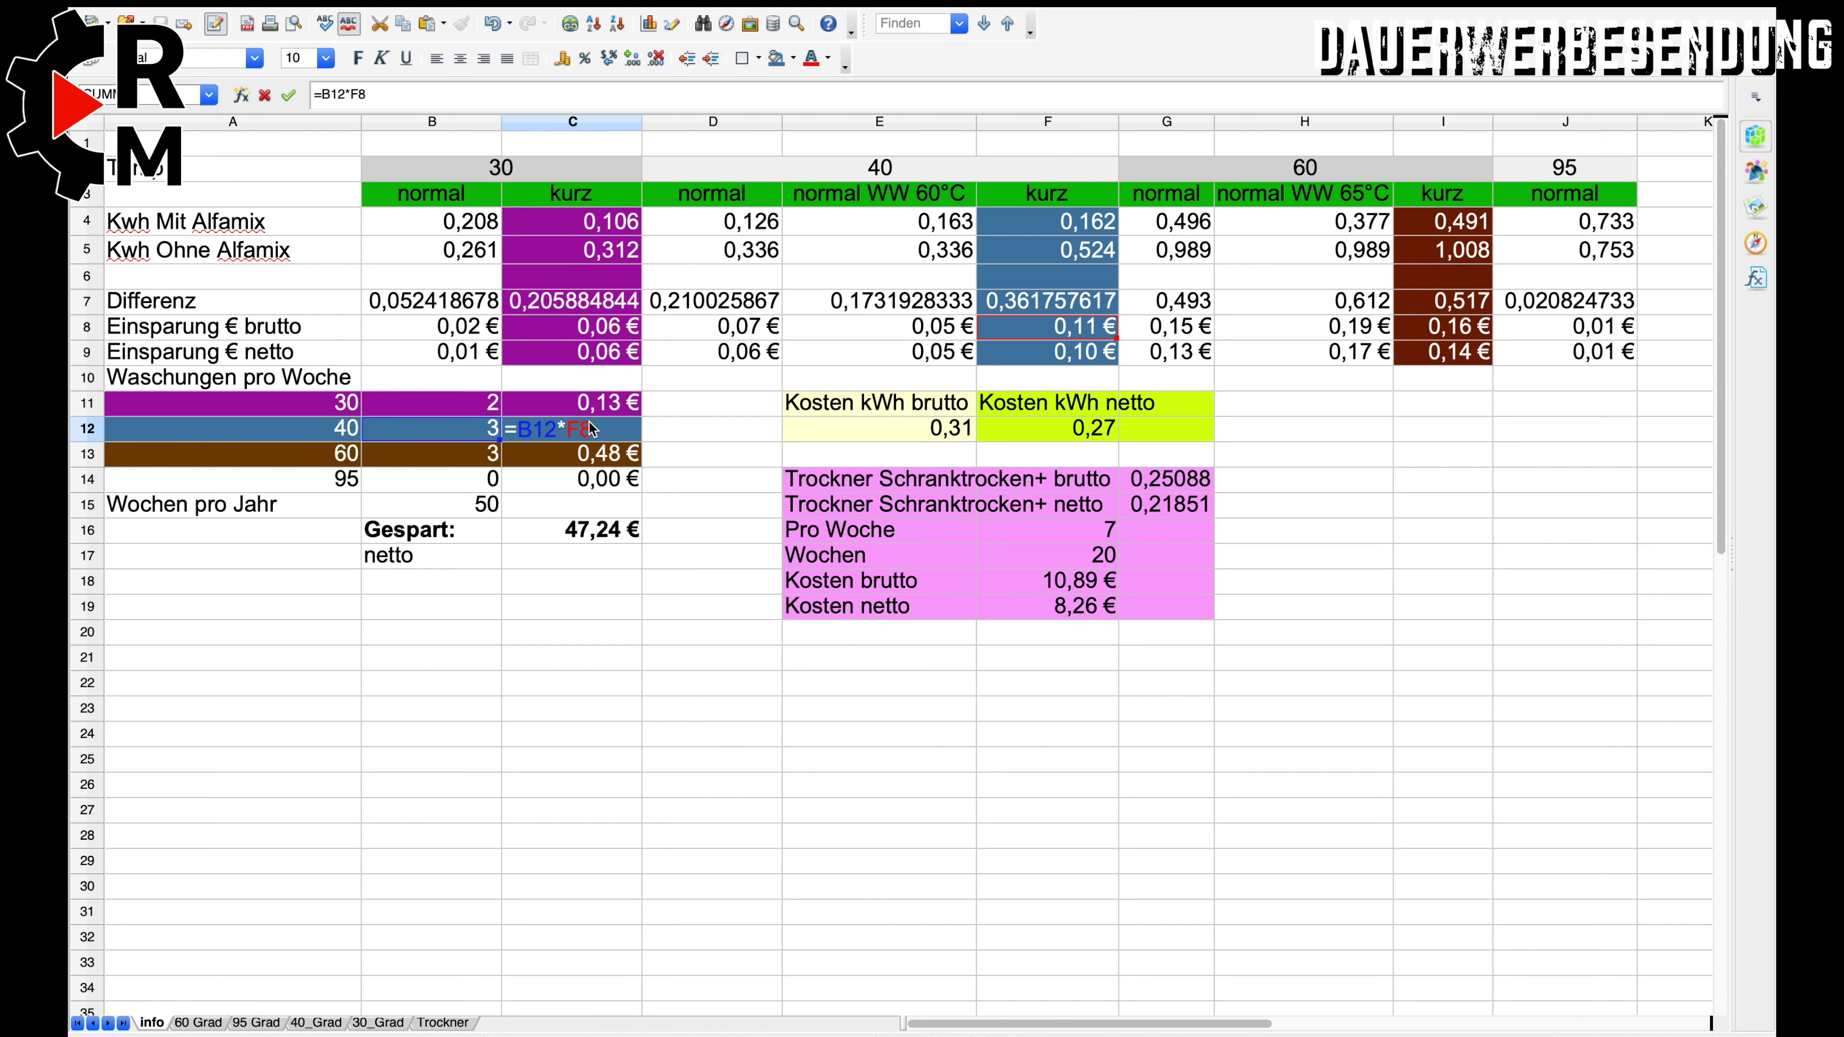
pyautogui.press('Return')
pyautogui.press('F2')
pyautogui.click(592, 428)
pyautogui.doubleClick(583, 456)
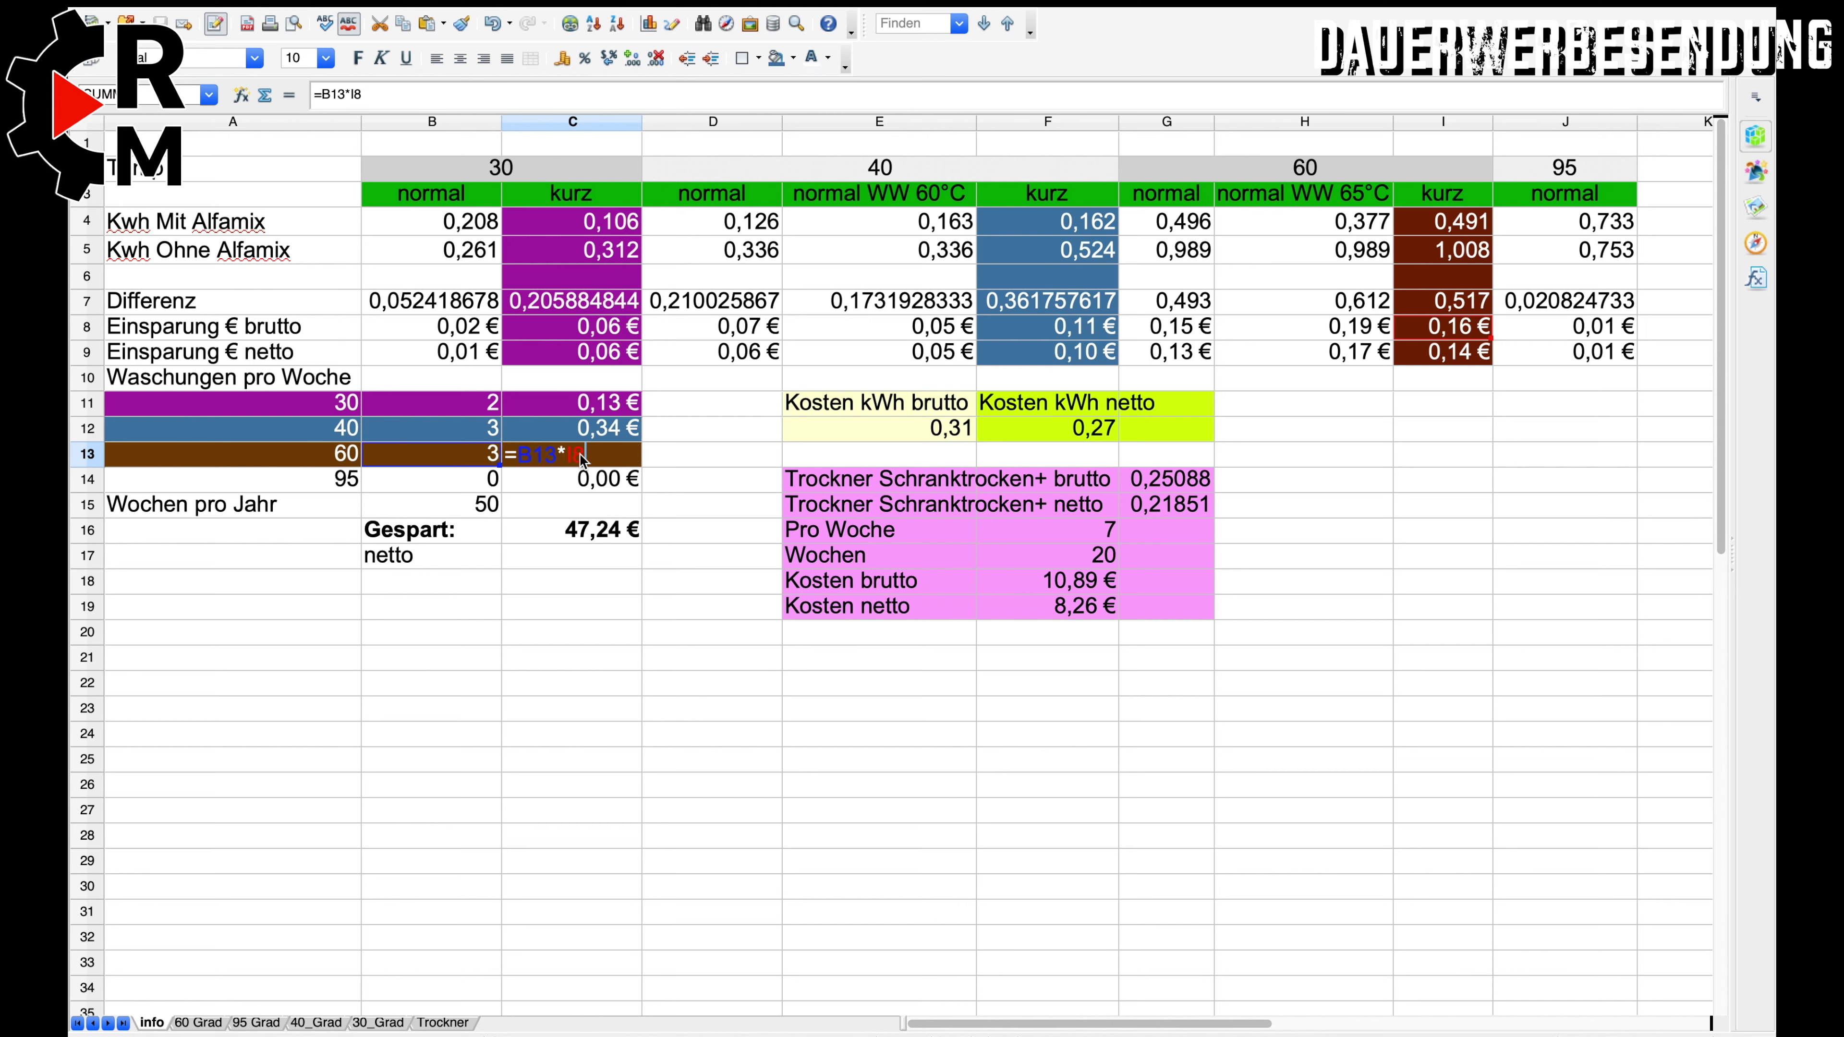
pyautogui.press('Return')
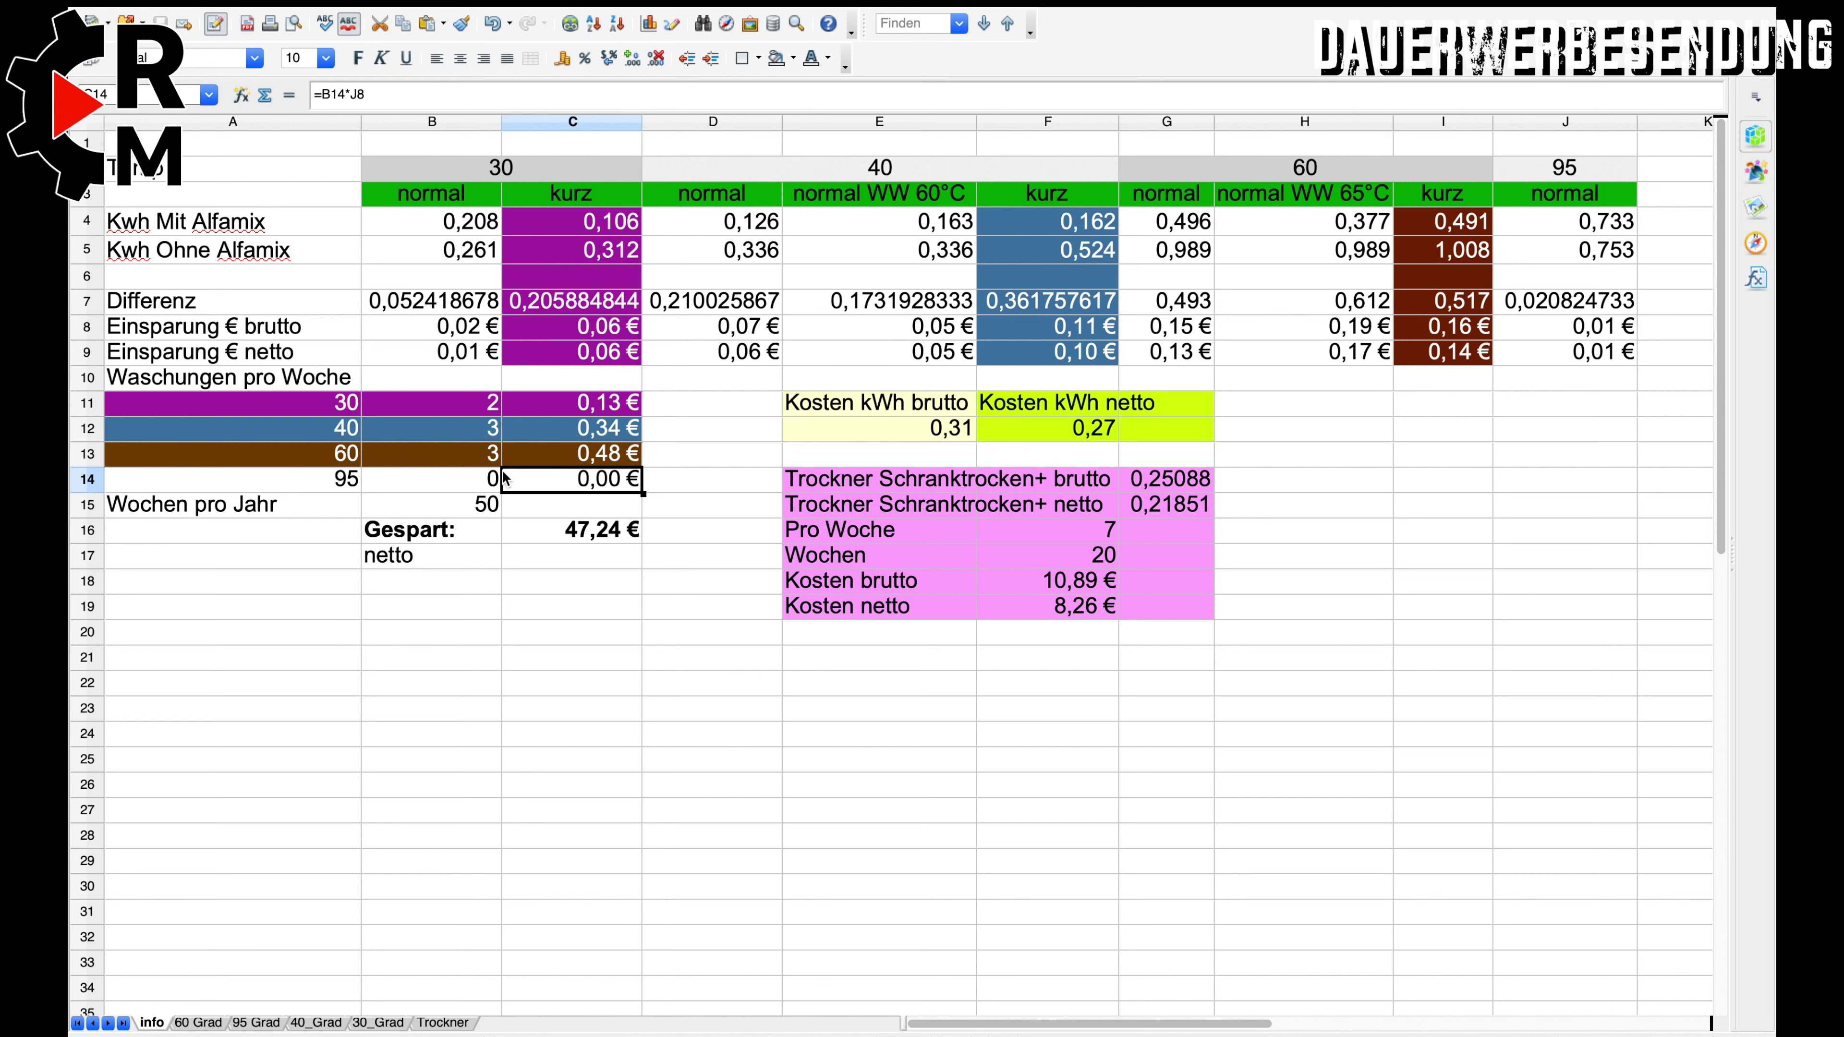
pyautogui.click(565, 537)
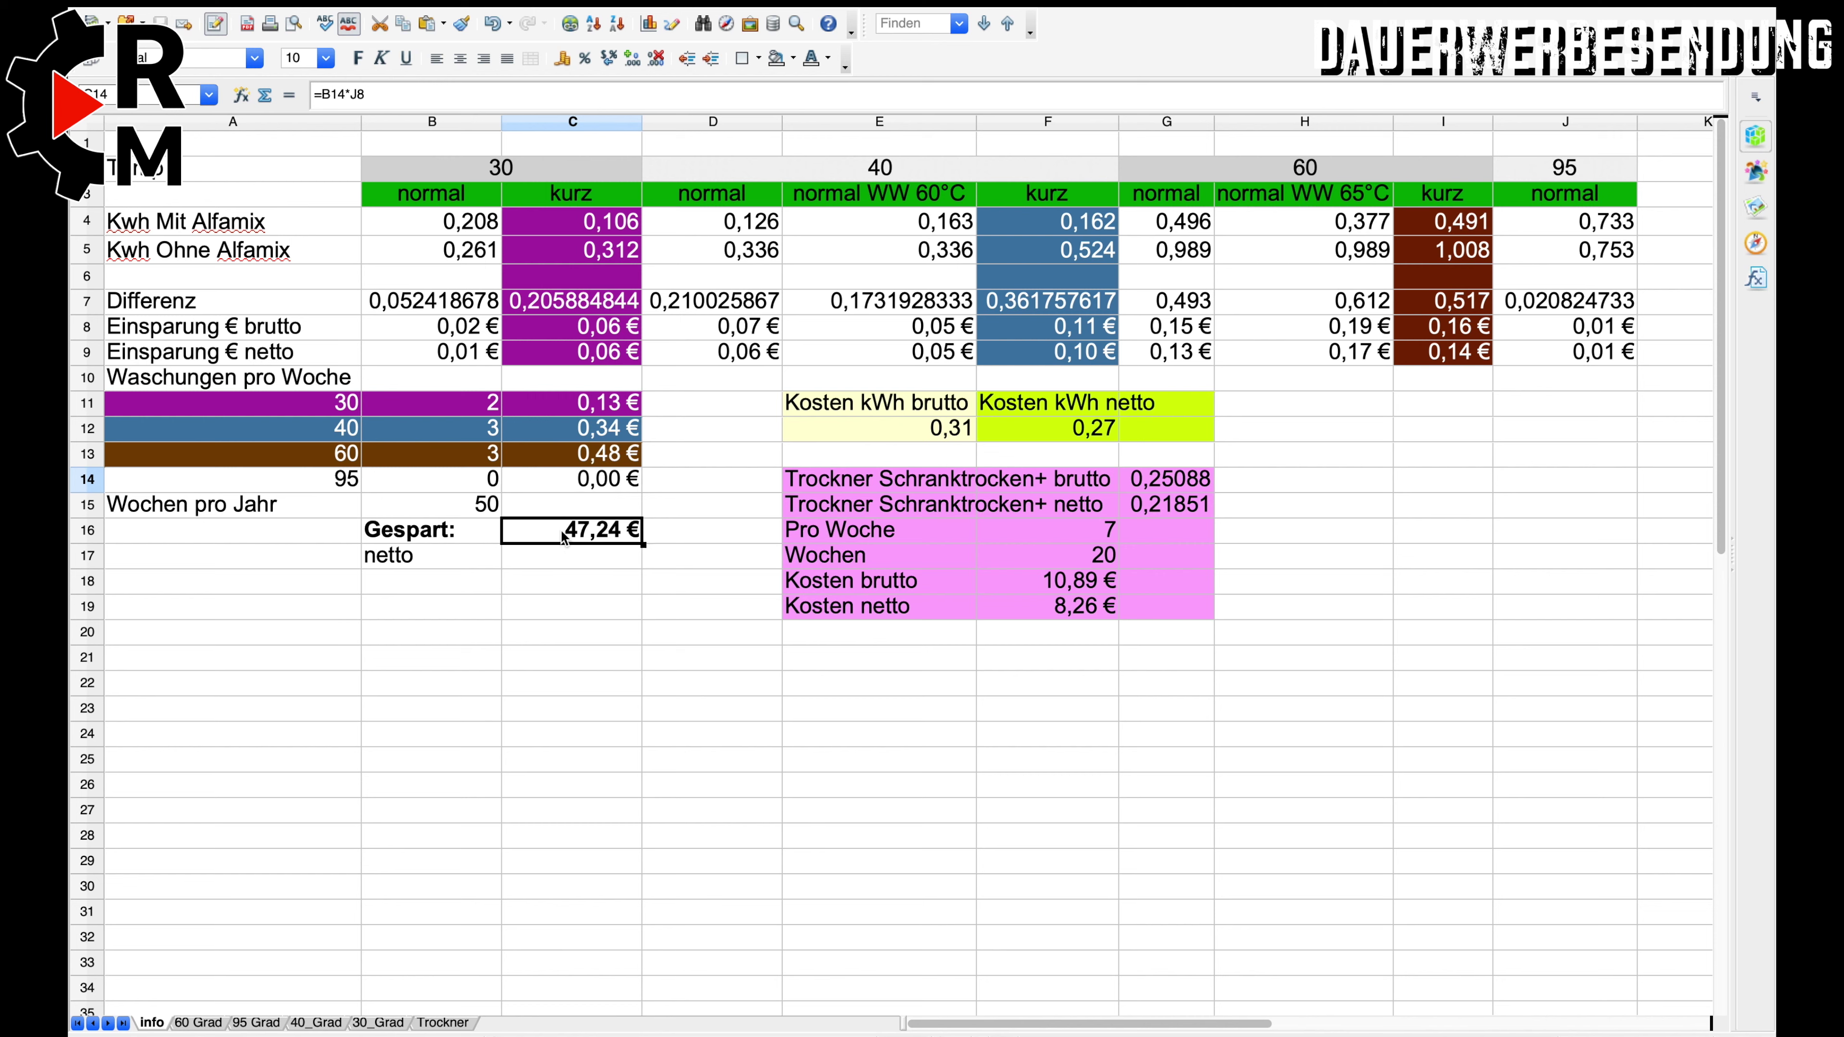